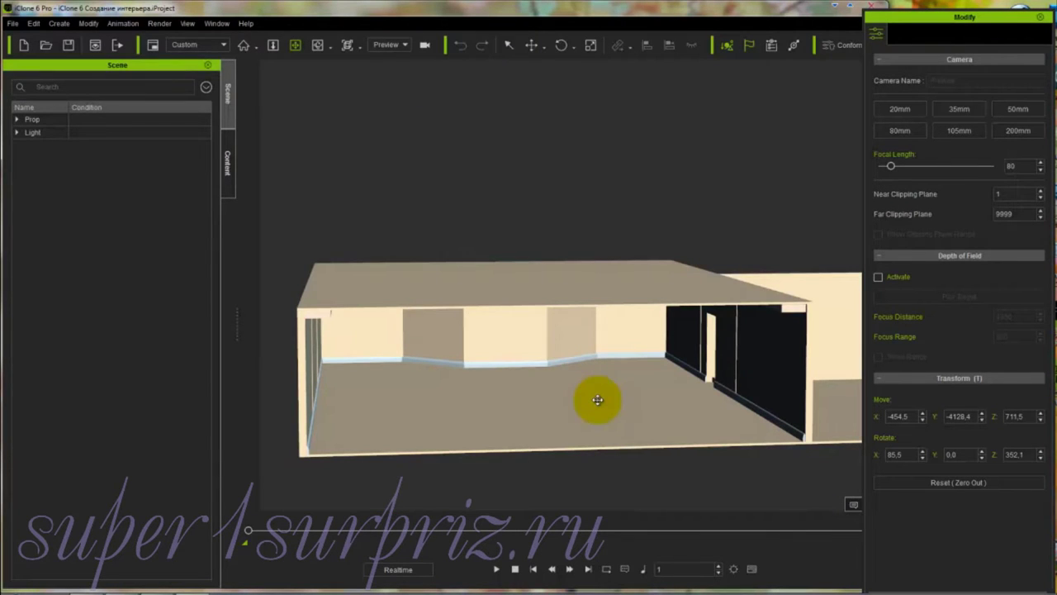
# Step: Raise the potplok ceiling prop straight up above the walls to a Z position of about 819
pyautogui.moveTo(597, 400); pyautogui.dragTo(553, 396, button='right')
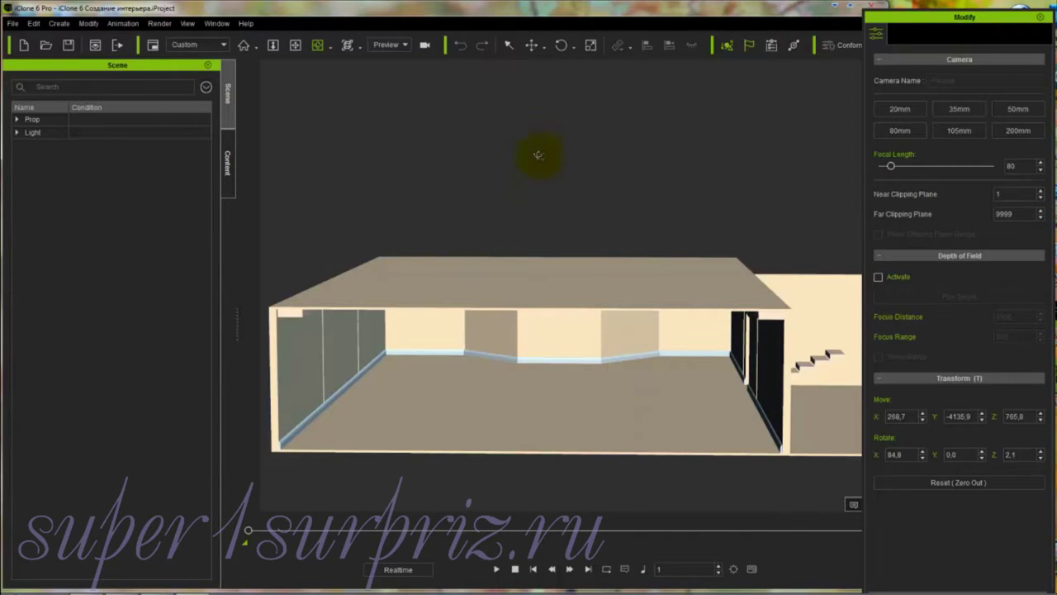
pyautogui.click(549, 281)
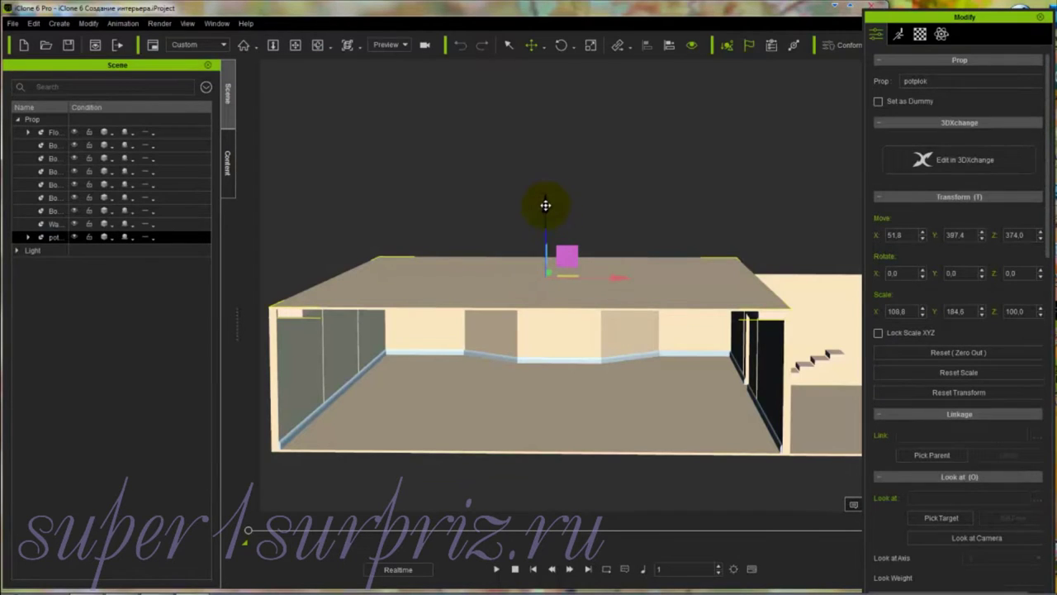
pyautogui.moveTo(545, 205); pyautogui.dragTo(554, 55)
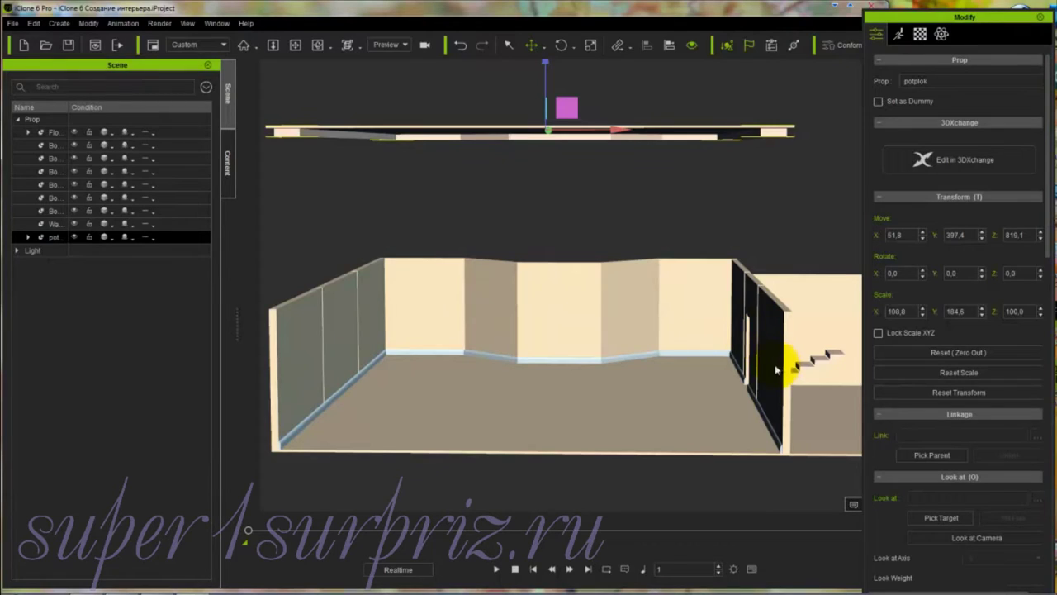
# Step: Expand Floor_001 in the scene list with a wider name column and examine which room parts its walls and arcs are
pyautogui.click(29, 132)
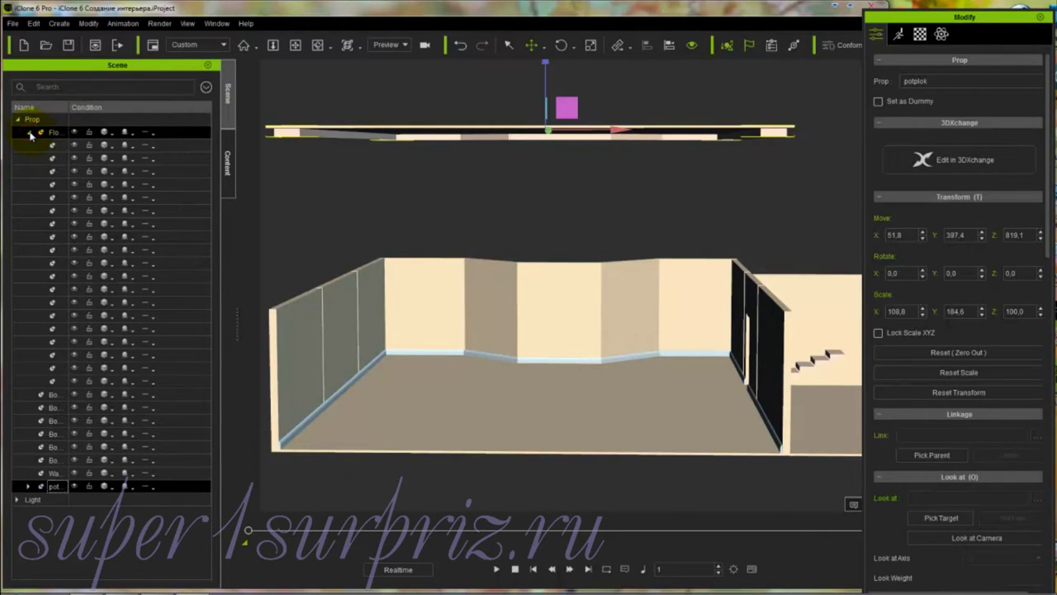
pyautogui.moveTo(67, 107); pyautogui.dragTo(112, 106)
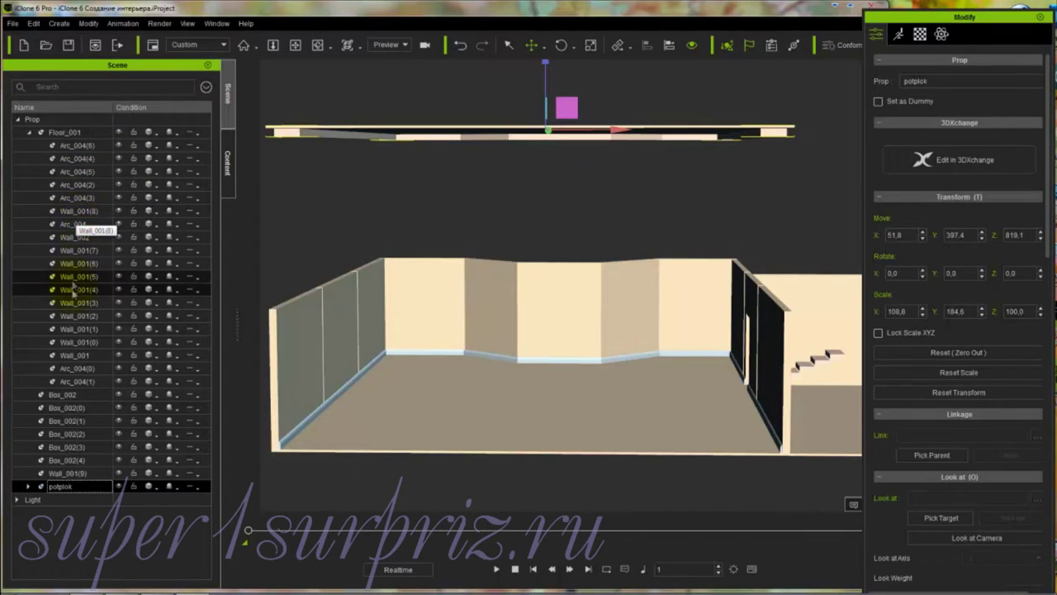
pyautogui.moveTo(76, 303); pyautogui.dragTo(69, 388)
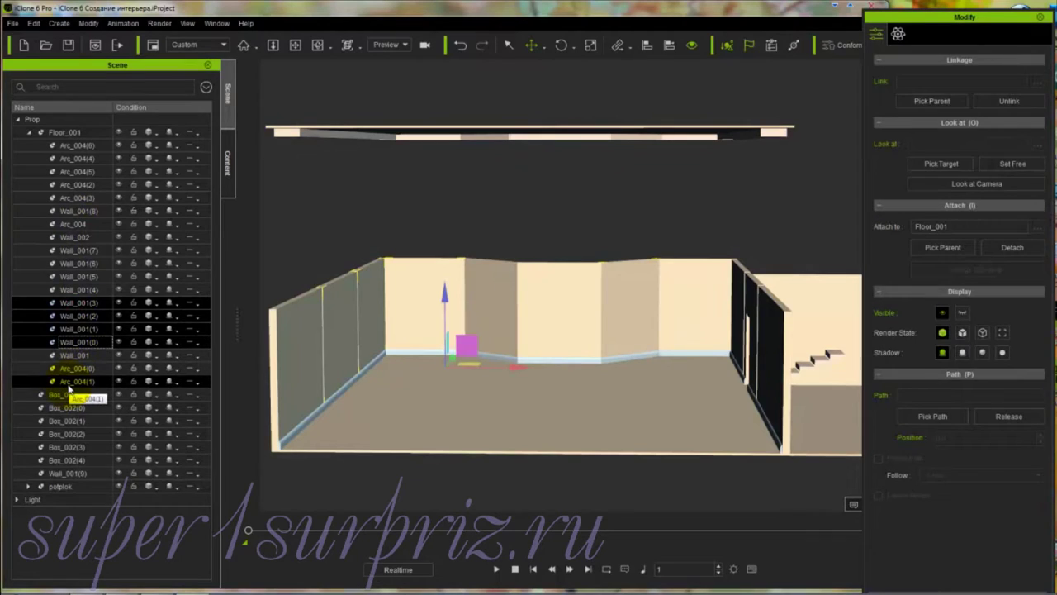
pyautogui.click(69, 385)
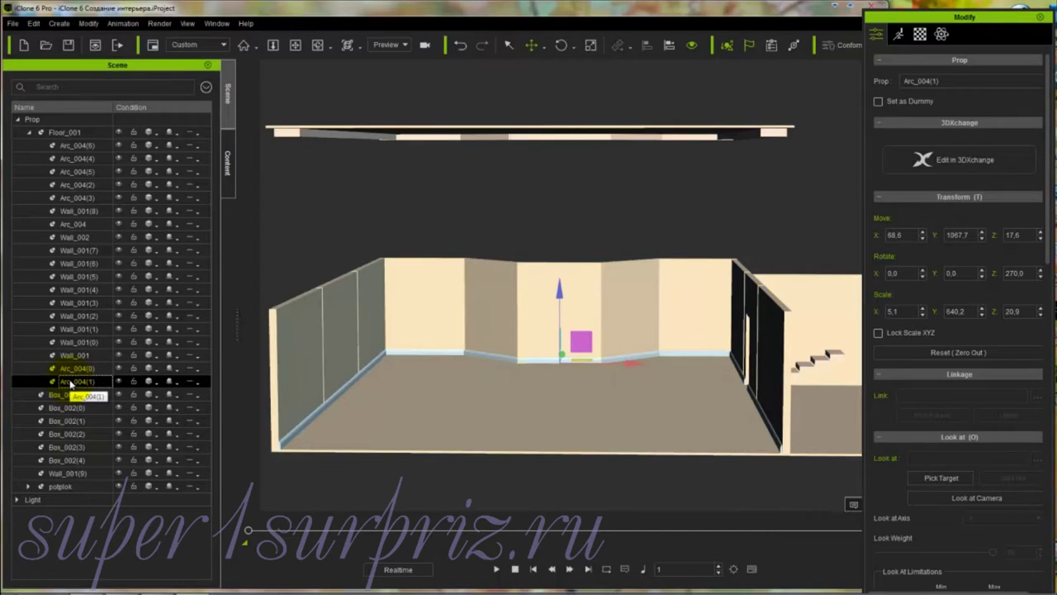
pyautogui.keyDown('ctrl'); pyautogui.click(76, 145); pyautogui.keyUp('ctrl')
pyautogui.keyDown('ctrl'); pyautogui.click(76, 158); pyautogui.keyUp('ctrl')
pyautogui.keyDown('ctrl'); pyautogui.click(76, 185); pyautogui.keyUp('ctrl')
pyautogui.keyDown('ctrl'); pyautogui.click(78, 171); pyautogui.keyUp('ctrl')
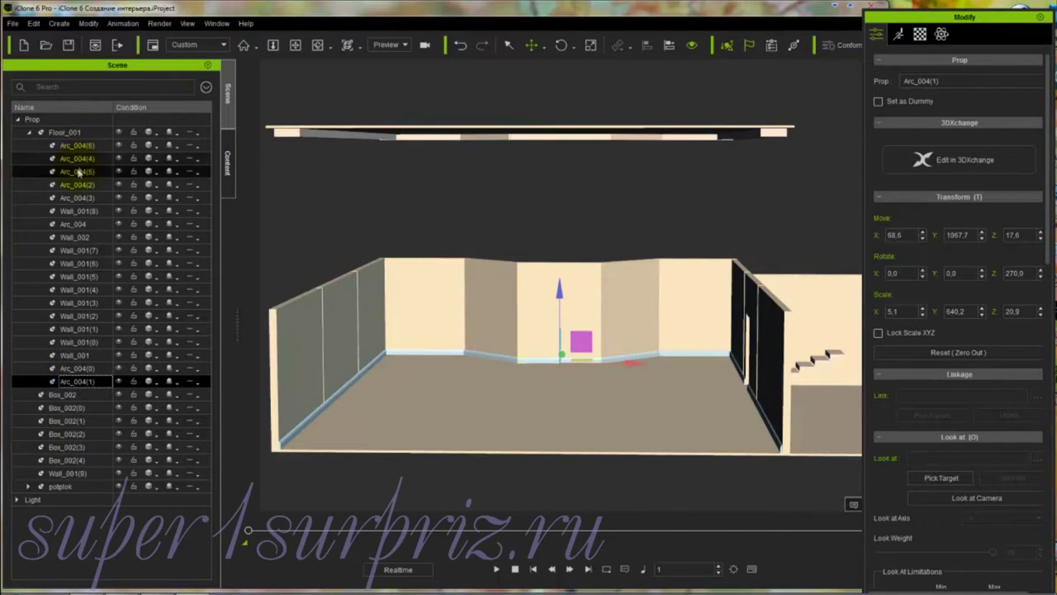
# Step: Set the diffuse color of the Wall_001(8) material to green #00aa7f
pyautogui.click(70, 210)
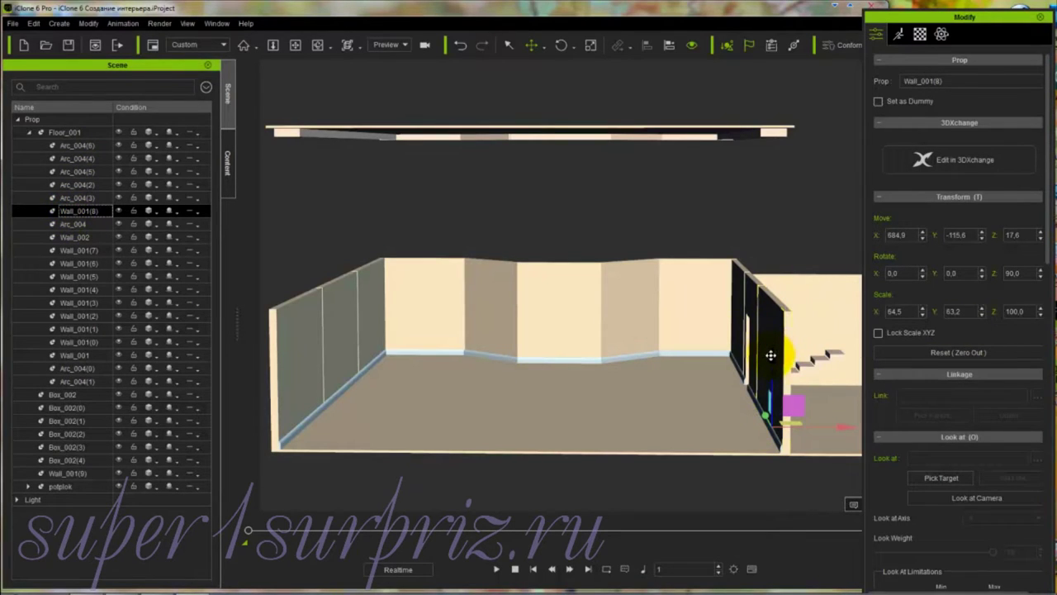
pyautogui.click(920, 36)
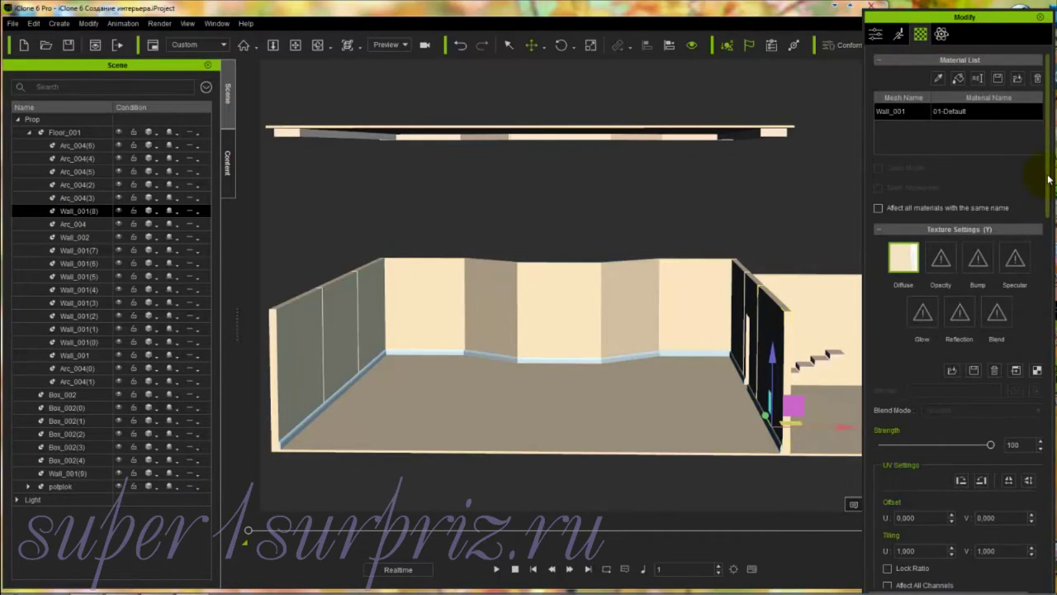
pyautogui.moveTo(1046, 175); pyautogui.dragTo(1044, 194)
pyautogui.scroll(-10, 1032, 248)
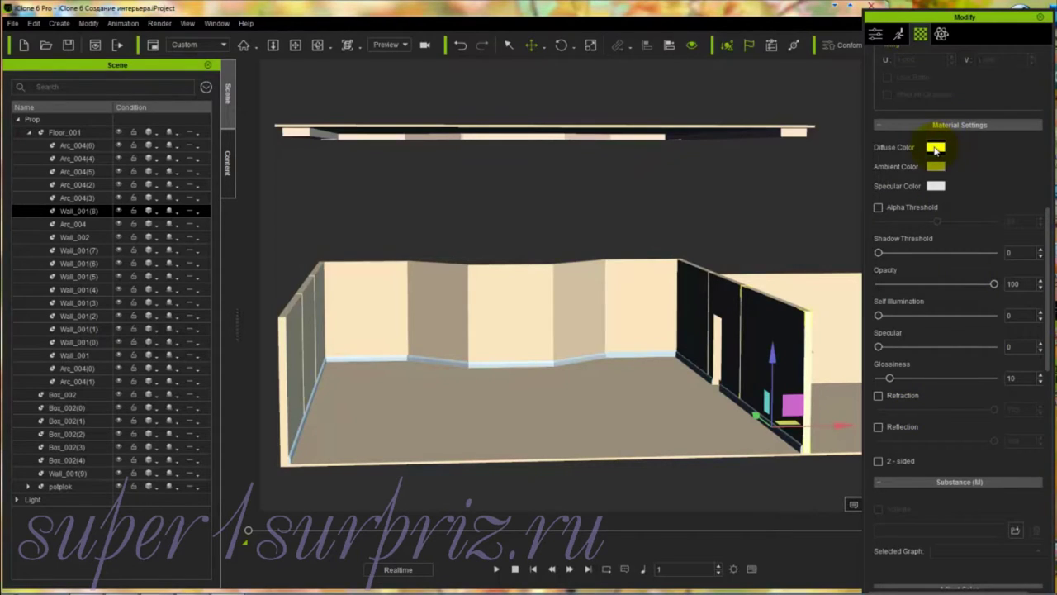
pyautogui.click(934, 148)
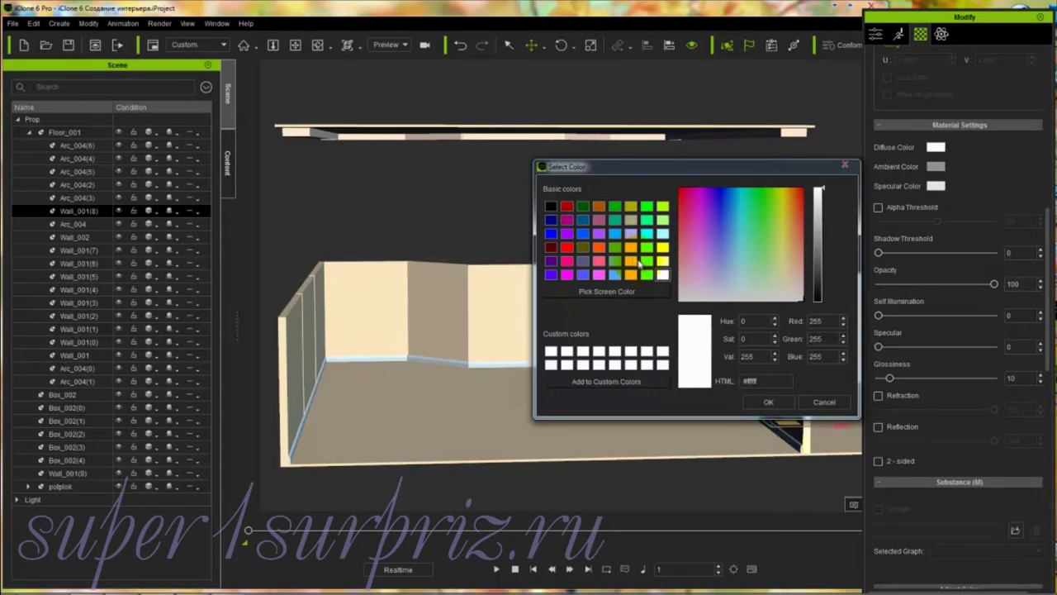
pyautogui.click(807, 210)
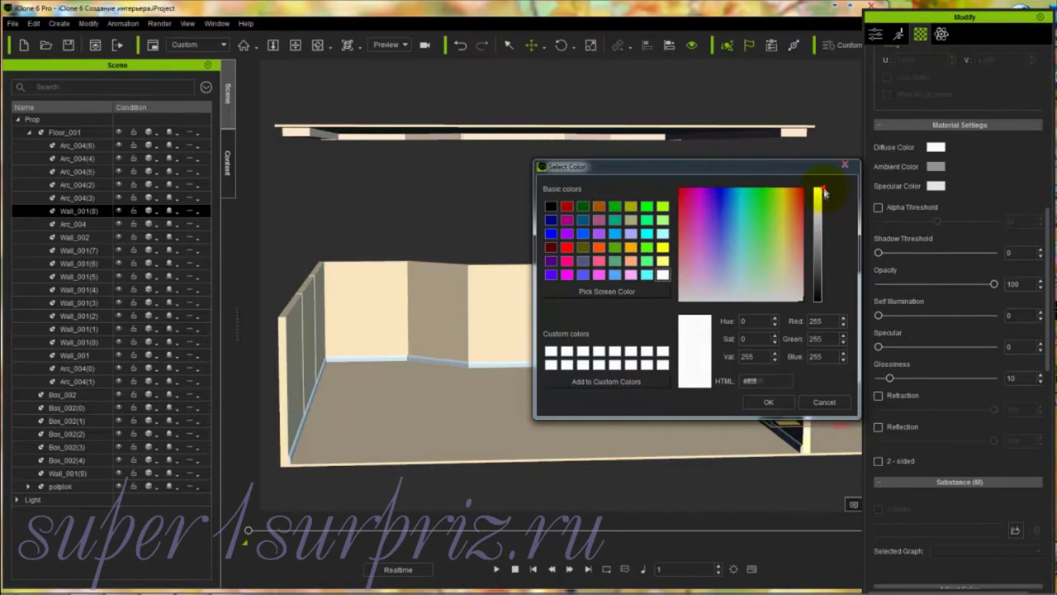
pyautogui.moveTo(826, 193)
pyautogui.mouseDown()
pyautogui.moveTo(826, 235)
pyautogui.moveTo(824, 190)
pyautogui.mouseUp()
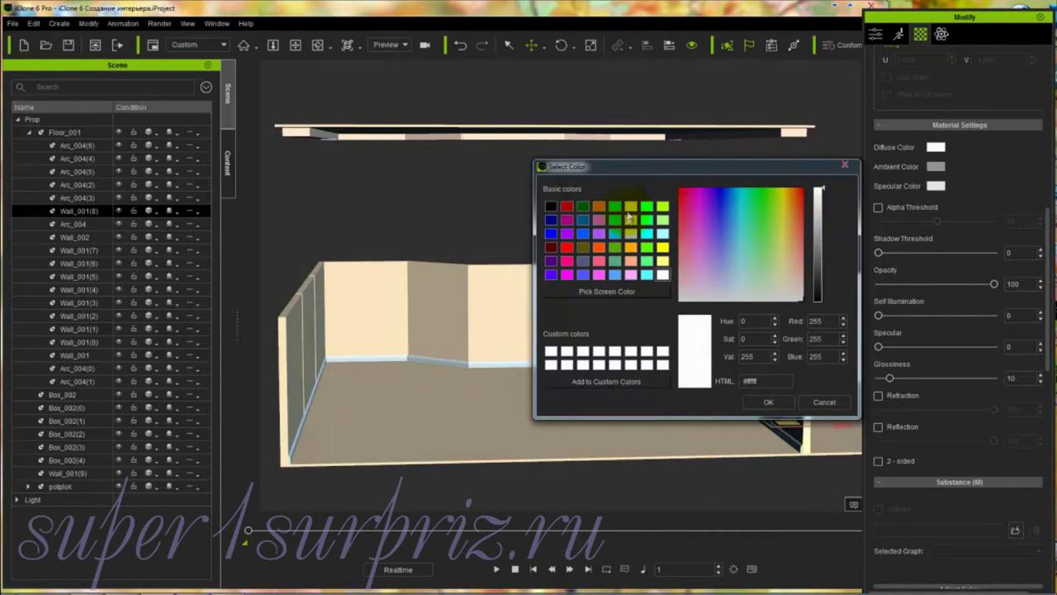
pyautogui.click(614, 222)
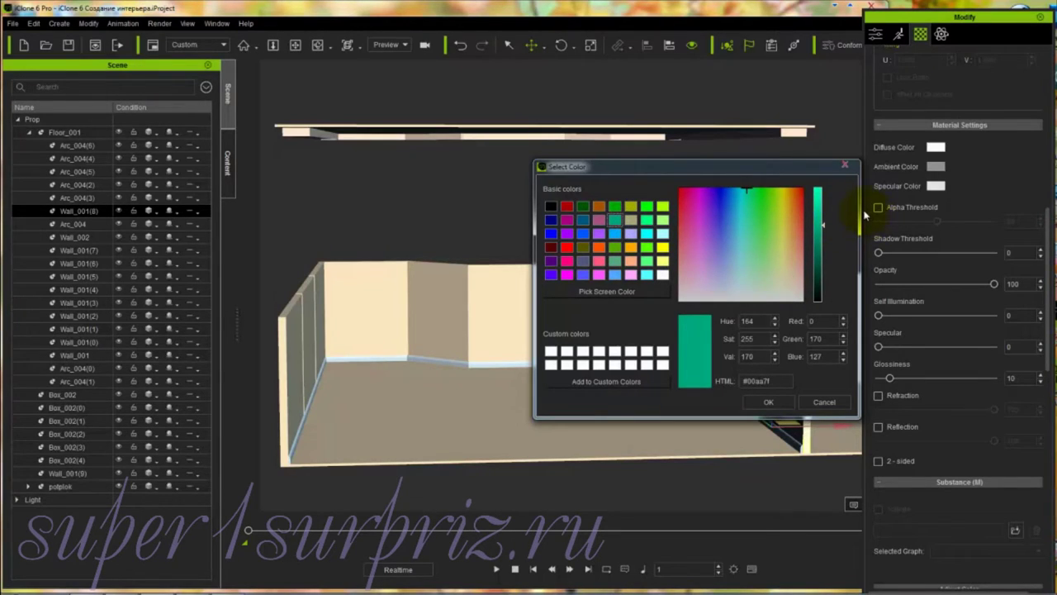
pyautogui.click(767, 402)
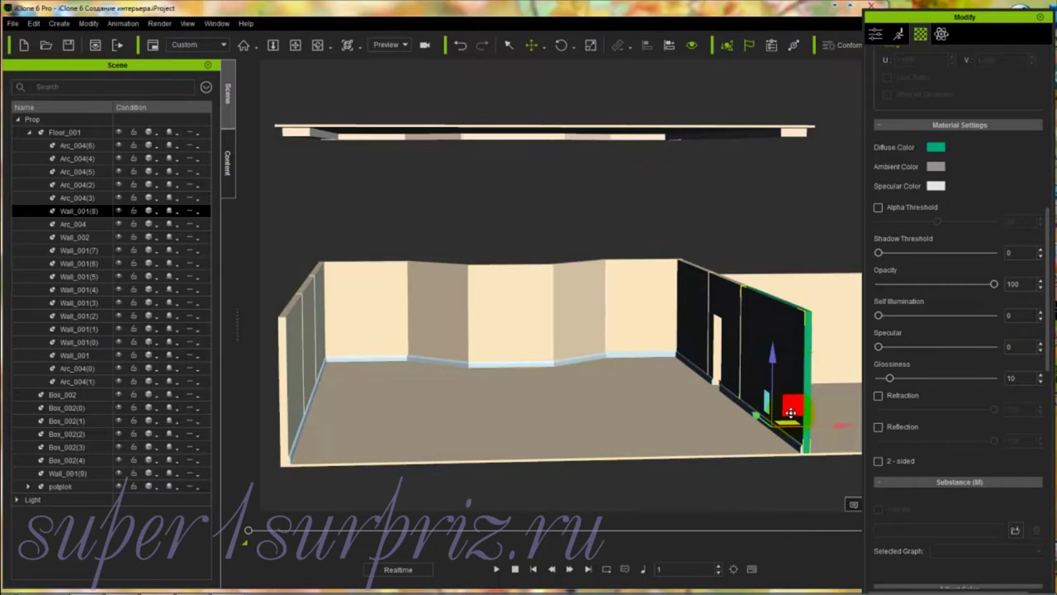
# Step: Load noise-005.jpg into the green wall's bump channel, importing it as a grayscale bump map
pyautogui.moveTo(791, 411); pyautogui.dragTo(778, 439, button='right')
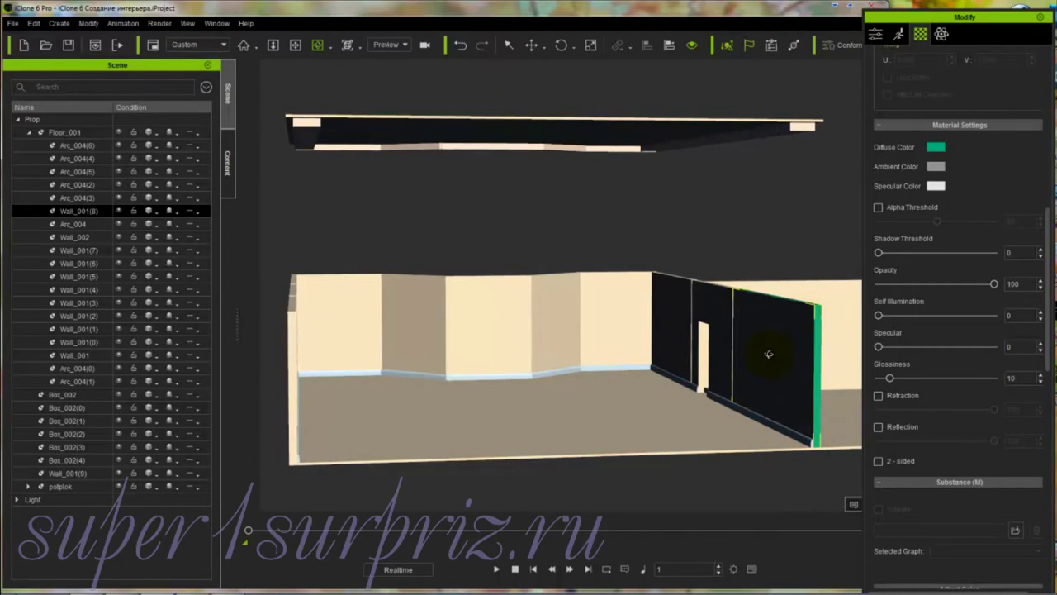
pyautogui.moveTo(768, 354); pyautogui.dragTo(739, 379, button='right')
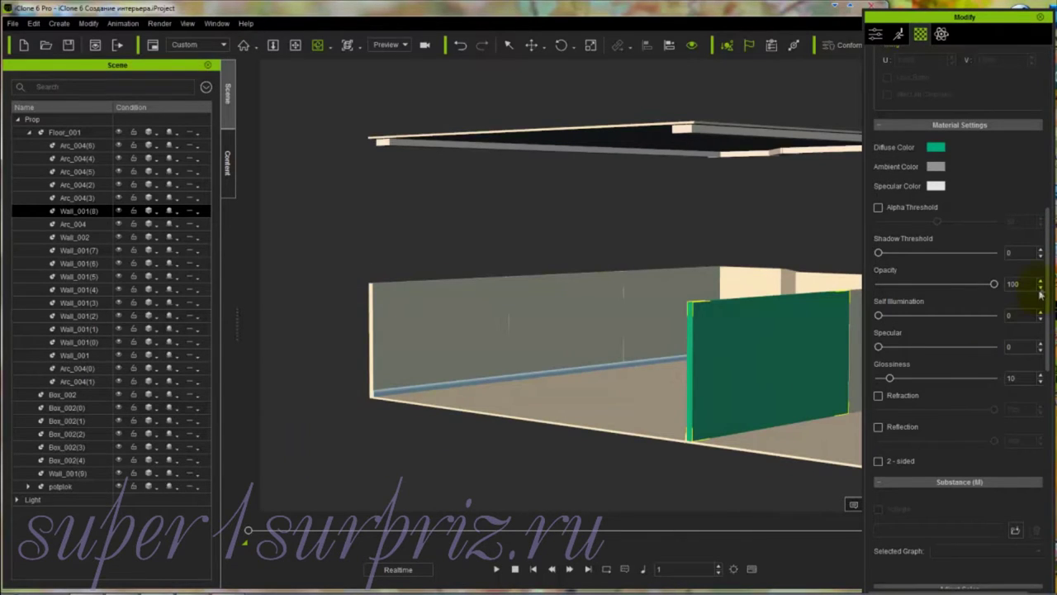
pyautogui.moveTo(1046, 273); pyautogui.dragTo(1038, 134)
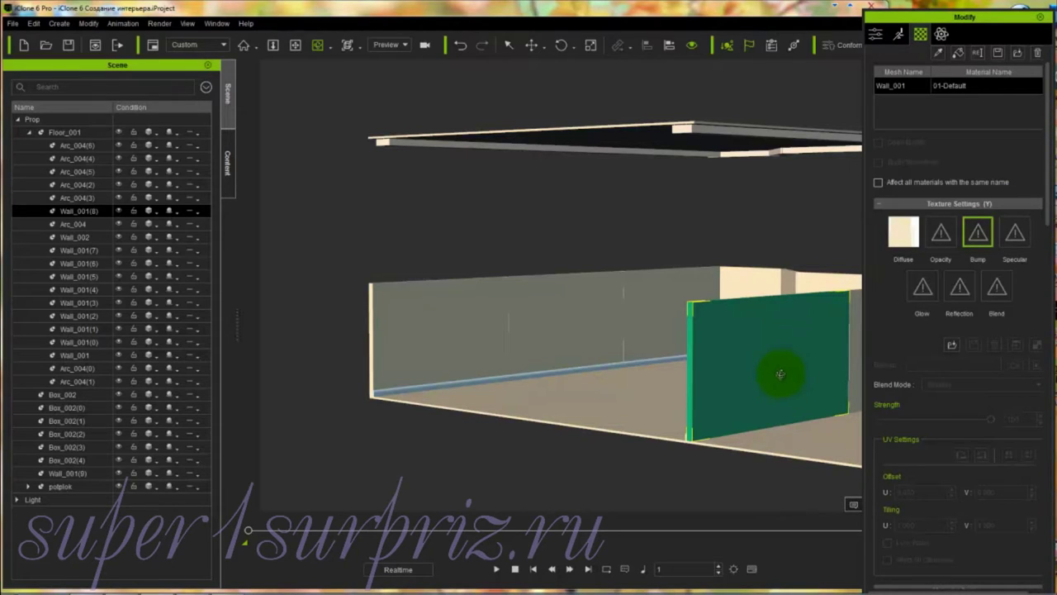
pyautogui.doubleClick(977, 233)
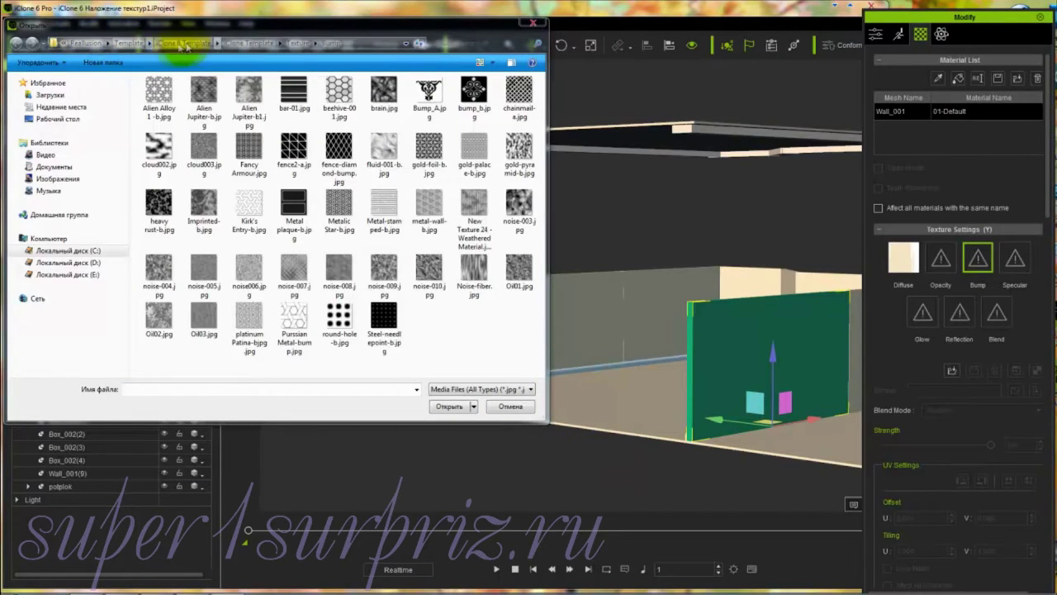
pyautogui.click(331, 43)
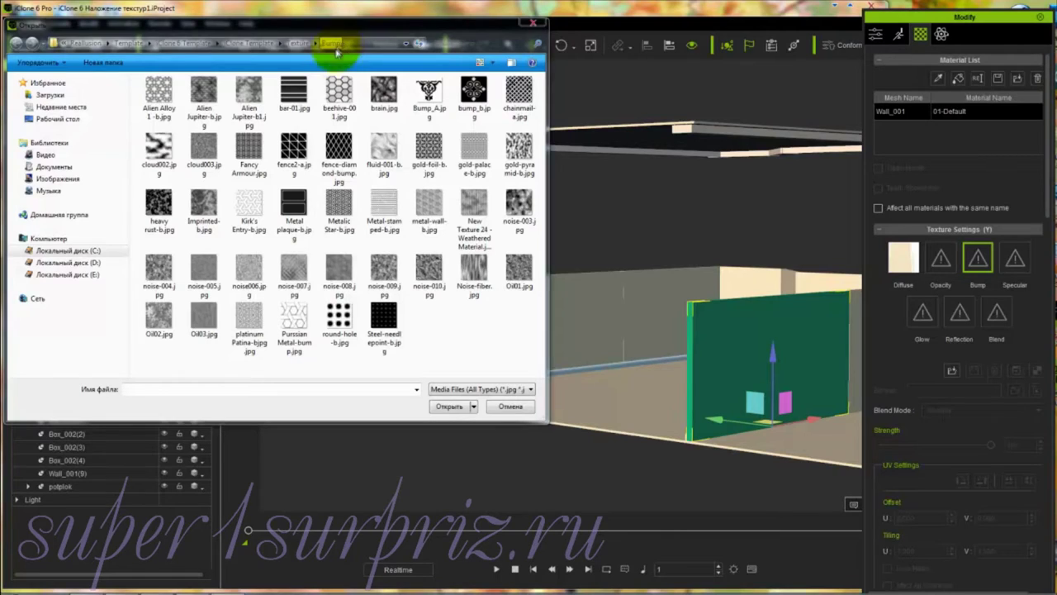
pyautogui.click(336, 89)
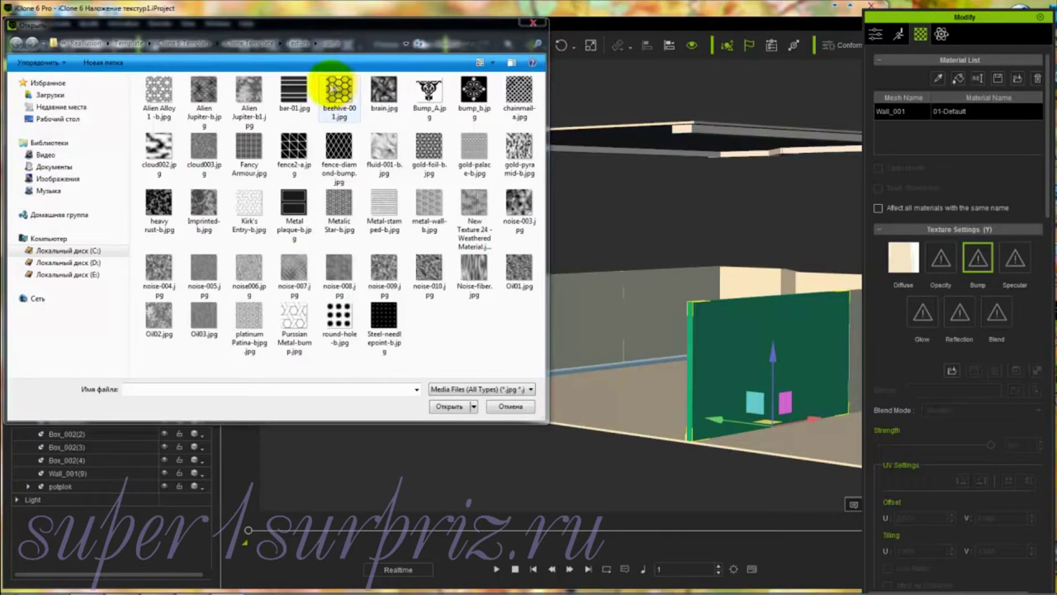
pyautogui.click(202, 270)
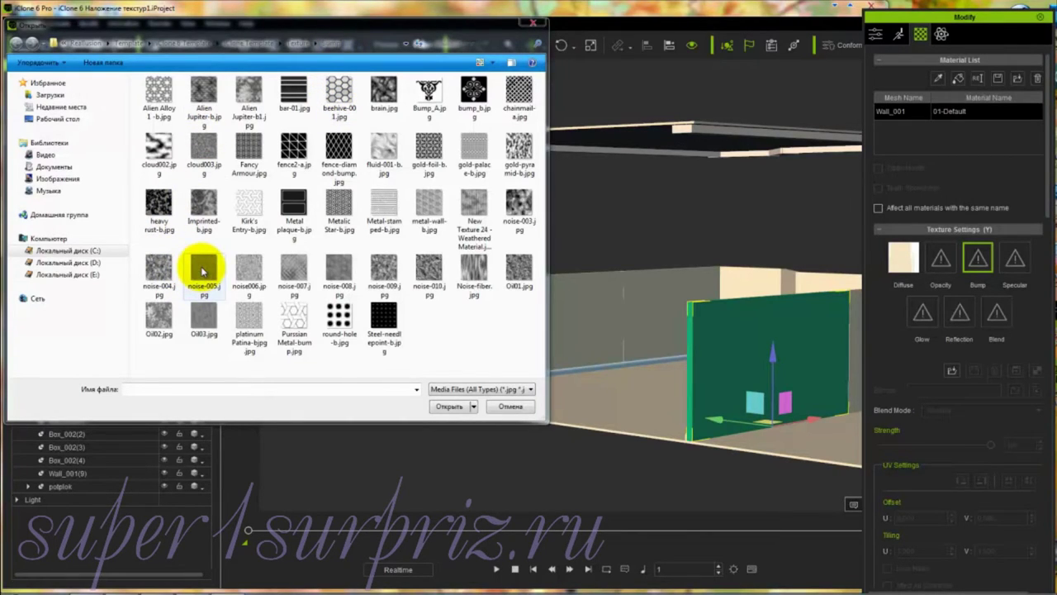
pyautogui.click(451, 406)
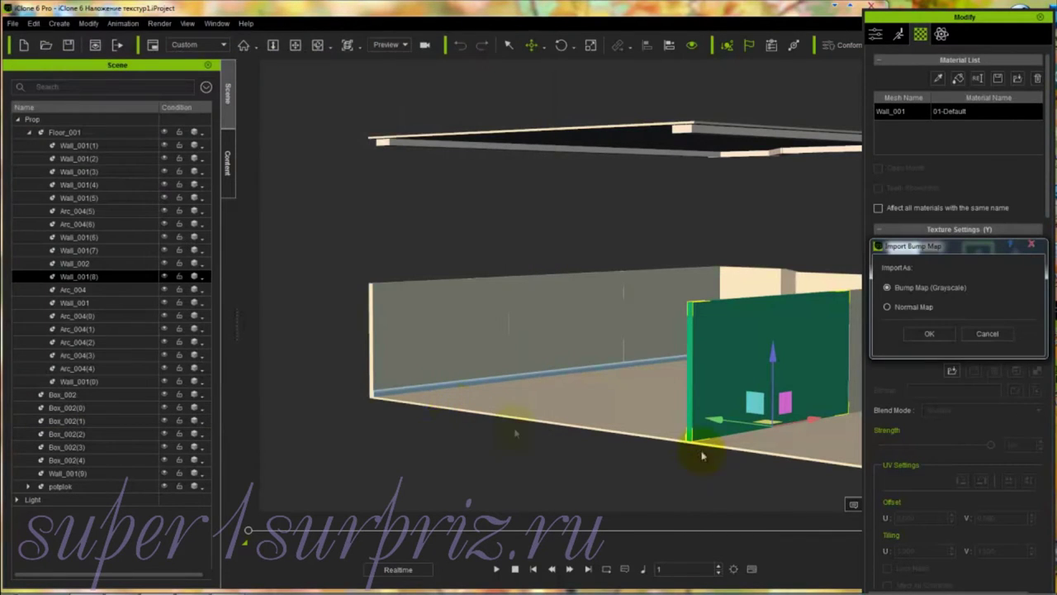
pyautogui.click(934, 334)
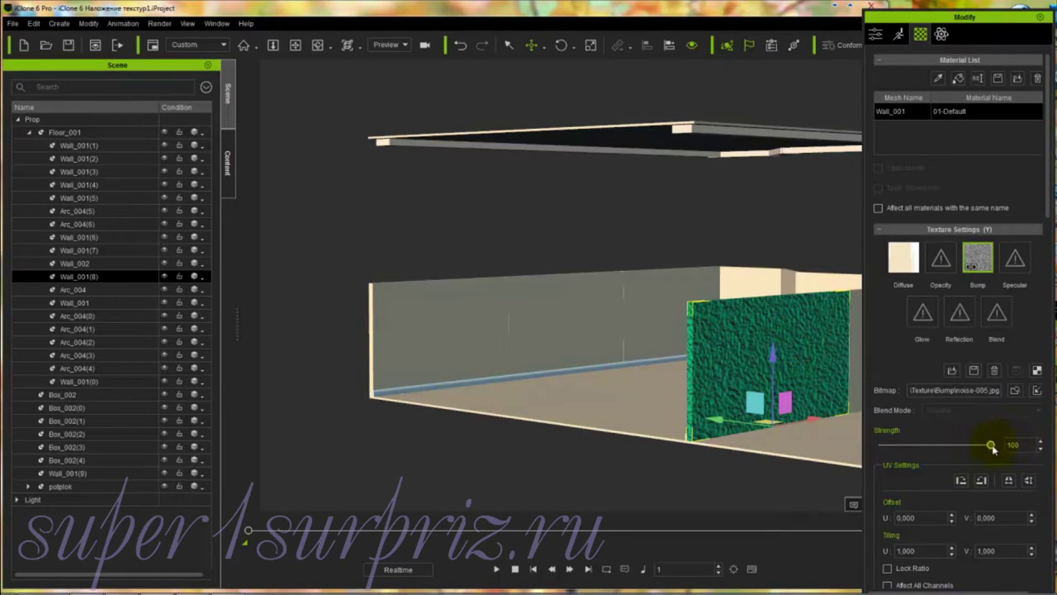
# Step: Reduce the wall's bump strength to 18 and set the bump tiling to 5 in both U and V
pyautogui.moveTo(992, 444); pyautogui.dragTo(902, 451)
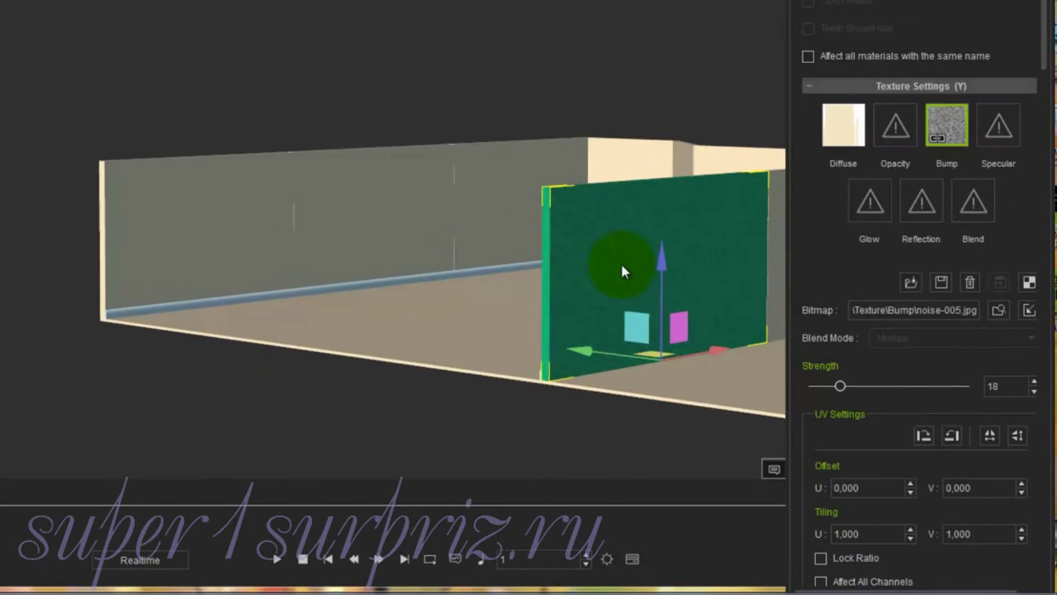
pyautogui.click(838, 534)
pyautogui.doubleClick(835, 535)
pyautogui.write('5')
pyautogui.doubleClick(952, 533)
pyautogui.write('5')
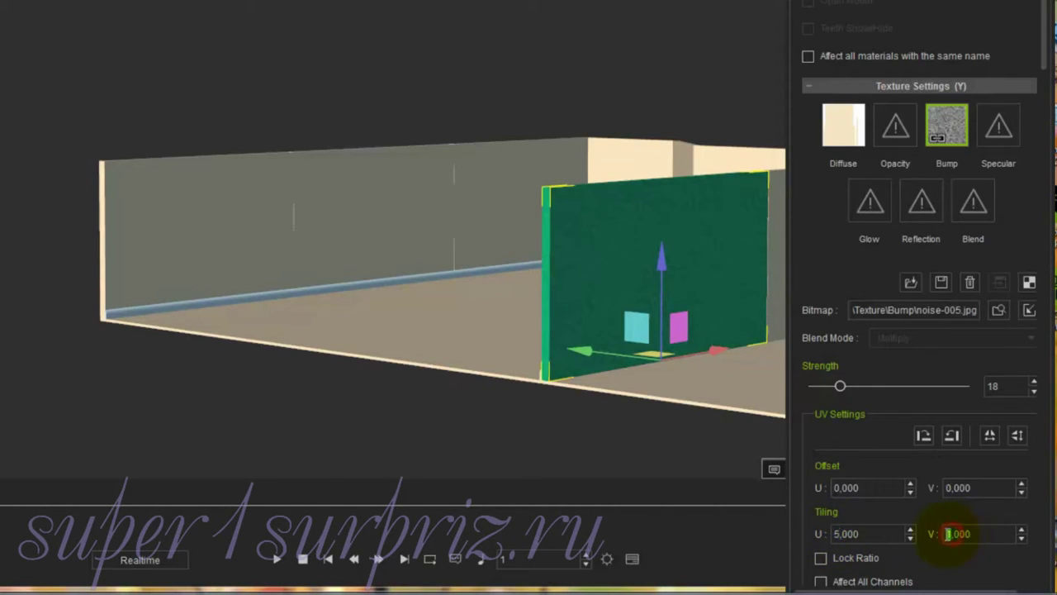
pyautogui.click(890, 534)
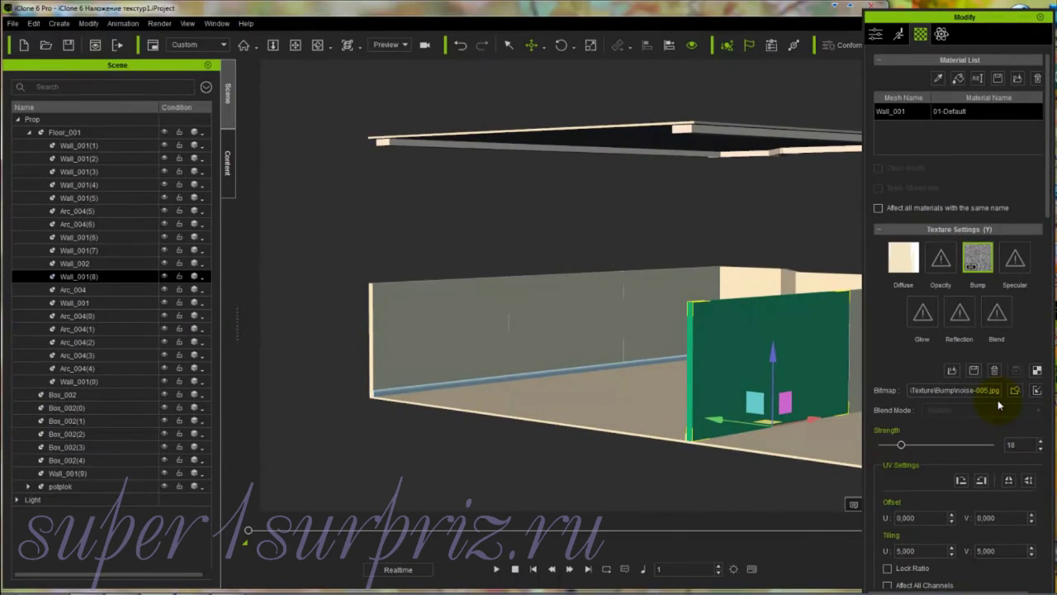
# Step: Show the Key directional light, rotate it about Z to 308.4 so it lights the green wall's inner side, and hide its marker
pyautogui.moveTo(649, 424); pyautogui.dragTo(788, 441, button='right')
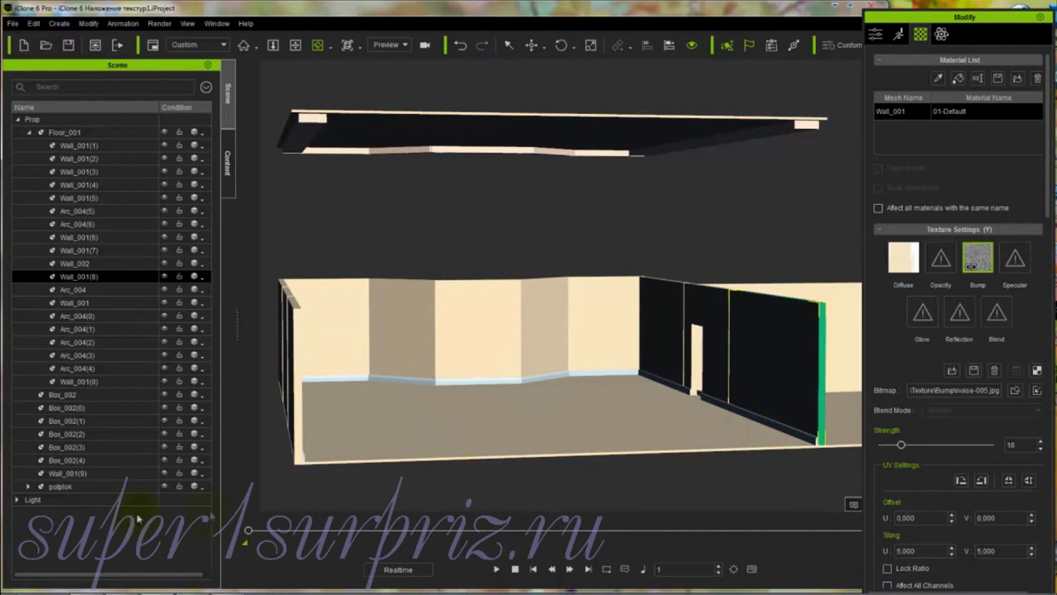
pyautogui.click(17, 499)
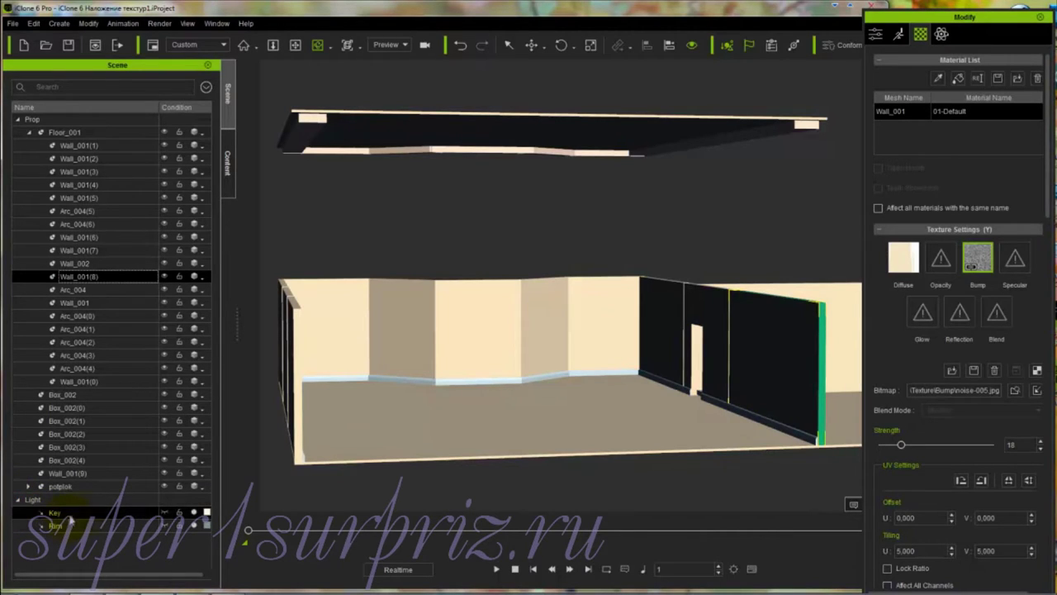
pyautogui.click(170, 513)
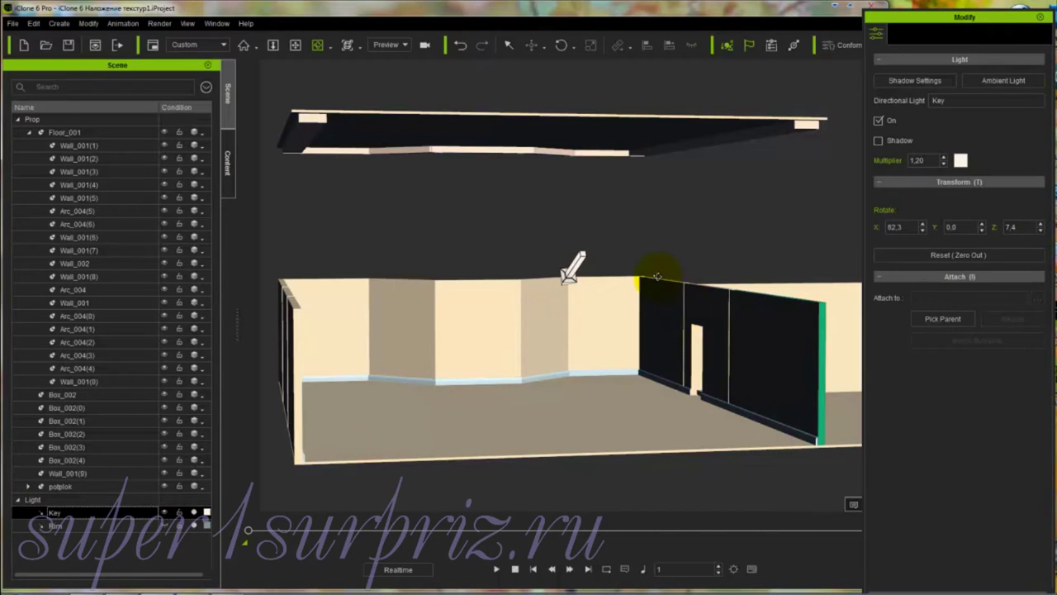
pyautogui.press('e')
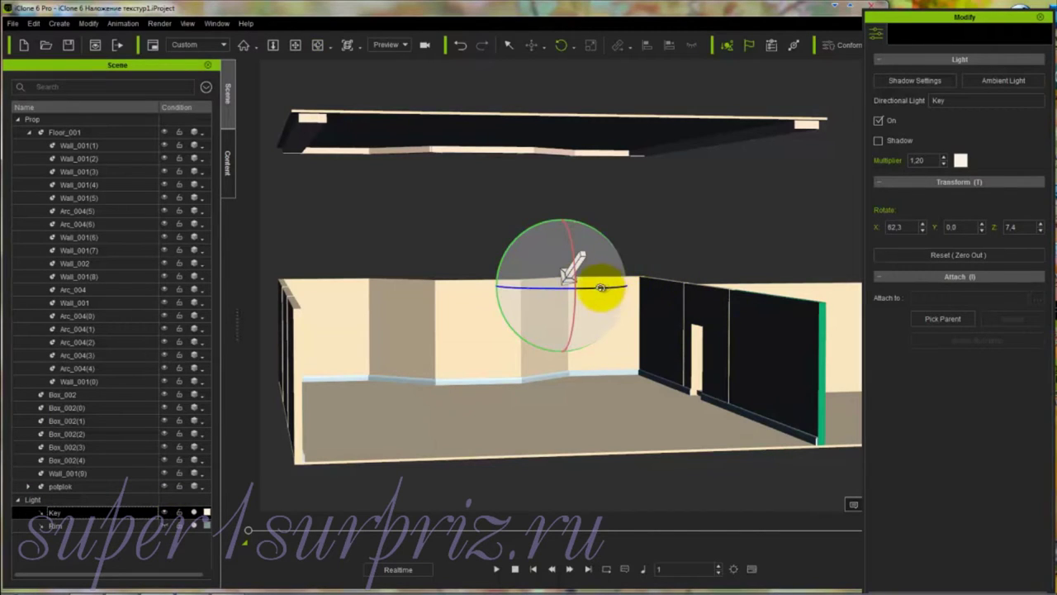
pyautogui.moveTo(603, 289); pyautogui.dragTo(570, 288)
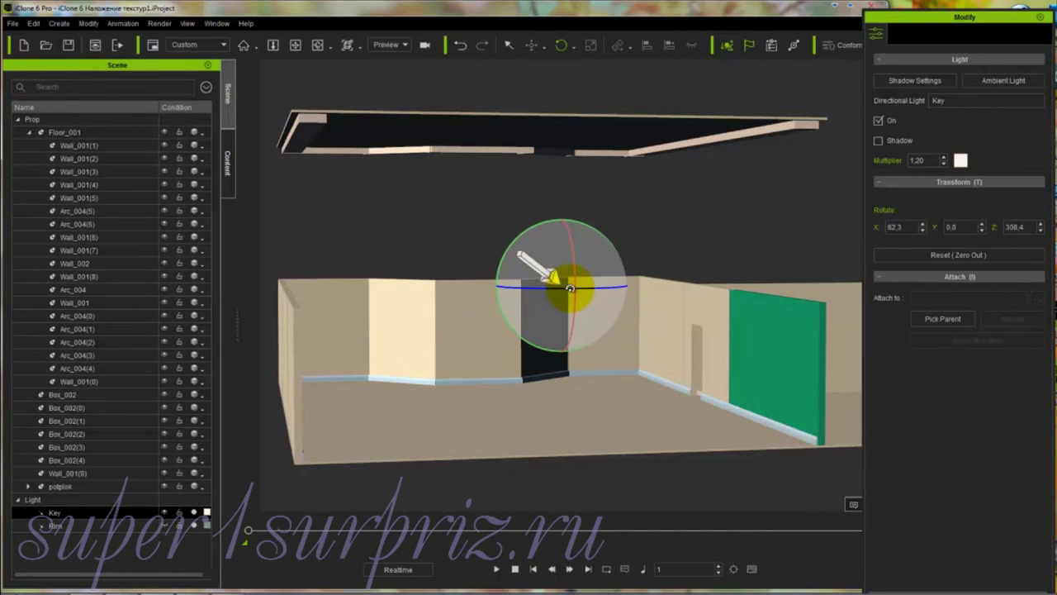
pyautogui.click(447, 194)
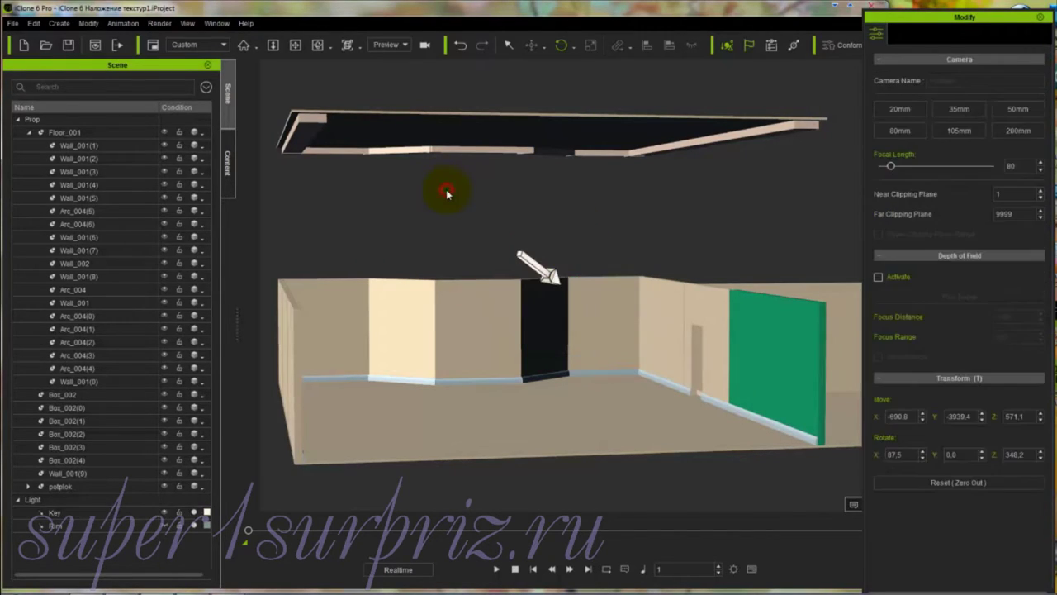
pyautogui.click(166, 512)
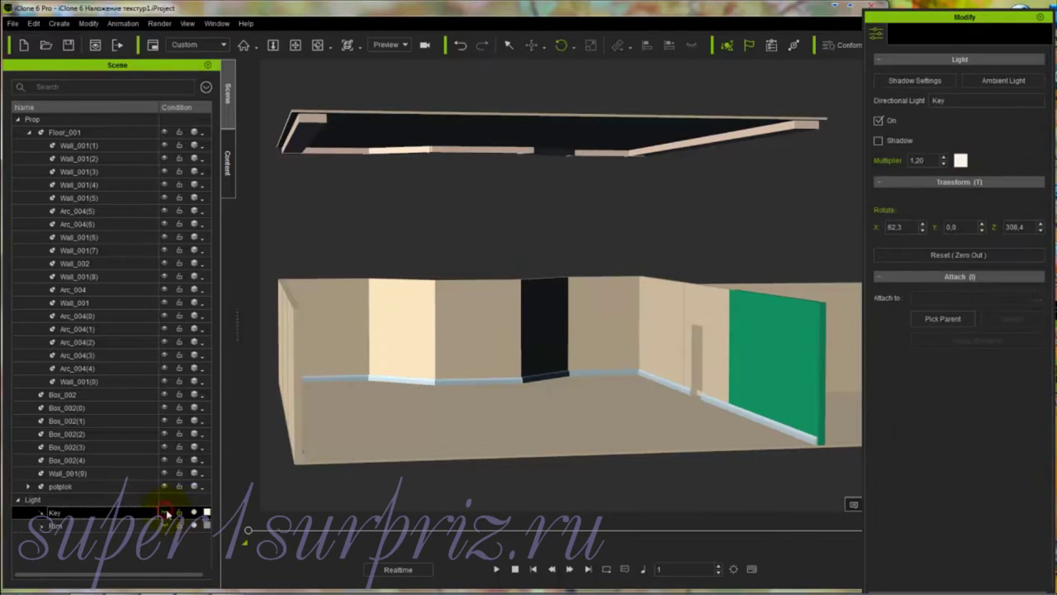
# Step: Set the bump tiling of the green wall Wall_001(8) to 10 in both U and V
pyautogui.click(70, 277)
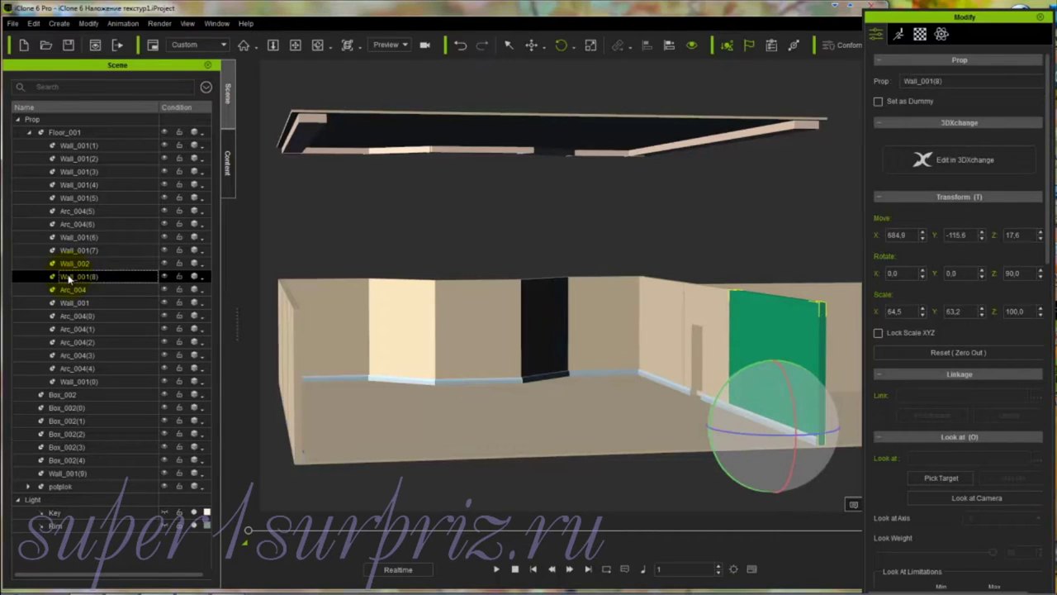
pyautogui.press('w')
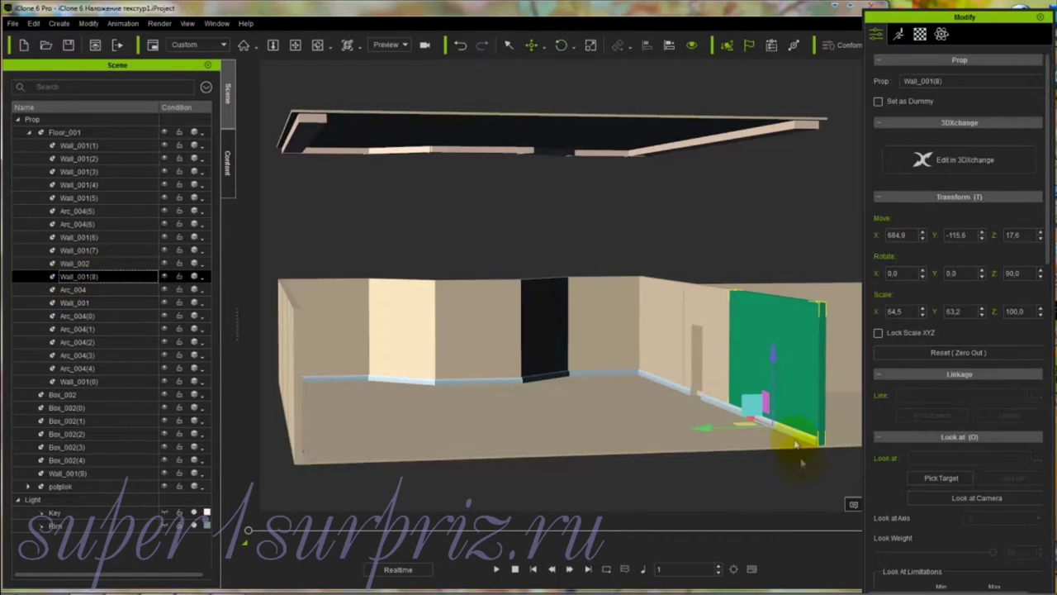
pyautogui.scroll(4, 791, 424)
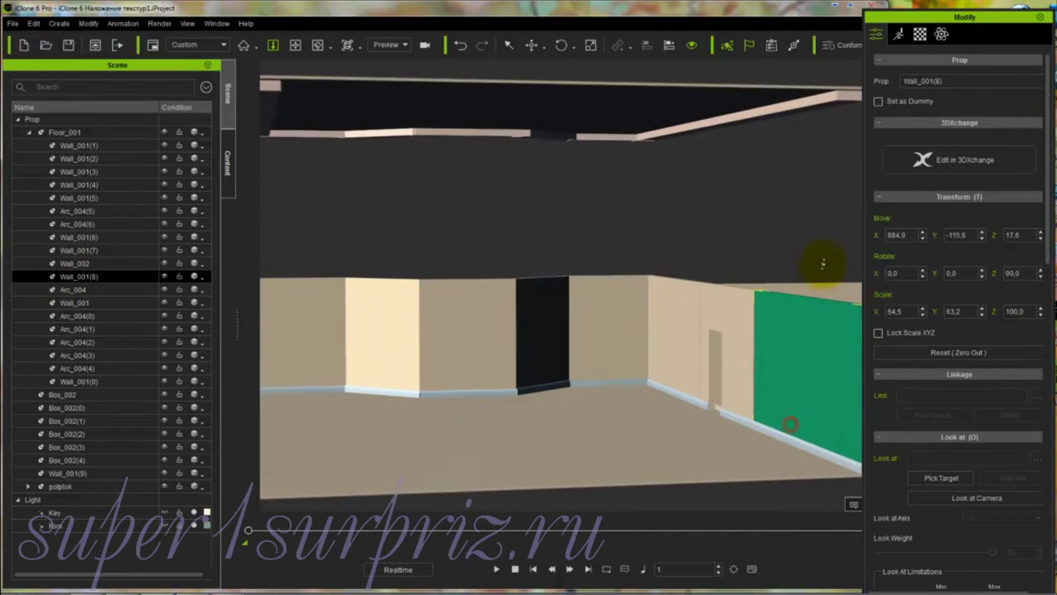
pyautogui.moveTo(826, 401); pyautogui.dragTo(710, 271, button='right')
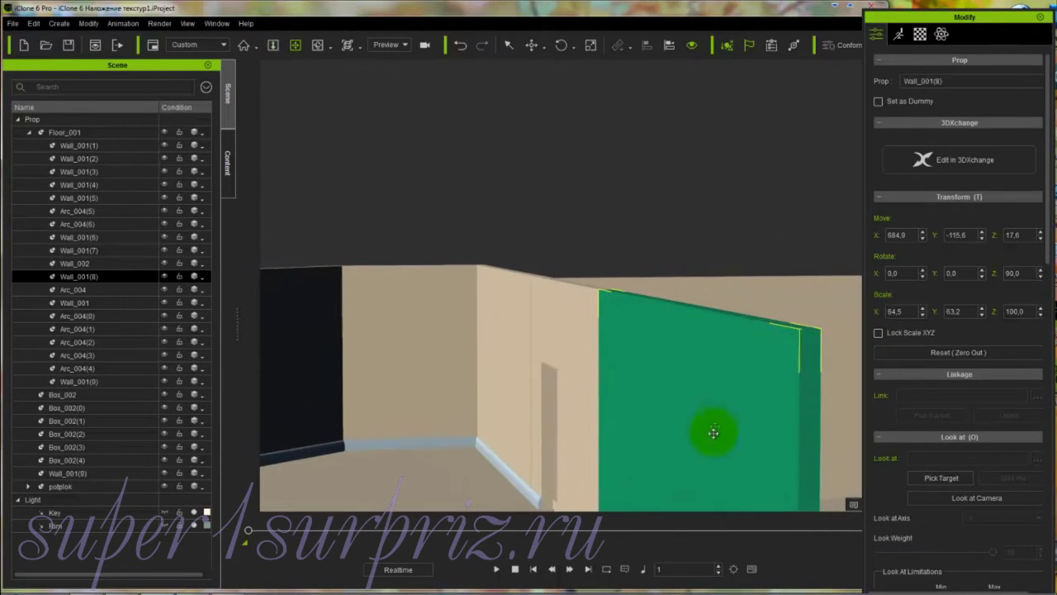
pyautogui.moveTo(706, 436); pyautogui.dragTo(722, 271, button='middle')
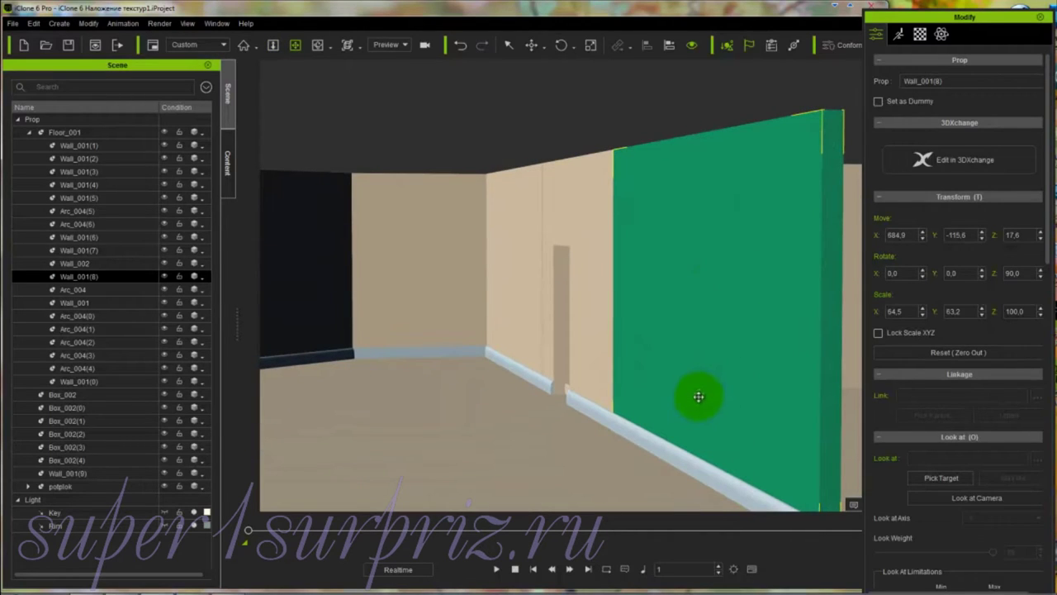
pyautogui.moveTo(696, 402); pyautogui.dragTo(744, 402, button='right')
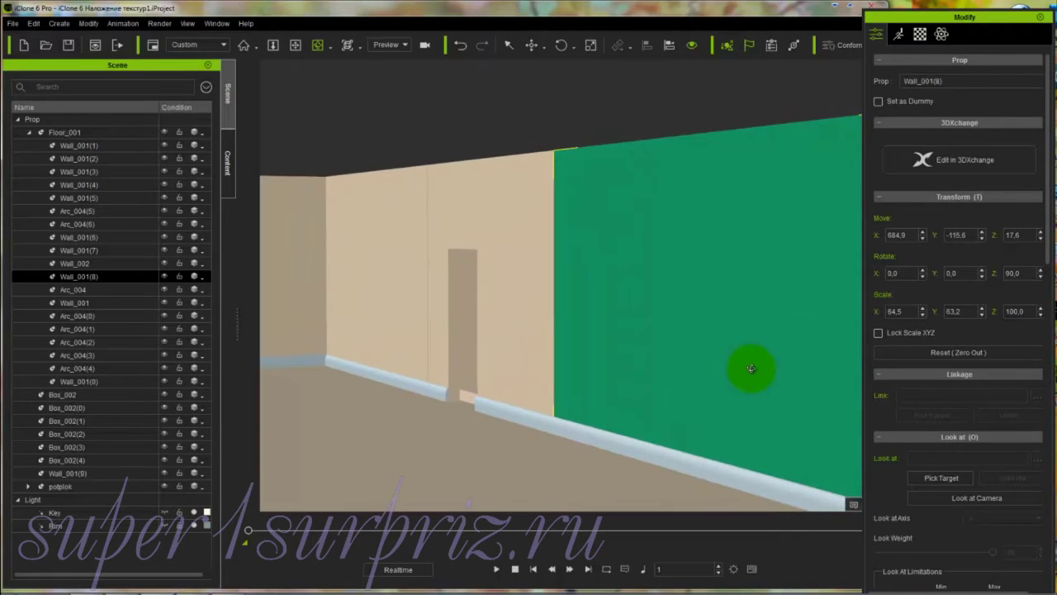
pyautogui.moveTo(751, 369); pyautogui.dragTo(650, 377, button='middle')
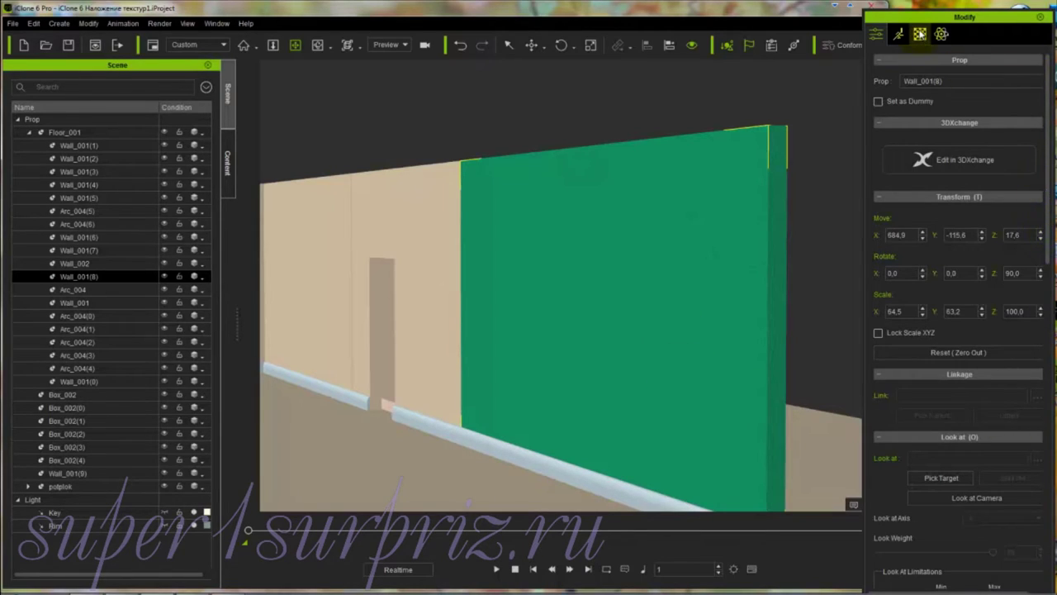
pyautogui.click(919, 34)
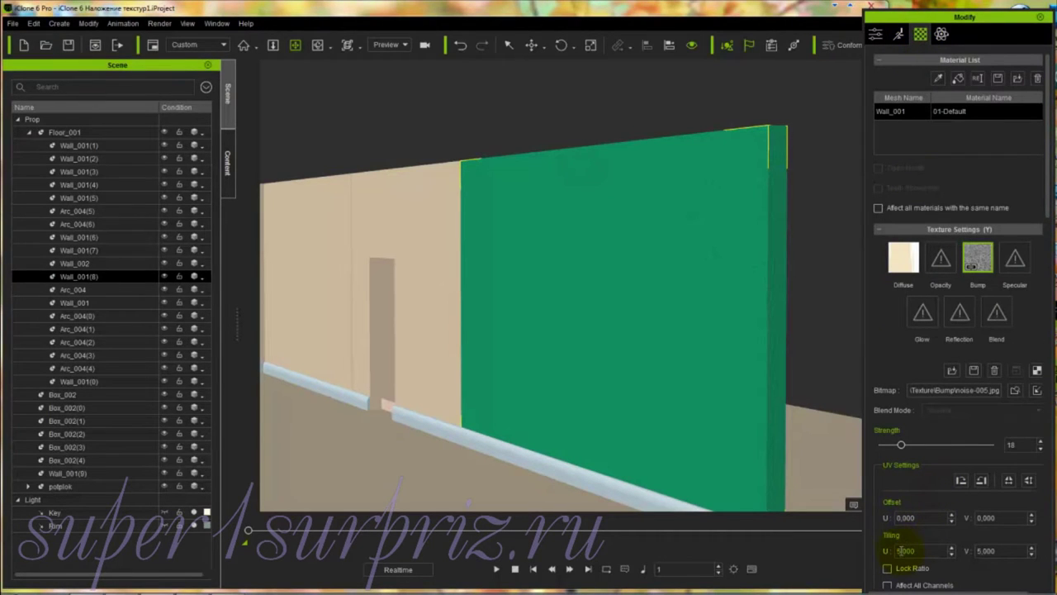
pyautogui.write('10')
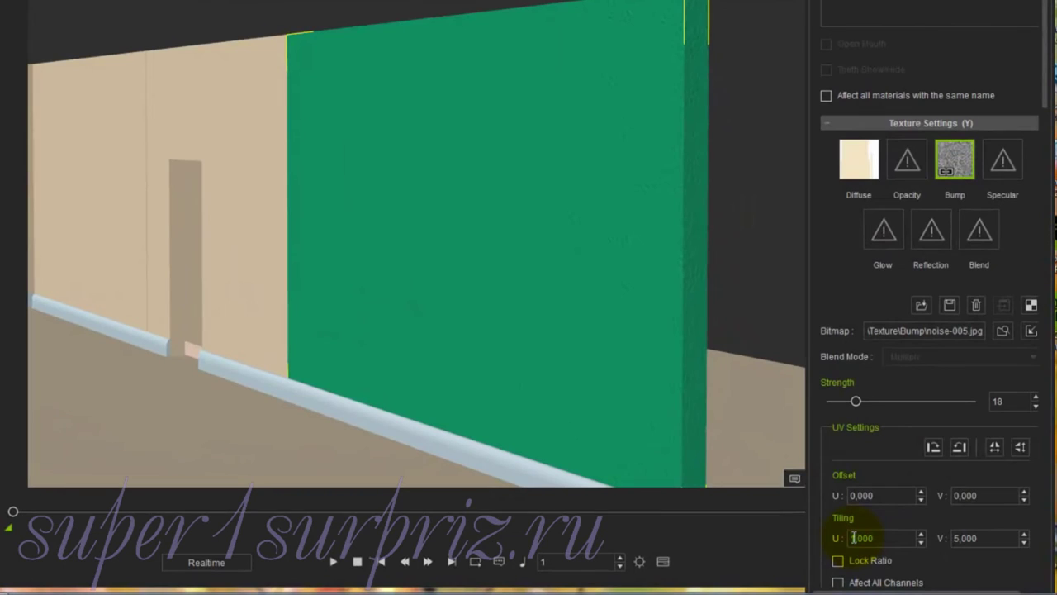
pyautogui.doubleClick(959, 538)
pyautogui.doubleClick(956, 537)
pyautogui.click(900, 538)
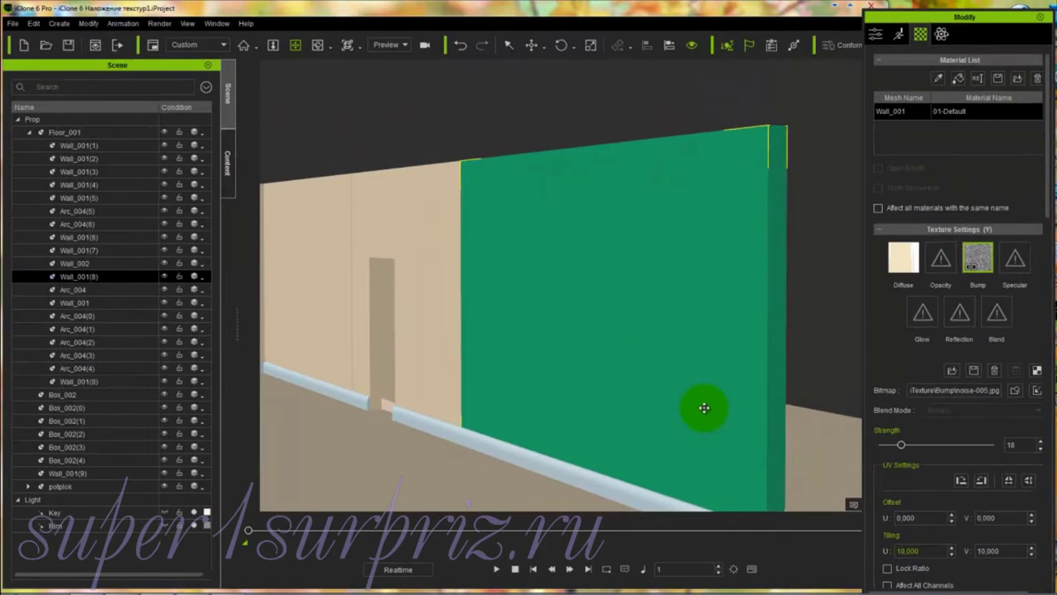
pyautogui.moveTo(700, 413)
pyautogui.mouseDown()
pyautogui.moveTo(721, 336)
pyautogui.moveTo(719, 406)
pyautogui.moveTo(749, 194)
pyautogui.moveTo(691, 415)
pyautogui.mouseUp()
pyautogui.moveTo(708, 291); pyautogui.dragTo(705, 314)
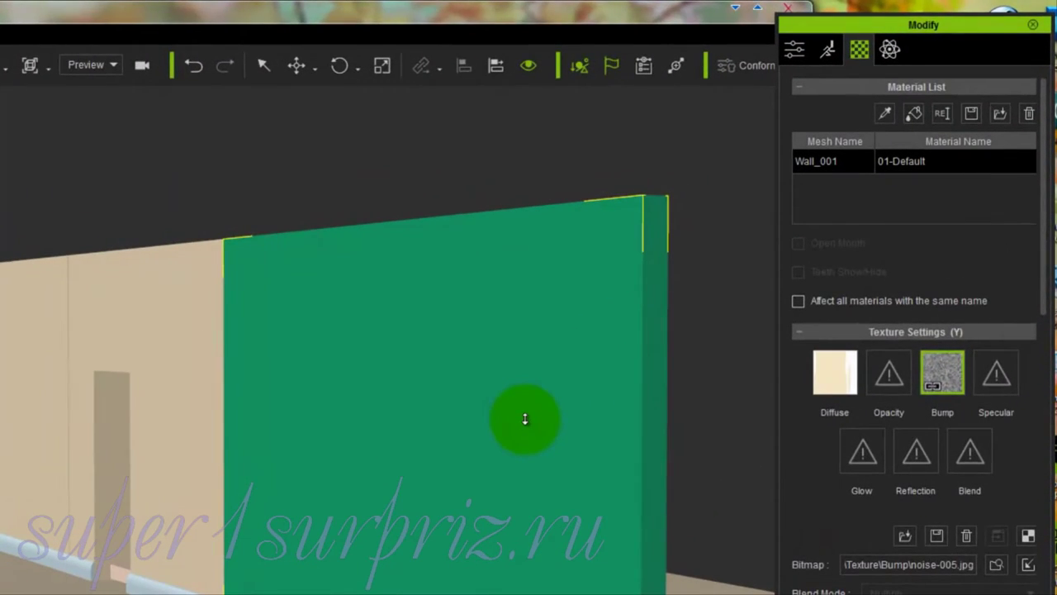
pyautogui.hotkey('ctrl', 'z')
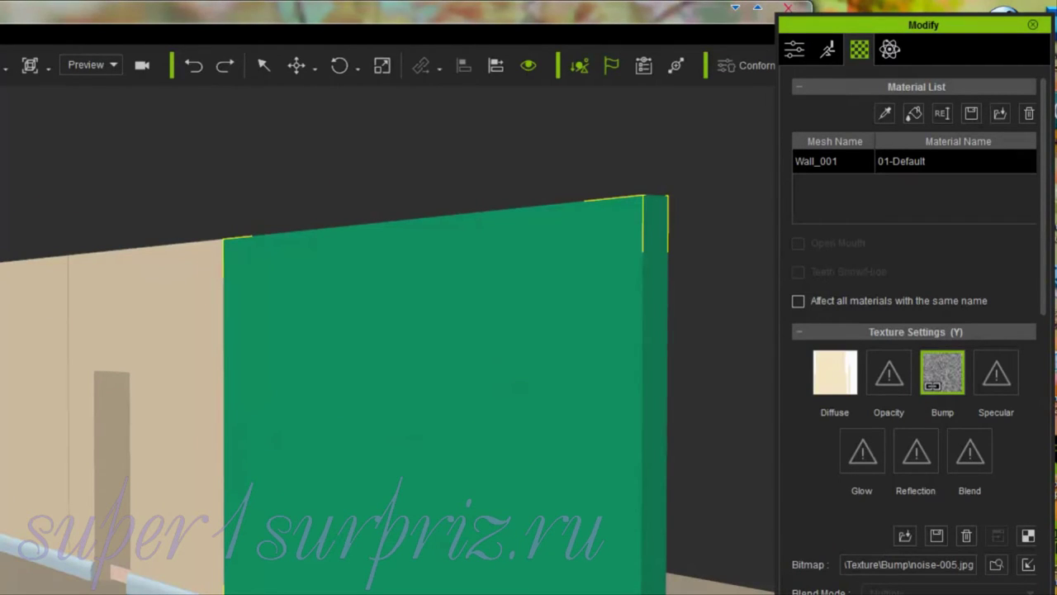
# Step: Rename the green wall's material to wall green
pyautogui.click(942, 114)
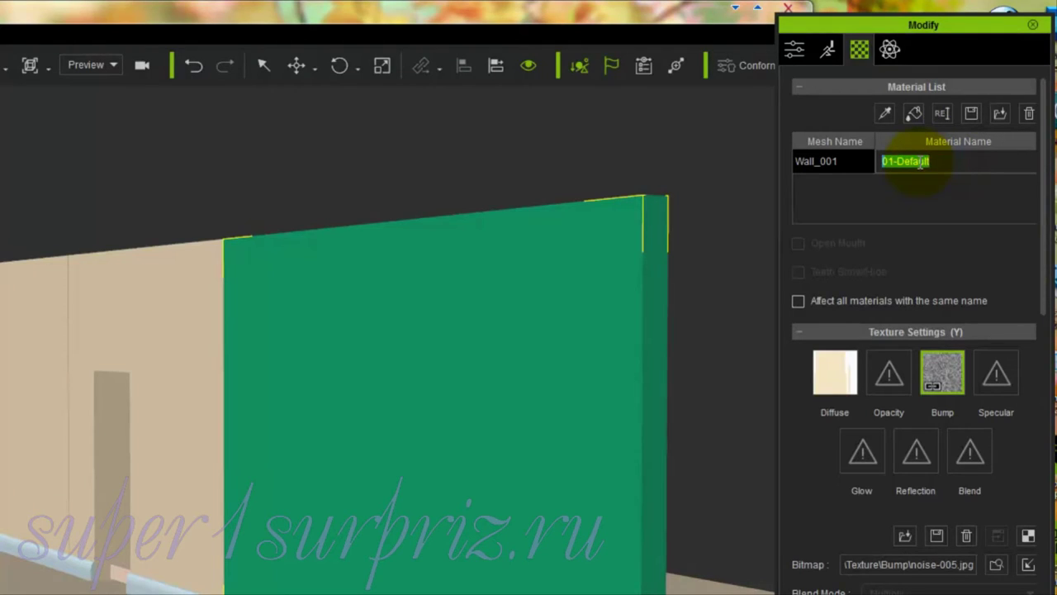
pyautogui.write('wall green')
pyautogui.press('Return')
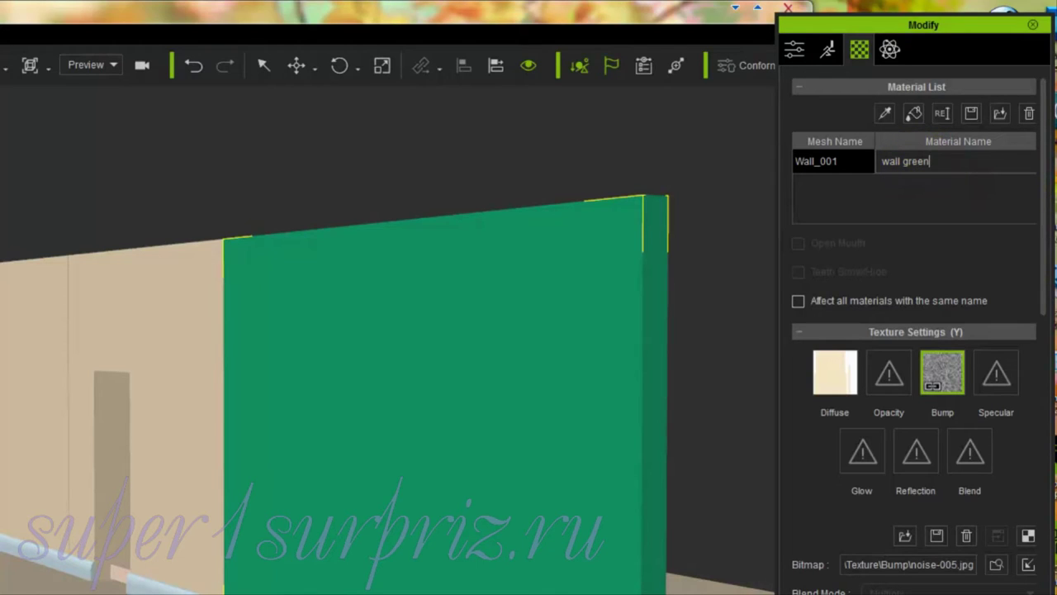
pyautogui.press('Return')
pyautogui.press('Return')
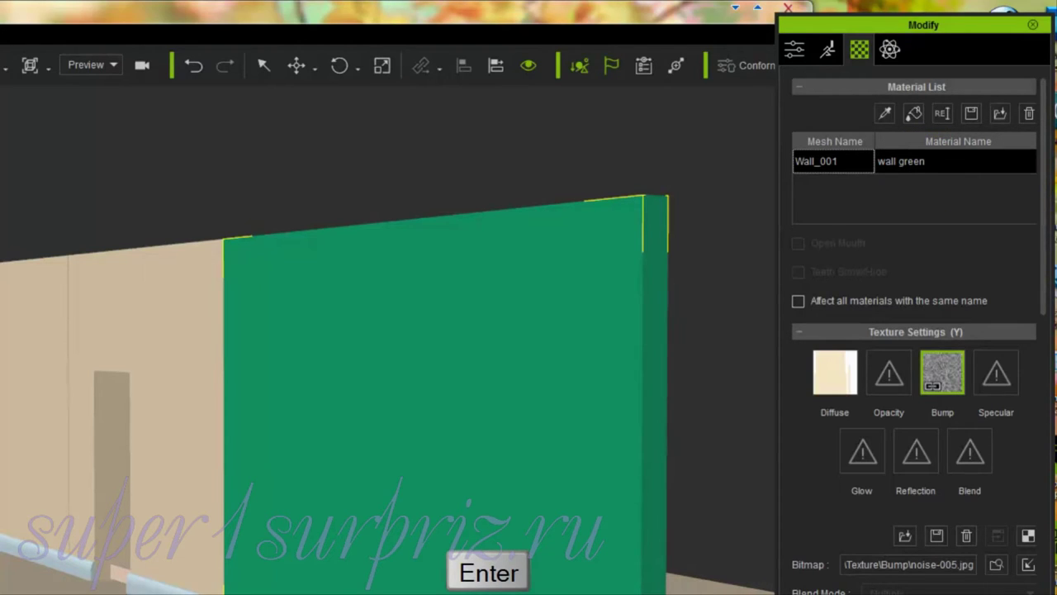
pyautogui.doubleClick(908, 160)
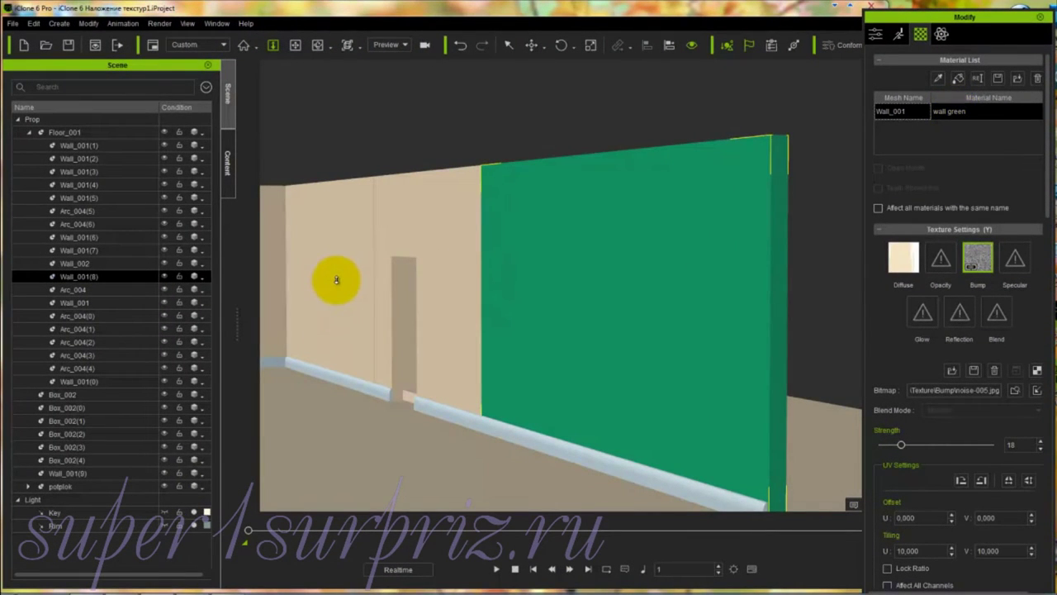
# Step: Sample the wall green material from the green wall and apply it to the adjoining wall around the doorway
pyautogui.moveTo(337, 279); pyautogui.dragTo(337, 502)
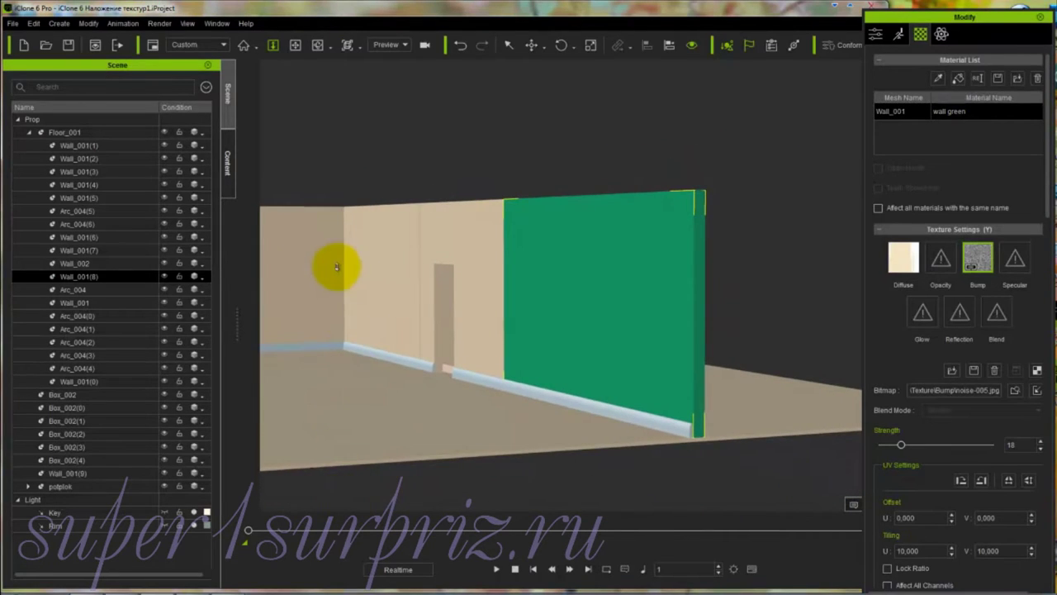
pyautogui.moveTo(337, 267); pyautogui.dragTo(334, 402)
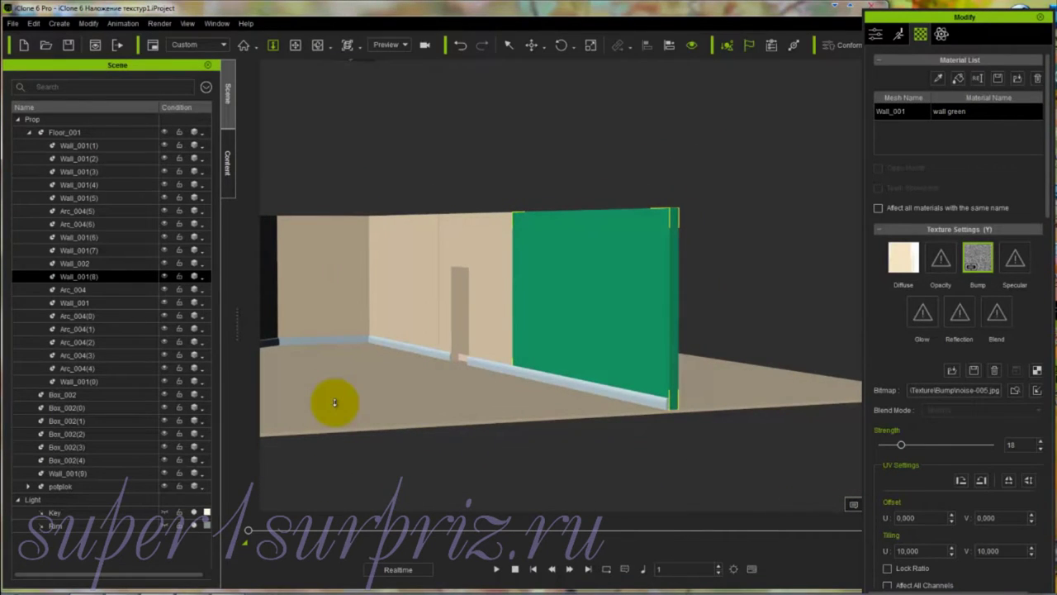
pyautogui.moveTo(347, 362); pyautogui.dragTo(630, 377, button='middle')
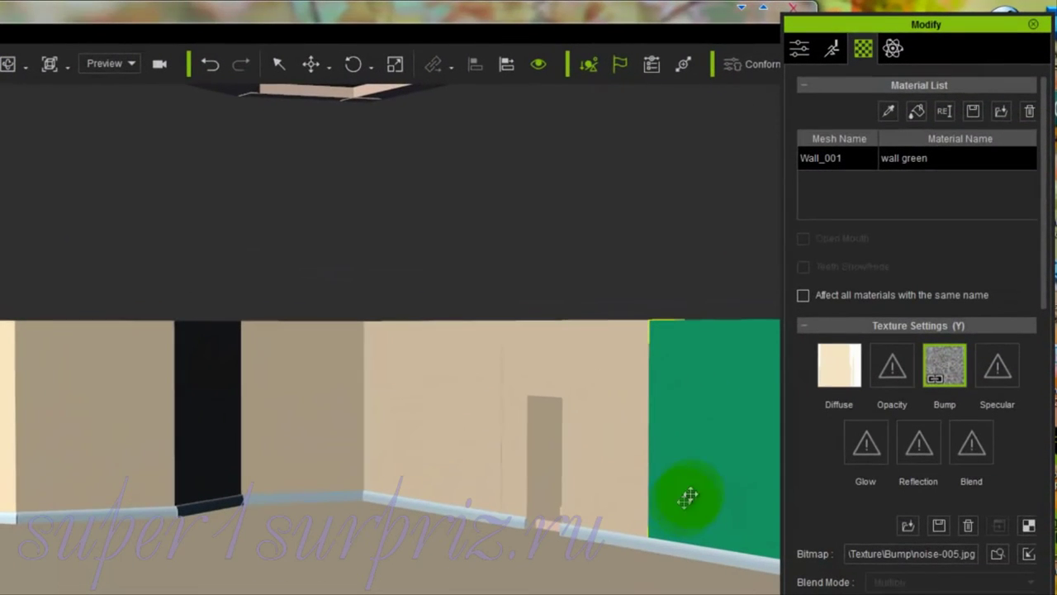
pyautogui.click(889, 111)
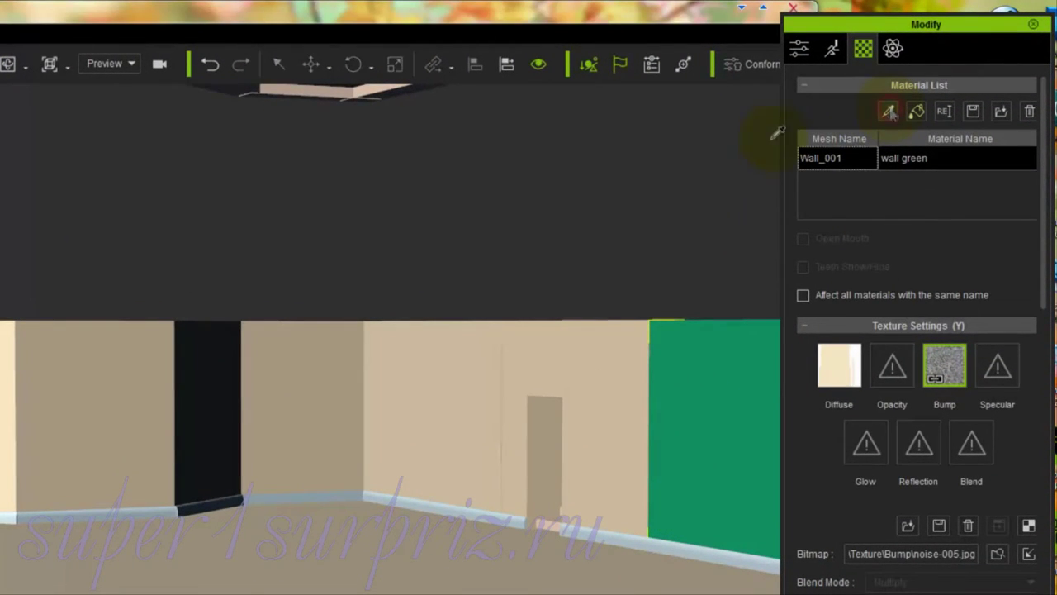
pyautogui.click(697, 382)
pyautogui.rightClick(693, 388)
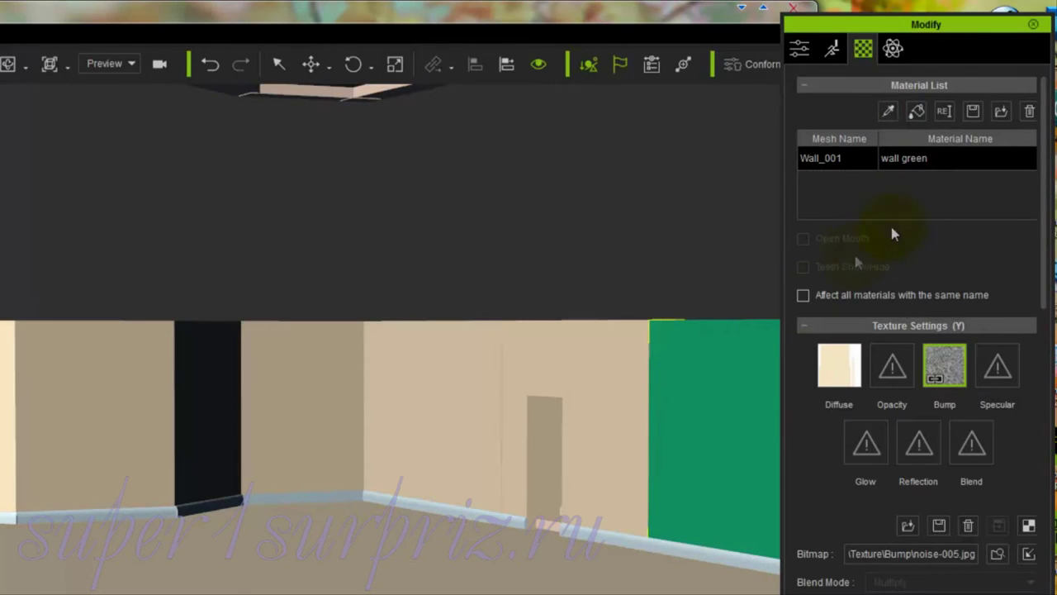
pyautogui.click(917, 112)
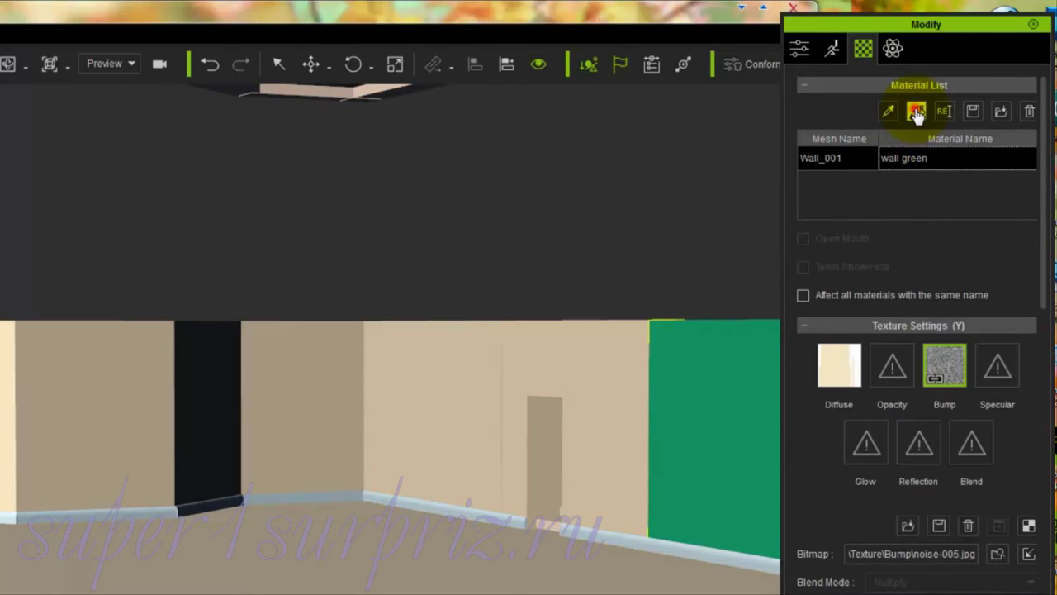
pyautogui.click(618, 362)
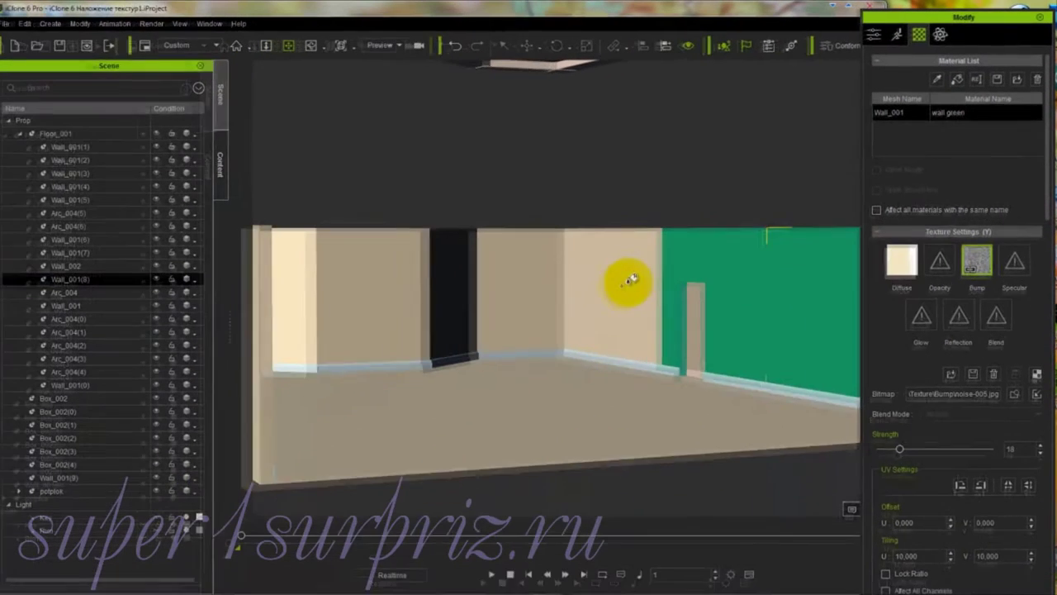
# Step: Apply the wall green material to the beige back wall sections on both sides of the black panel and to the light angled section
pyautogui.click(537, 277)
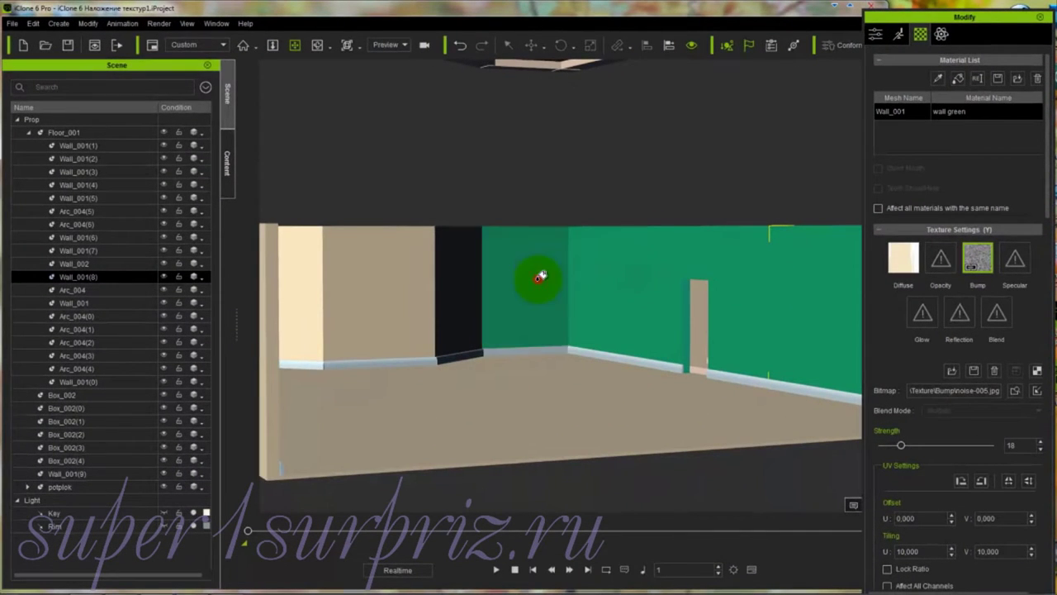
pyautogui.click(365, 296)
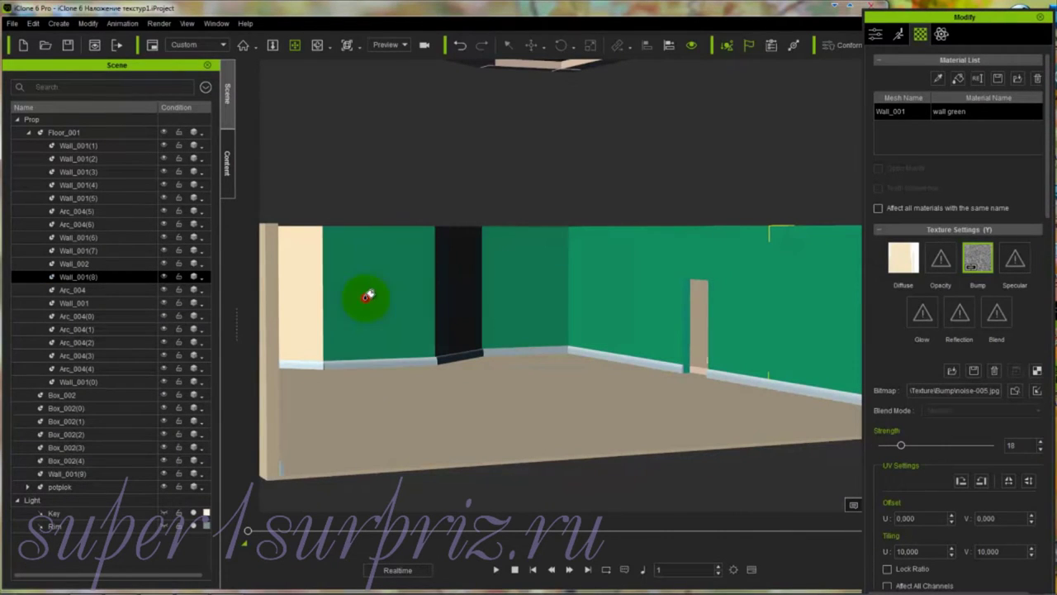
pyautogui.click(307, 291)
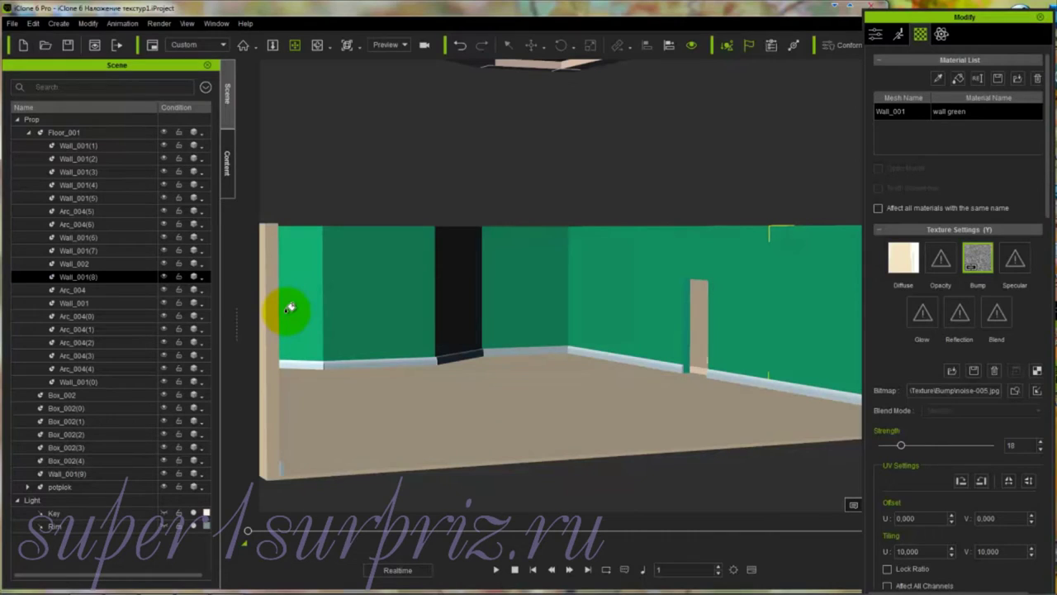
pyautogui.click(289, 308)
# Step: Sample the wall green material again and apply it to the remaining beige back wall section and the three grey side wall sections
pyautogui.moveTo(491, 354); pyautogui.dragTo(331, 366, button='right')
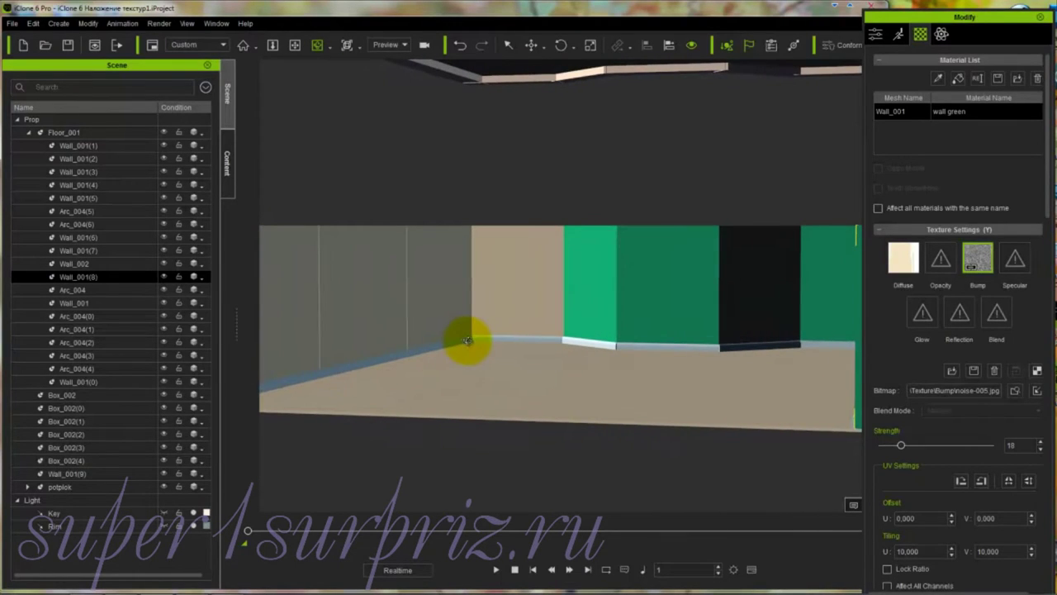
pyautogui.moveTo(466, 340); pyautogui.dragTo(558, 372, button='right')
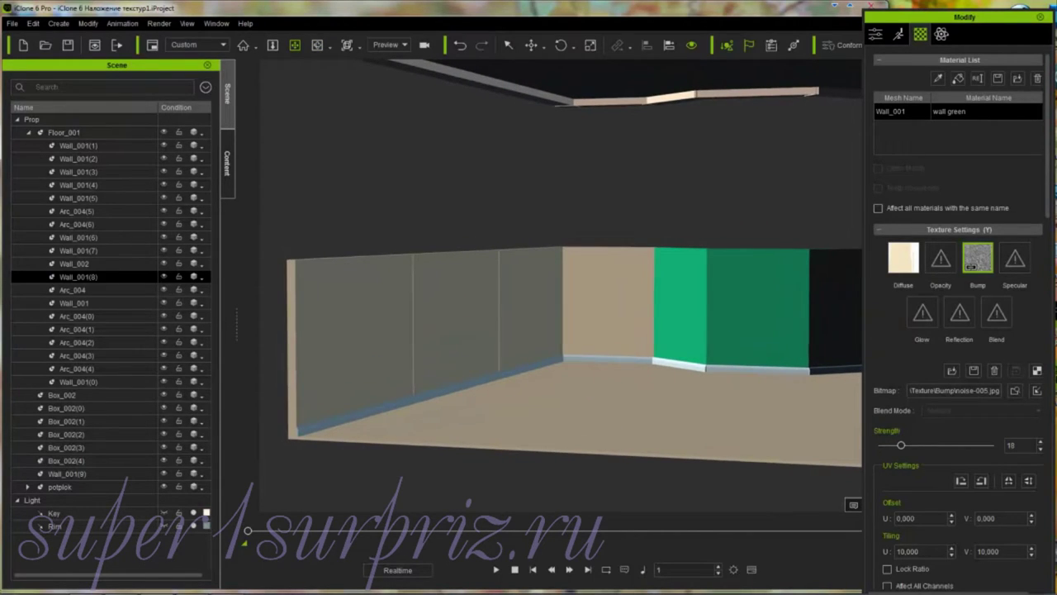
pyautogui.click(939, 79)
pyautogui.click(691, 281)
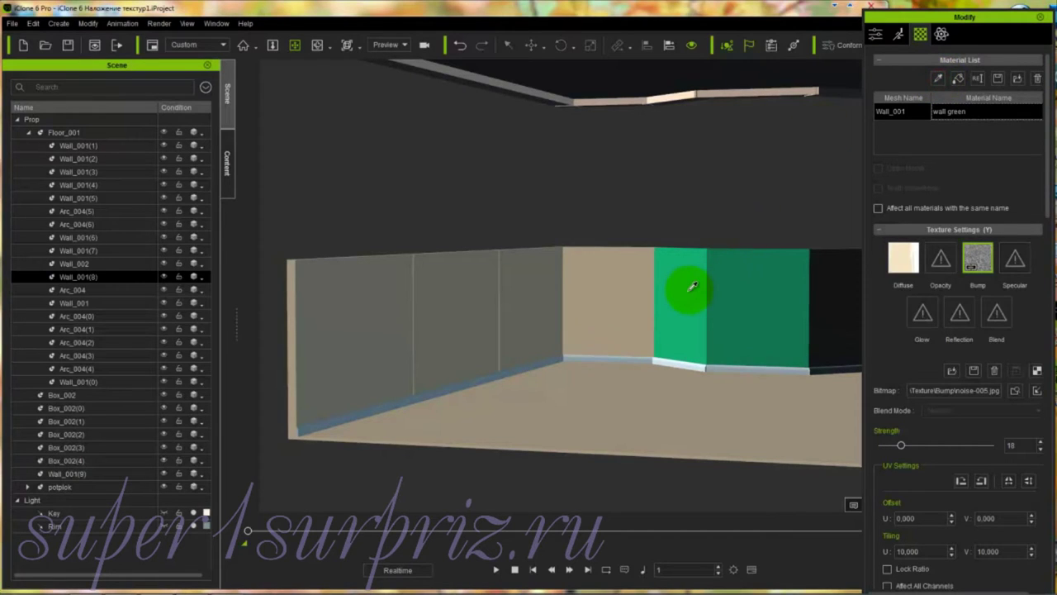
pyautogui.click(958, 79)
pyautogui.click(606, 302)
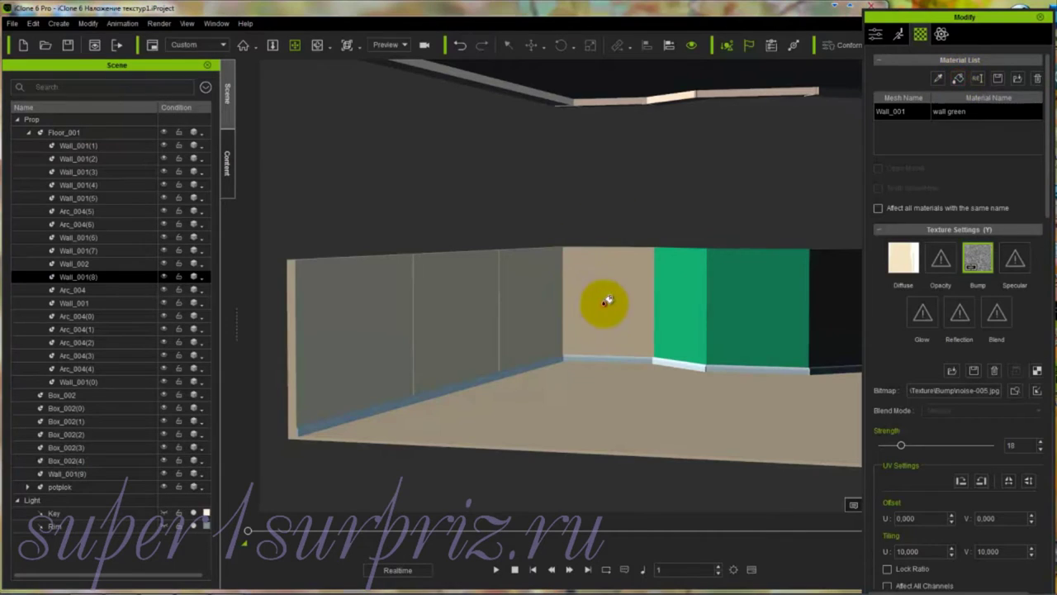
pyautogui.click(512, 303)
pyautogui.click(446, 311)
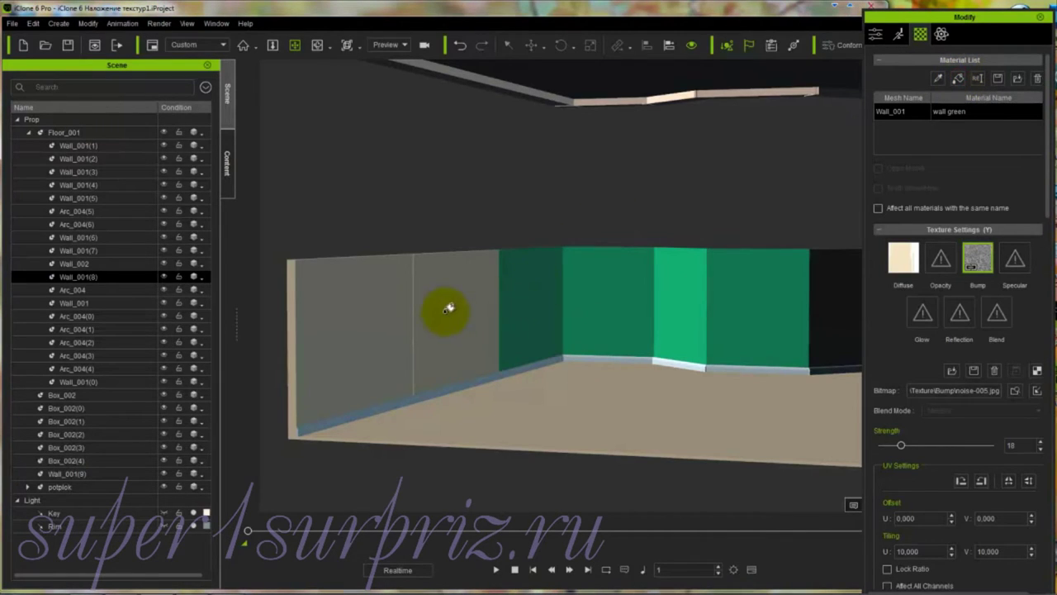
pyautogui.click(361, 323)
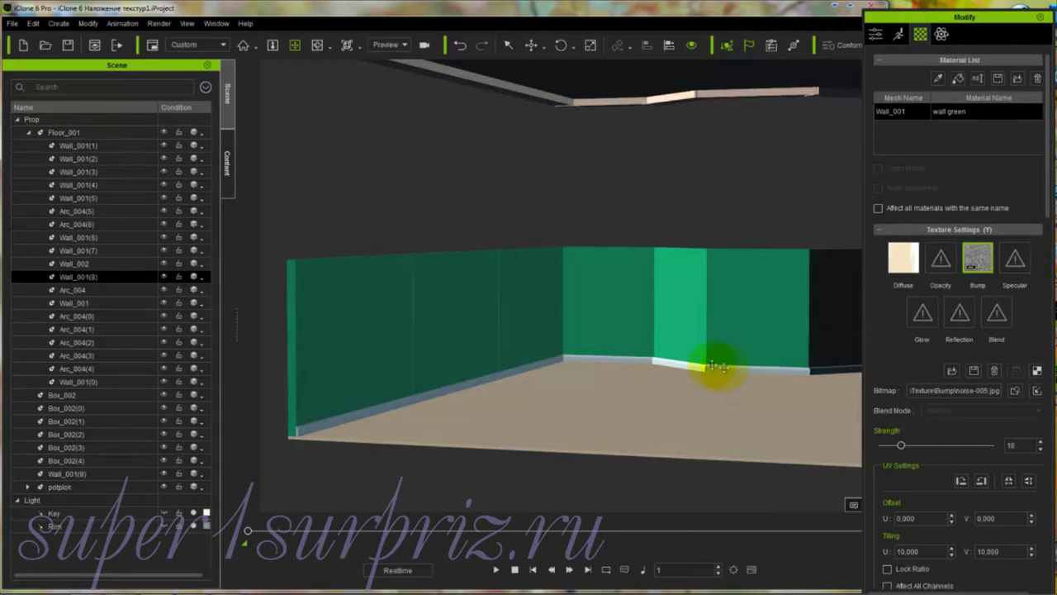
# Step: Select the short baseboard Arc_004(5) beside the doorway and set its diffuse color to a teal green matching the walls
pyautogui.keyDown('ctrl'); pyautogui.click(39, 252); pyautogui.keyUp('ctrl')
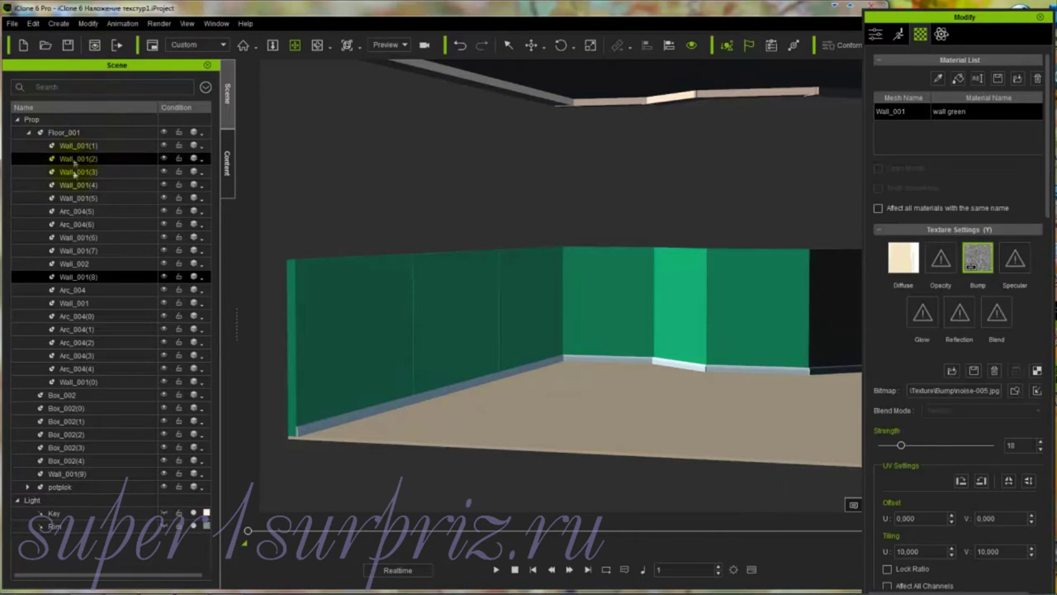
pyautogui.click(71, 212)
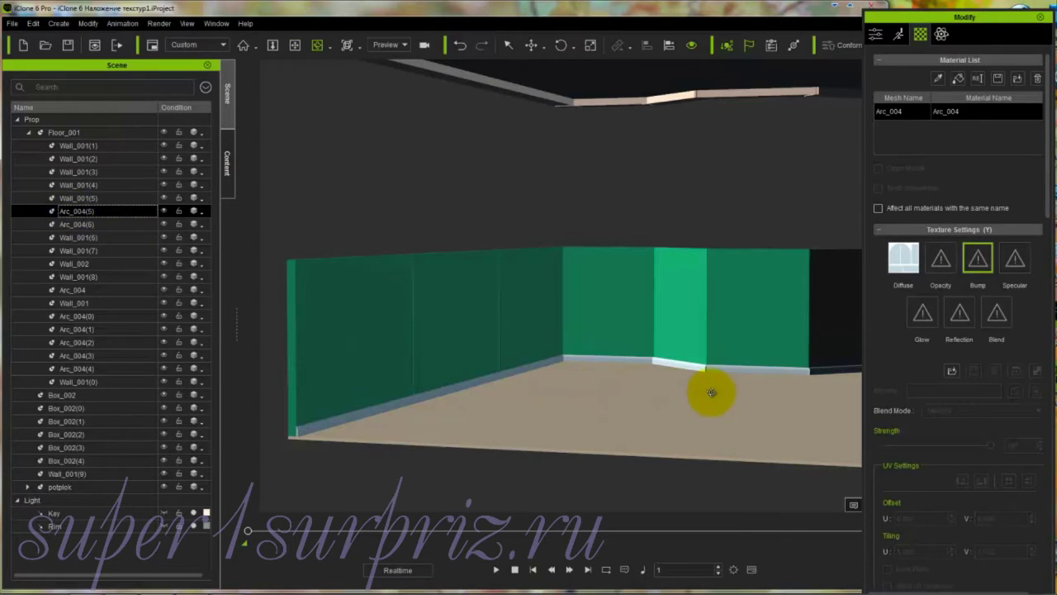
pyautogui.moveTo(707, 392); pyautogui.dragTo(550, 358, button='right')
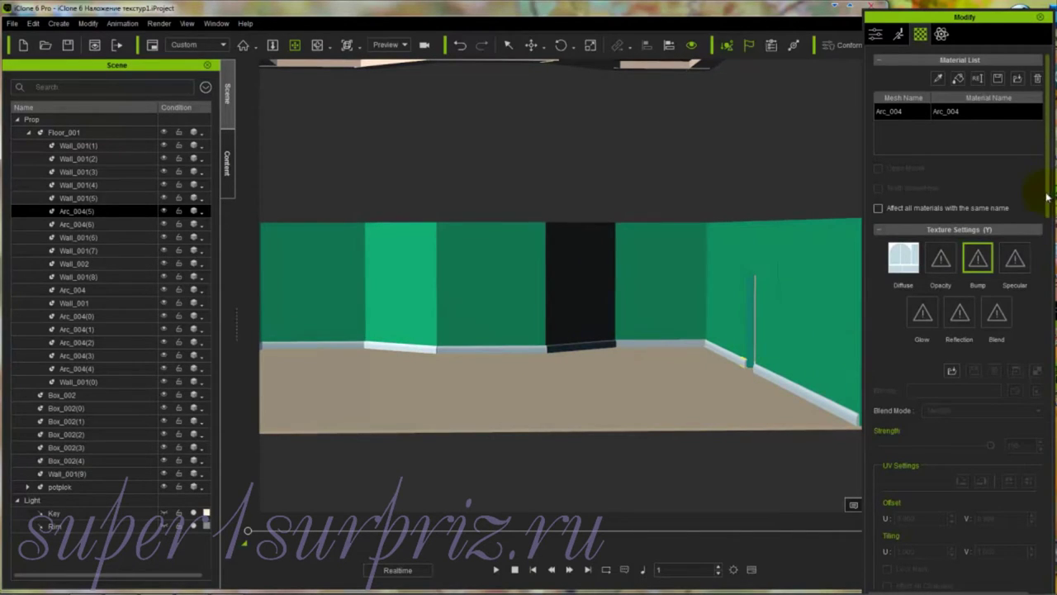
pyautogui.moveTo(1047, 197); pyautogui.dragTo(1040, 297)
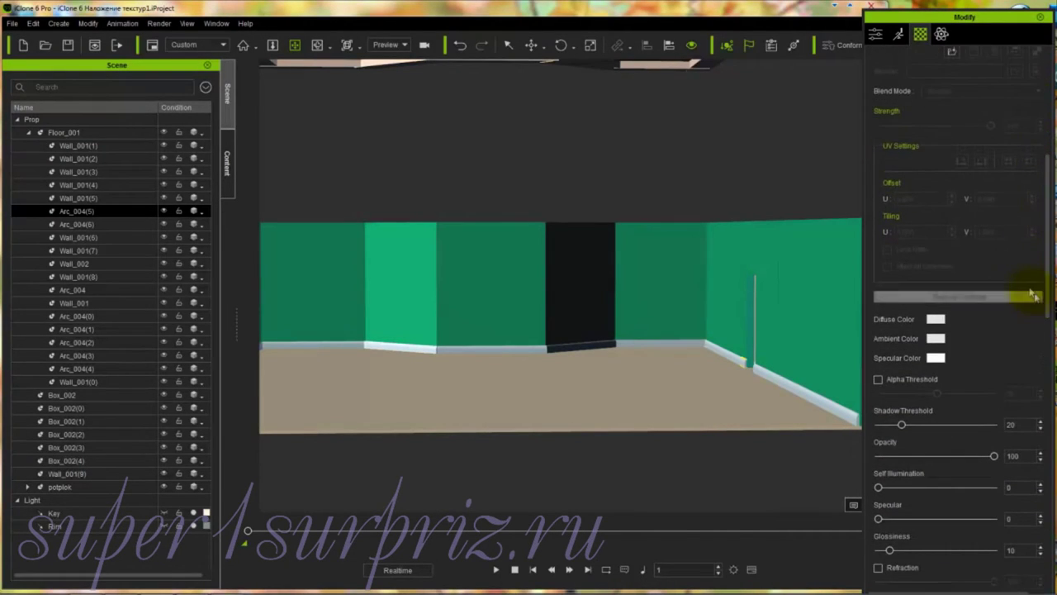
pyautogui.click(935, 319)
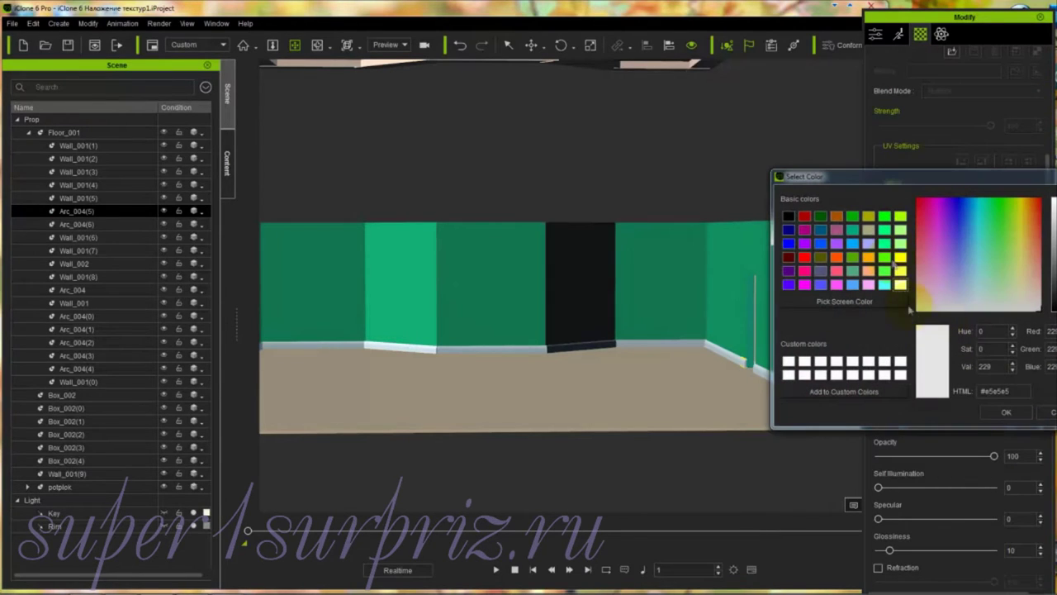
pyautogui.click(852, 230)
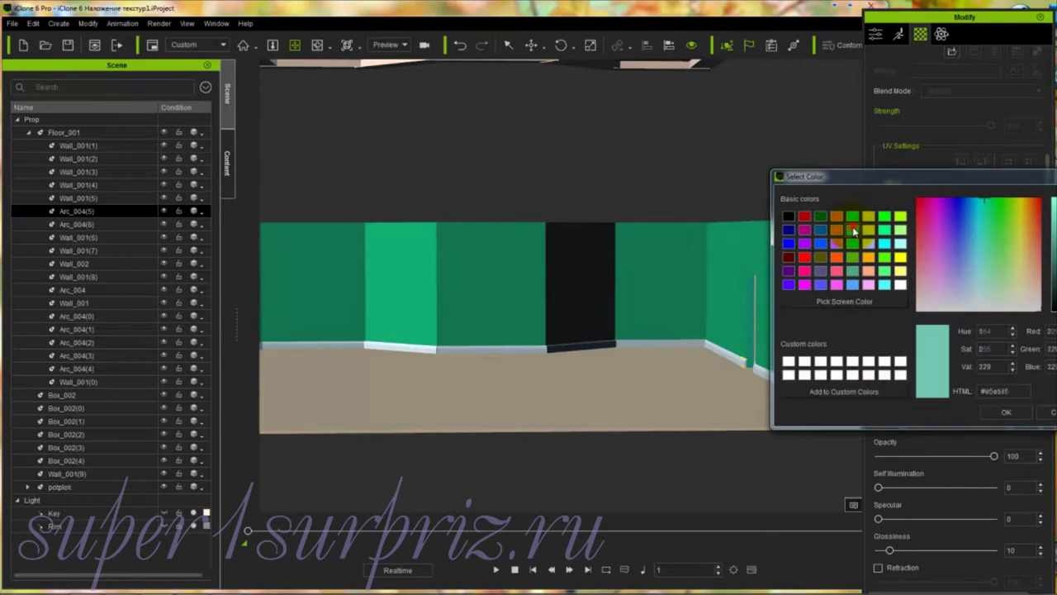
pyautogui.click(1006, 413)
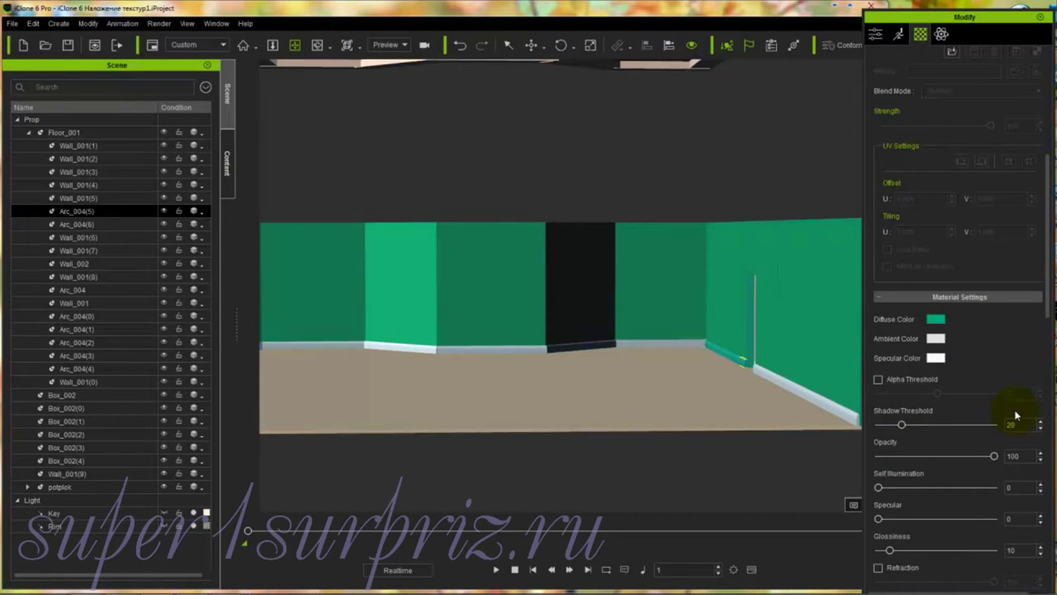
pyautogui.click(730, 331)
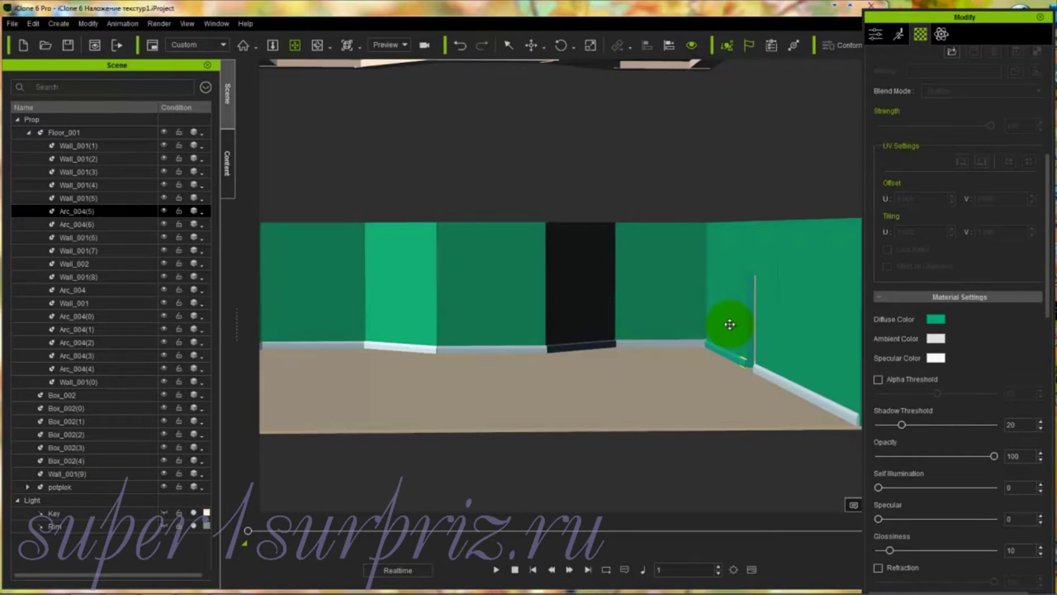
pyautogui.moveTo(730, 325); pyautogui.dragTo(785, 349)
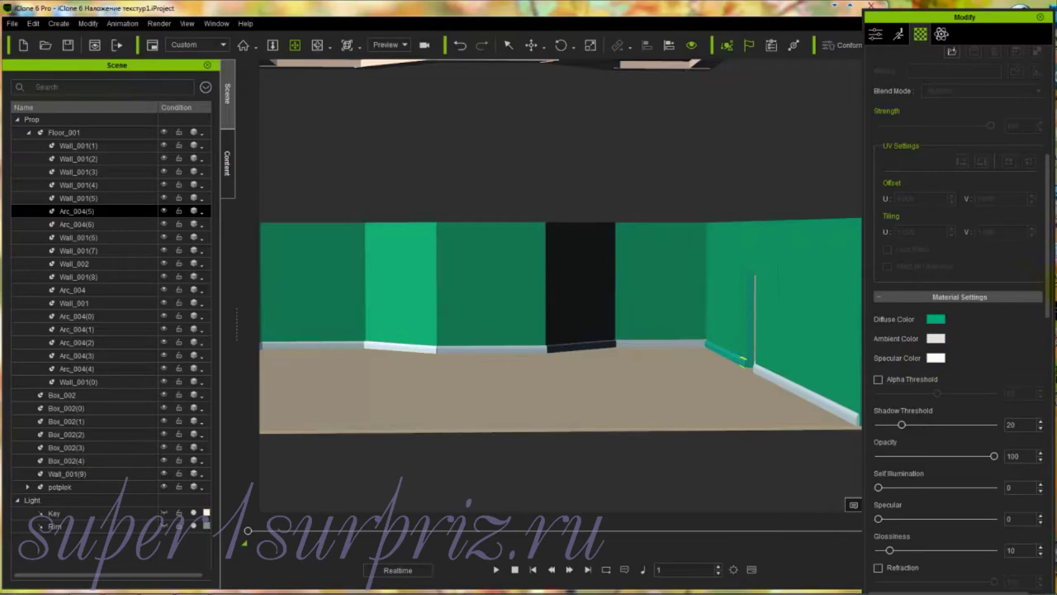
# Step: Rename the recolored baseboard's material to plintus
pyautogui.scroll(6, 1047, 298)
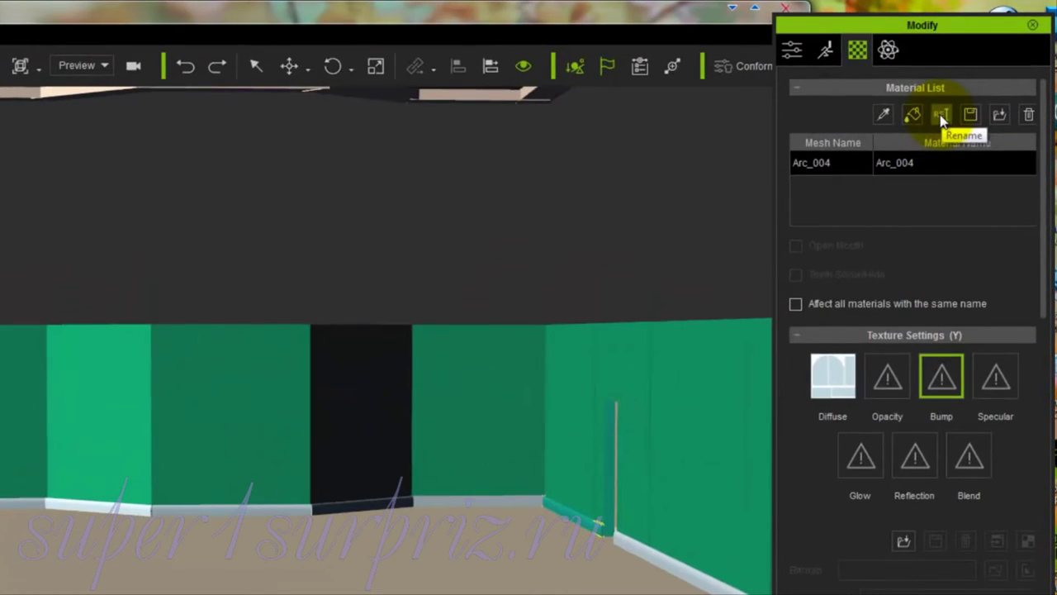
pyautogui.click(965, 95)
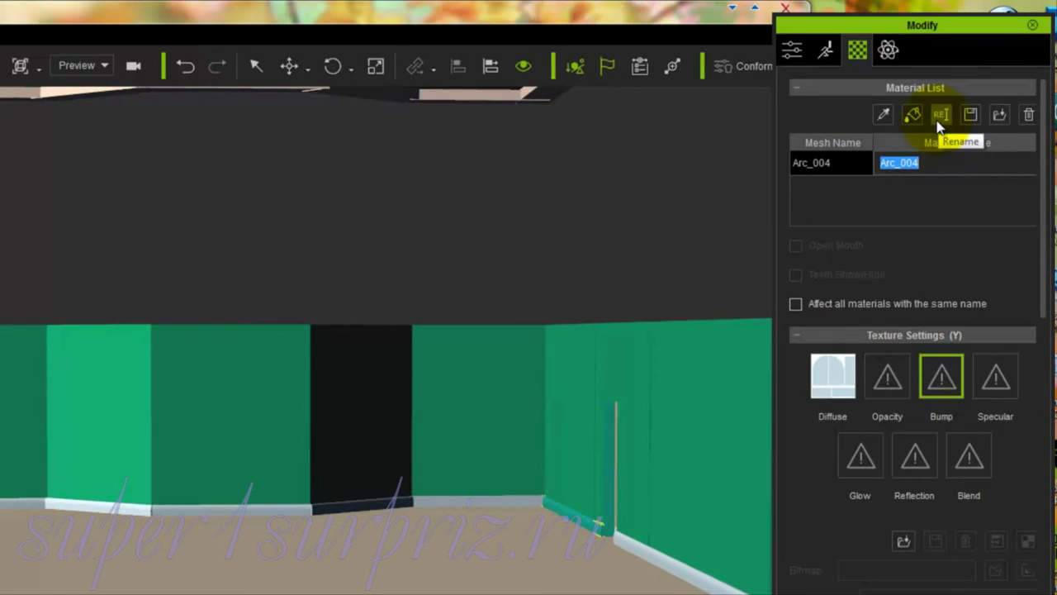
pyautogui.write('plintus')
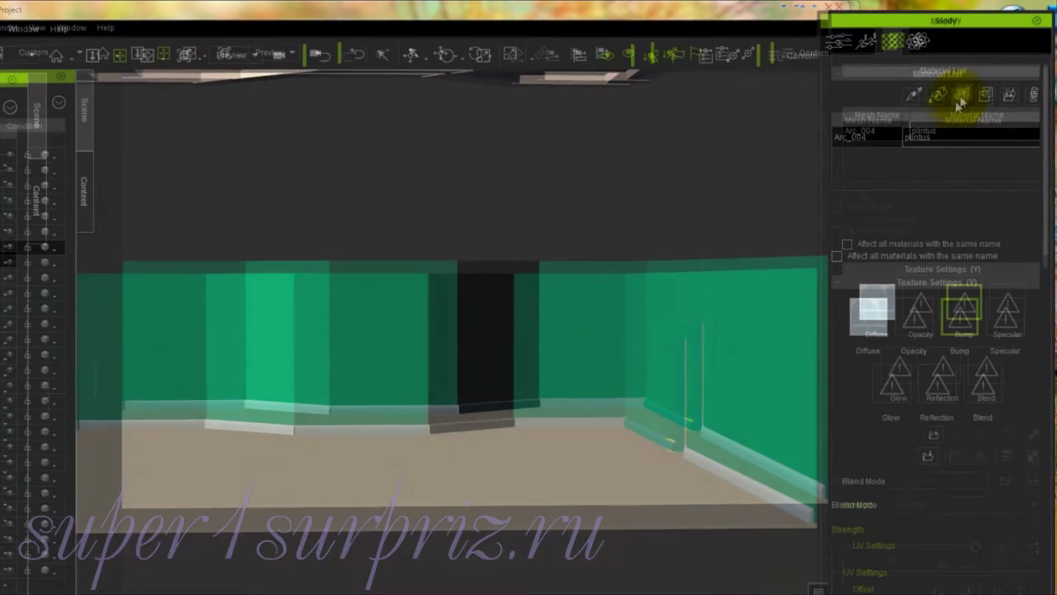
pyautogui.press('Return')
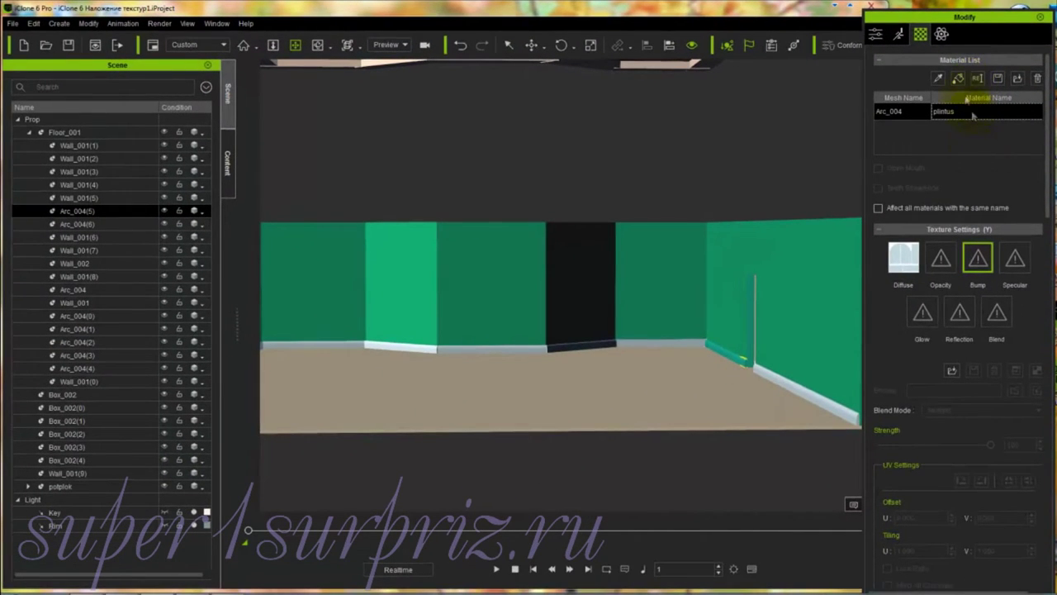
# Step: Sample the plintus material from the green baseboard and apply it to the baseboards beyond the doorway and along all back wall sections
pyautogui.click(938, 78)
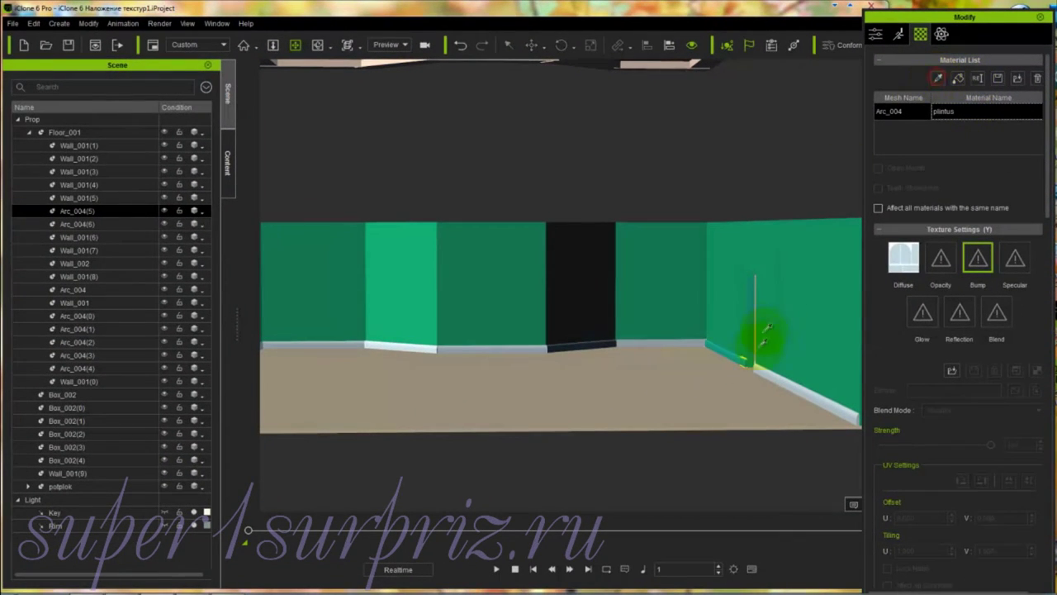
pyautogui.click(735, 348)
pyautogui.click(731, 355)
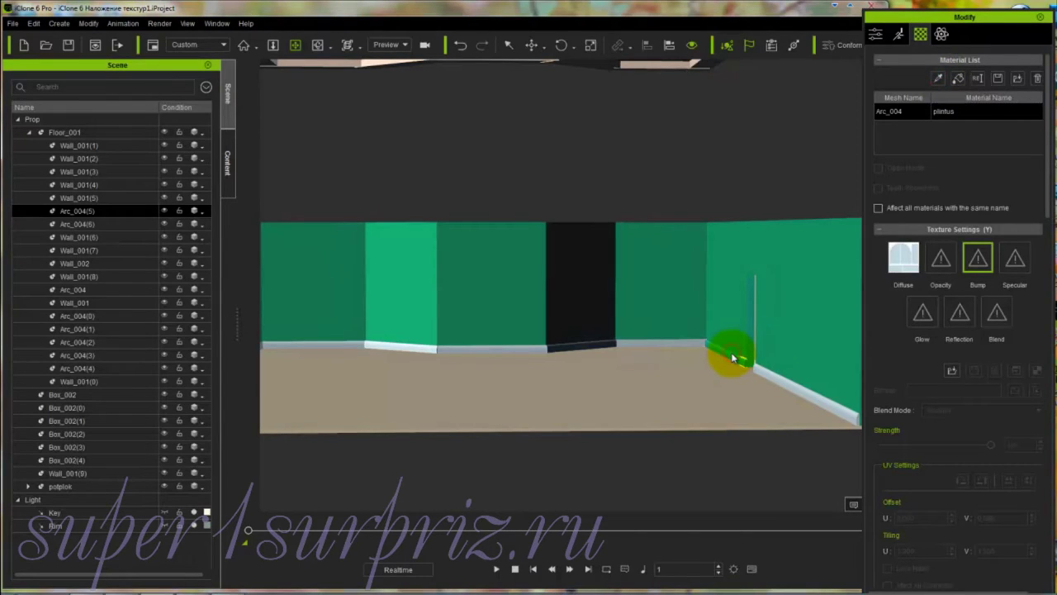
pyautogui.click(958, 79)
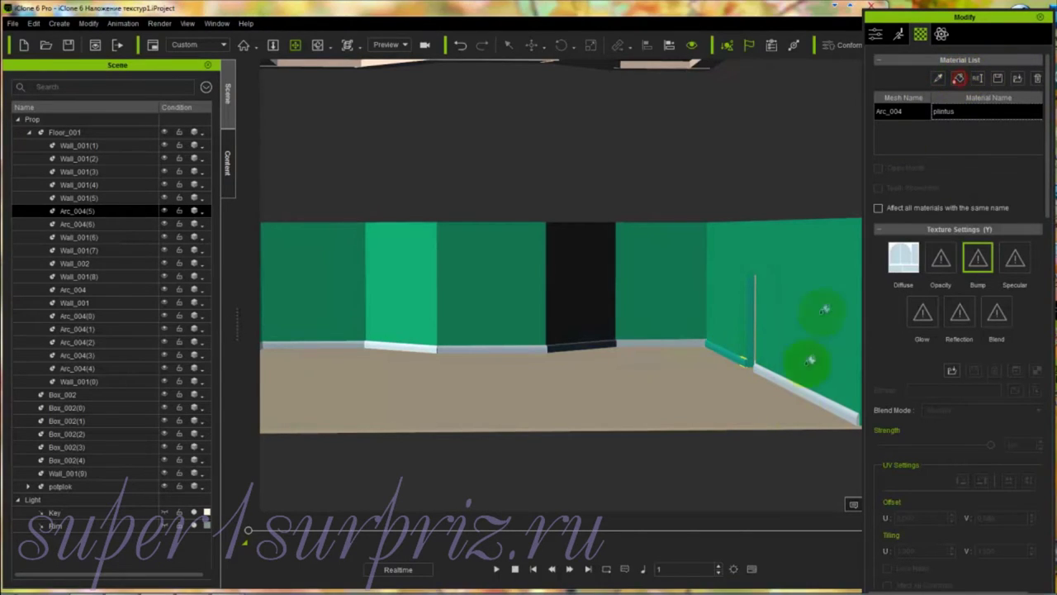
pyautogui.click(808, 395)
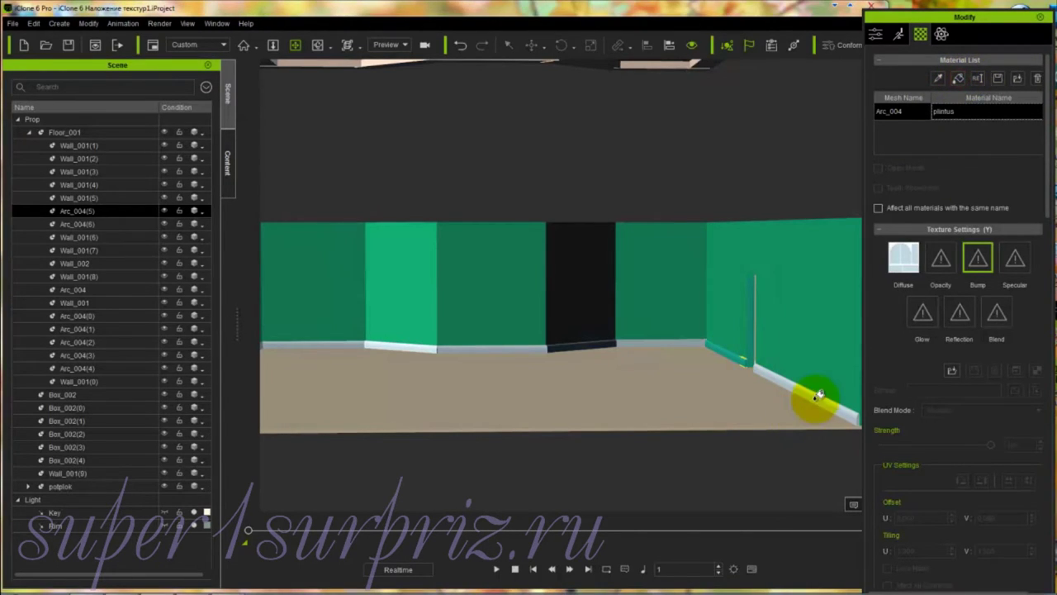
pyautogui.click(669, 337)
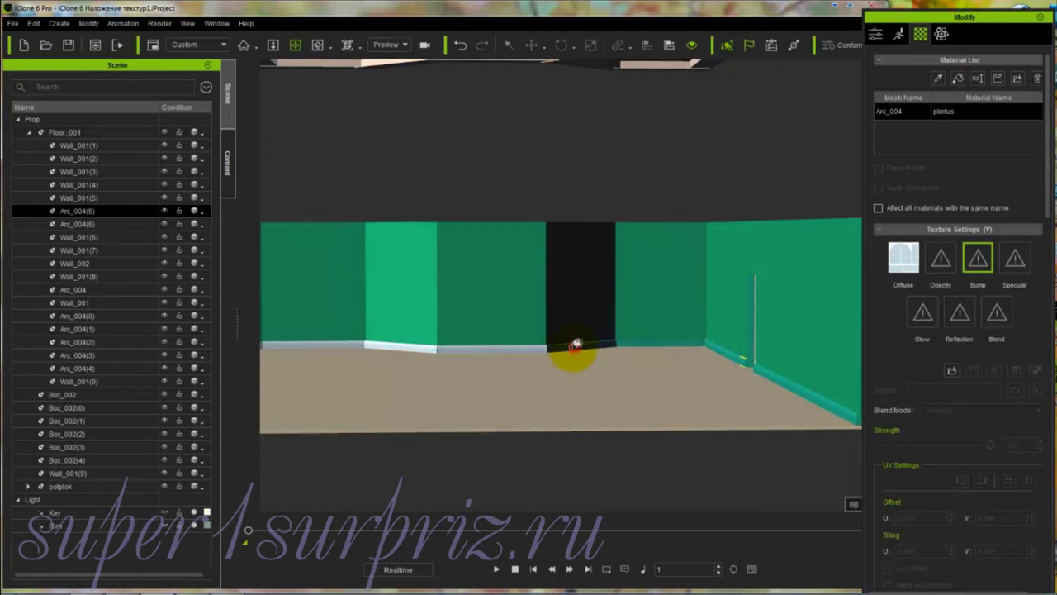
pyautogui.click(488, 346)
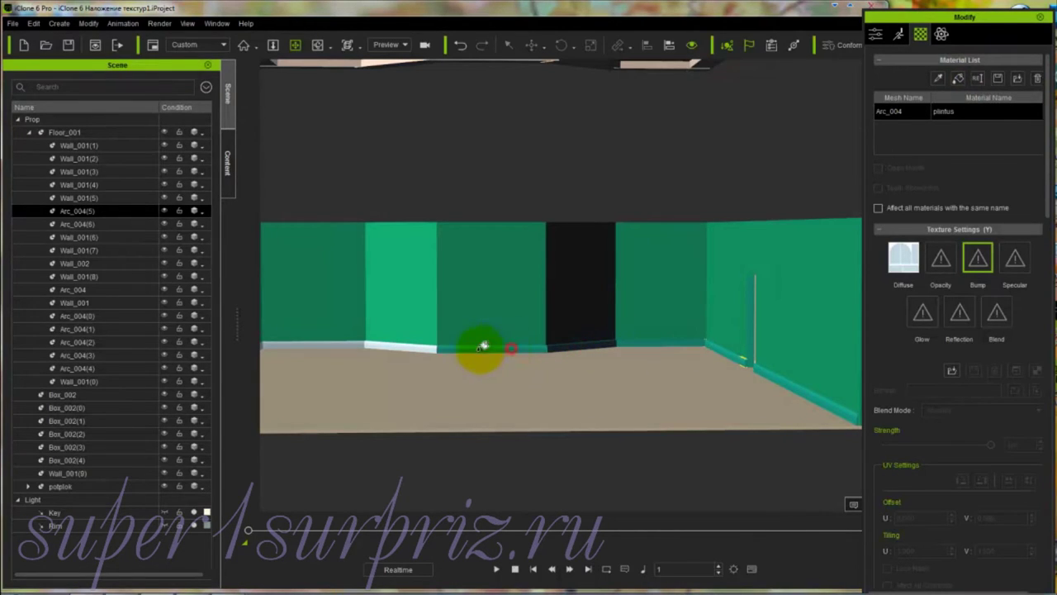
pyautogui.click(408, 345)
pyautogui.click(299, 340)
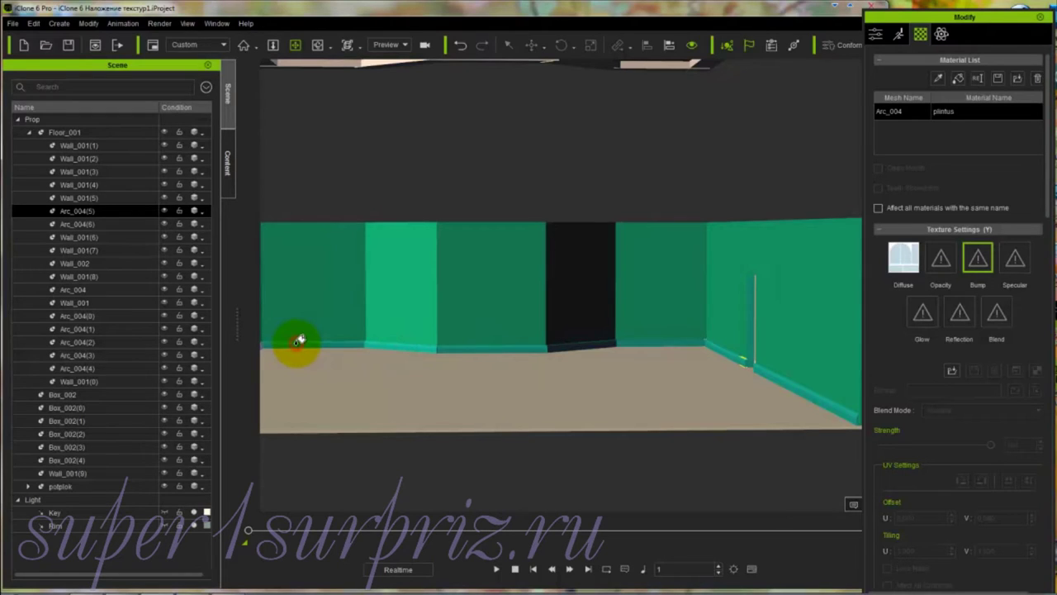
pyautogui.rightClick(300, 340)
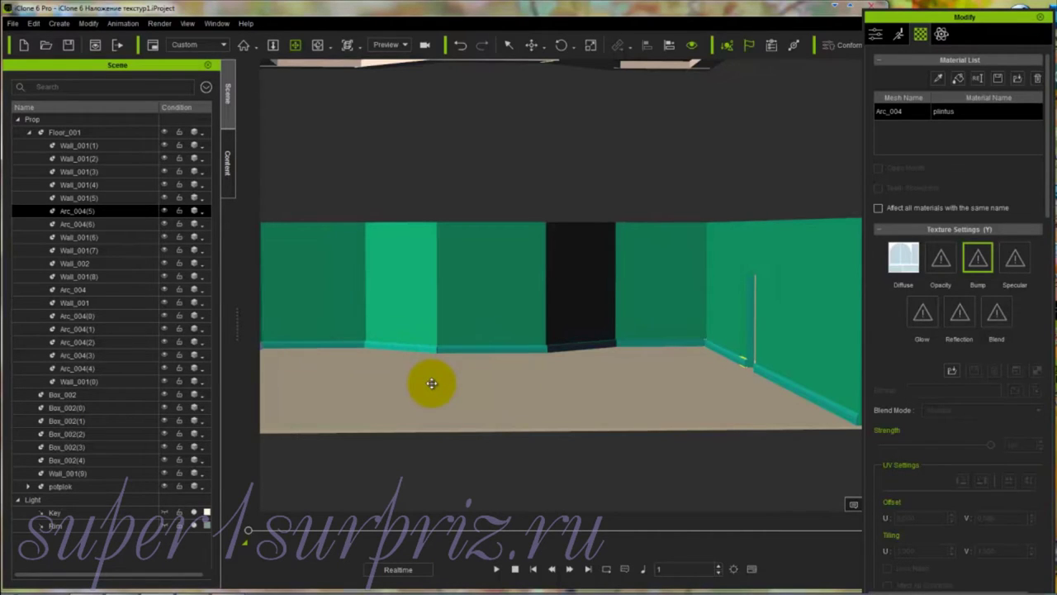
# Step: Sample the plintus material again and apply it to the remaining grey baseboard along the three-section side wall
pyautogui.moveTo(436, 382); pyautogui.dragTo(628, 396, button='right')
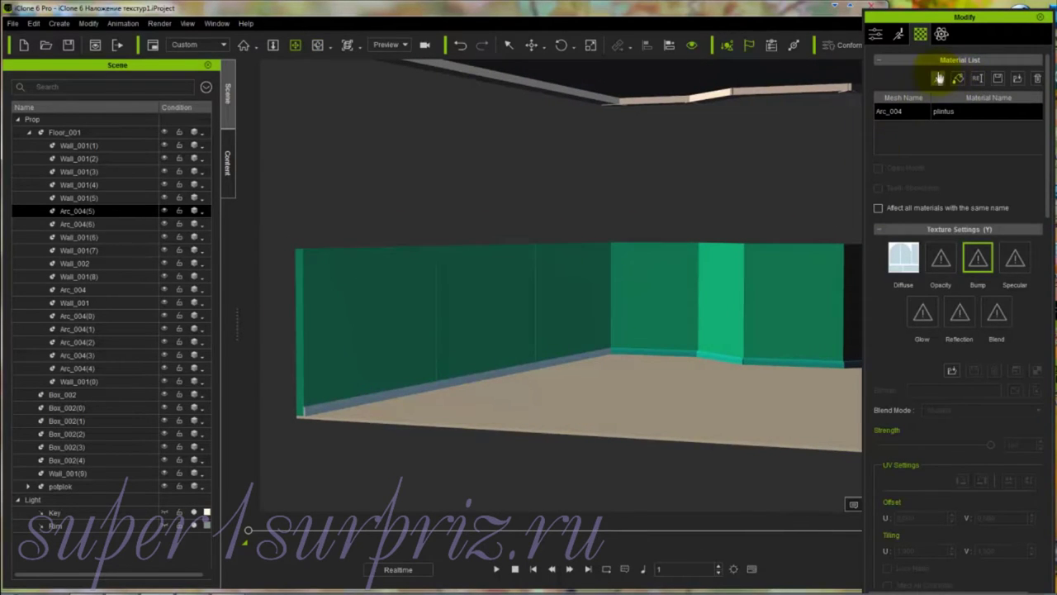
pyautogui.click(939, 77)
pyautogui.click(662, 349)
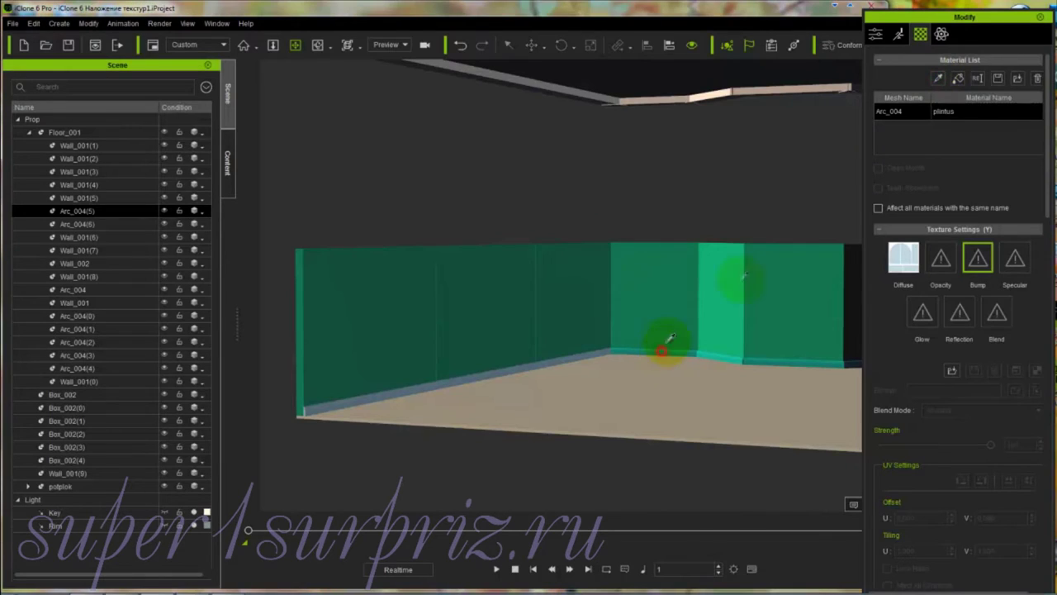
pyautogui.click(957, 78)
pyautogui.click(494, 386)
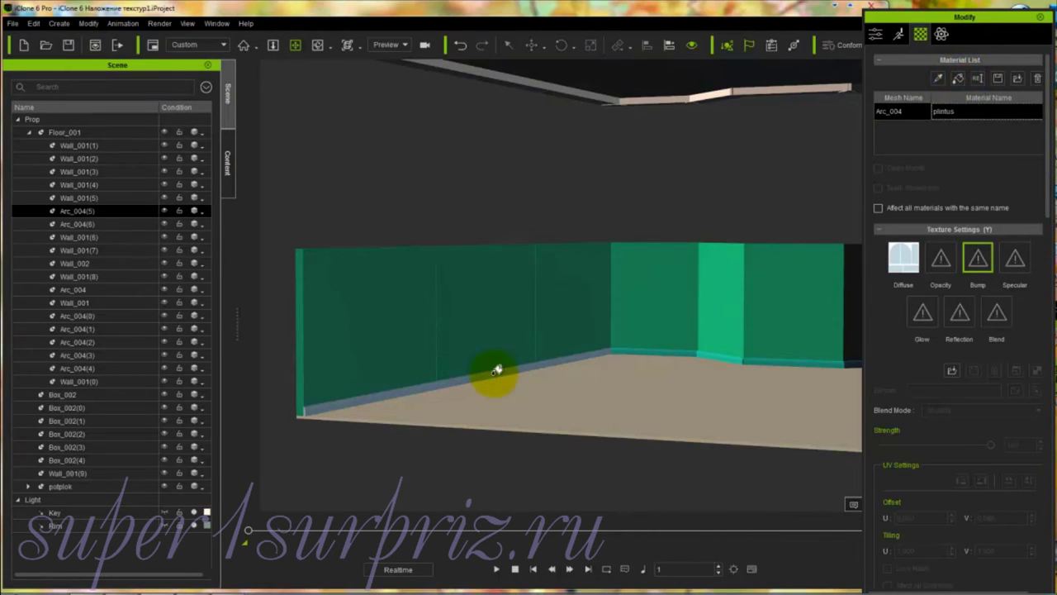
pyautogui.click(625, 419)
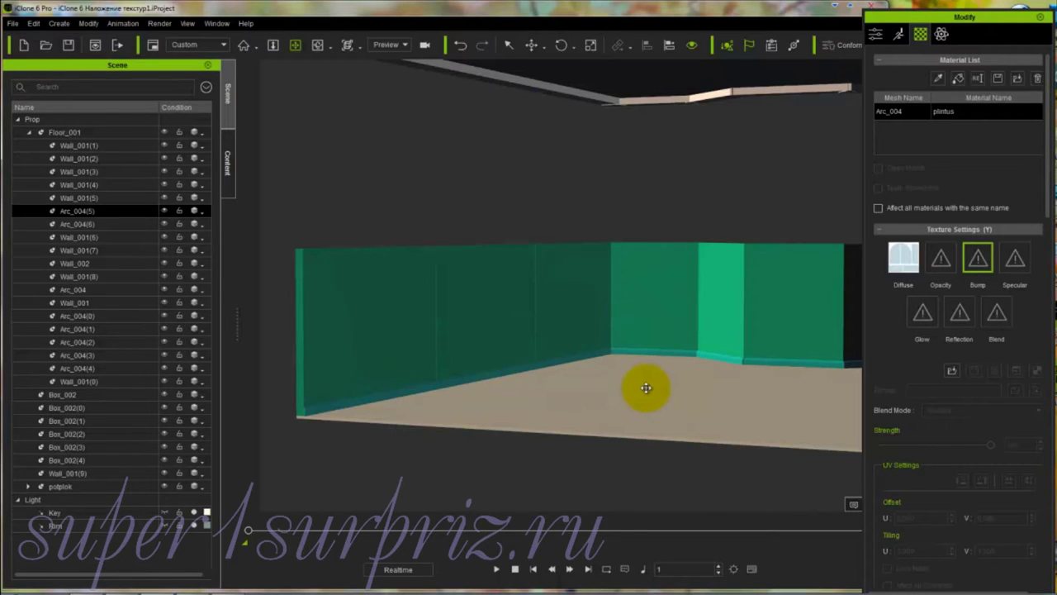
# Step: Show the Key directional light and rotate it about the Z axis to about 335.6 degrees to light the back walls
pyautogui.click(165, 515)
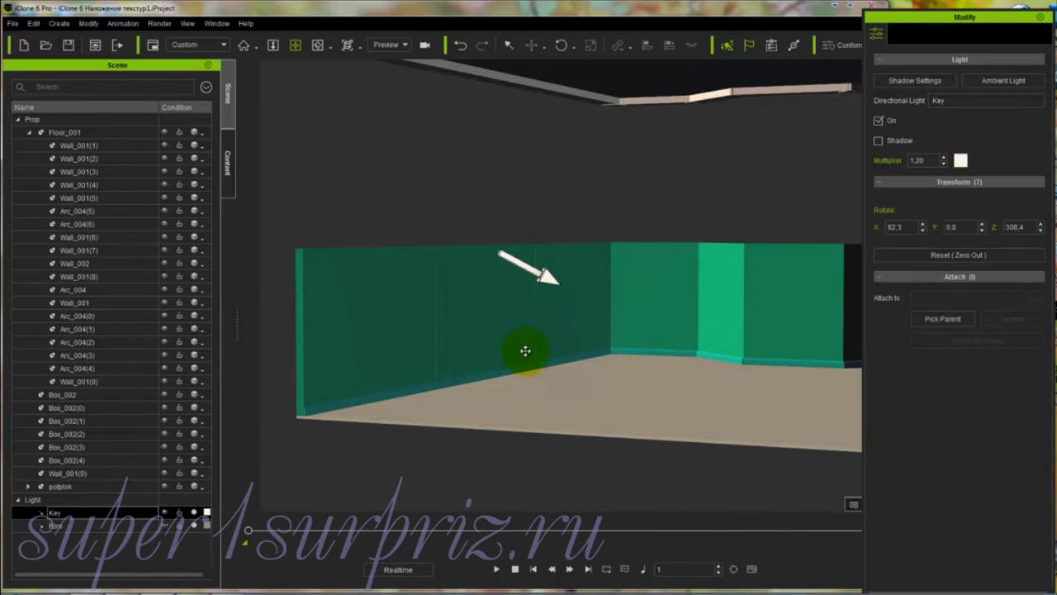
pyautogui.press('e')
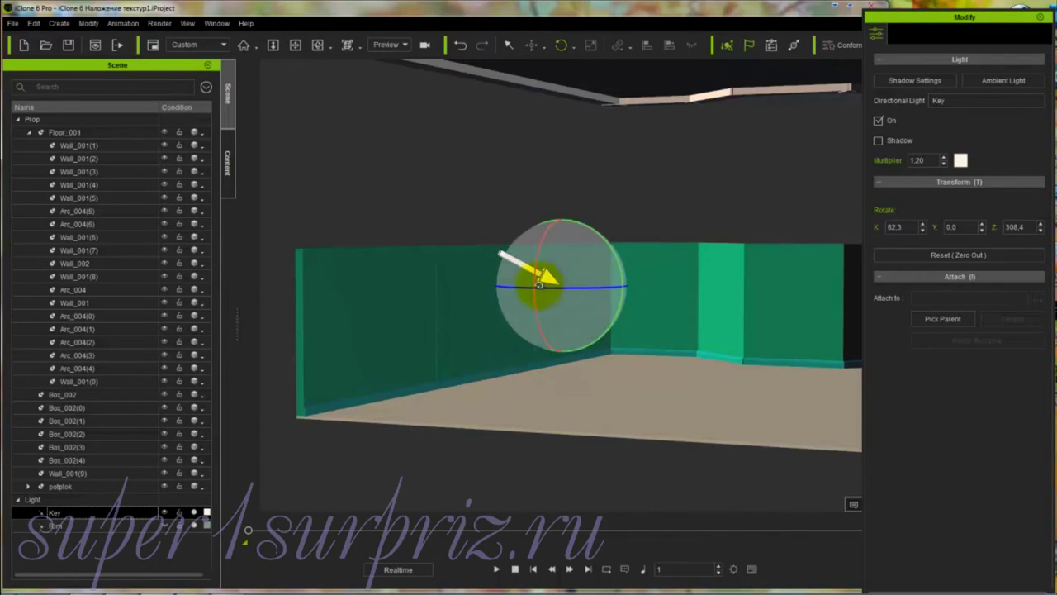
pyautogui.moveTo(518, 289)
pyautogui.mouseDown()
pyautogui.moveTo(553, 294)
pyautogui.moveTo(537, 295)
pyautogui.mouseUp()
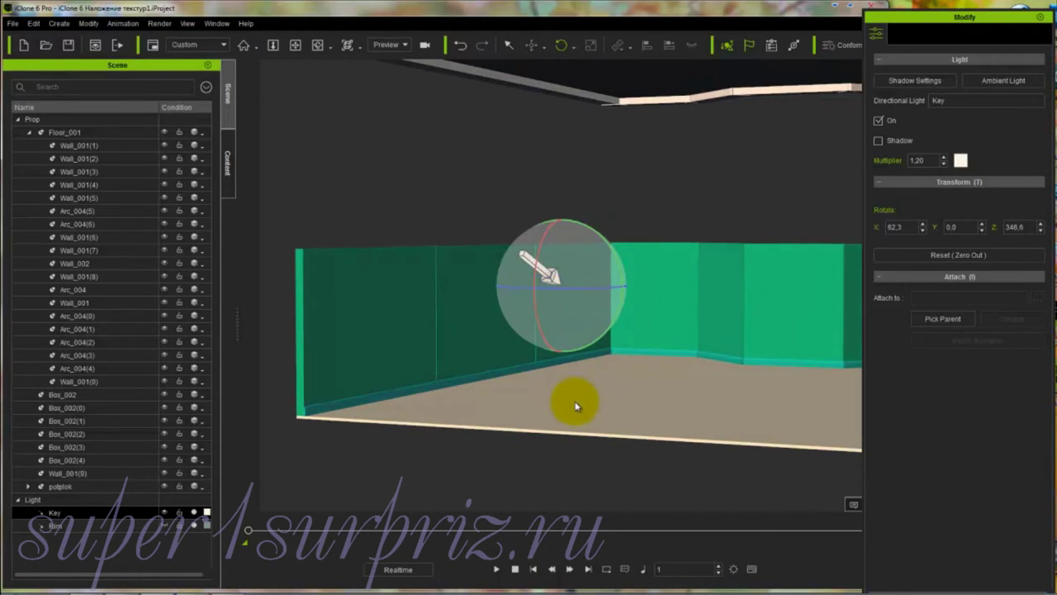
pyautogui.moveTo(573, 401); pyautogui.dragTo(734, 377, button='right')
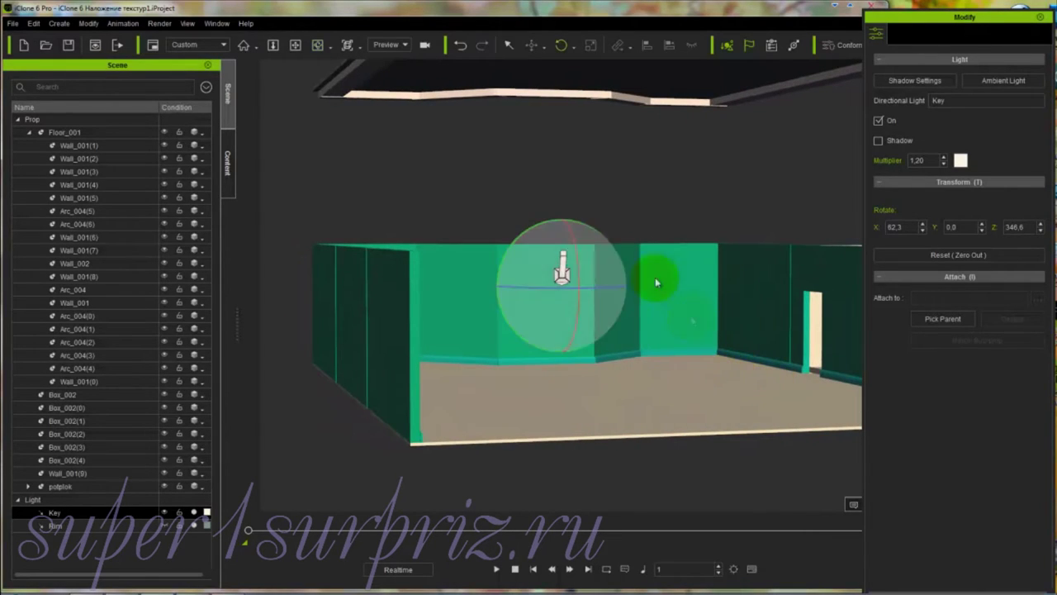
pyautogui.moveTo(585, 286)
pyautogui.mouseDown()
pyautogui.moveTo(562, 287)
pyautogui.moveTo(585, 289)
pyautogui.mouseUp()
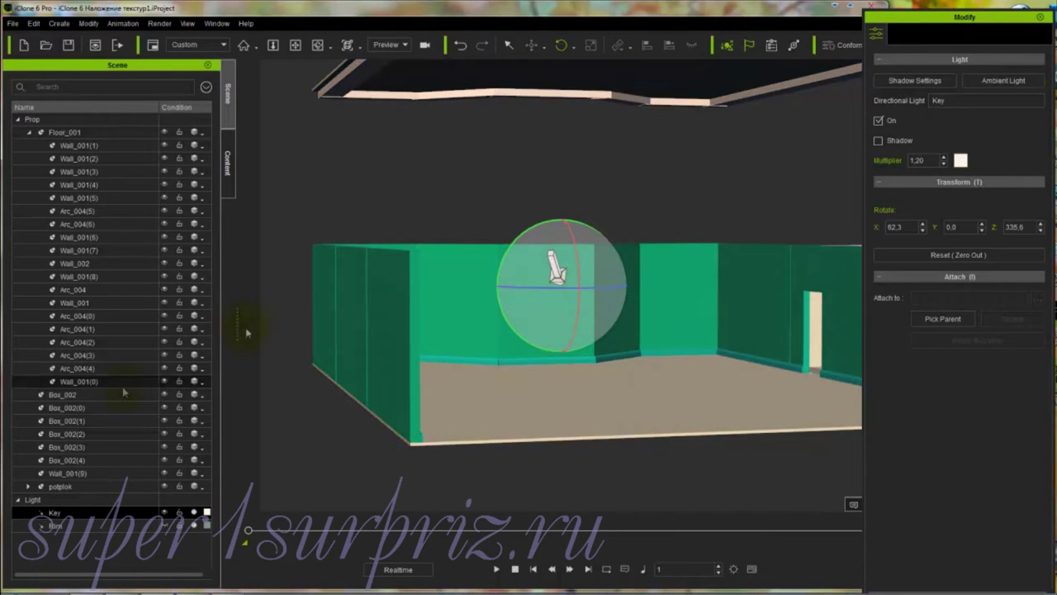
# Step: Hide the Key light's arrow in the viewport and collapse the Light group in the scene list
pyautogui.click(165, 513)
pyautogui.click(16, 500)
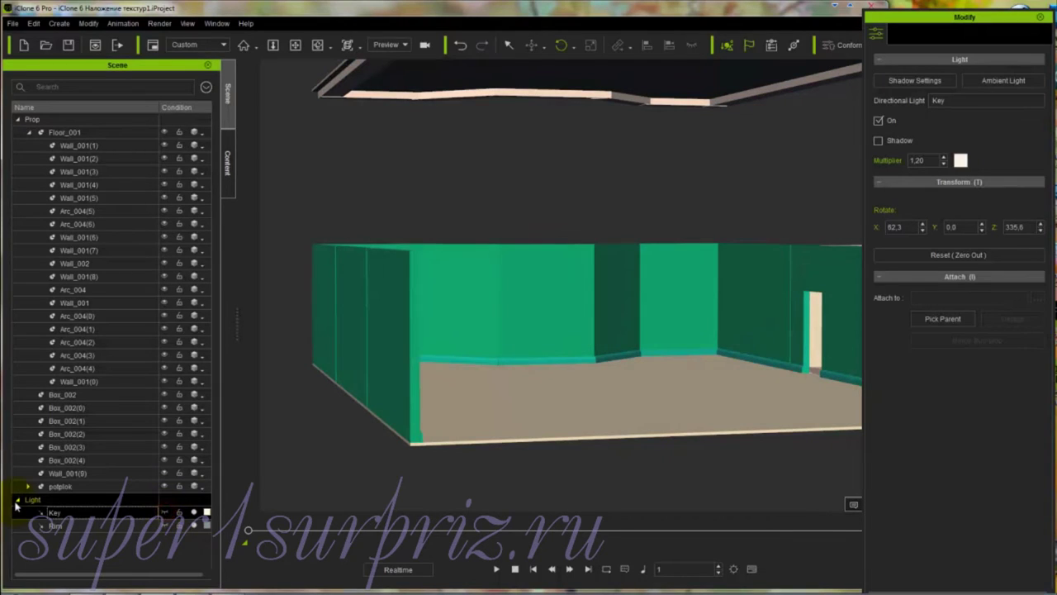
pyautogui.click(432, 363)
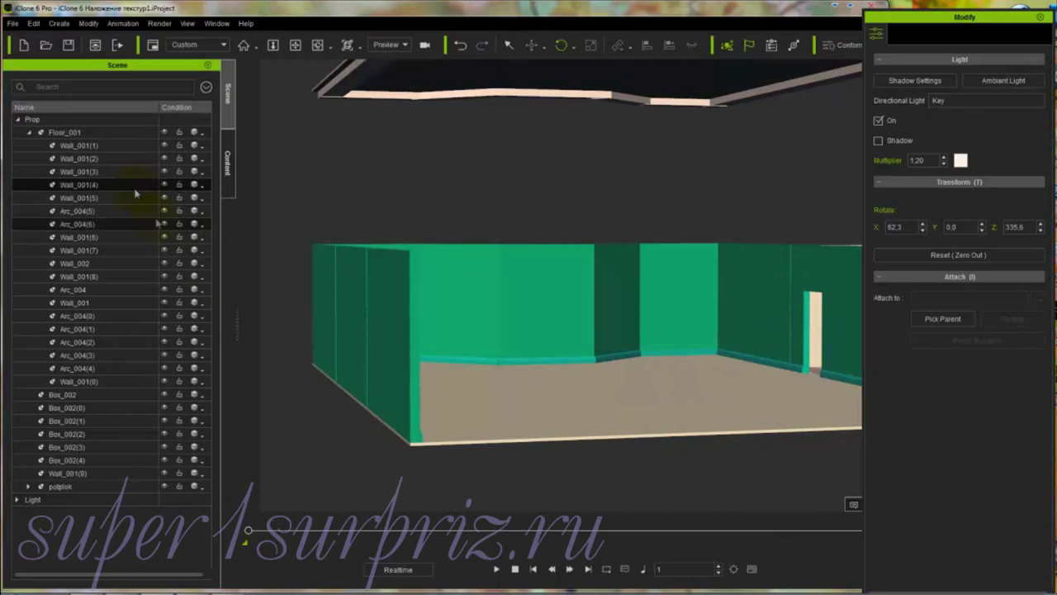
# Step: Raise Floor_001 together with its attached walls and baseboards to a Z position of about 29.9
pyautogui.click(64, 134)
pyautogui.click(68, 147)
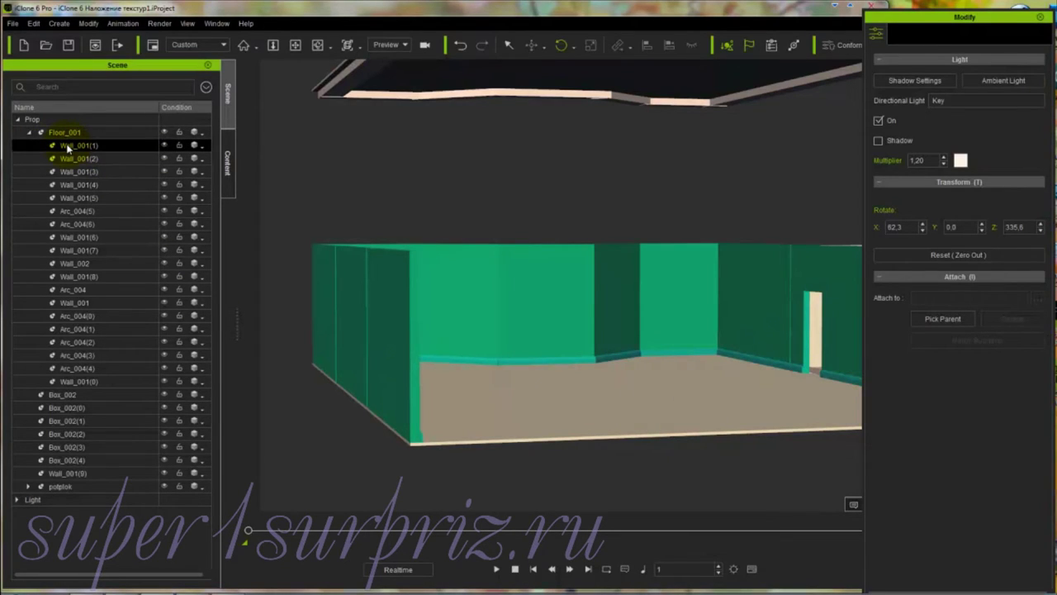
pyautogui.click(65, 133)
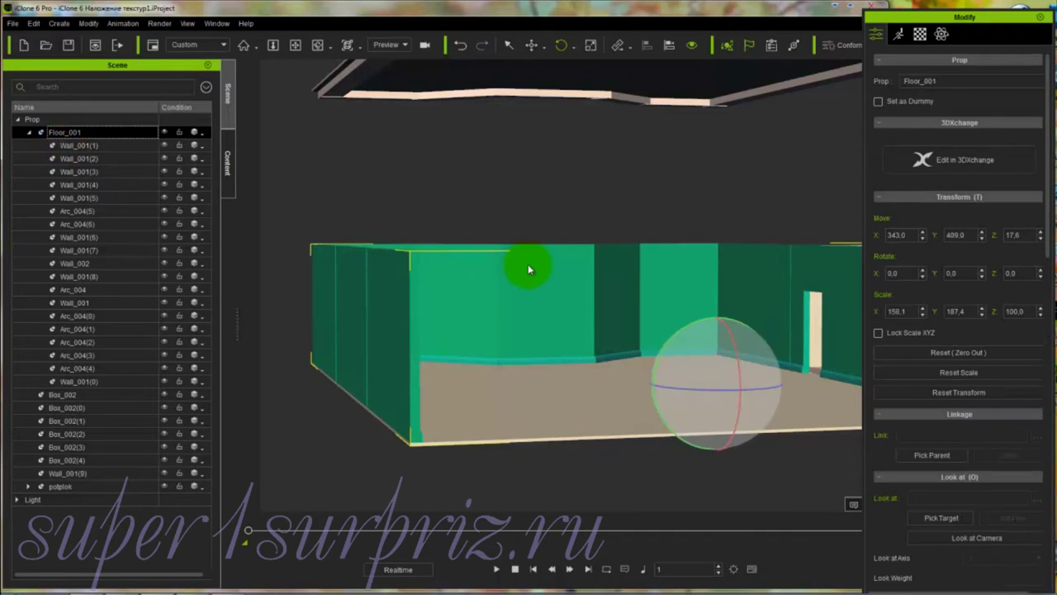
pyautogui.press('w')
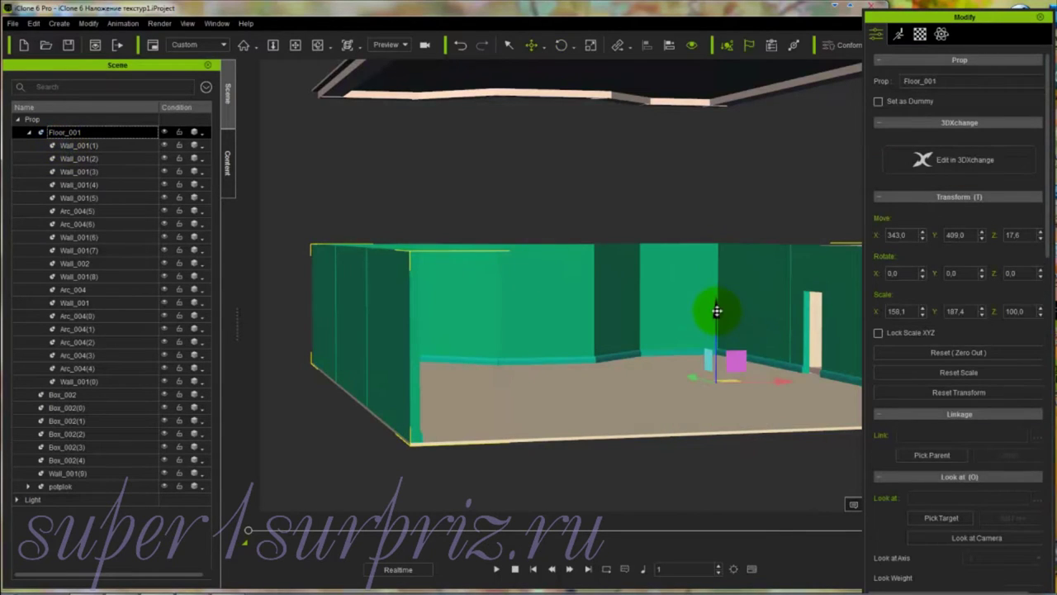
pyautogui.moveTo(708, 307)
pyautogui.mouseDown()
pyautogui.moveTo(714, 273)
pyautogui.moveTo(700, 311)
pyautogui.mouseUp()
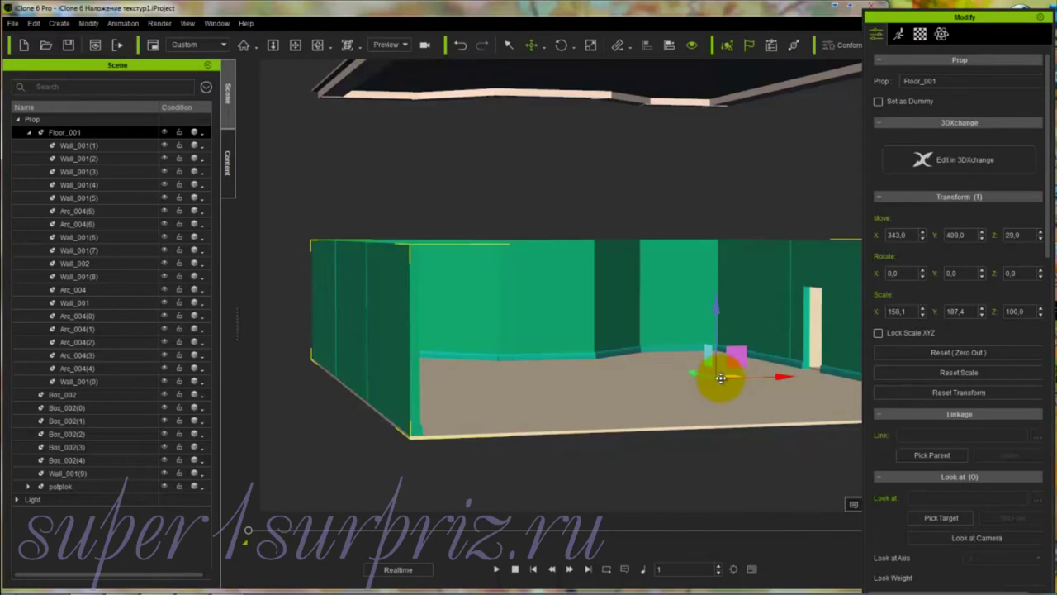
# Step: Detach Wall_001(1) and Wall_001(2) from their parent Floor_001
pyautogui.moveTo(720, 378); pyautogui.dragTo(616, 421, button='right')
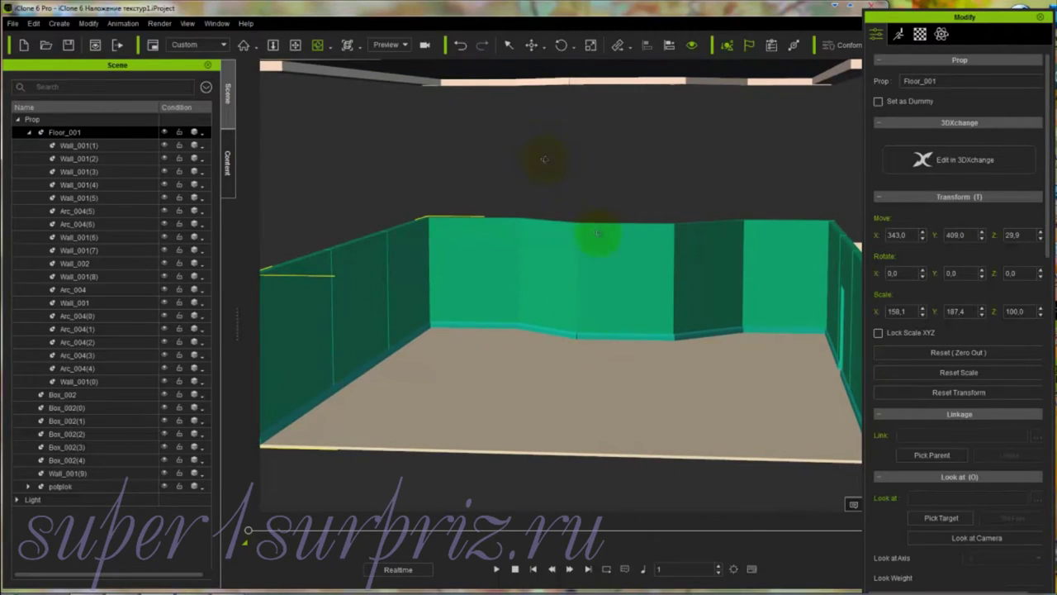
pyautogui.click(68, 148)
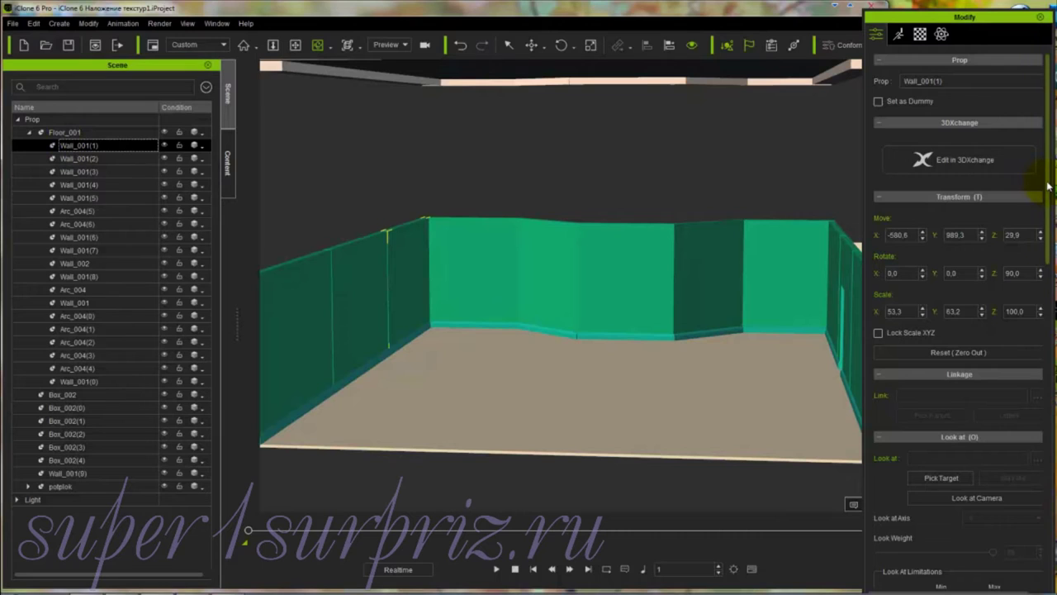
pyautogui.moveTo(1047, 186); pyautogui.dragTo(1011, 303)
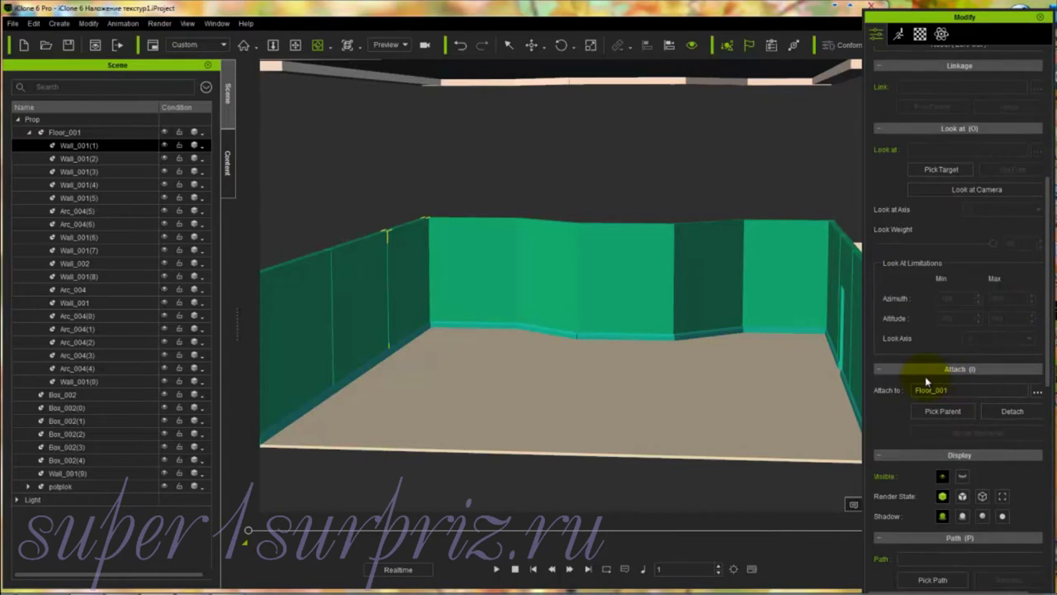
pyautogui.click(1013, 412)
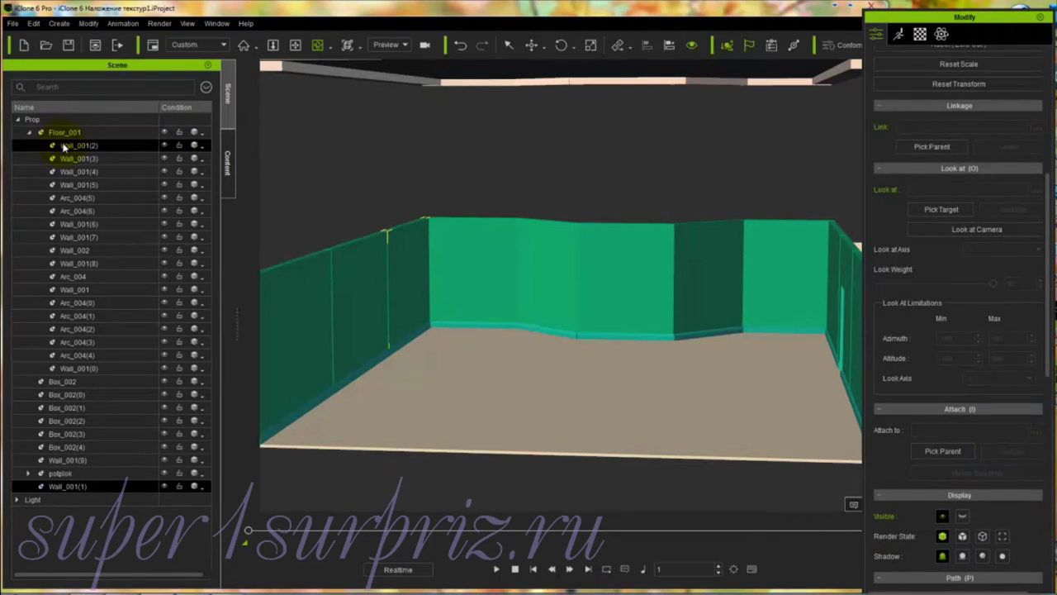
pyautogui.click(1021, 411)
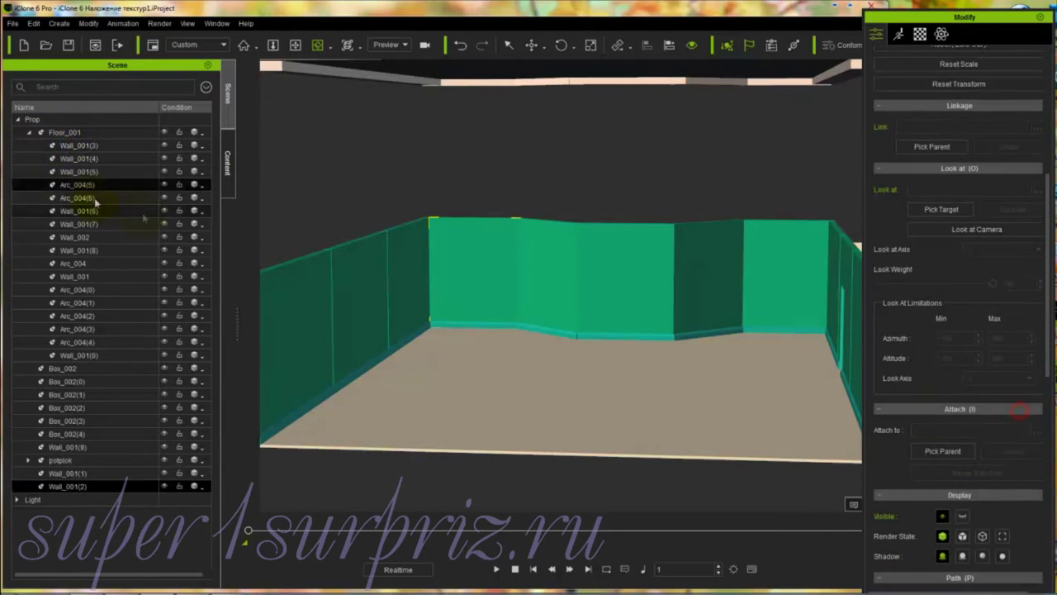
# Step: Detach Wall_001(3), Wall_001(4) and Wall_001(5) from the Floor_001 parent
pyautogui.click(78, 146)
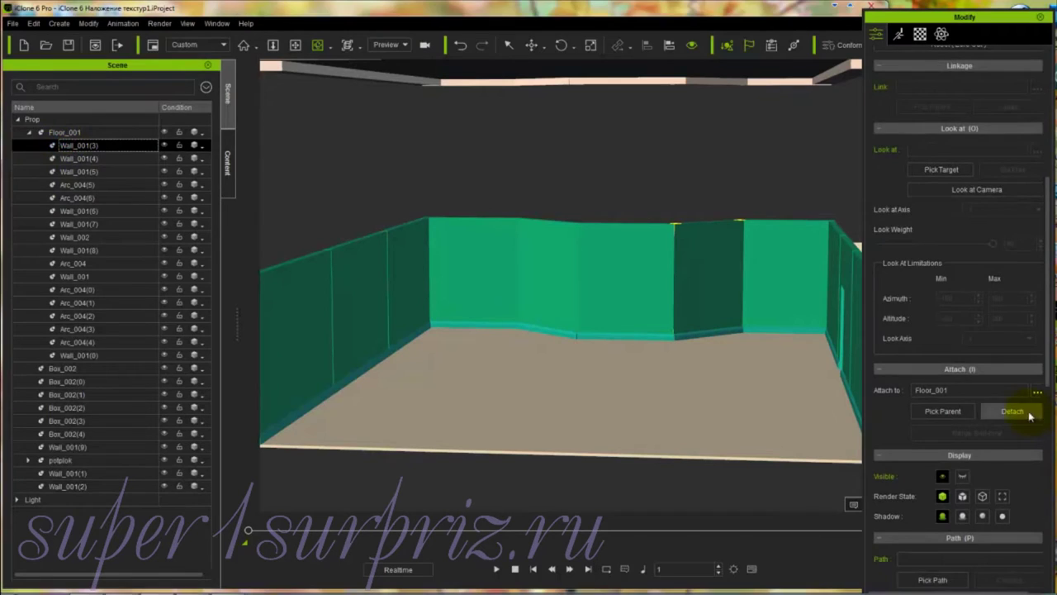
pyautogui.click(1013, 411)
pyautogui.click(76, 145)
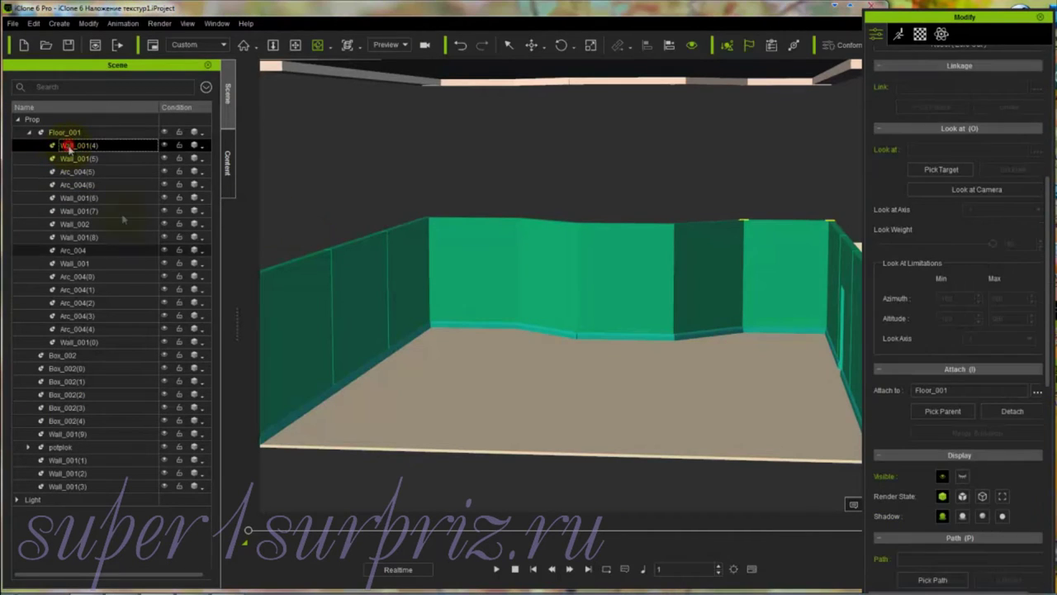
pyautogui.click(1012, 411)
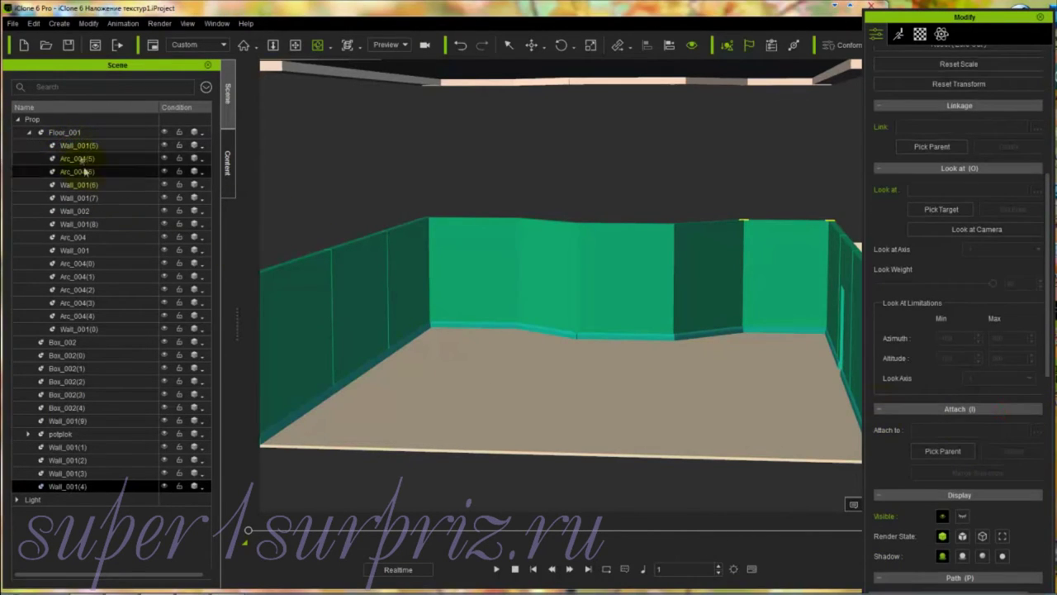
pyautogui.click(67, 146)
pyautogui.click(1011, 411)
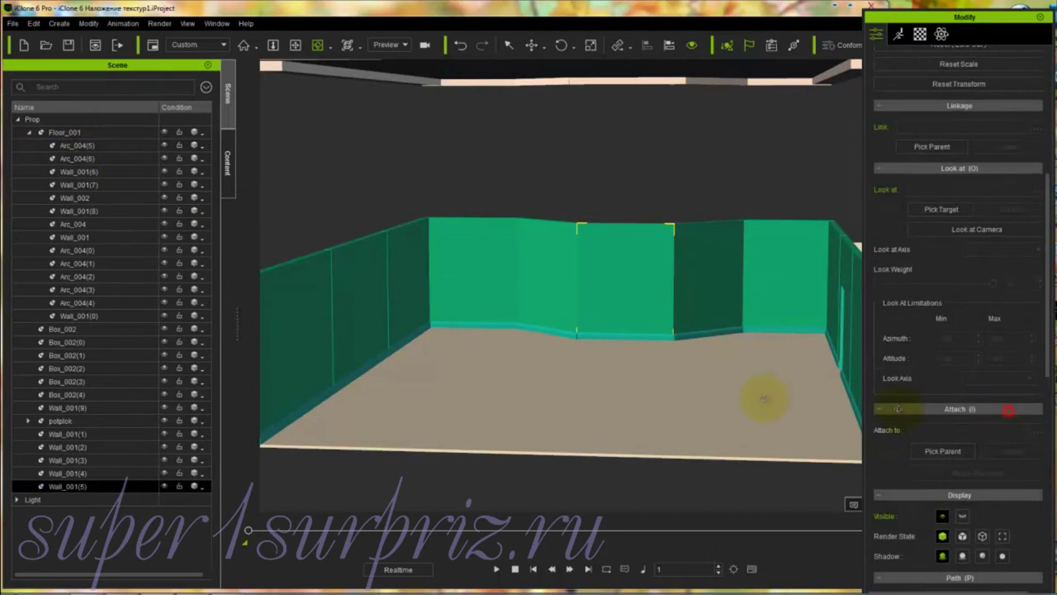
# Step: Detach the baseboard pieces Arc_004(5) and Arc_004(6) from Floor_001
pyautogui.click(70, 148)
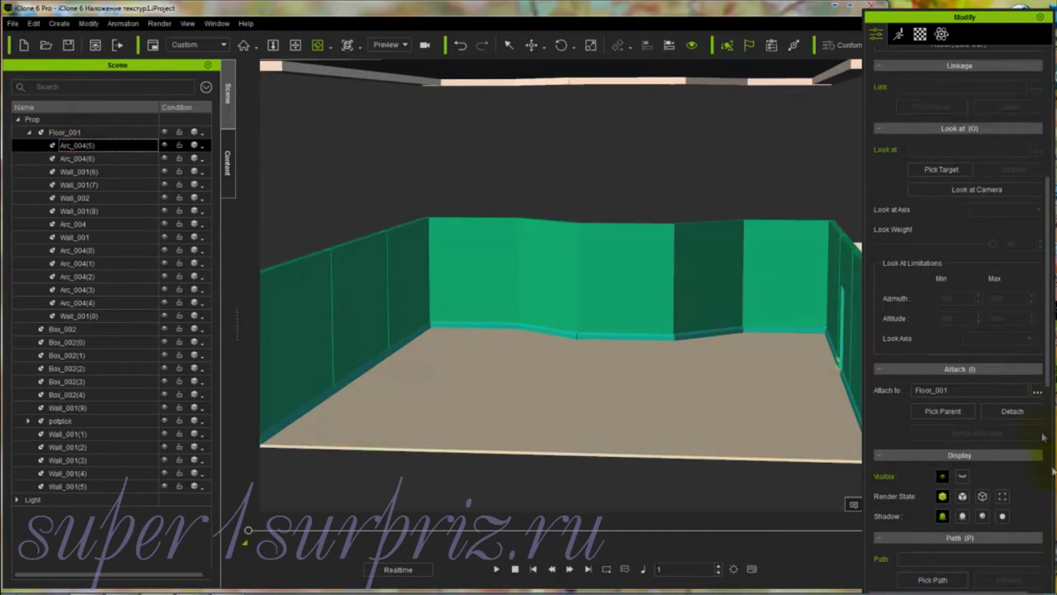
pyautogui.click(1011, 450)
pyautogui.click(74, 145)
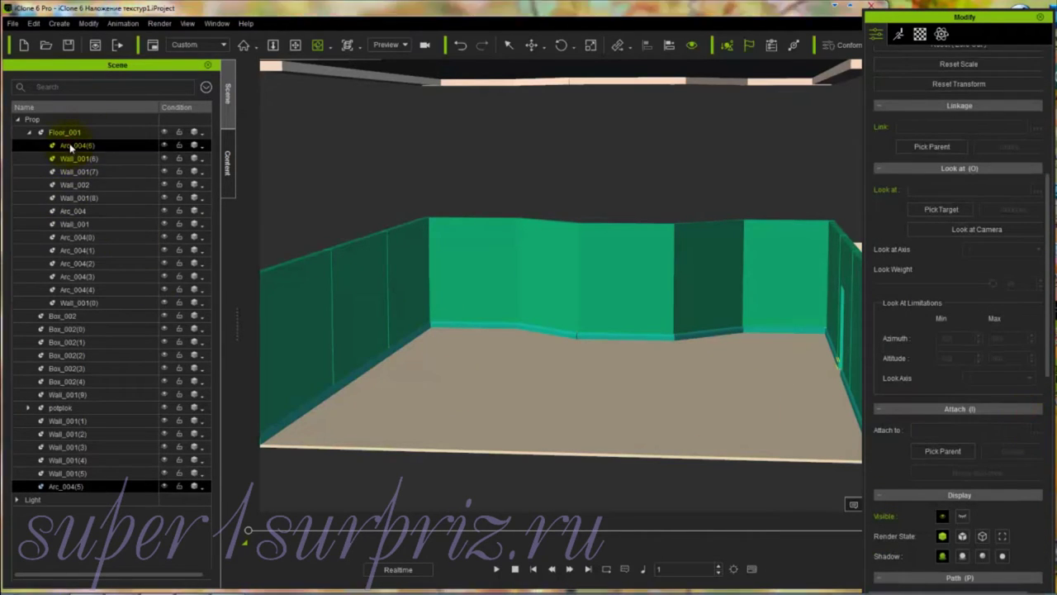
pyautogui.click(1009, 411)
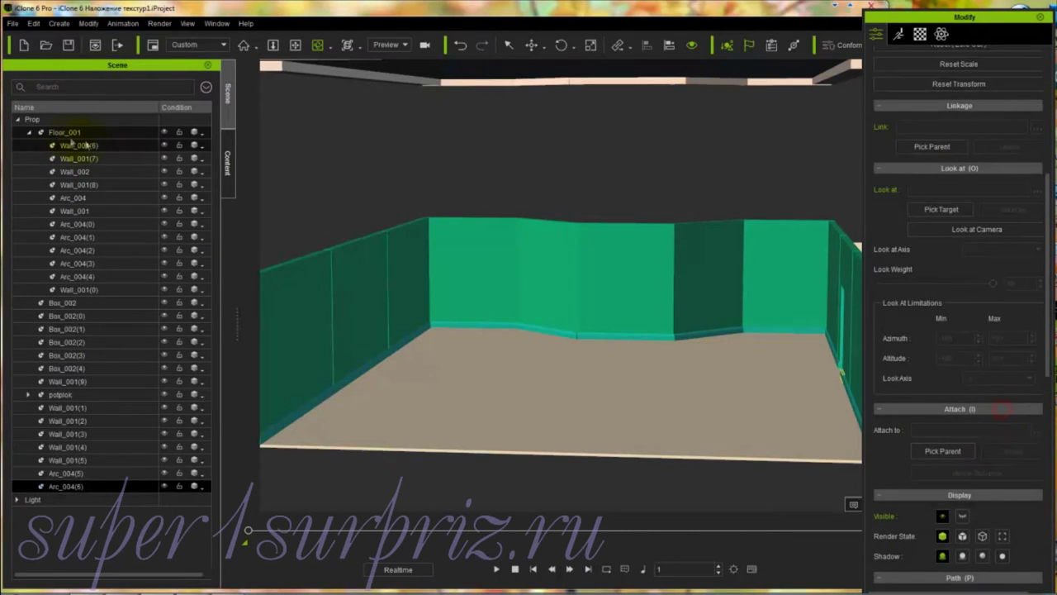
# Step: Detach Wall_001(6), Wall_001(7), Wall_002 and Wall_001(8) from Floor_001
pyautogui.click(1016, 410)
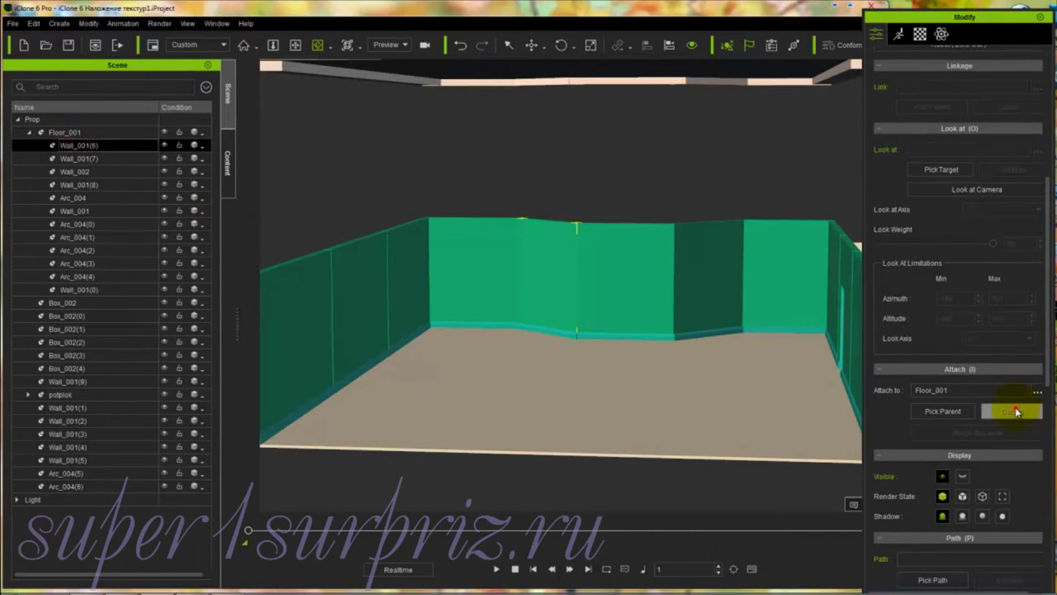
pyautogui.click(74, 145)
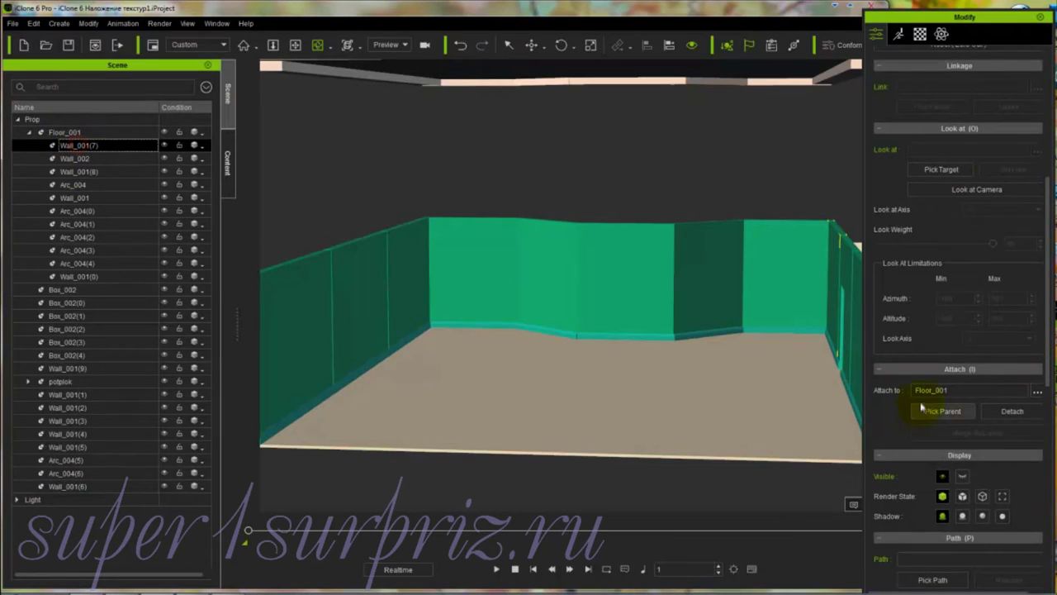
pyautogui.click(1009, 410)
pyautogui.click(76, 146)
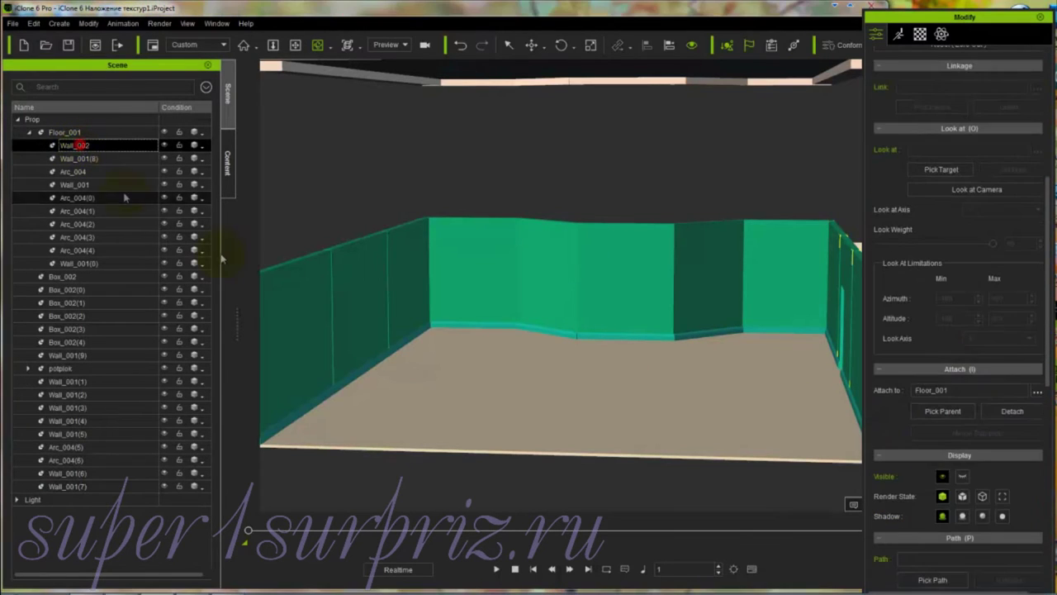
pyautogui.click(1009, 410)
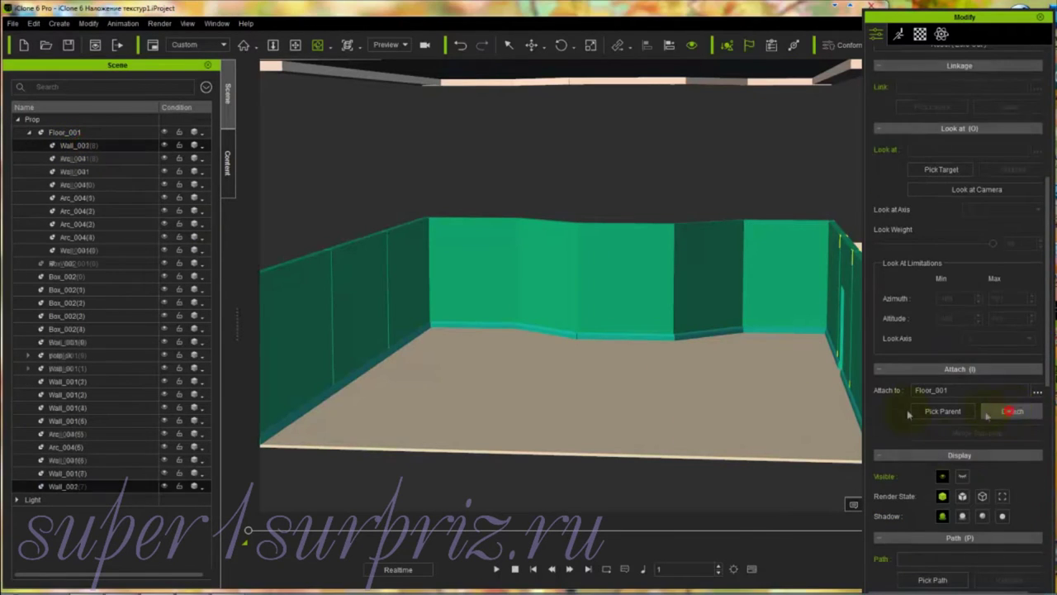
pyautogui.click(74, 145)
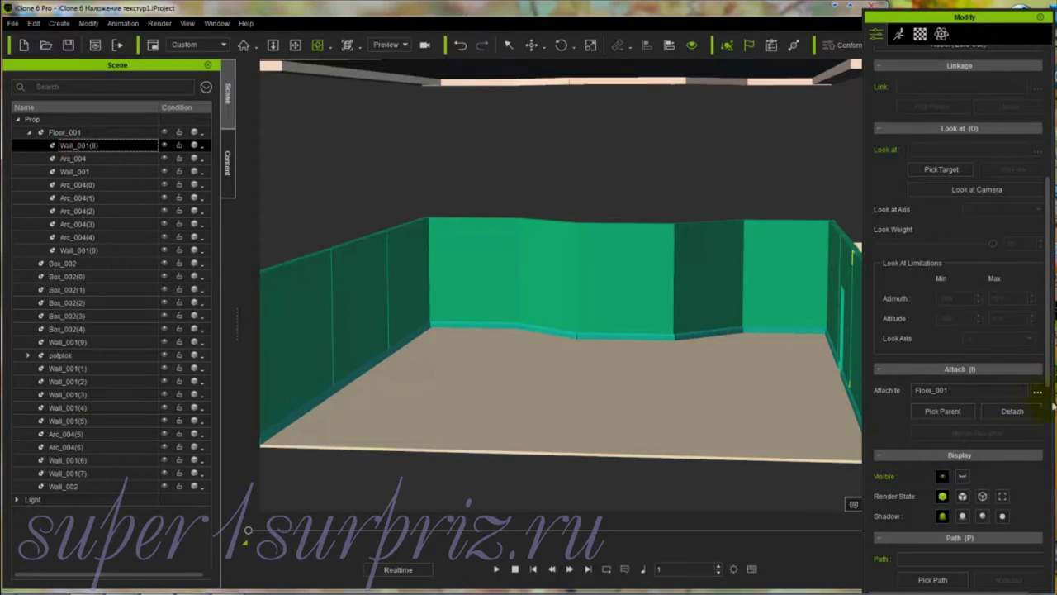
pyautogui.click(1011, 411)
# Step: Detach the baseboard Arc_004 and the wall section Wall_001 from Floor_001
pyautogui.click(73, 145)
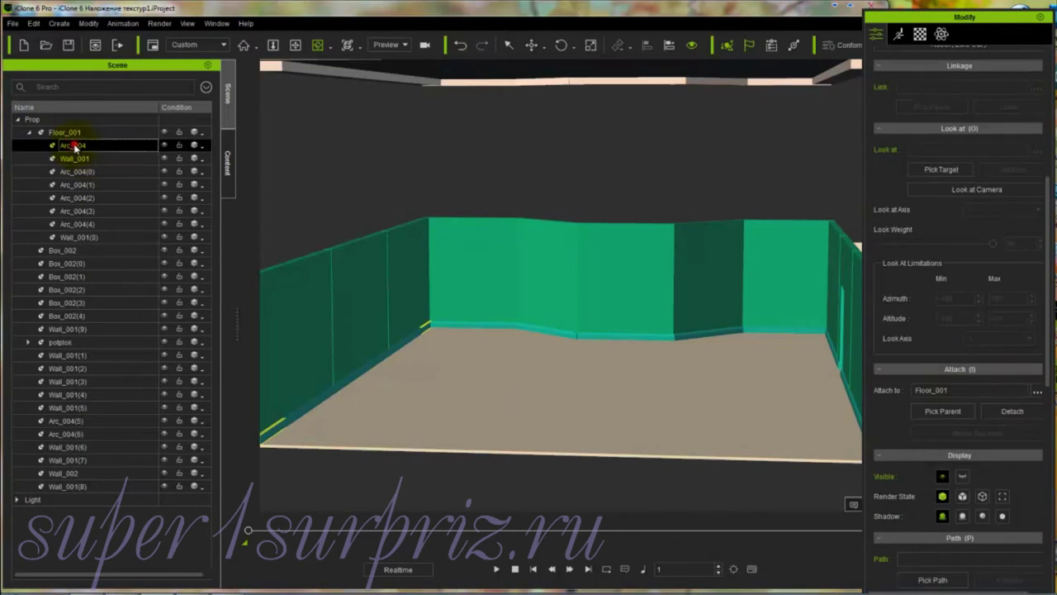
pyautogui.click(995, 409)
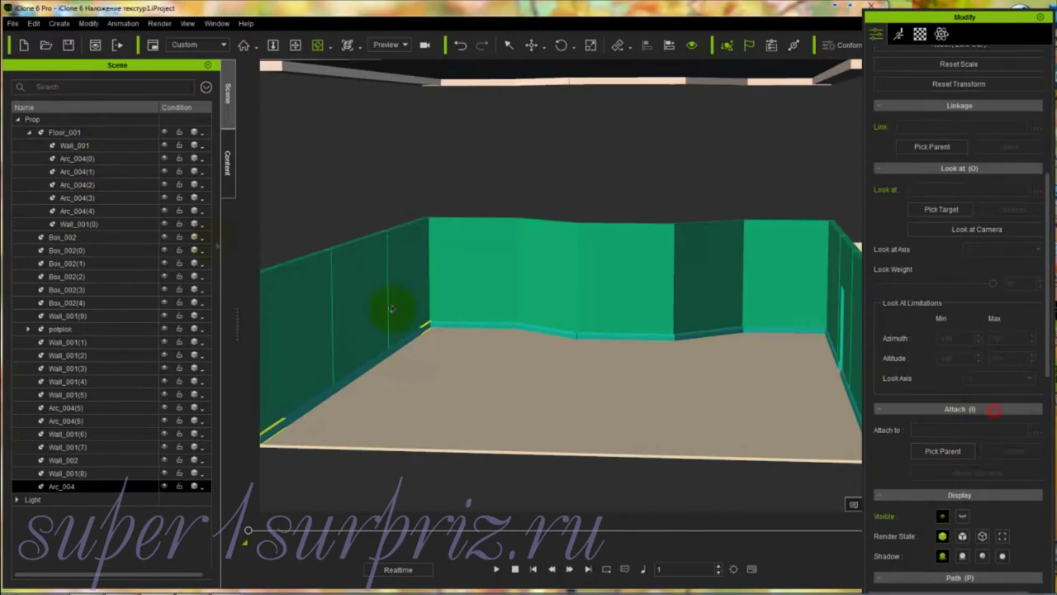
pyautogui.click(75, 145)
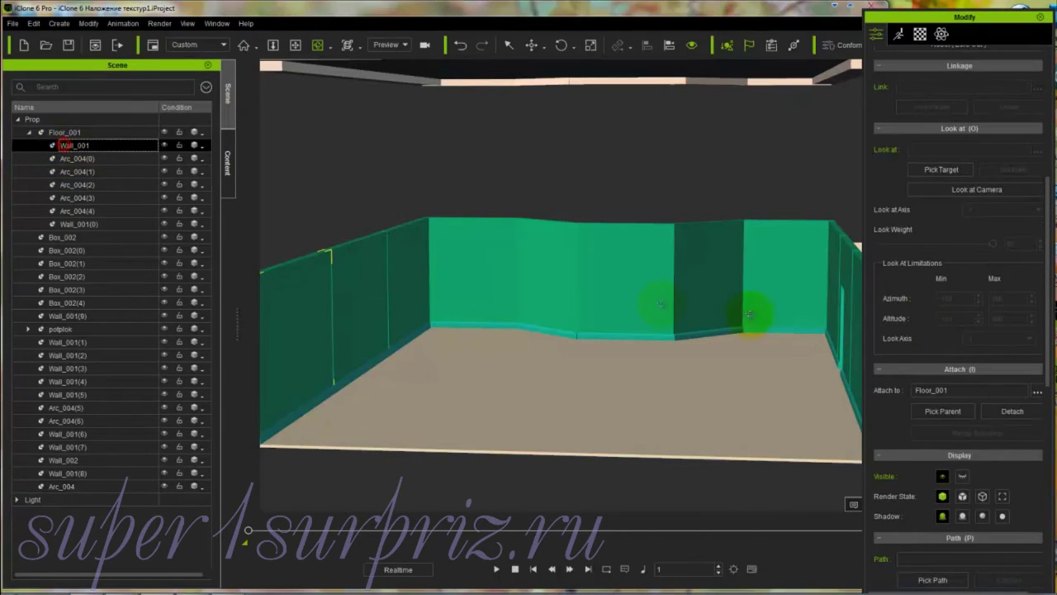
pyautogui.click(1013, 411)
# Step: Detach the back wall baseboards Arc_004(0), Arc_004(1) and Arc_004(2) from Floor_001
pyautogui.click(63, 146)
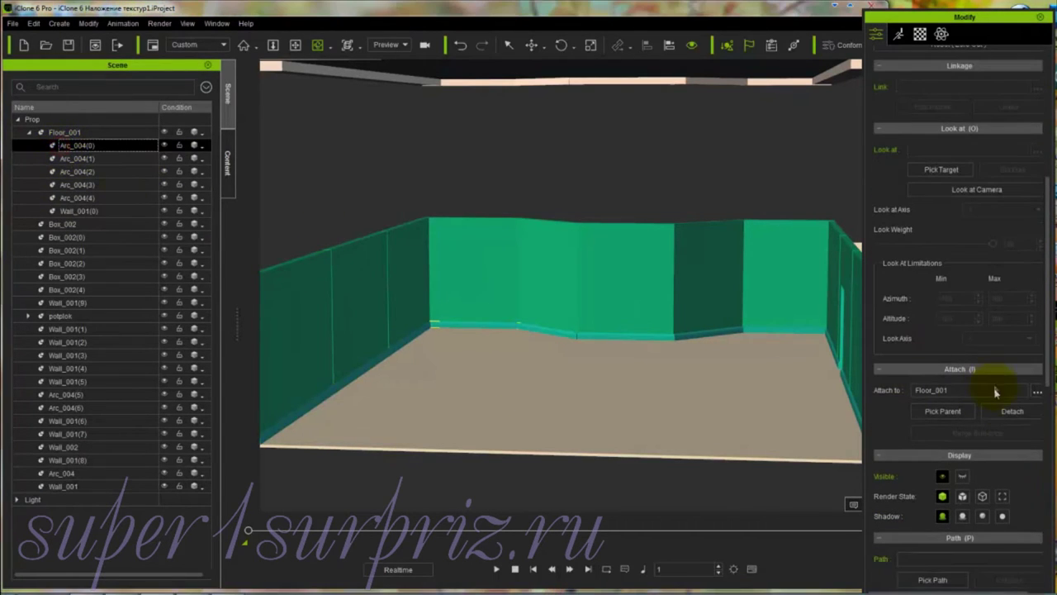
pyautogui.click(1012, 411)
pyautogui.click(82, 146)
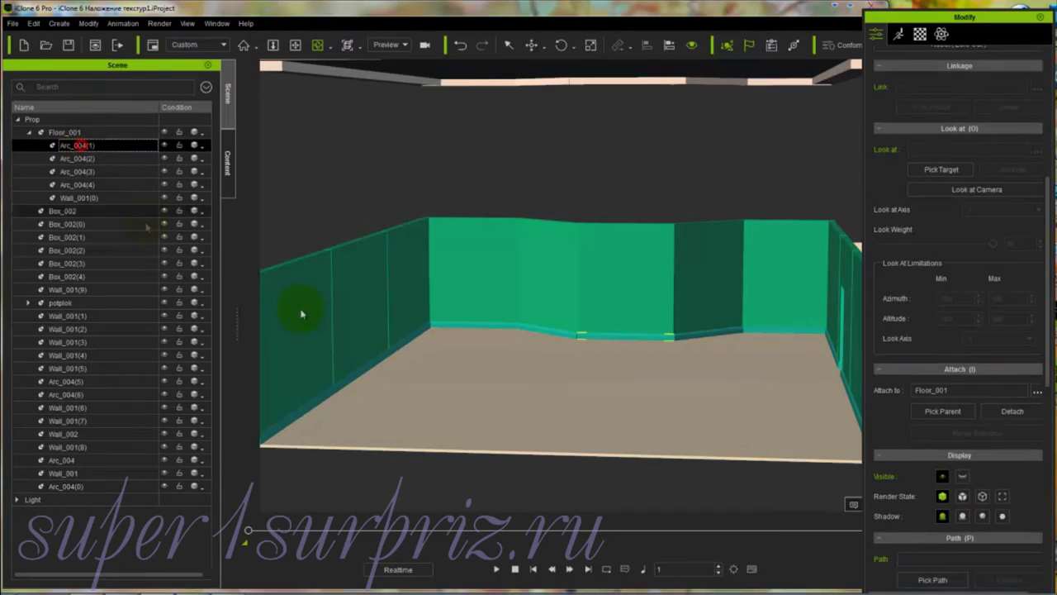
pyautogui.click(1014, 410)
pyautogui.click(91, 146)
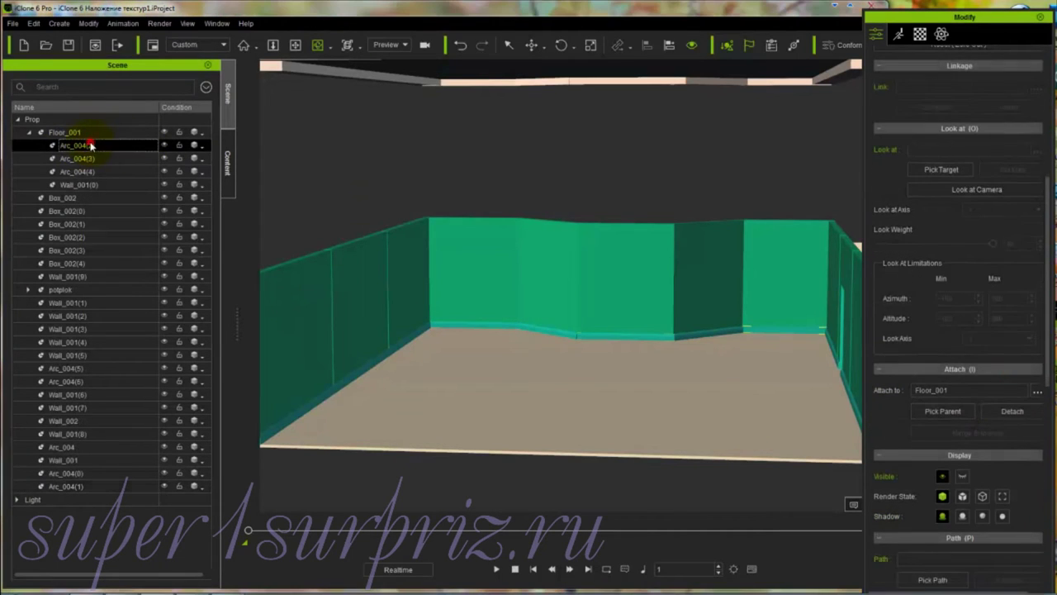
pyautogui.click(1013, 410)
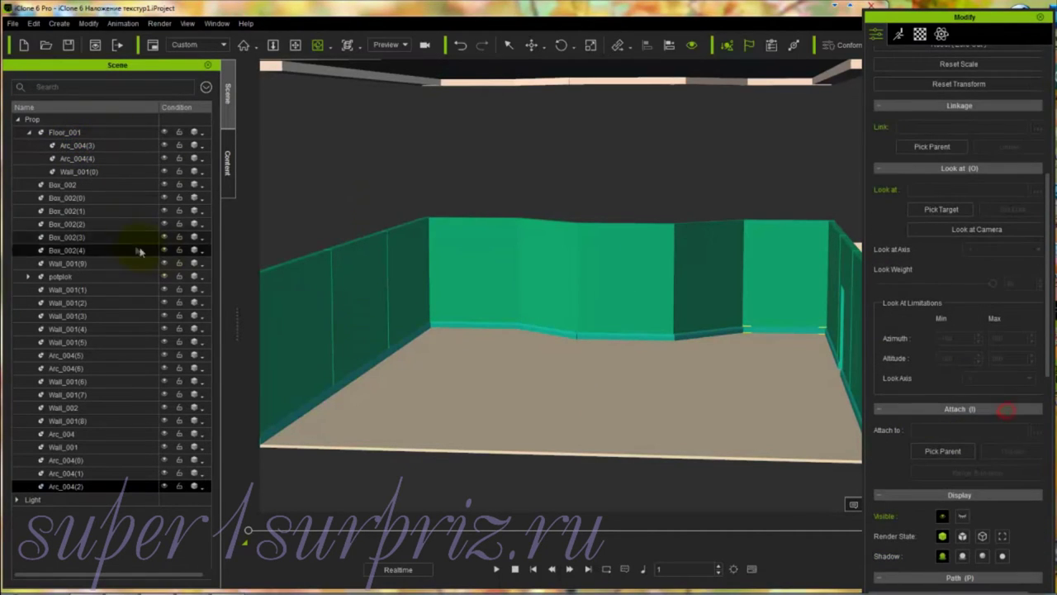
# Step: Detach the last attached pieces, Arc_004(3), Arc_004(4) and Wall_001(0), from Floor_001
pyautogui.click(83, 147)
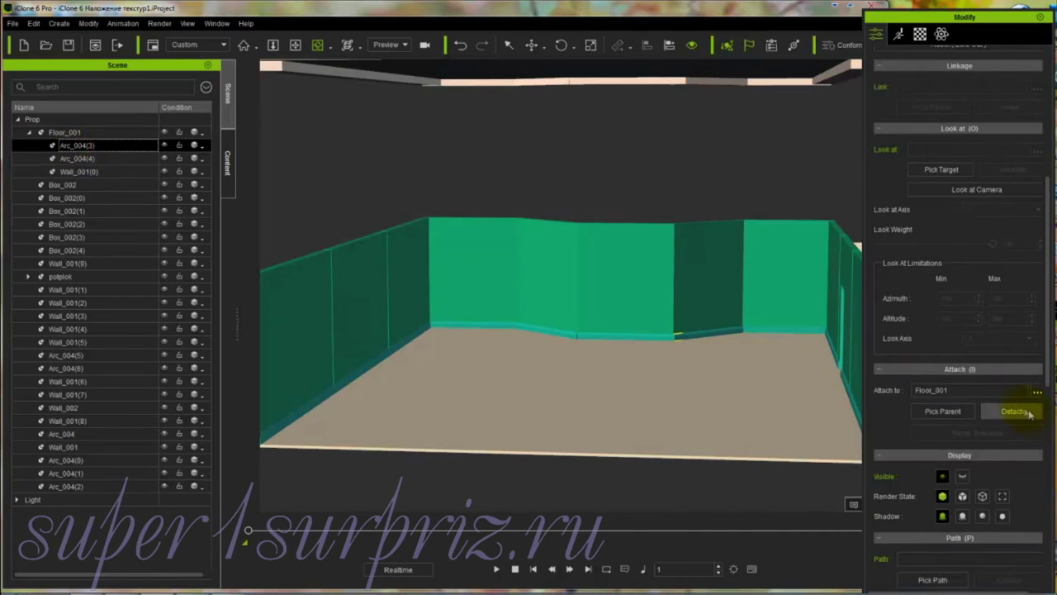
pyautogui.click(1013, 410)
pyautogui.click(79, 146)
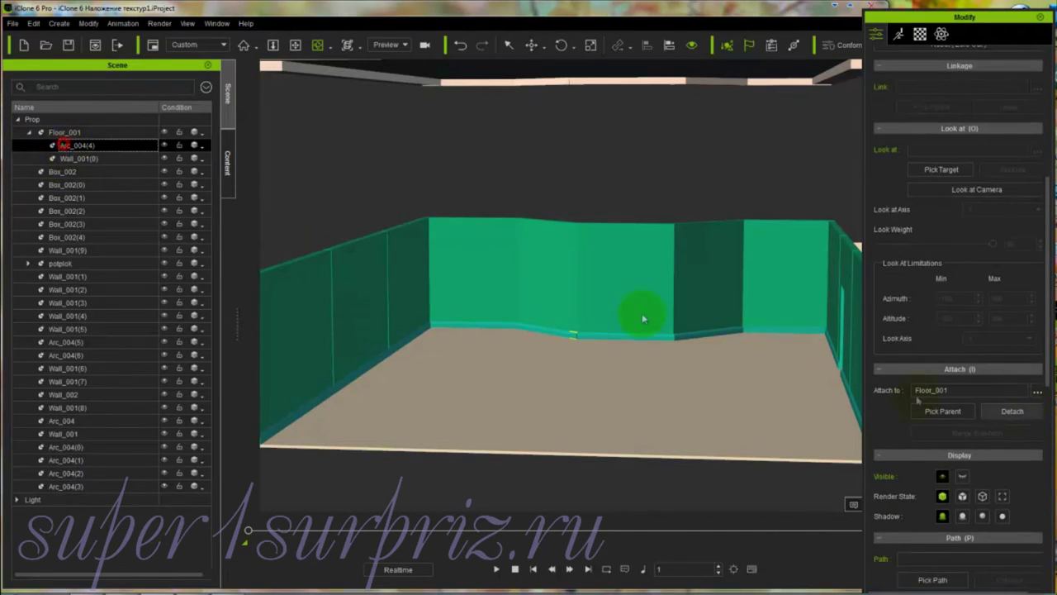
pyautogui.click(1007, 411)
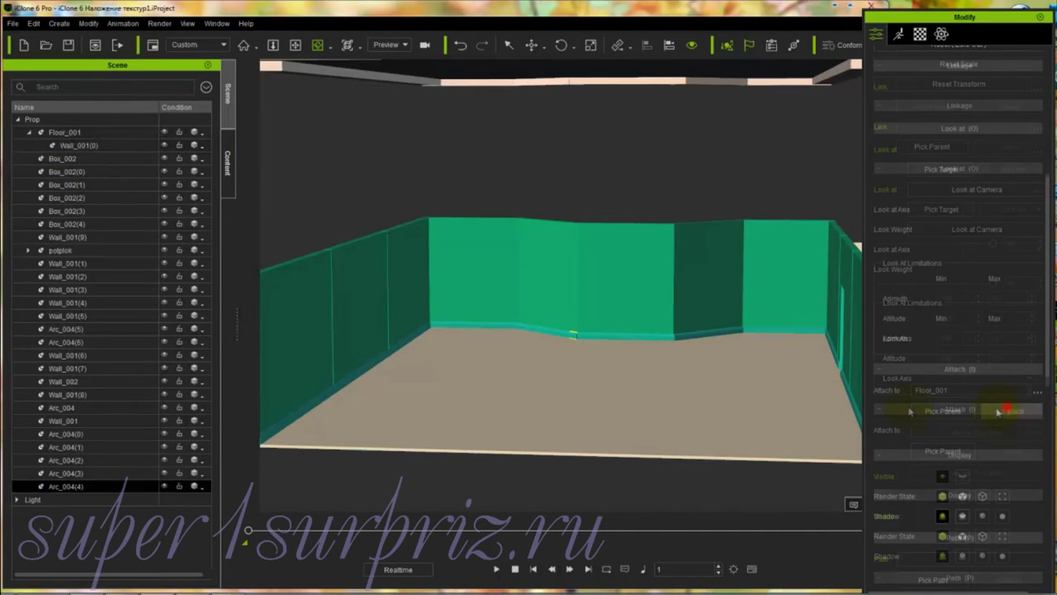
pyautogui.click(79, 146)
pyautogui.click(1015, 411)
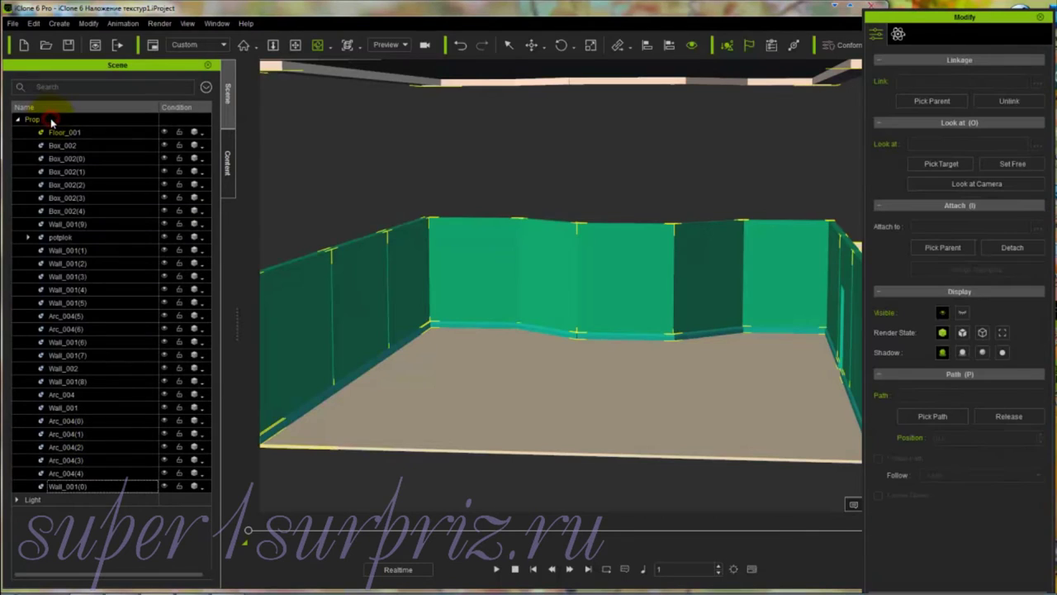
# Step: Load the green-grey tile image starting with 797059 from the текстуры folder as the diffuse texture of Floor_001
pyautogui.click(54, 133)
pyautogui.click(635, 410)
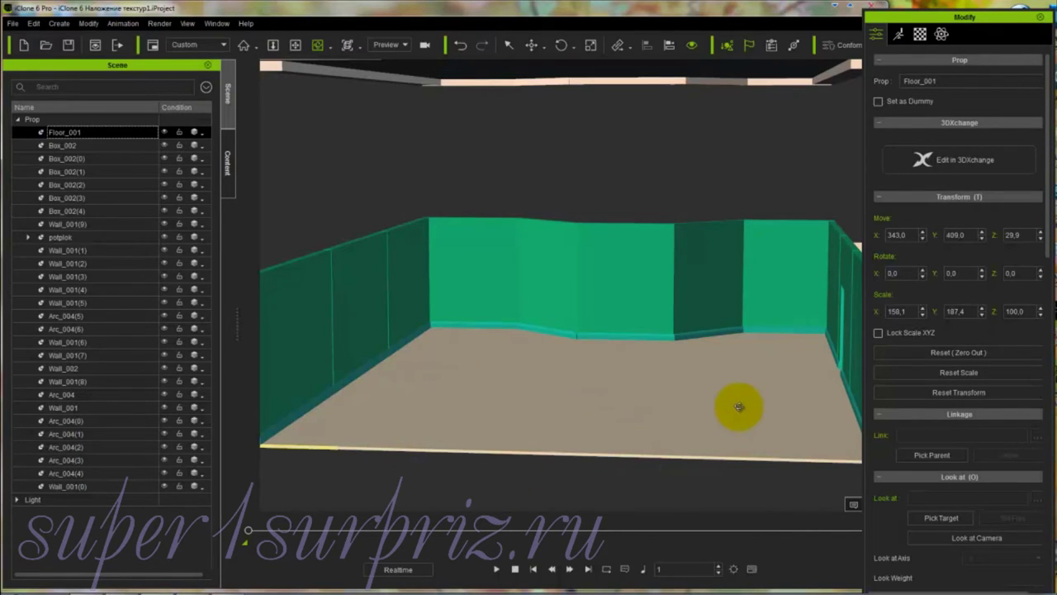
pyautogui.click(920, 33)
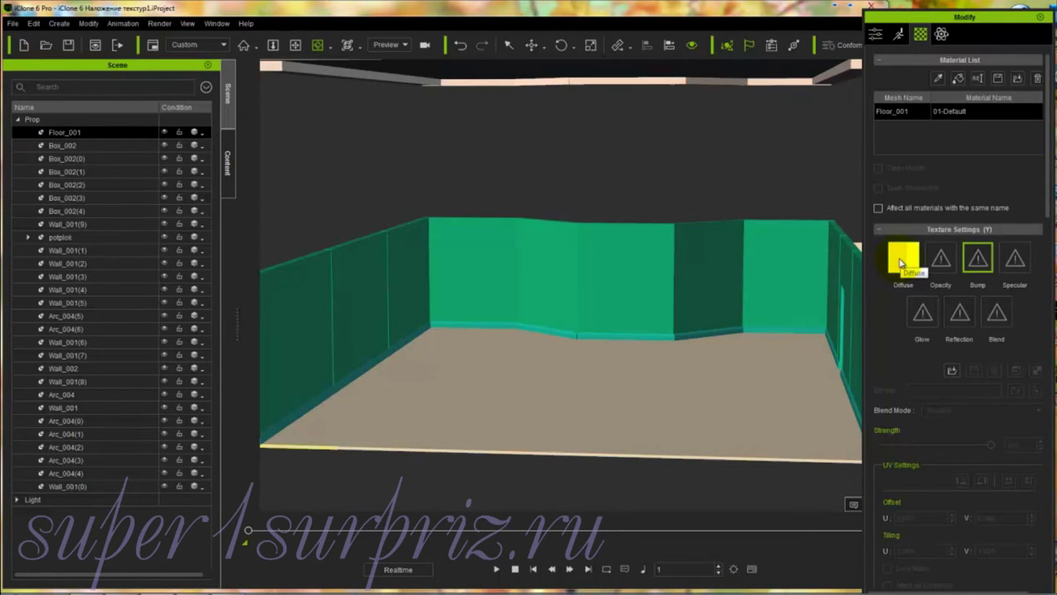
pyautogui.doubleClick(902, 260)
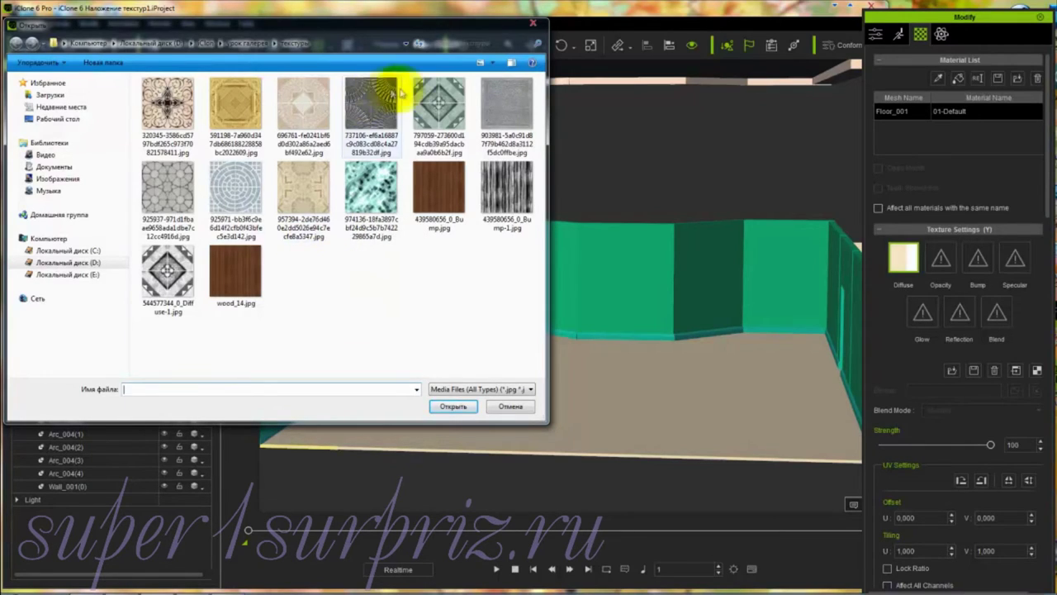
pyautogui.click(440, 113)
pyautogui.click(453, 406)
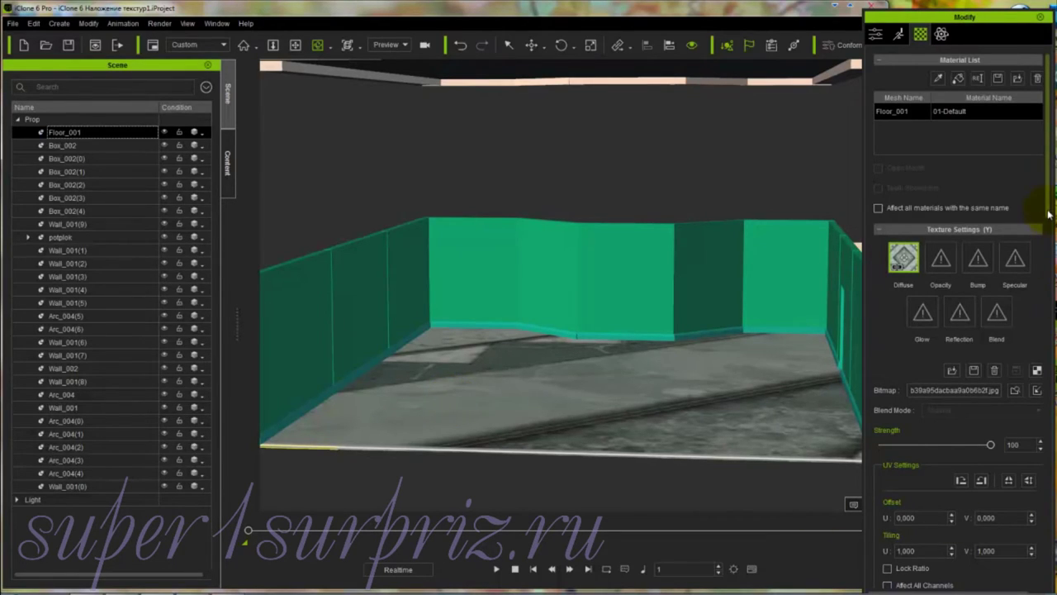
# Step: Set the floor's diffuse texture tiling to 25 in both U and V
pyautogui.moveTo(1050, 213); pyautogui.dragTo(1049, 257)
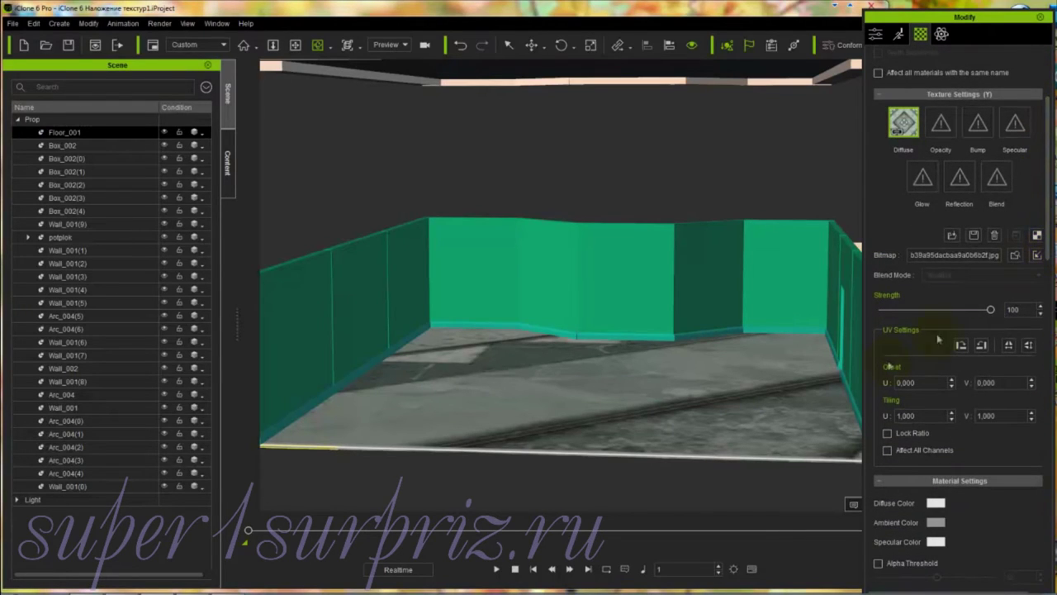
pyautogui.doubleClick(903, 415)
pyautogui.write('25')
pyautogui.click(981, 415)
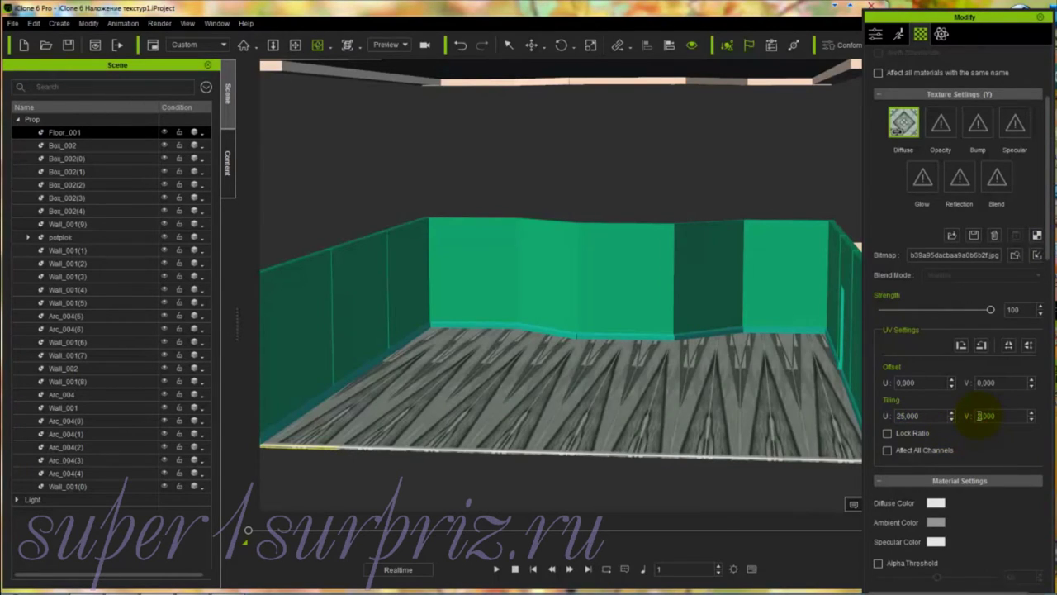
pyautogui.write('25')
pyautogui.click(939, 412)
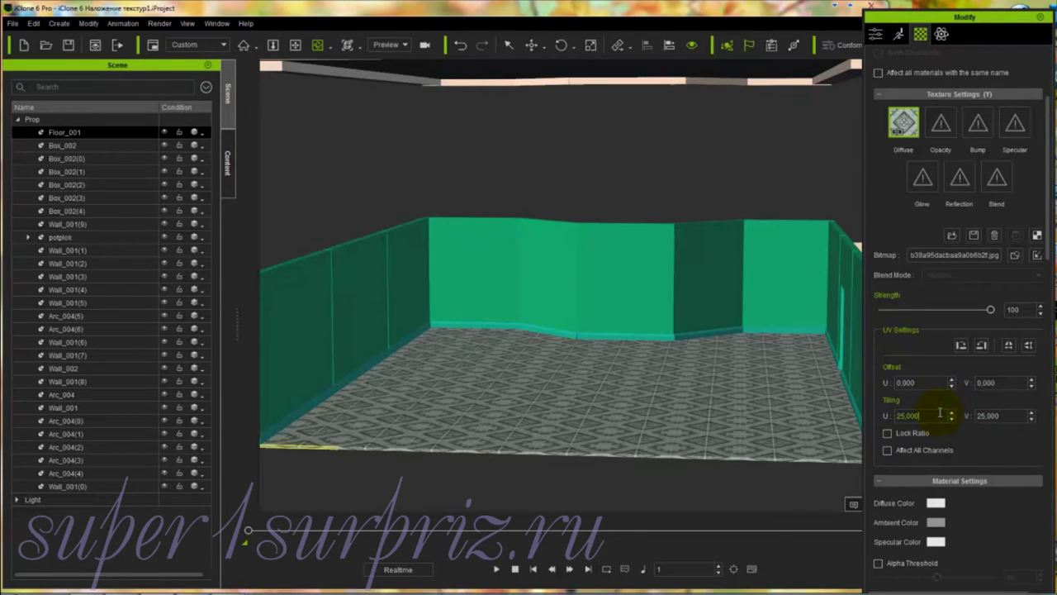
pyautogui.click(822, 444)
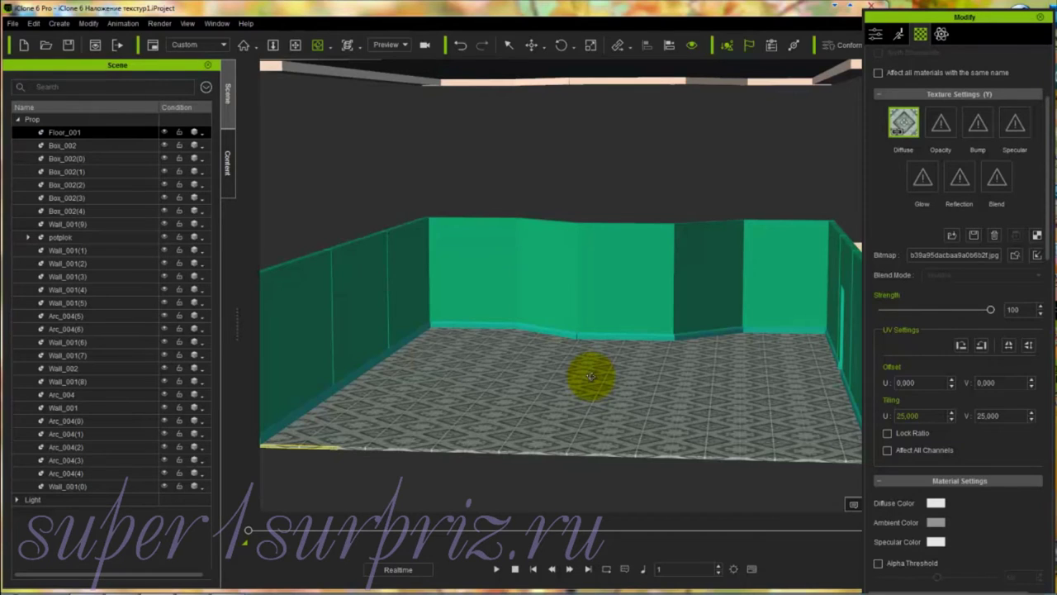
# Step: Embed the floor's diffuse bitmap and launch it in Photoshop for editing
pyautogui.moveTo(590, 376)
pyautogui.mouseDown(button='right')
pyautogui.moveTo(587, 387)
pyautogui.moveTo(606, 391)
pyautogui.moveTo(632, 371)
pyautogui.moveTo(623, 382)
pyautogui.moveTo(598, 377)
pyautogui.mouseUp(button='right')
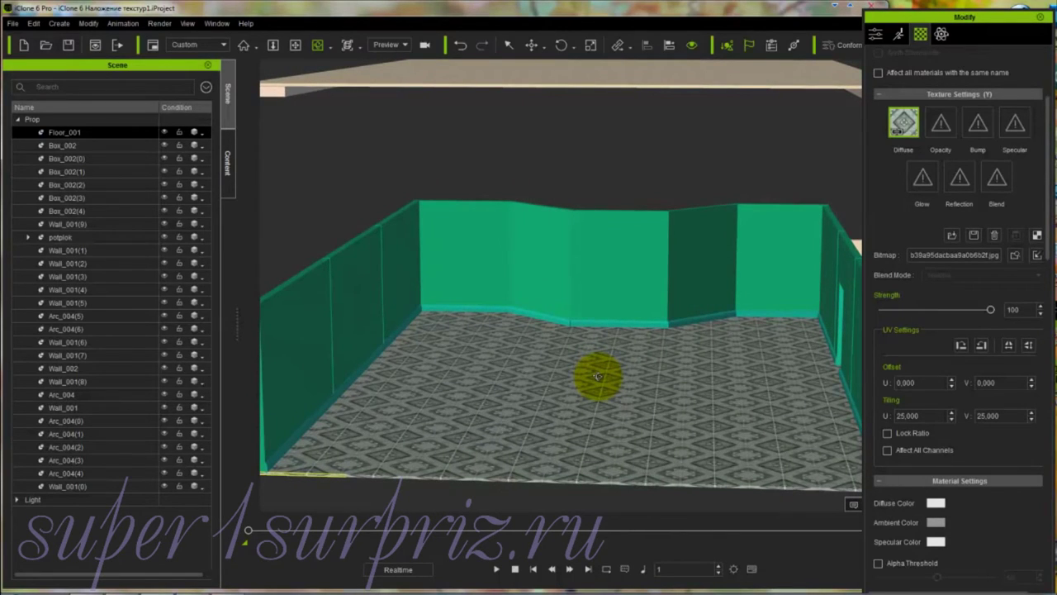
pyautogui.moveTo(598, 377); pyautogui.dragTo(598, 376, button='right')
pyautogui.click(935, 503)
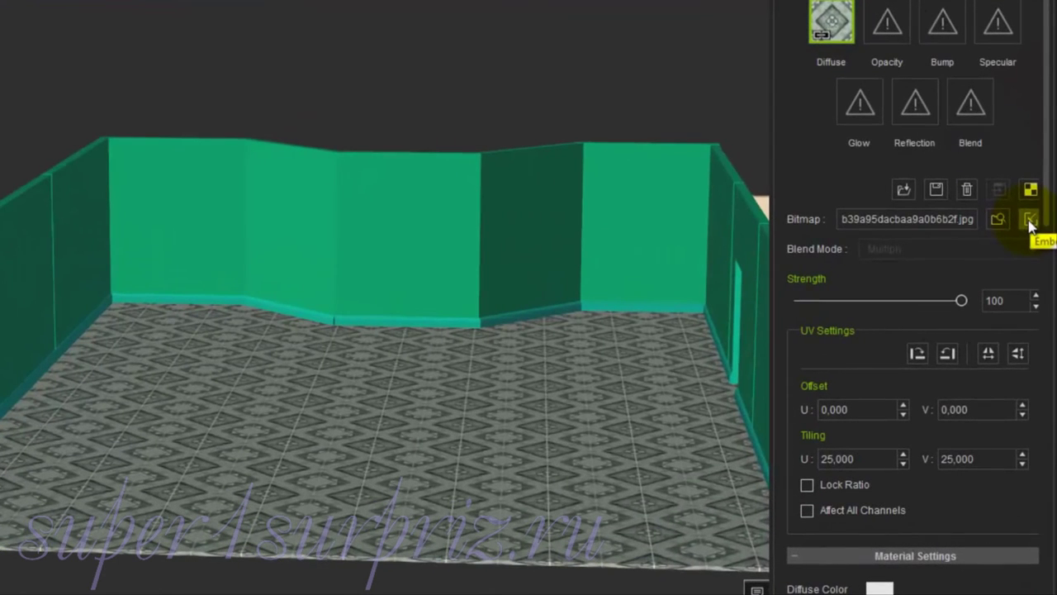
pyautogui.click(1030, 219)
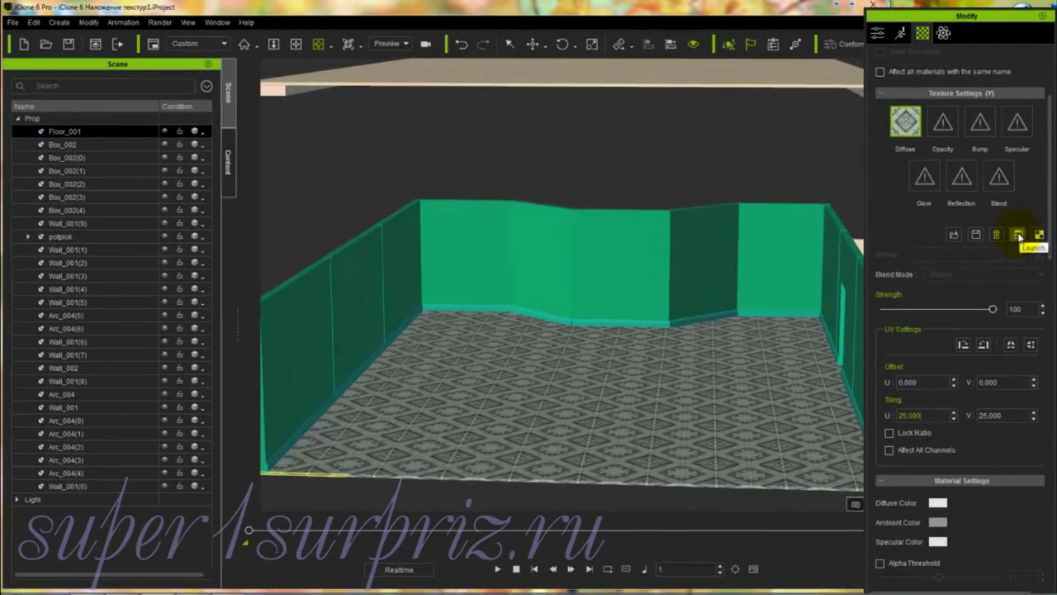
pyautogui.click(999, 190)
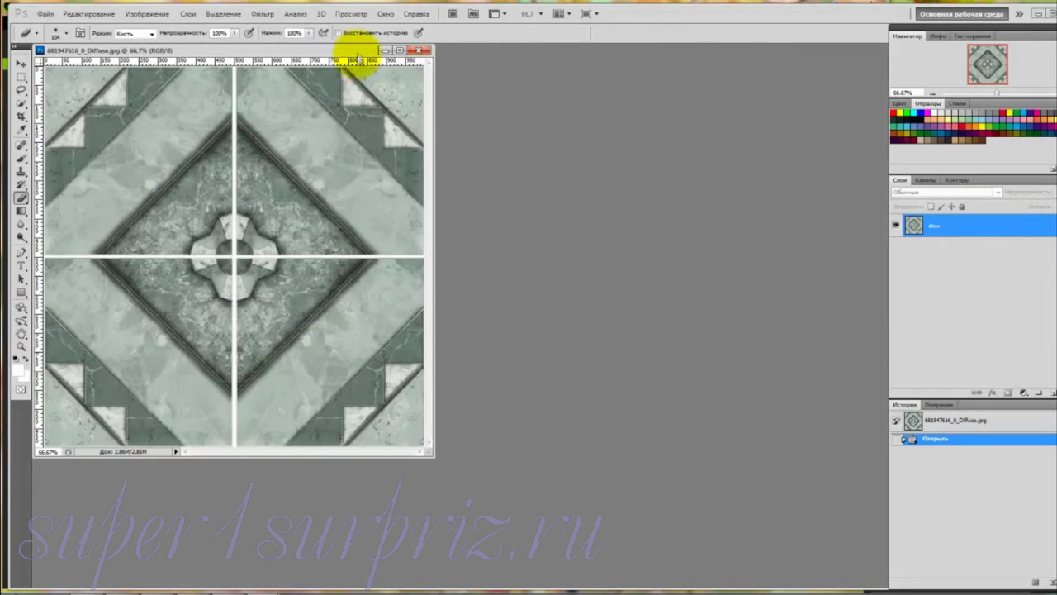
# Step: Apply a Color Balance correction to the tile image, shifting the midtones toward cyan and setting green to +42
pyautogui.moveTo(360, 53); pyautogui.dragTo(512, 78)
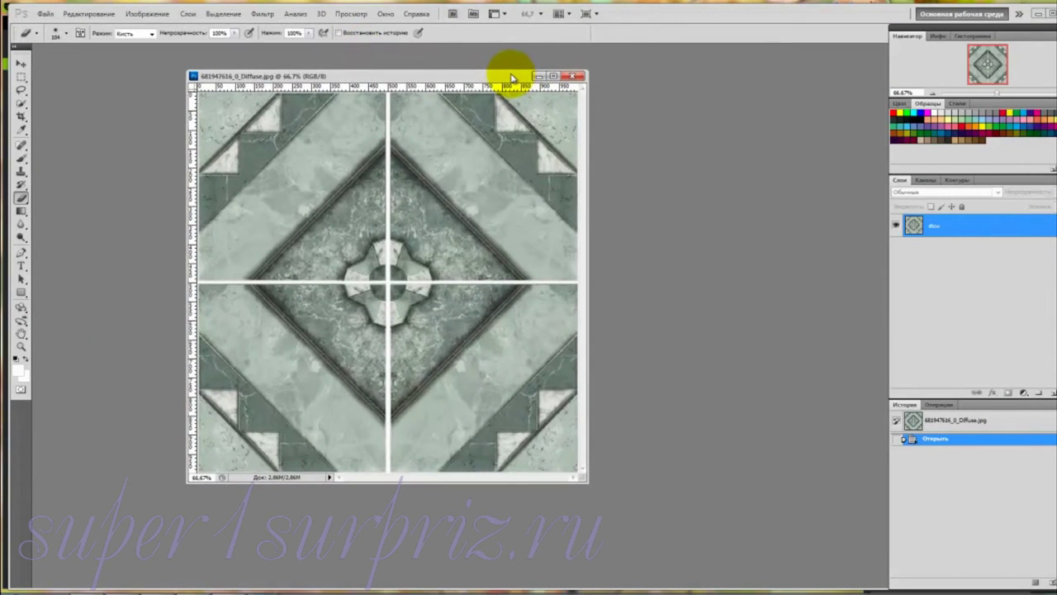
pyautogui.click(142, 15)
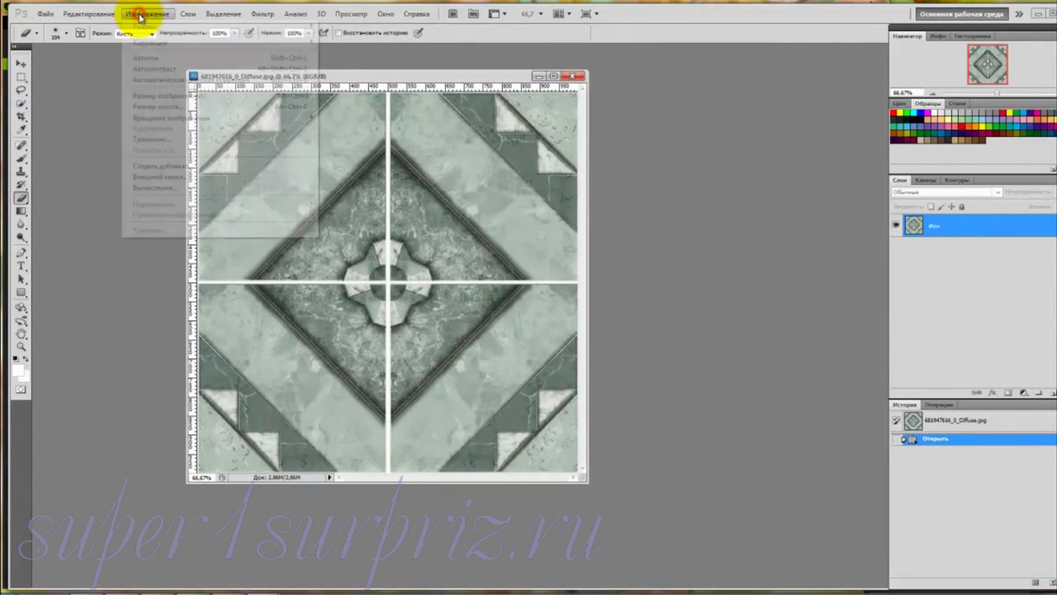
pyautogui.moveTo(144, 43)
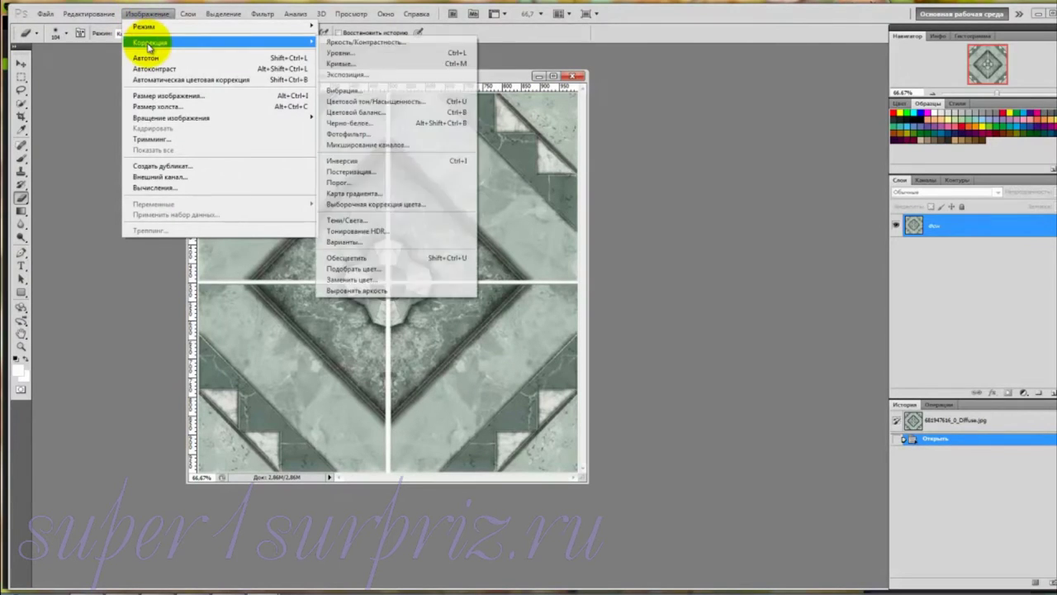
pyautogui.click(367, 112)
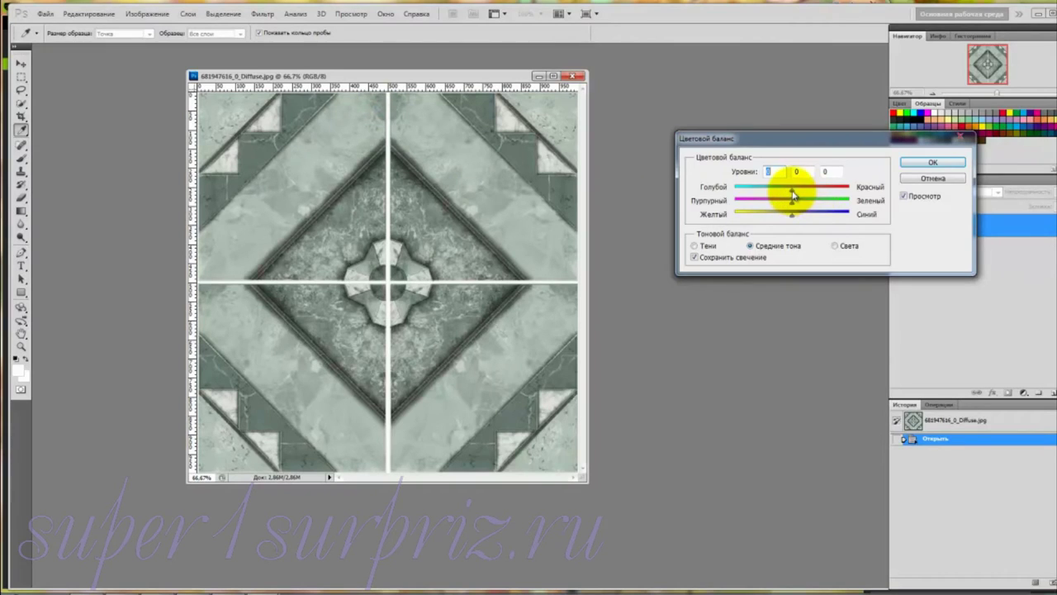
pyautogui.moveTo(791, 191); pyautogui.dragTo(770, 194)
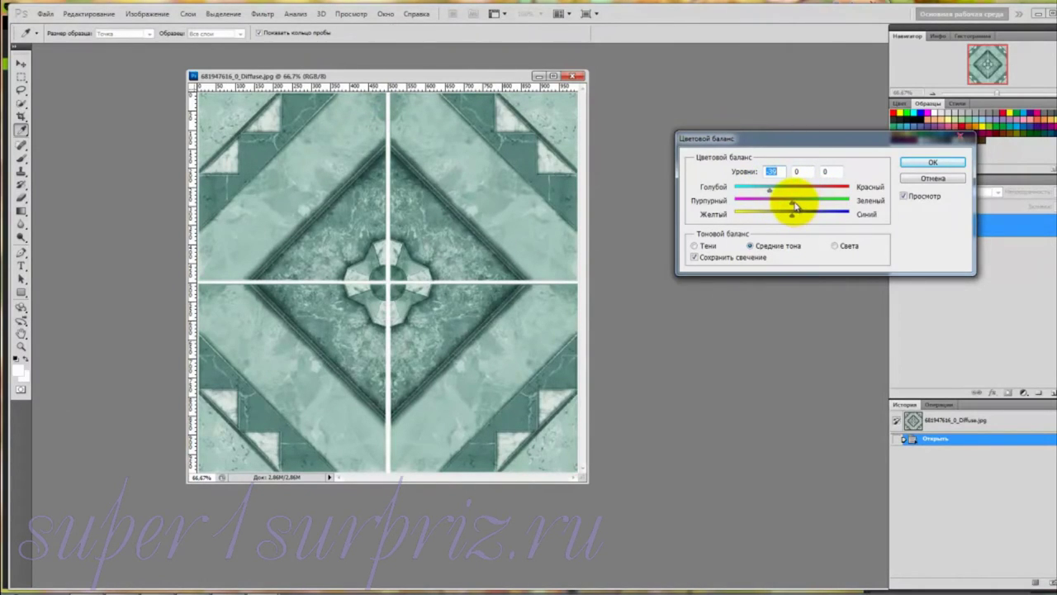
pyautogui.moveTo(792, 202)
pyautogui.mouseDown()
pyautogui.moveTo(816, 206)
pyautogui.moveTo(773, 193)
pyautogui.mouseUp()
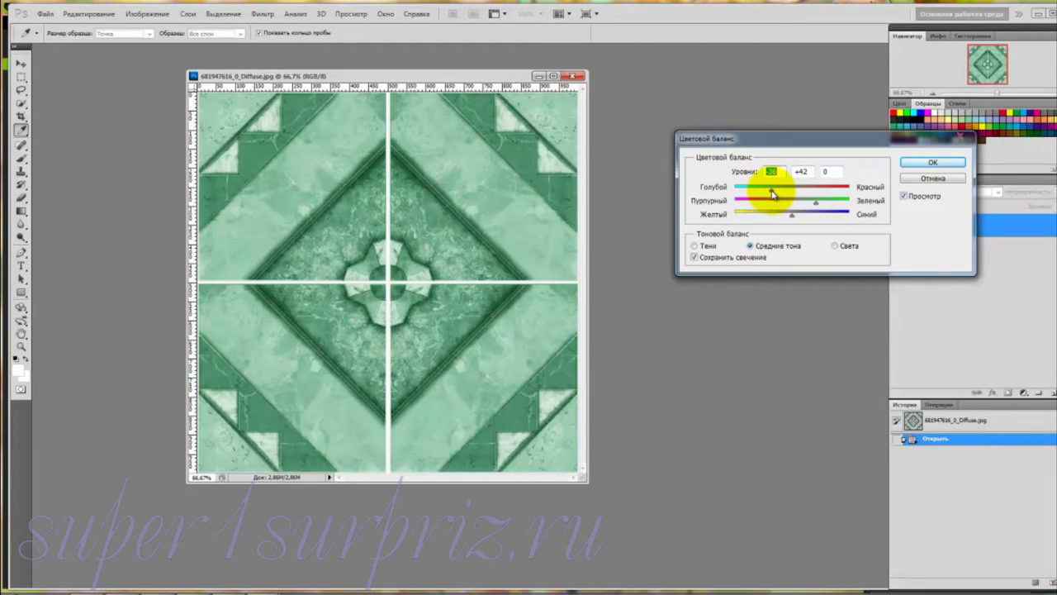
pyautogui.click(950, 162)
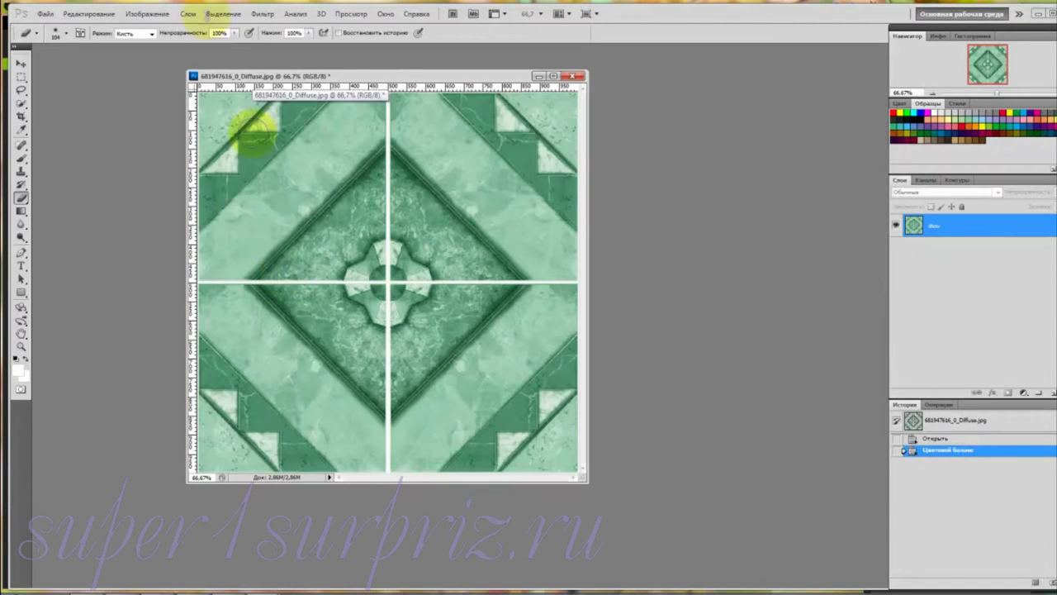
# Step: Start saving the recolored tile image and choose the folder iClon > урок галерея > текстуры as its destination
pyautogui.click(43, 14)
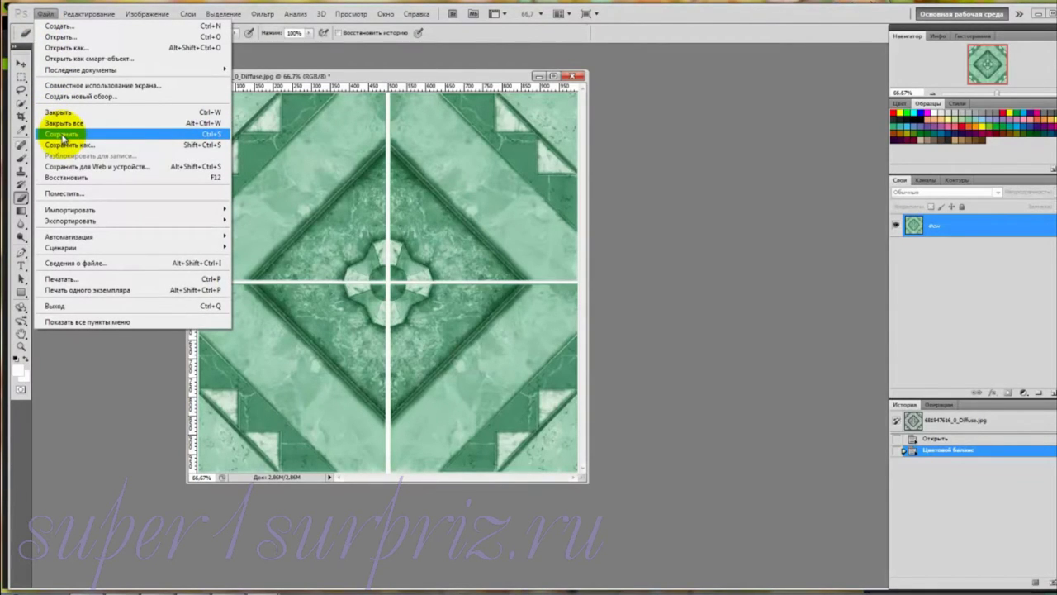
pyautogui.click(63, 136)
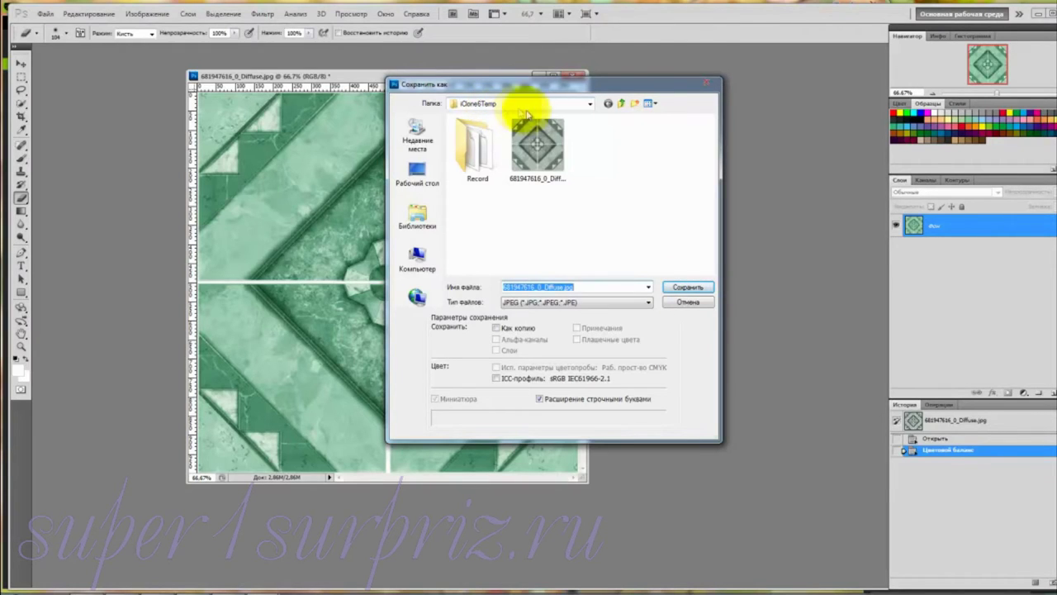
pyautogui.click(590, 104)
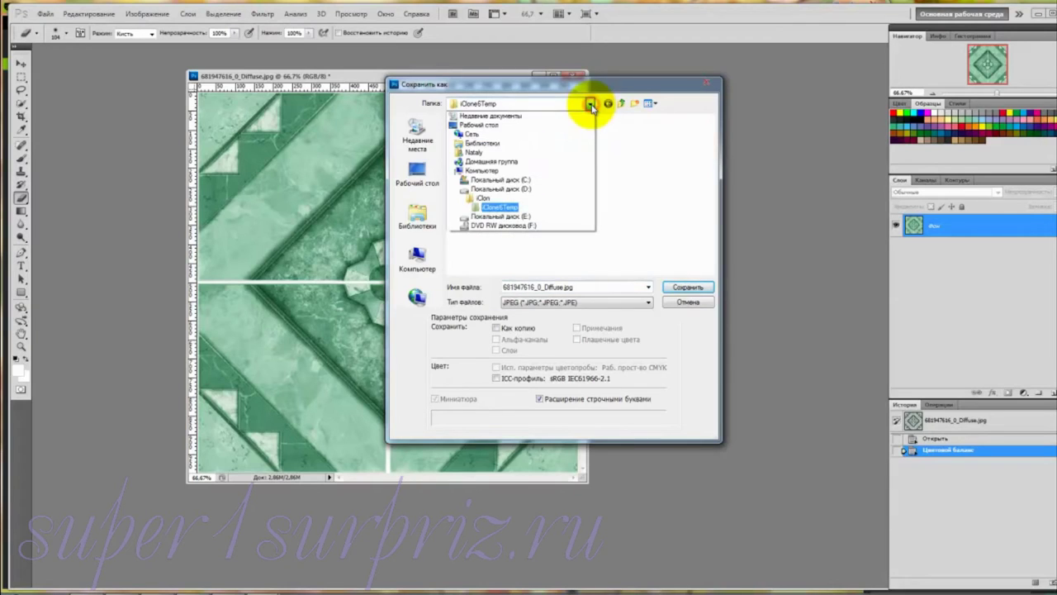
pyautogui.click(482, 199)
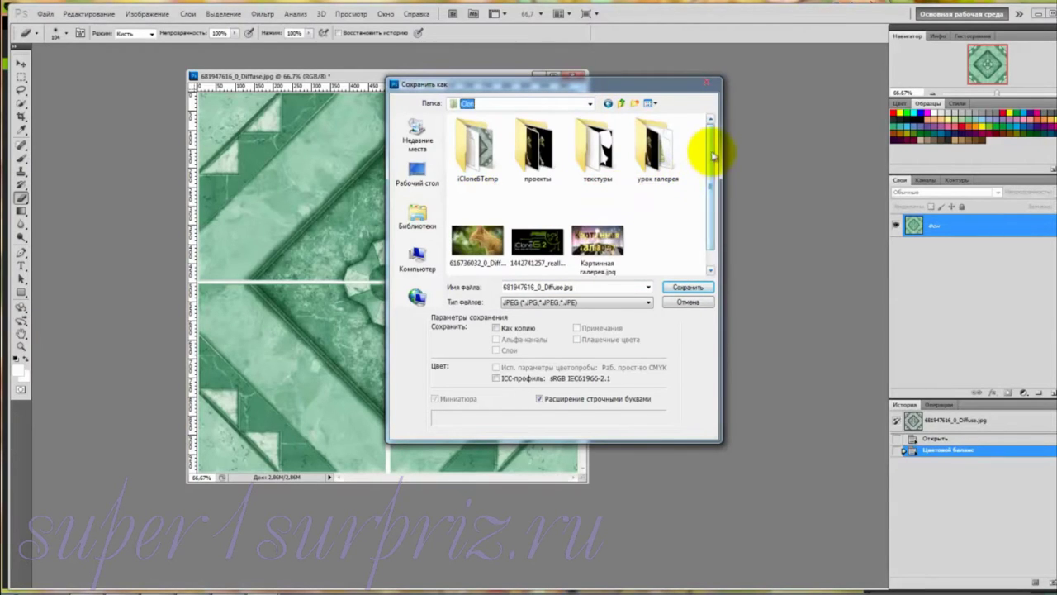
pyautogui.moveTo(707, 154); pyautogui.dragTo(708, 170)
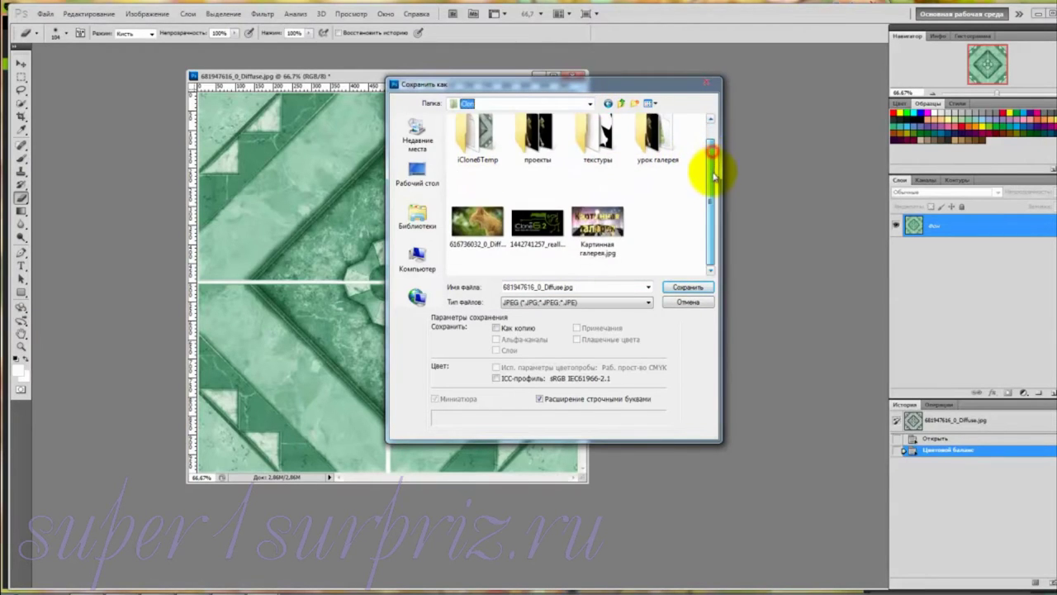
pyautogui.doubleClick(660, 124)
pyautogui.doubleClick(476, 149)
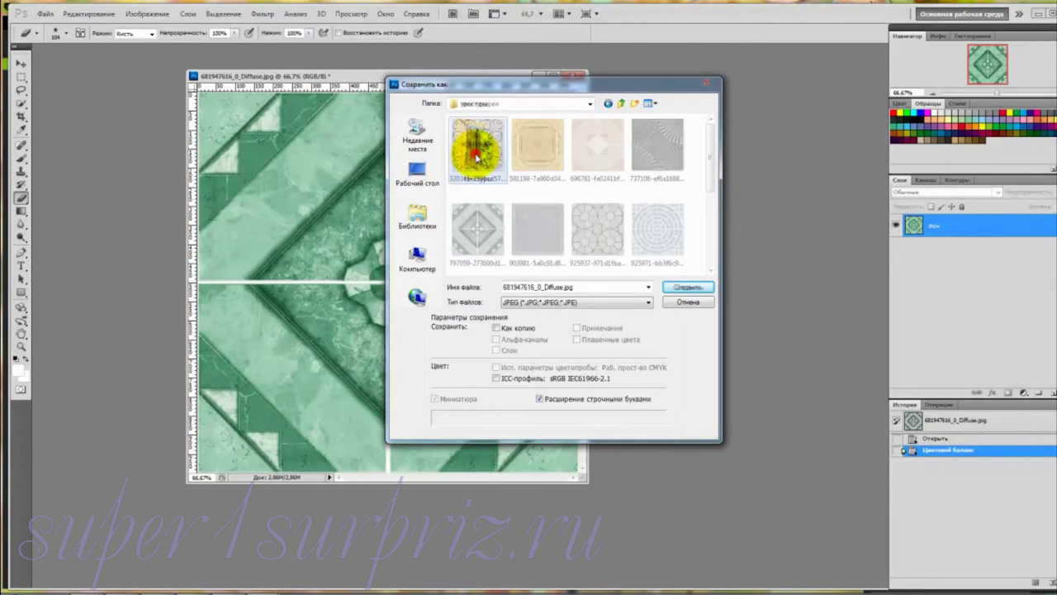
pyautogui.moveTo(708, 156)
pyautogui.mouseDown()
pyautogui.moveTo(706, 231)
pyautogui.moveTo(708, 165)
pyautogui.mouseUp()
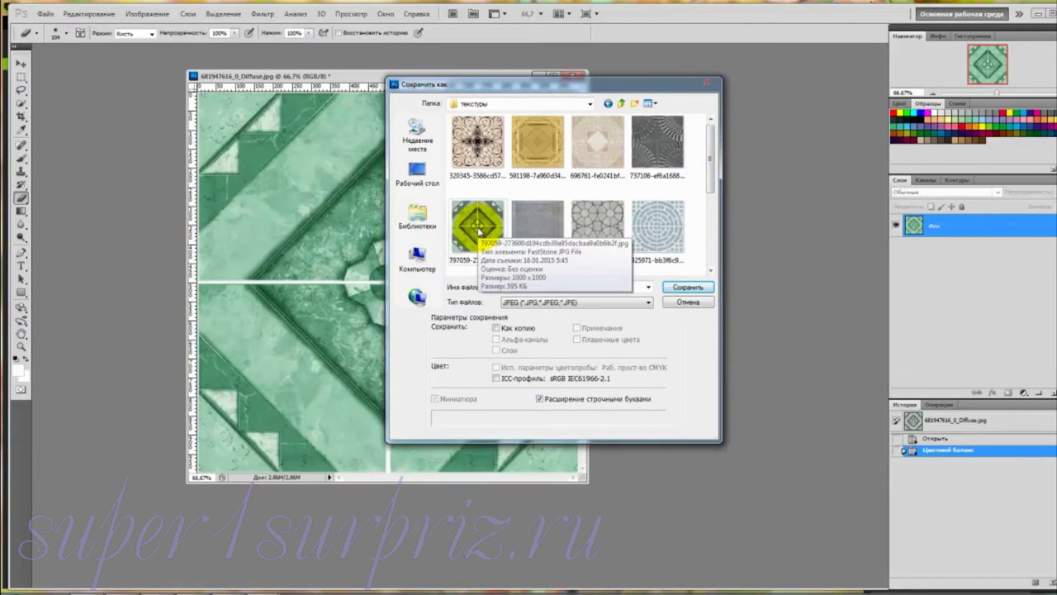
pyautogui.moveTo(710, 183); pyautogui.dragTo(711, 206)
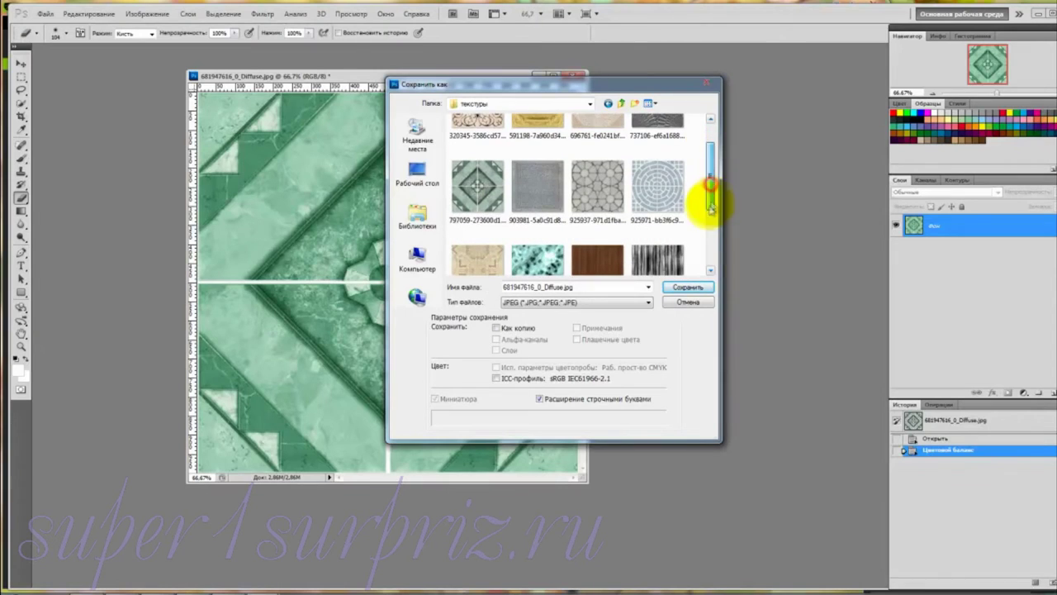
# Step: Save the tile image as 681947616_0_Diffuse-1.jpg with JPEG quality 10 and the baseline standard format
pyautogui.doubleClick(563, 287)
pyautogui.click(563, 288)
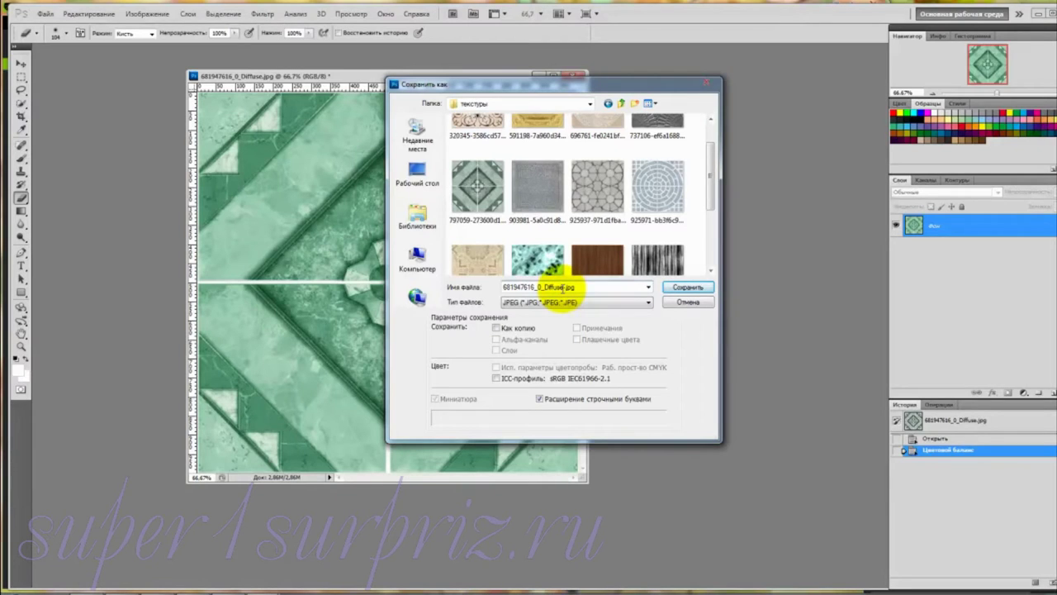
pyautogui.write('-1')
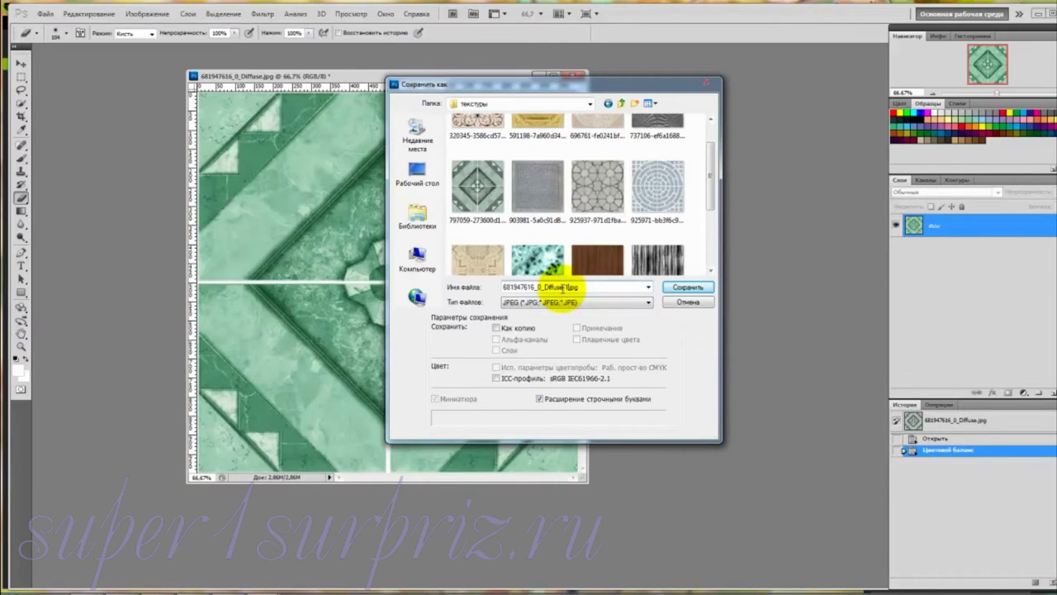
pyautogui.click(692, 289)
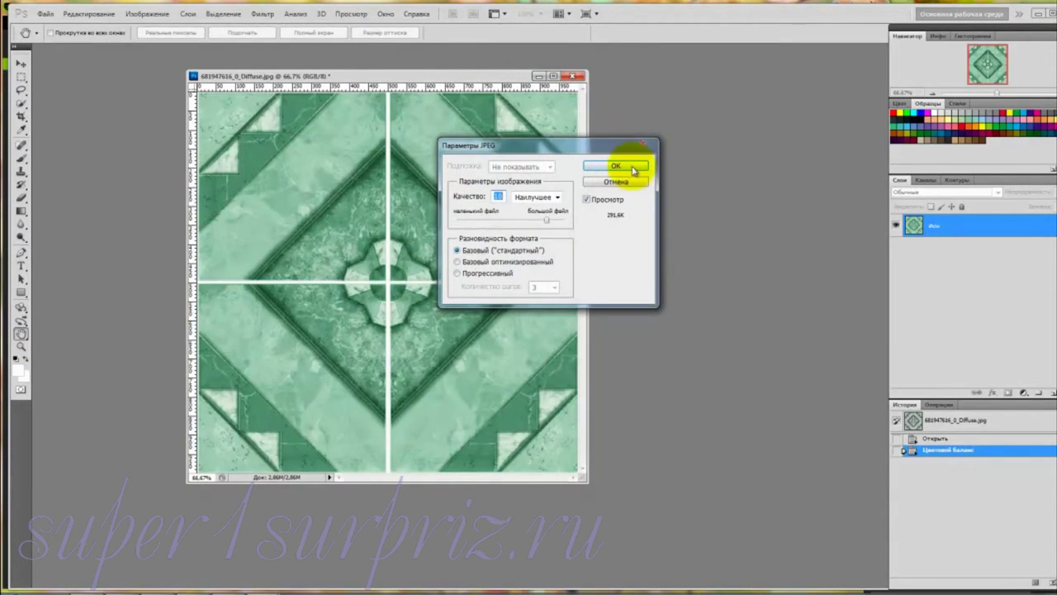
pyautogui.click(632, 168)
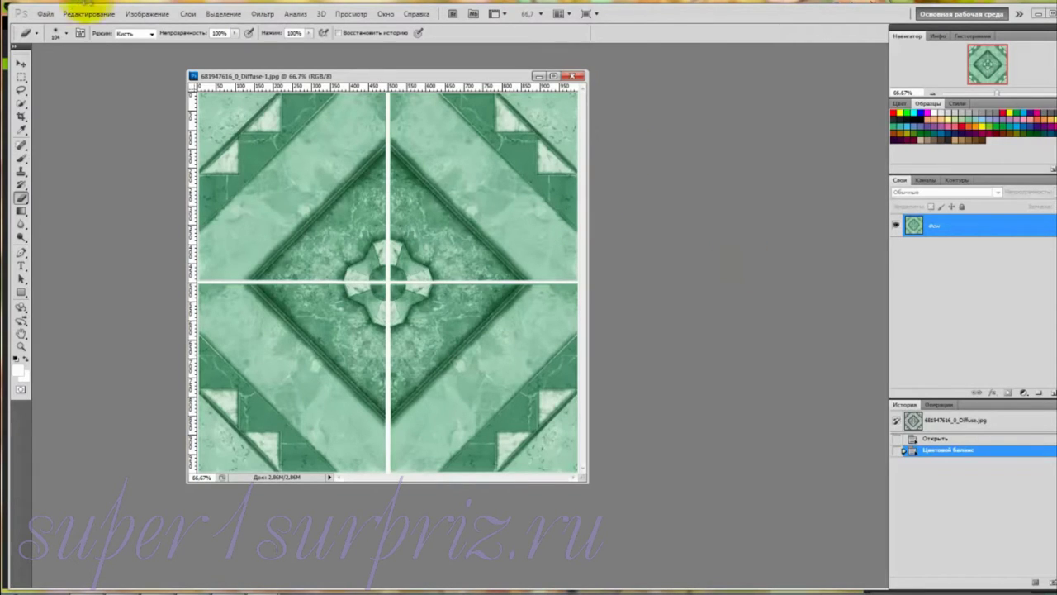
# Step: Desaturate the green tile image to greyscale
pyautogui.click(146, 15)
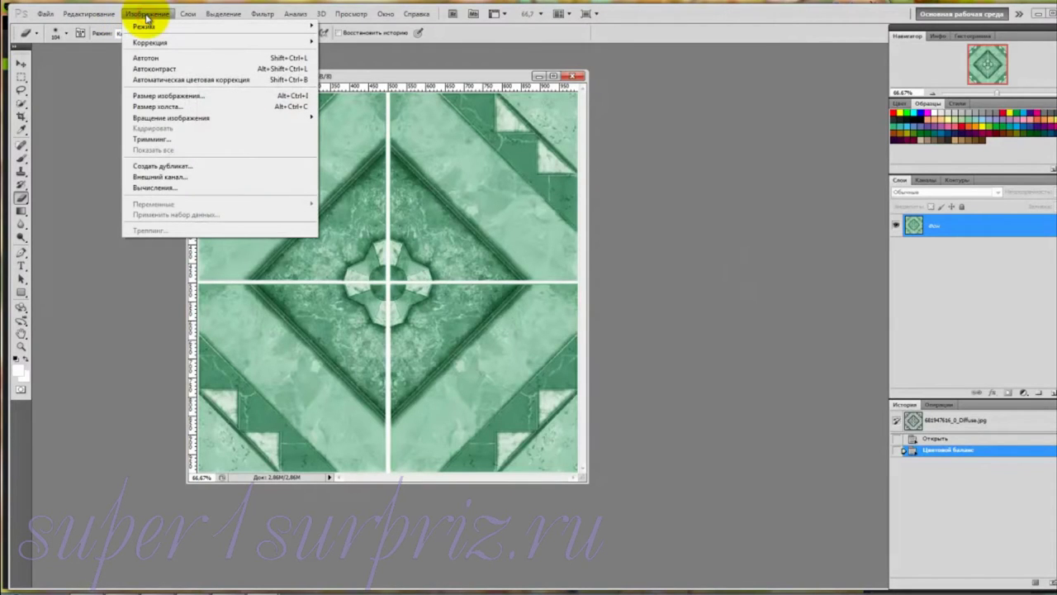
pyautogui.moveTo(147, 42)
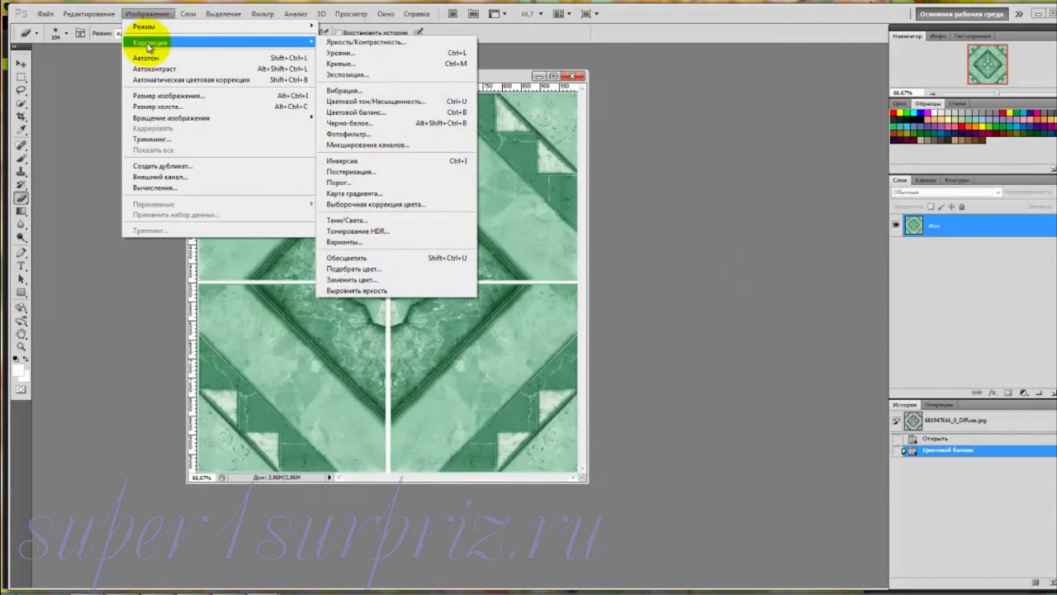
pyautogui.click(372, 262)
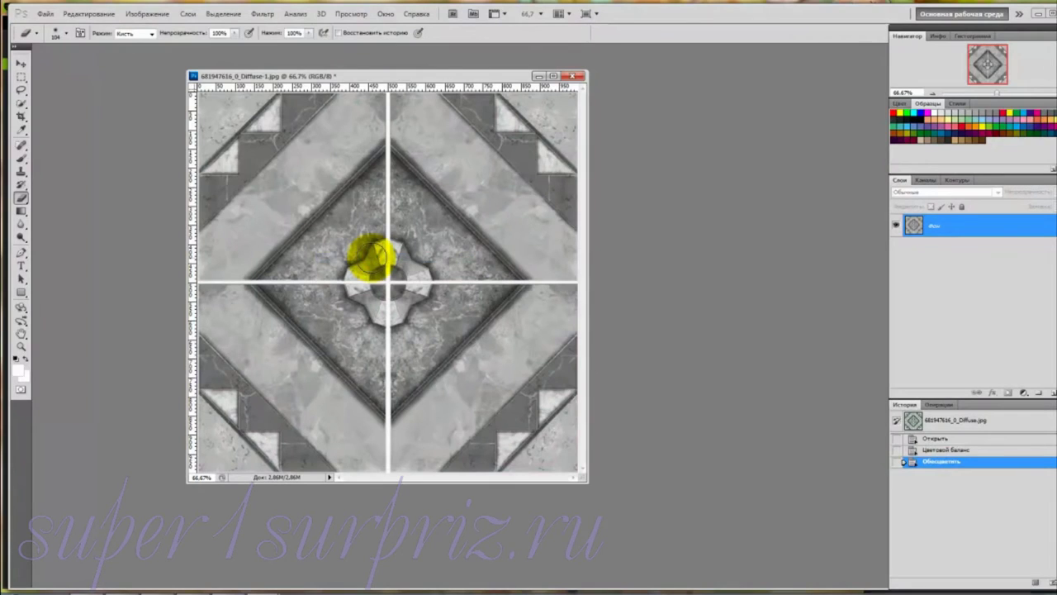
# Step: Apply a Levels adjustment to the greyscale tile, setting the black input to 90 and lowering the white input for stronger contrast
pyautogui.click(148, 17)
pyautogui.moveTo(154, 42)
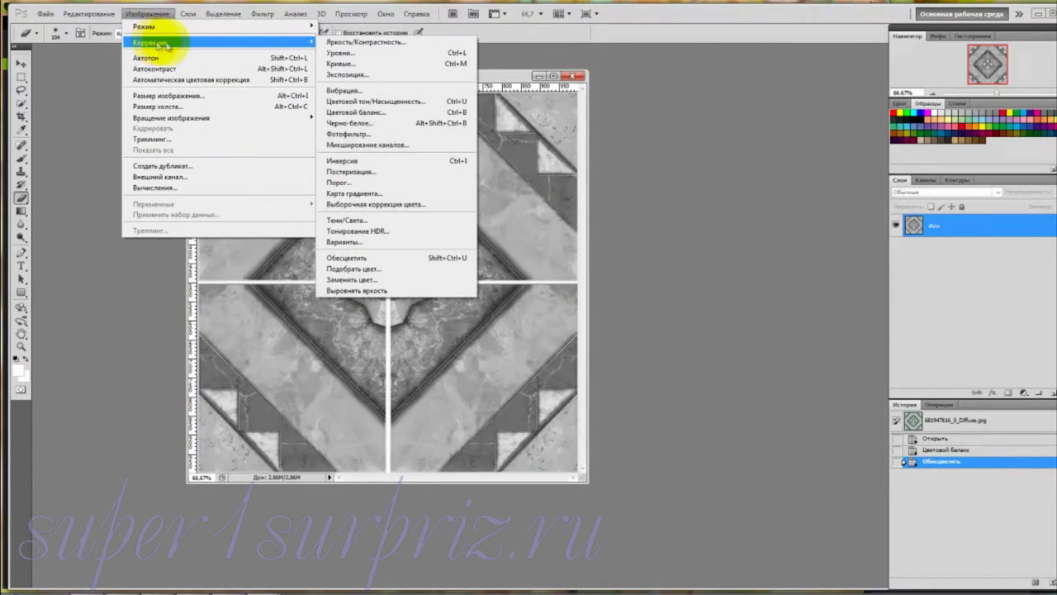
pyautogui.click(351, 52)
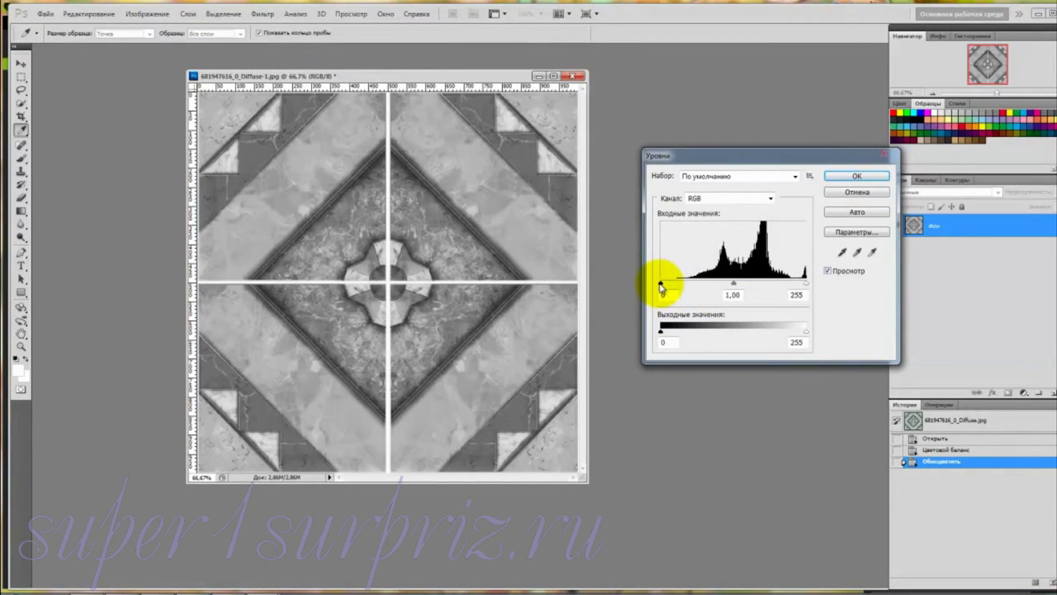
pyautogui.moveTo(661, 286); pyautogui.dragTo(701, 283)
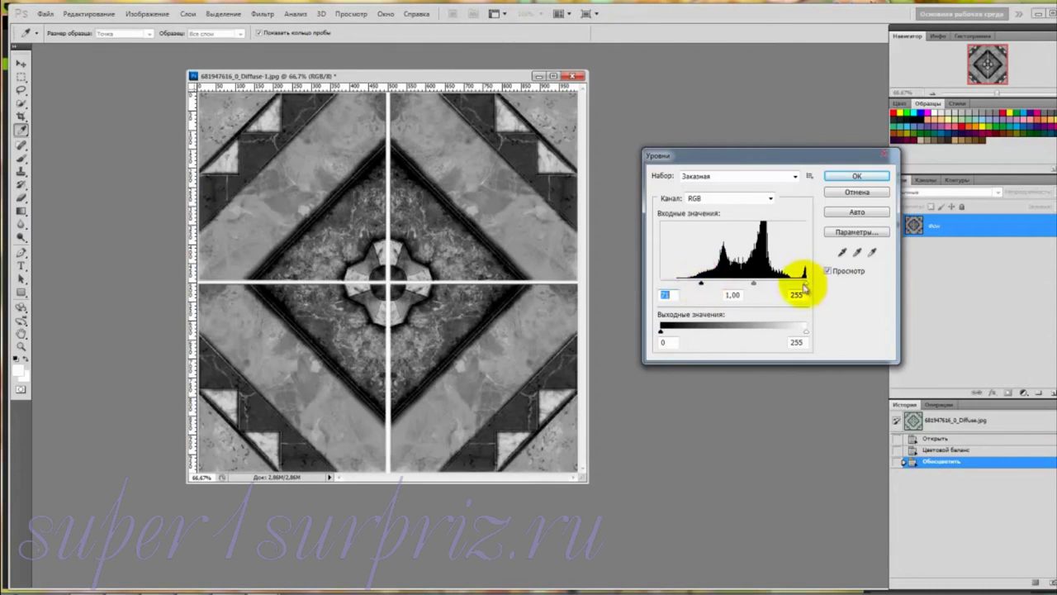
pyautogui.moveTo(805, 283); pyautogui.dragTo(766, 284)
pyautogui.moveTo(701, 284); pyautogui.dragTo(760, 287)
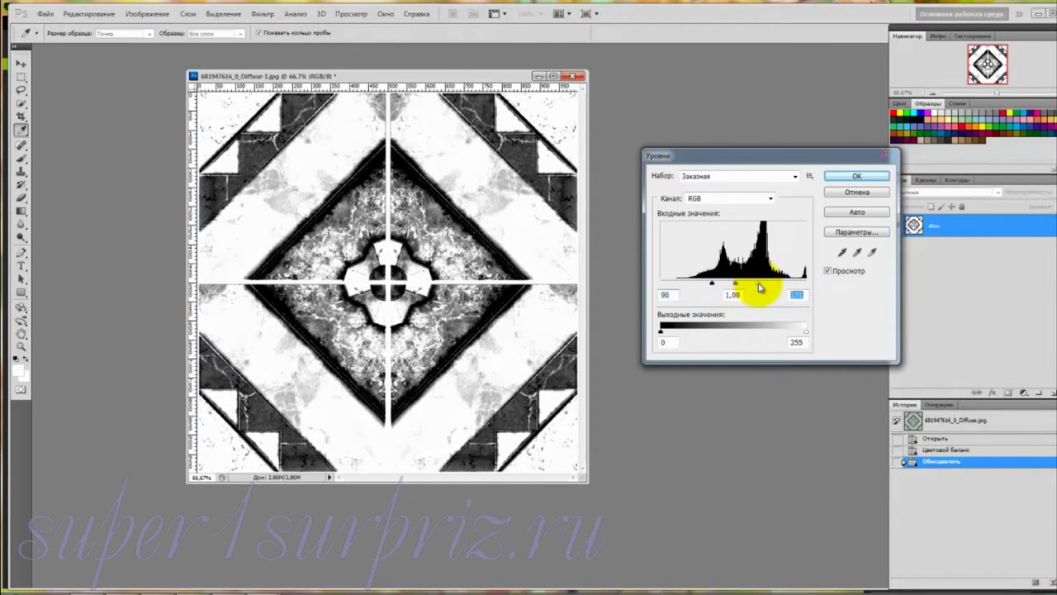
pyautogui.click(877, 179)
pyautogui.press('e')
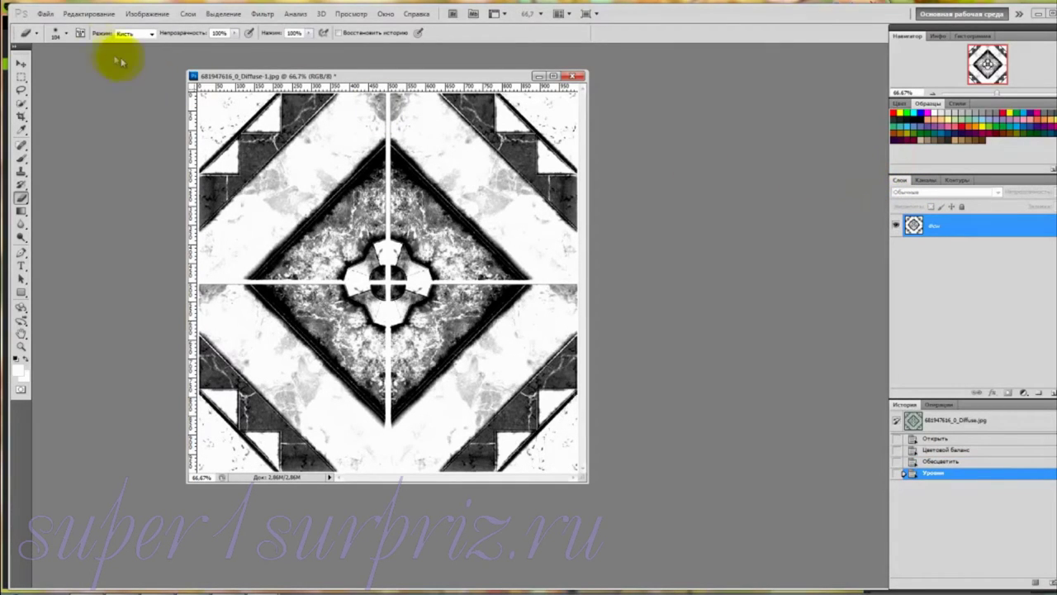
pyautogui.click(43, 15)
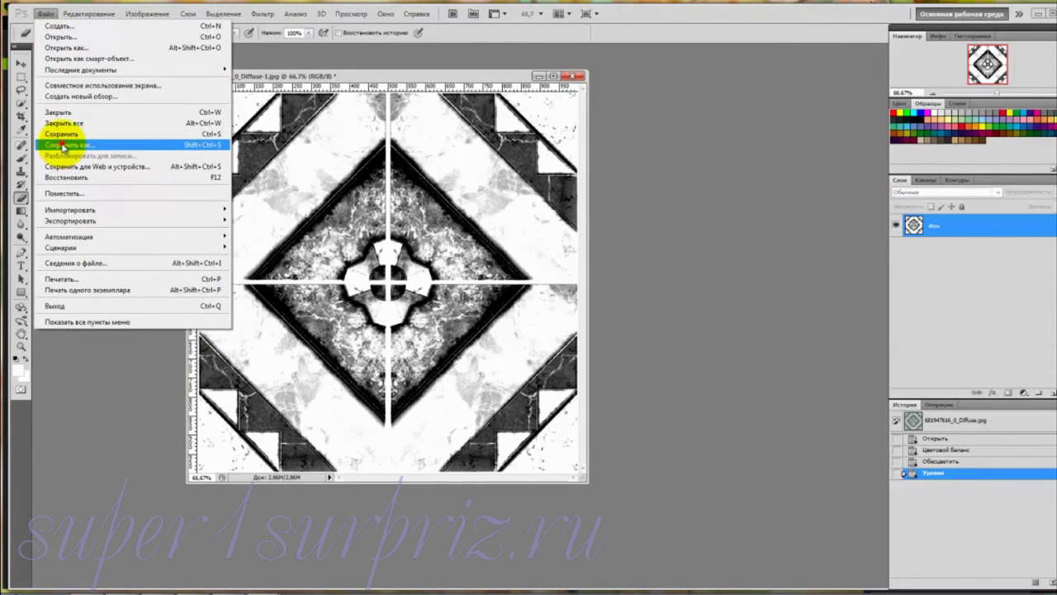
pyautogui.click(63, 147)
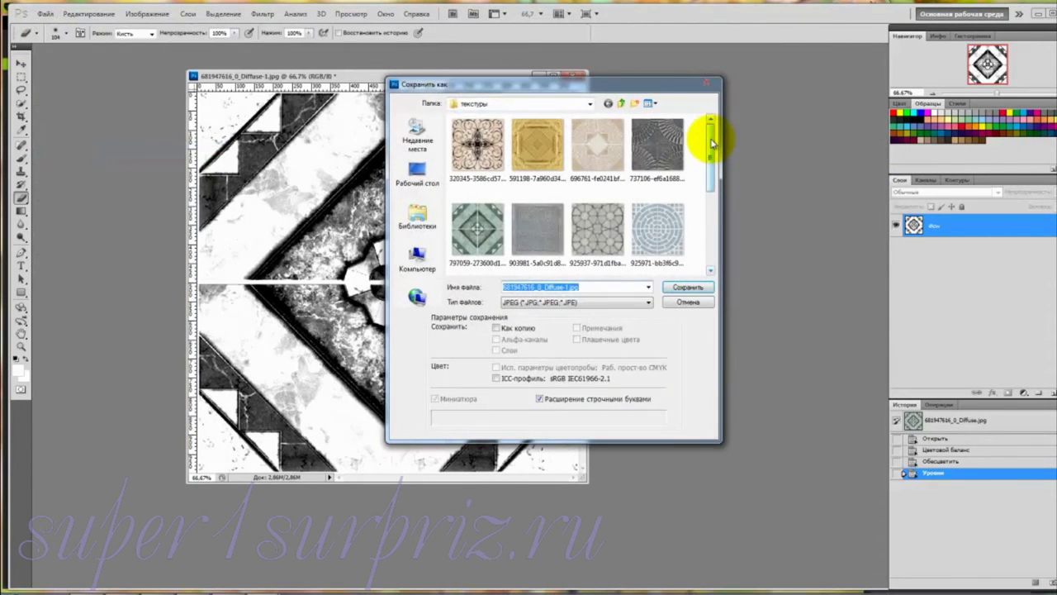
pyautogui.moveTo(708, 134); pyautogui.dragTo(707, 217)
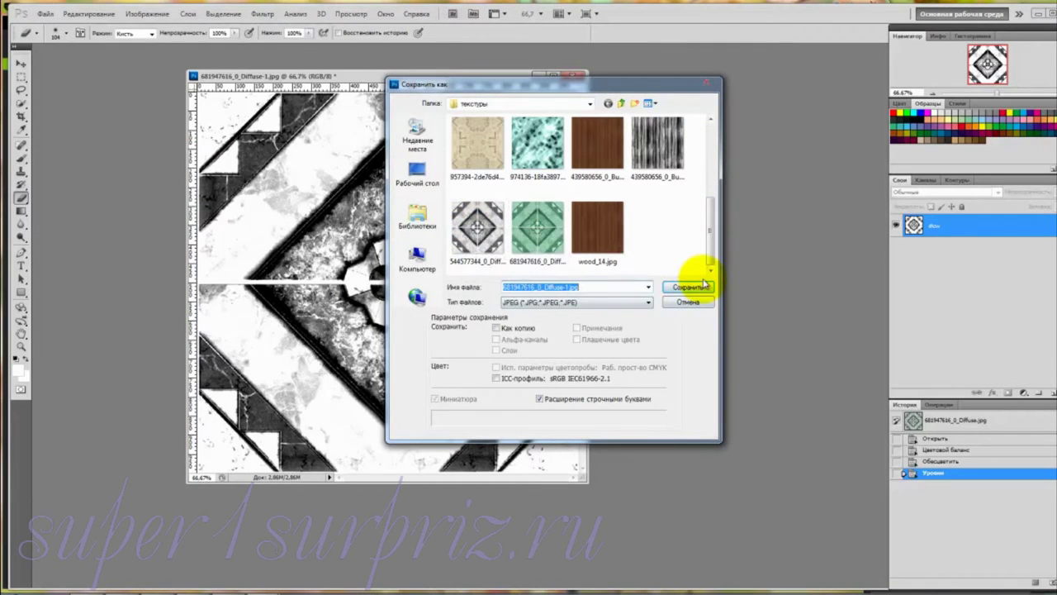
pyautogui.click(708, 84)
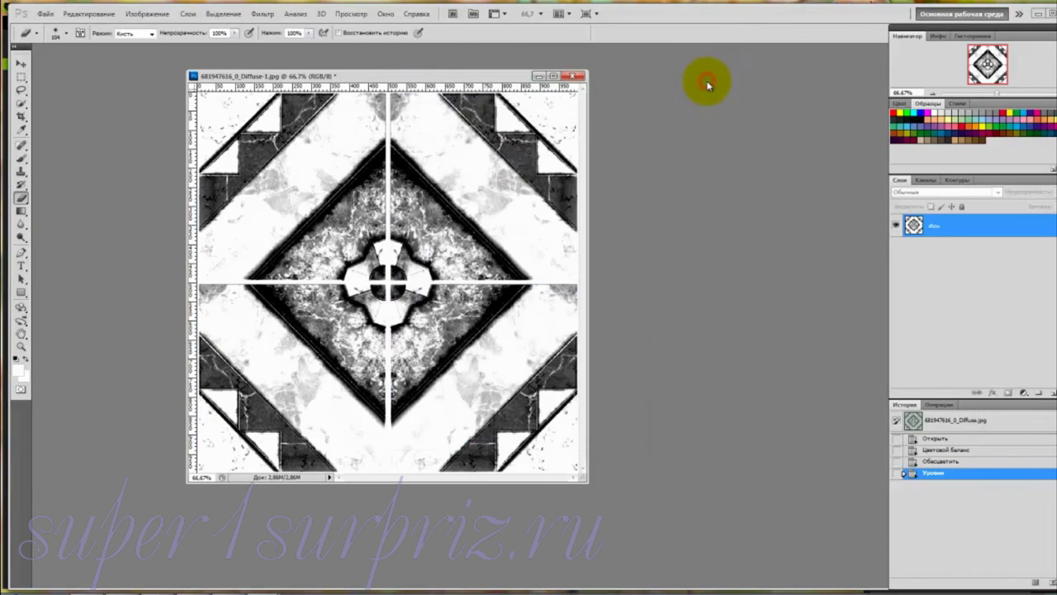
# Step: Close the greyscale tile image without saving its changes
pyautogui.click(576, 77)
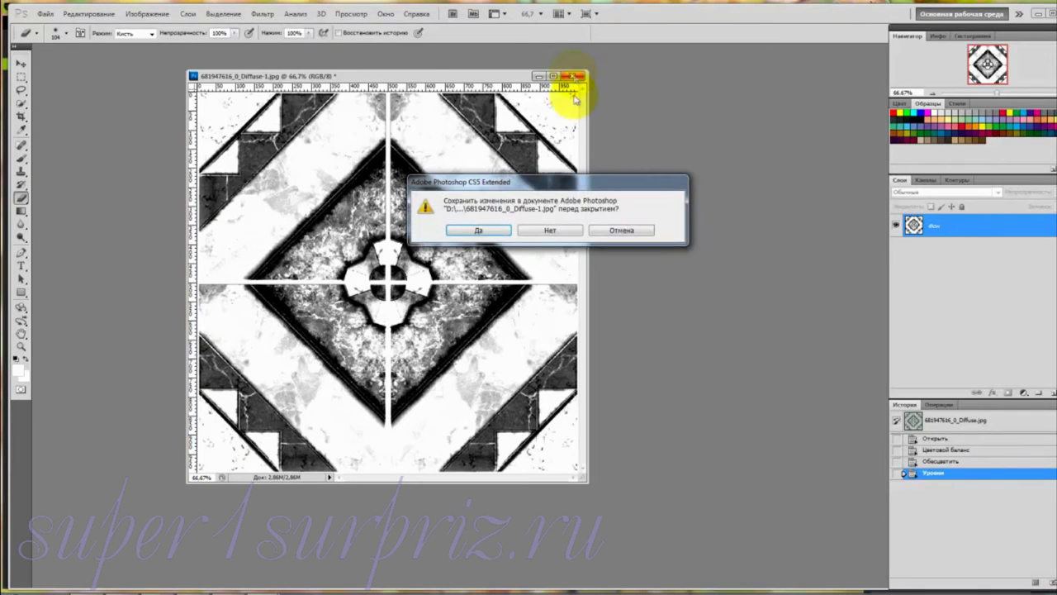
pyautogui.click(561, 231)
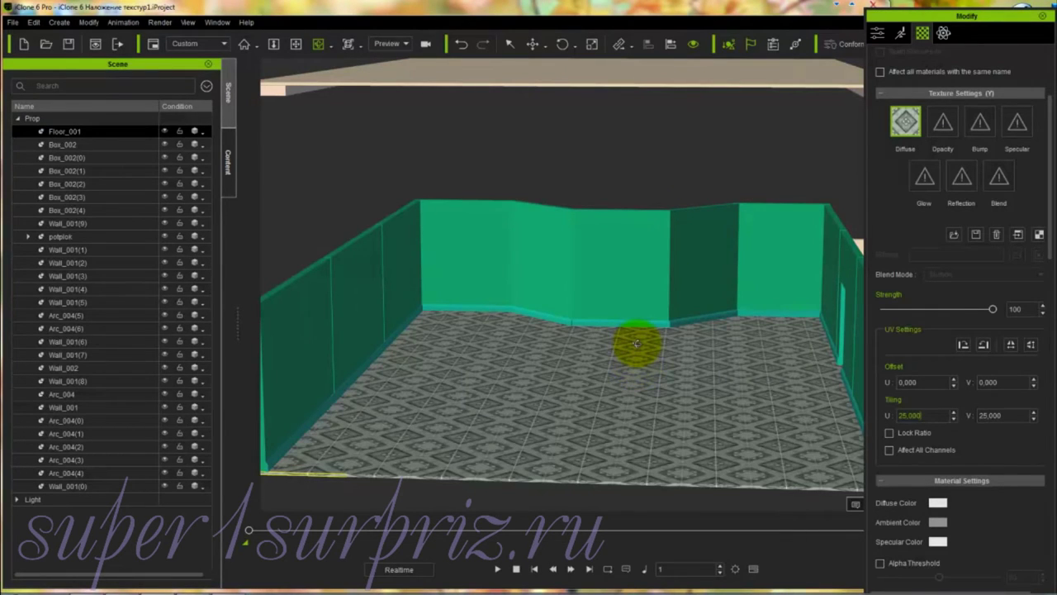
# Step: Switch to iClone and load 681947616_0_Diffuse-1.jpg as the diffuse texture of Floor_001
pyautogui.doubleClick(905, 122)
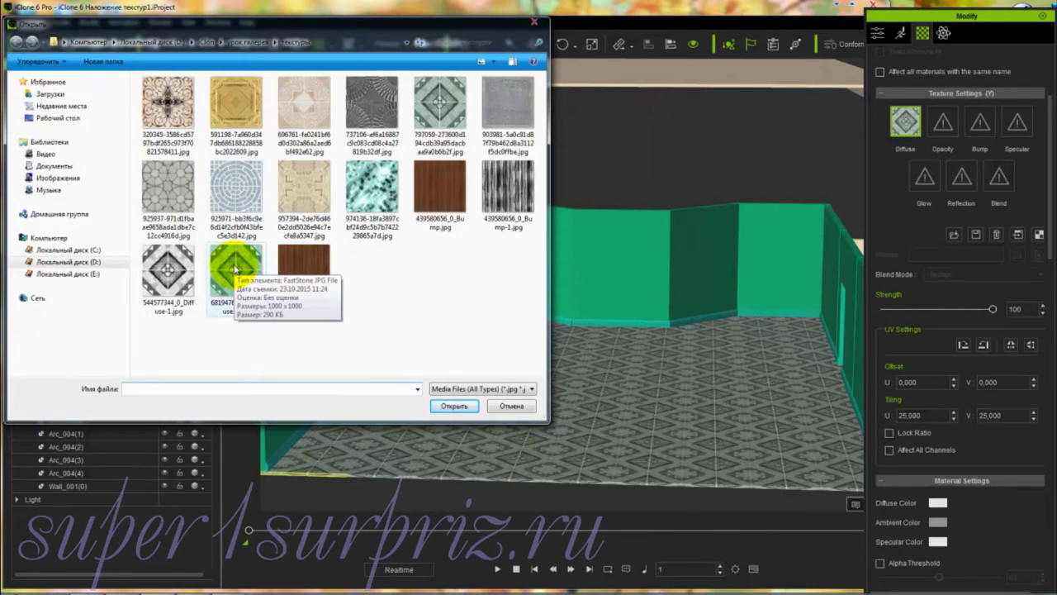
pyautogui.click(236, 268)
pyautogui.click(453, 404)
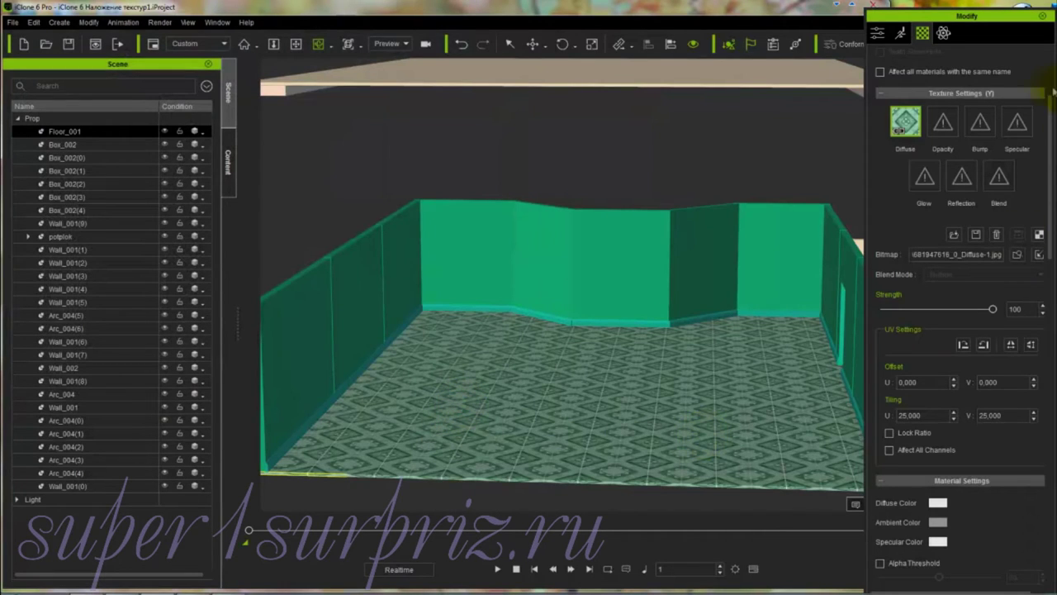
# Step: Load 544577344_0_Diffuse-1.jpg from D: > iClon > урок галерея > текстуры as the floor's bump texture, imported as a grayscale bump map
pyautogui.doubleClick(982, 122)
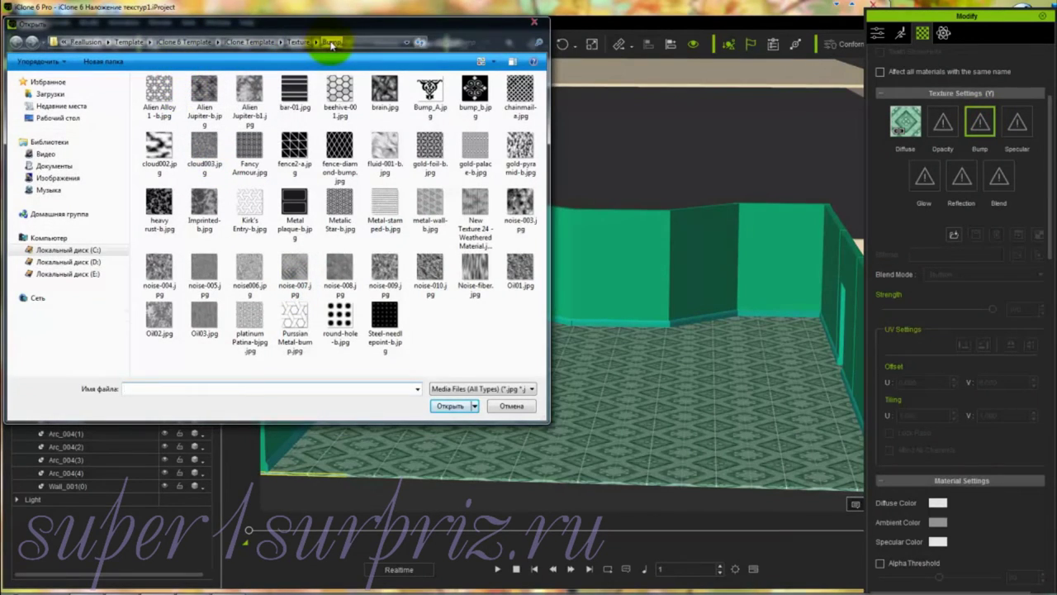
pyautogui.click(76, 263)
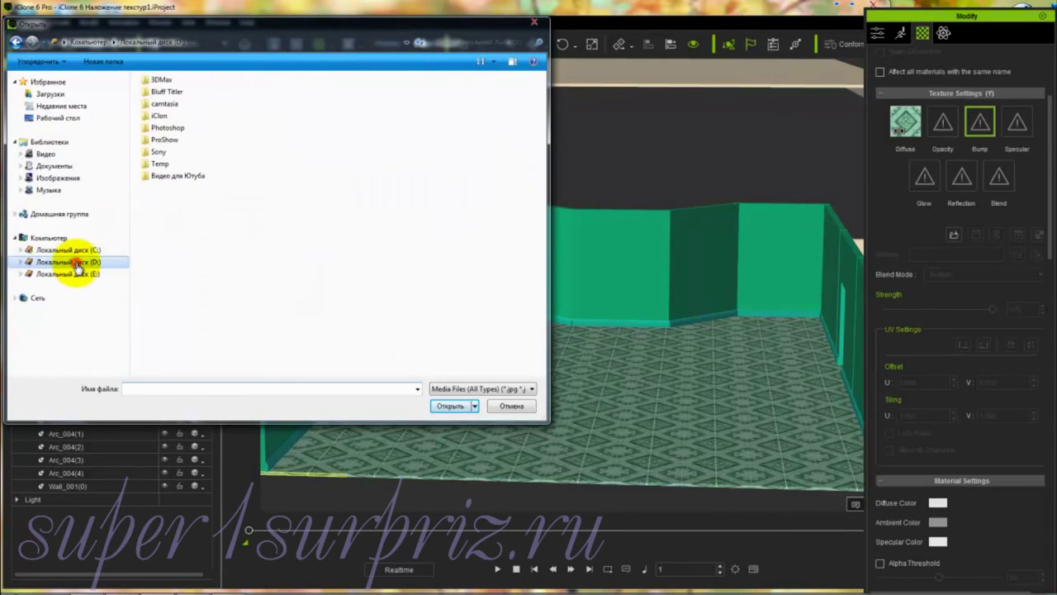
pyautogui.doubleClick(160, 115)
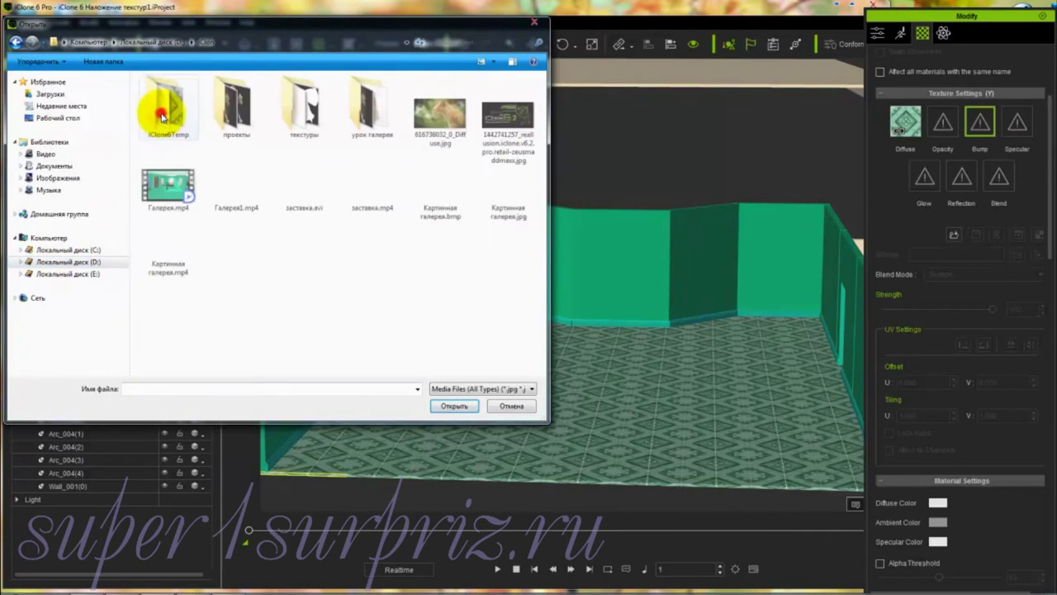
pyautogui.doubleClick(360, 116)
pyautogui.doubleClick(163, 116)
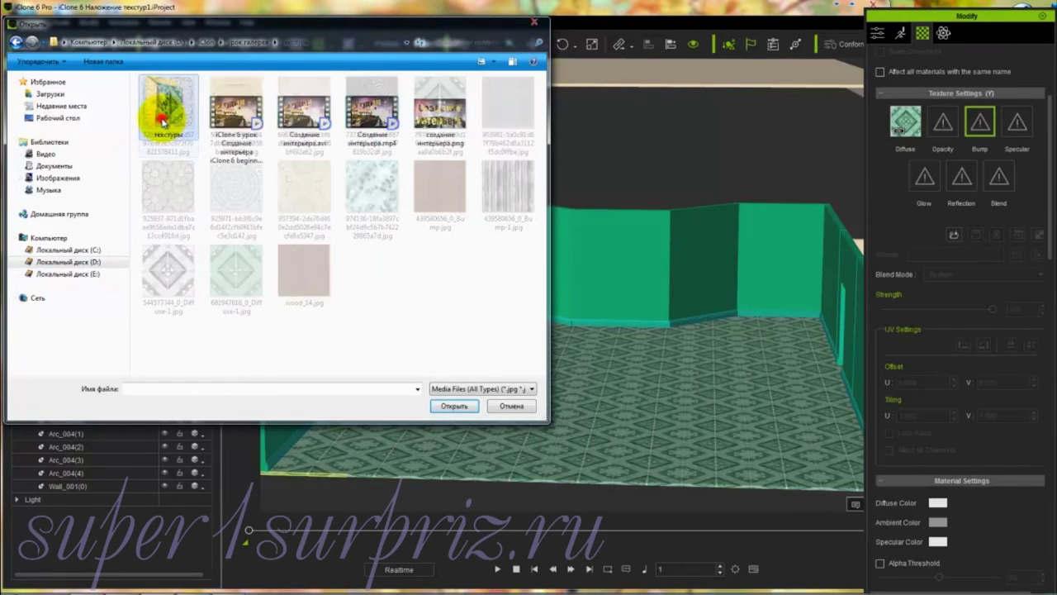
pyautogui.click(165, 276)
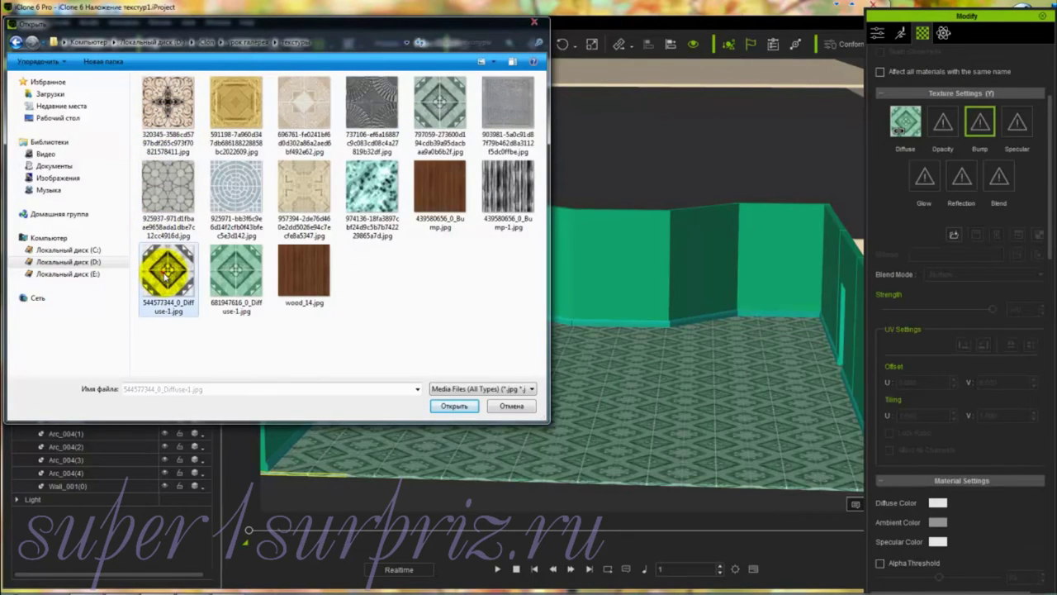
pyautogui.click(453, 406)
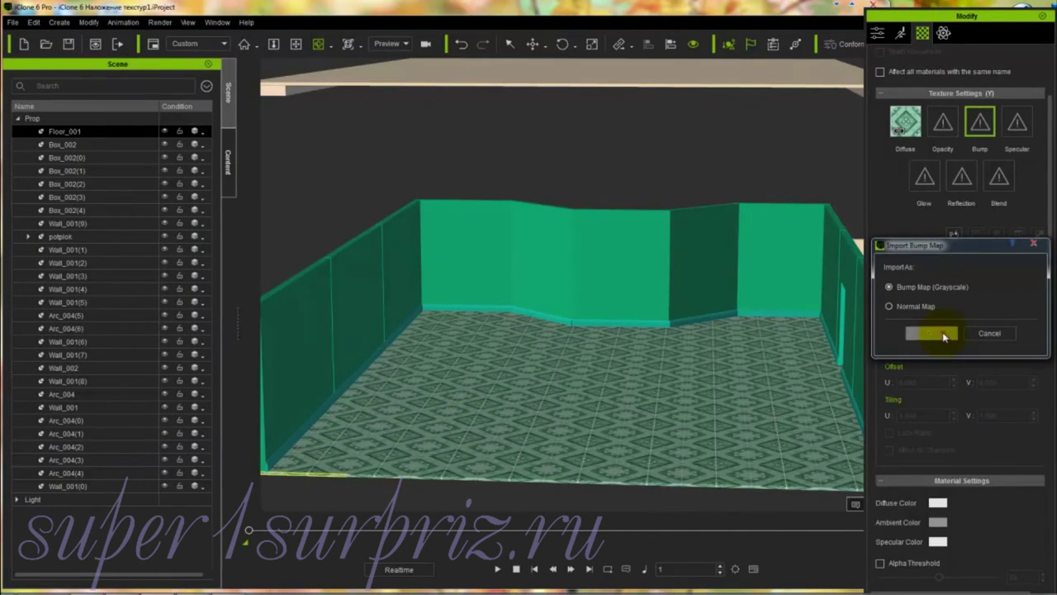
pyautogui.click(943, 334)
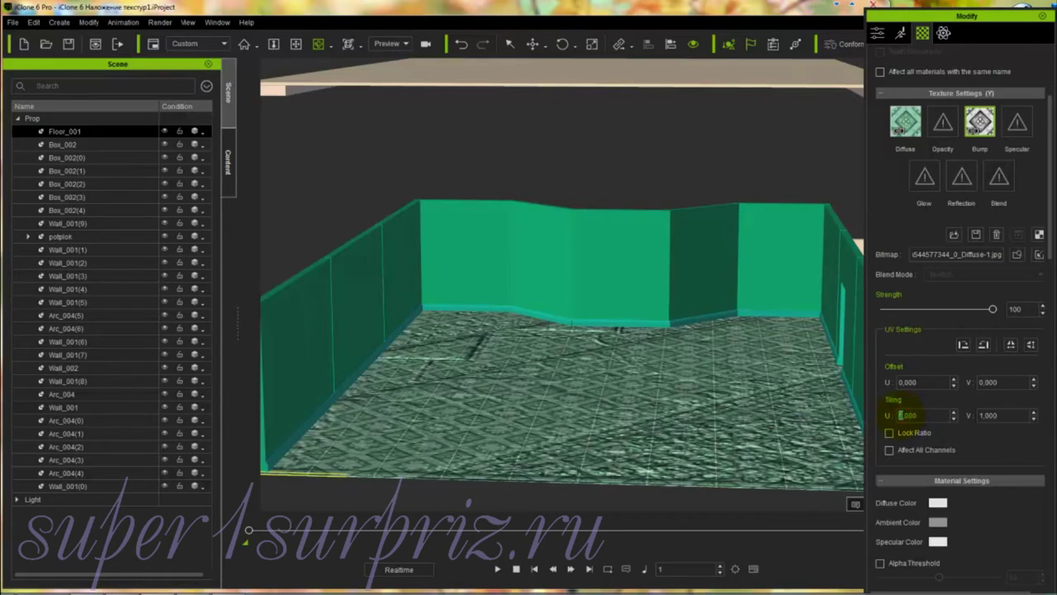
# Step: Set the floor bump map's tiling to 25 in both U and V
pyautogui.doubleClick(983, 415)
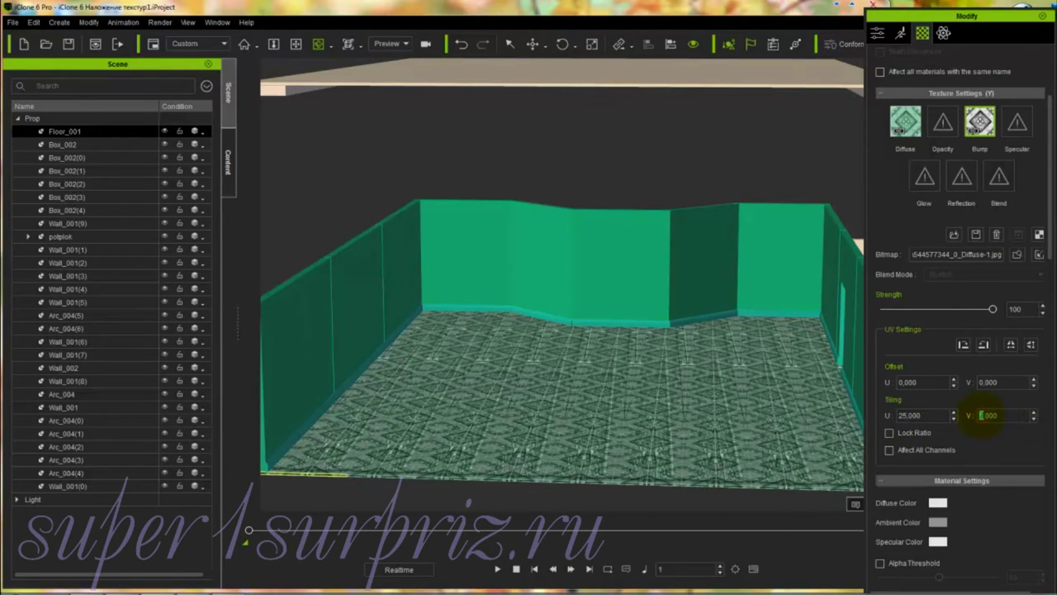
pyautogui.click(938, 414)
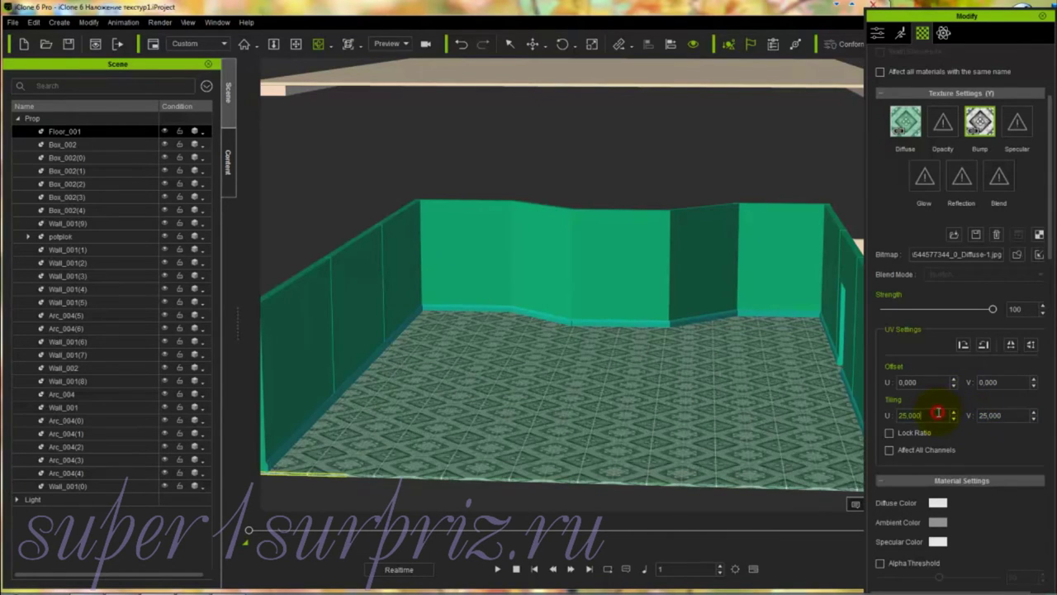
# Step: Set the floor material's glossiness to 28 and enable reflection with a strength of 30
pyautogui.scroll(-5, 989, 543)
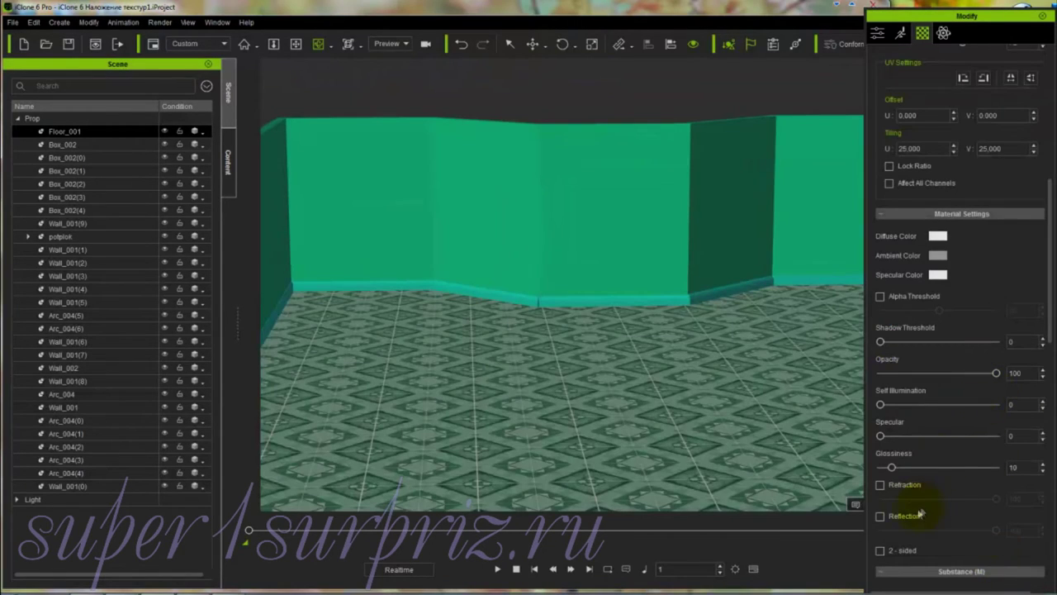
pyautogui.moveTo(892, 469); pyautogui.dragTo(913, 468)
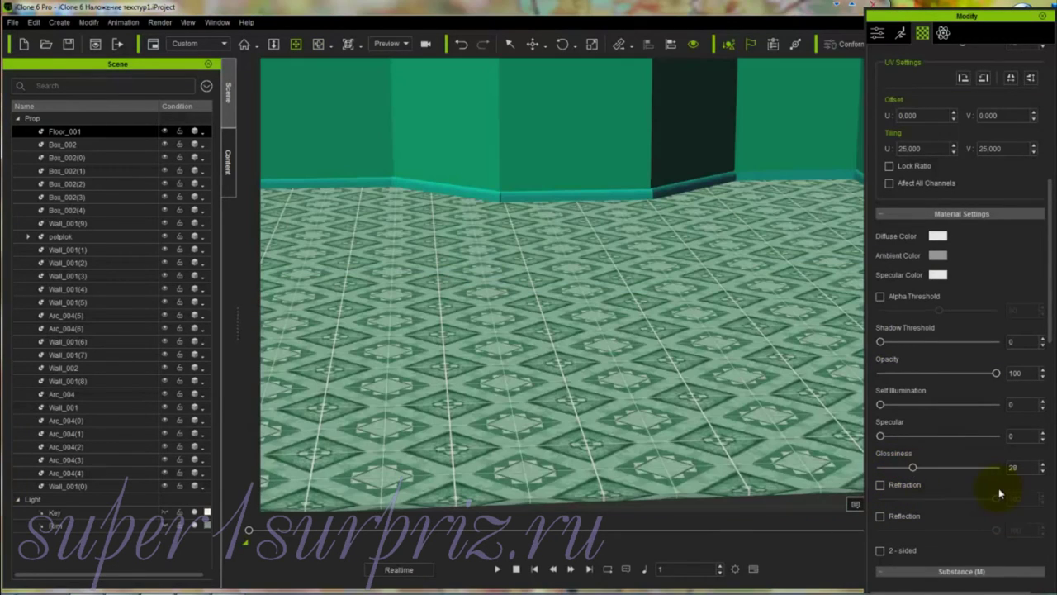
pyautogui.click(880, 516)
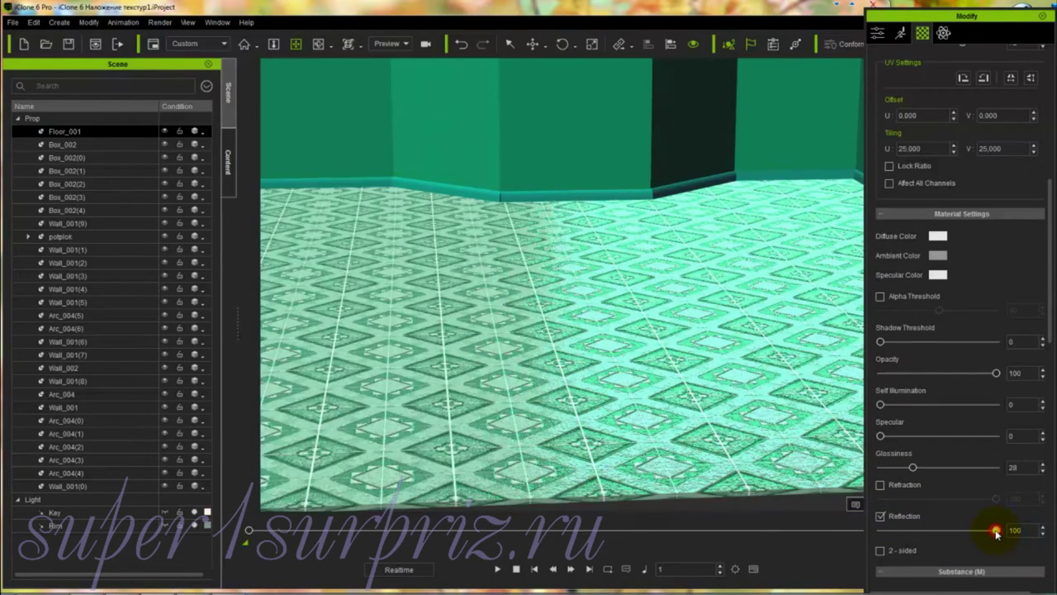
pyautogui.moveTo(996, 532); pyautogui.dragTo(916, 542)
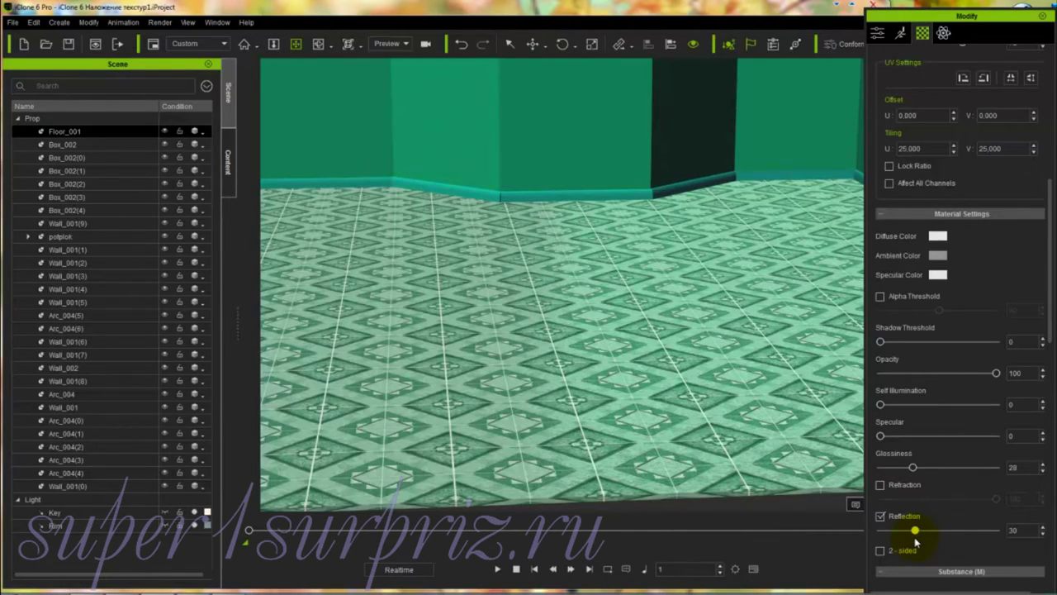
pyautogui.click(618, 373)
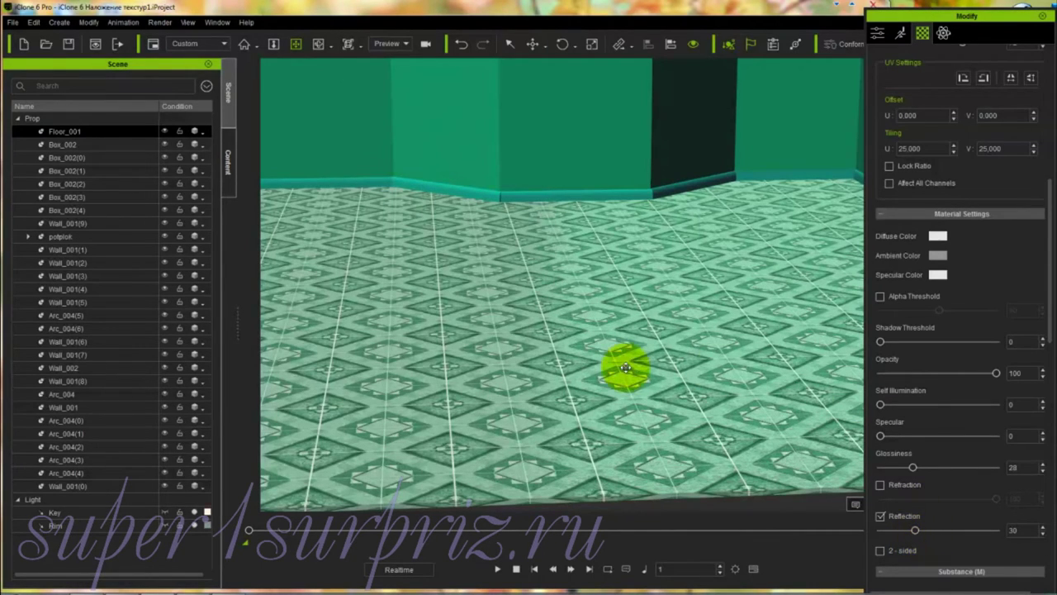
pyautogui.moveTo(609, 377); pyautogui.dragTo(599, 446, button='right')
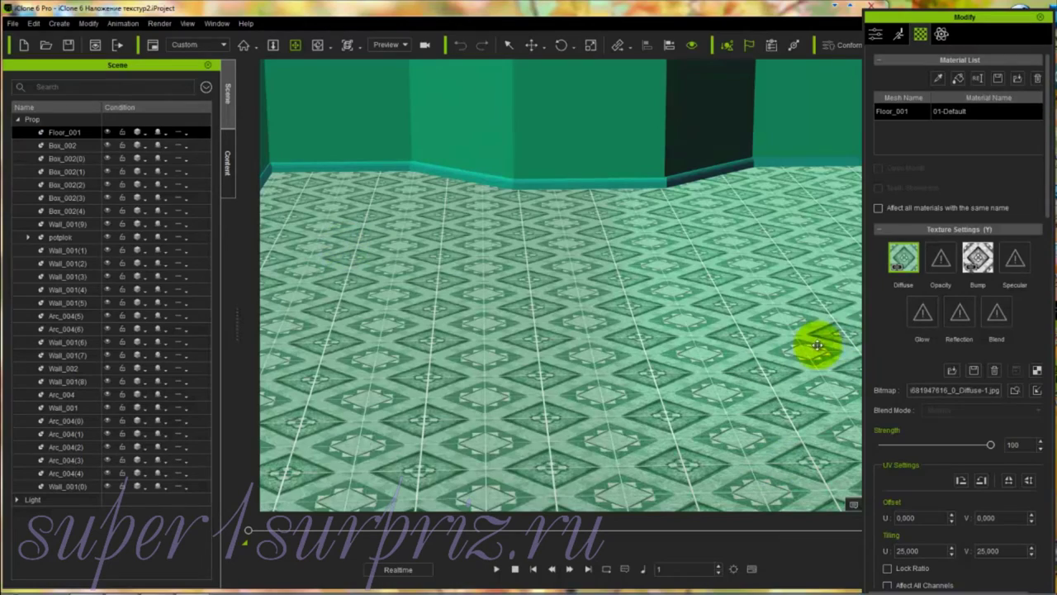
# Step: Pick the green material from one of the main room's walls and apply it to the beige wall Wall_001(9) behind the stairs
pyautogui.moveTo(751, 344); pyautogui.dragTo(288, 337, button='right')
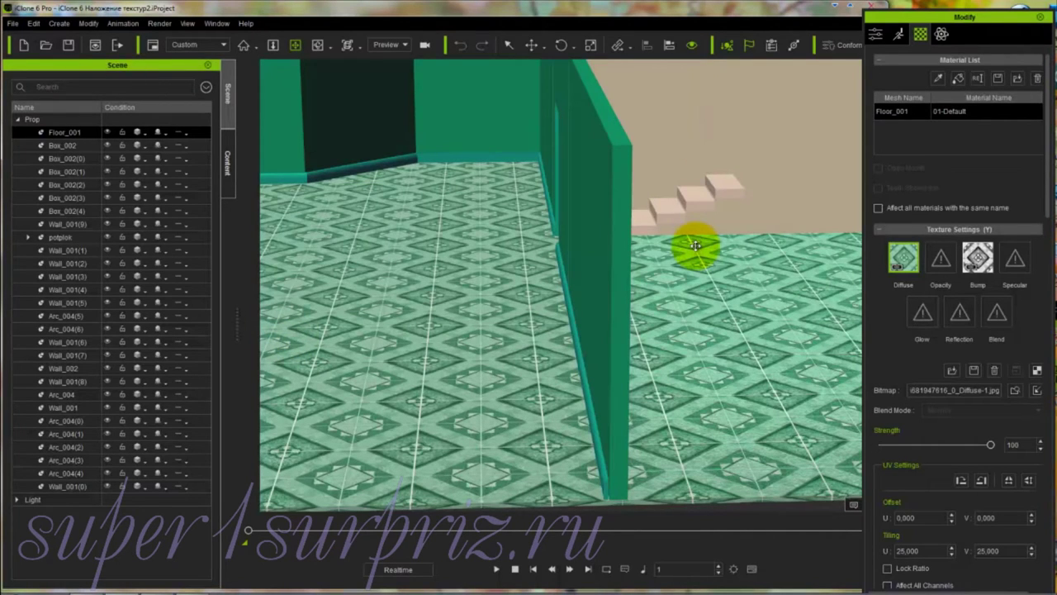
pyautogui.click(58, 225)
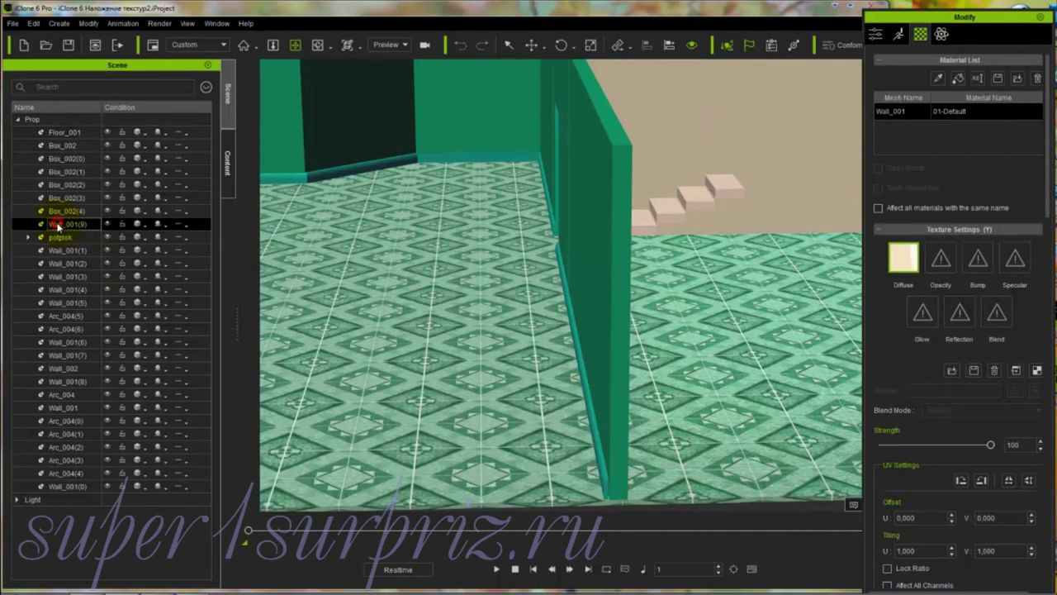
pyautogui.press('z')
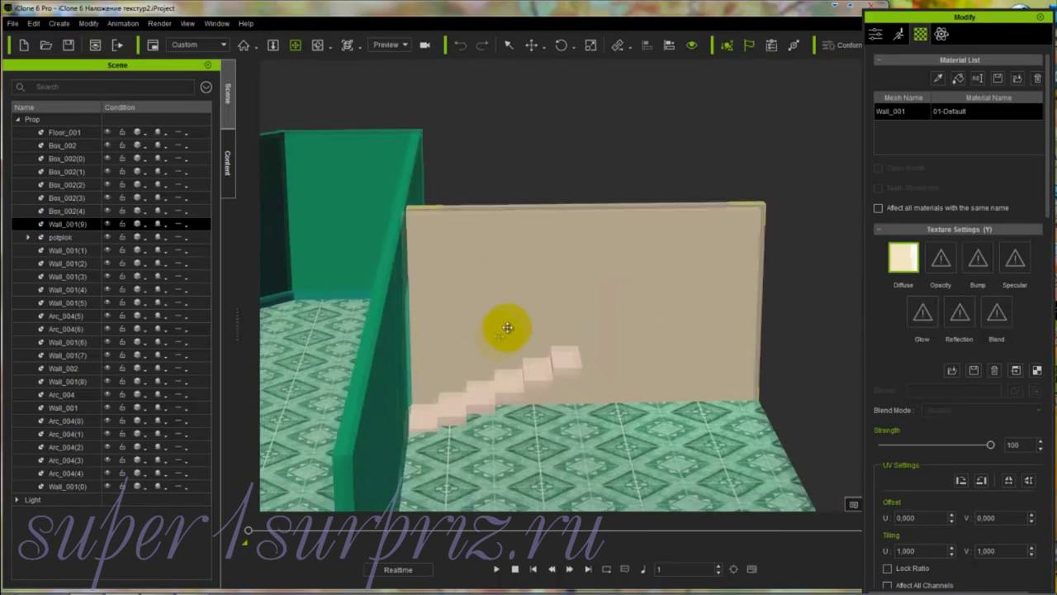
pyautogui.click(543, 347)
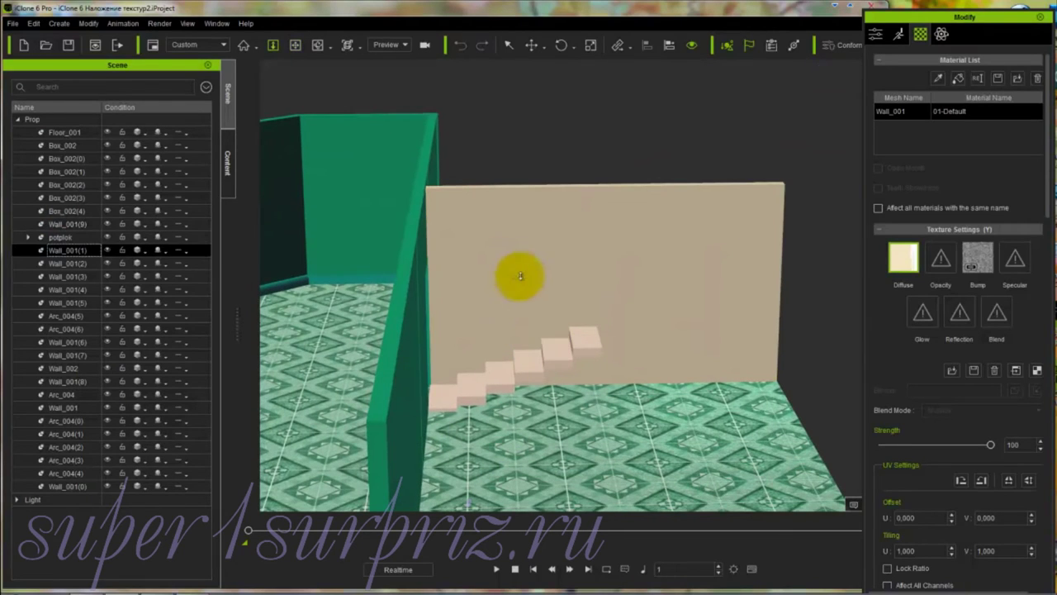
pyautogui.moveTo(521, 255); pyautogui.dragTo(529, 568, button='right')
pyautogui.scroll(-2, 378, 252)
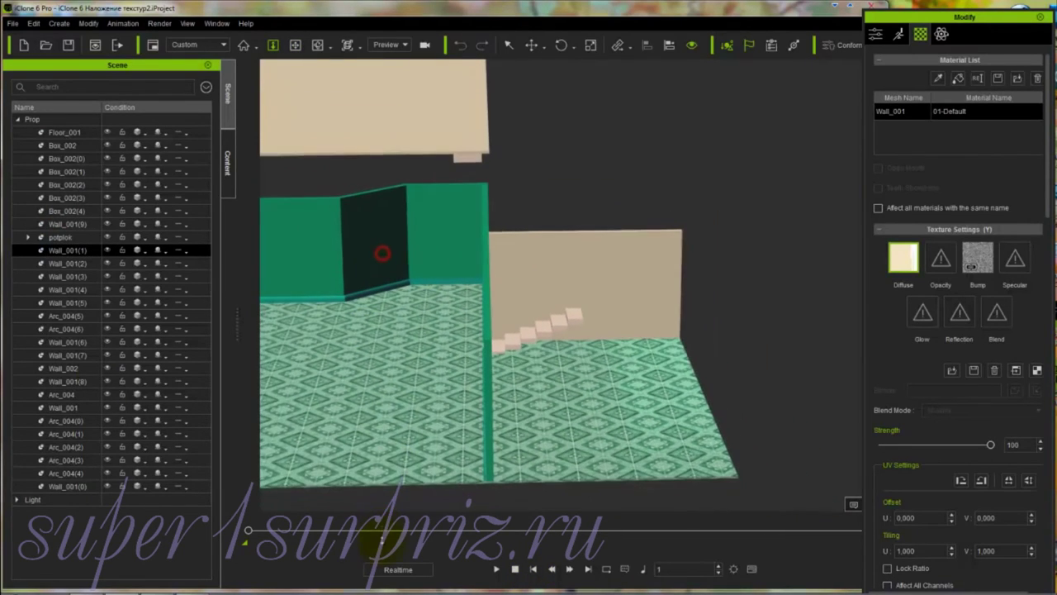
pyautogui.moveTo(380, 343); pyautogui.dragTo(589, 331, button='right')
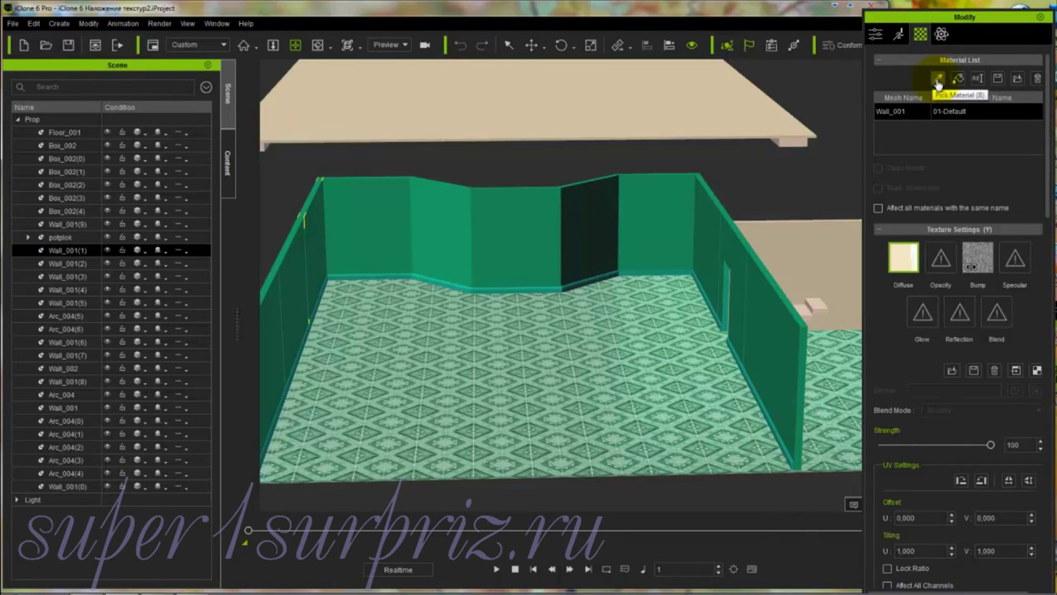
pyautogui.click(938, 80)
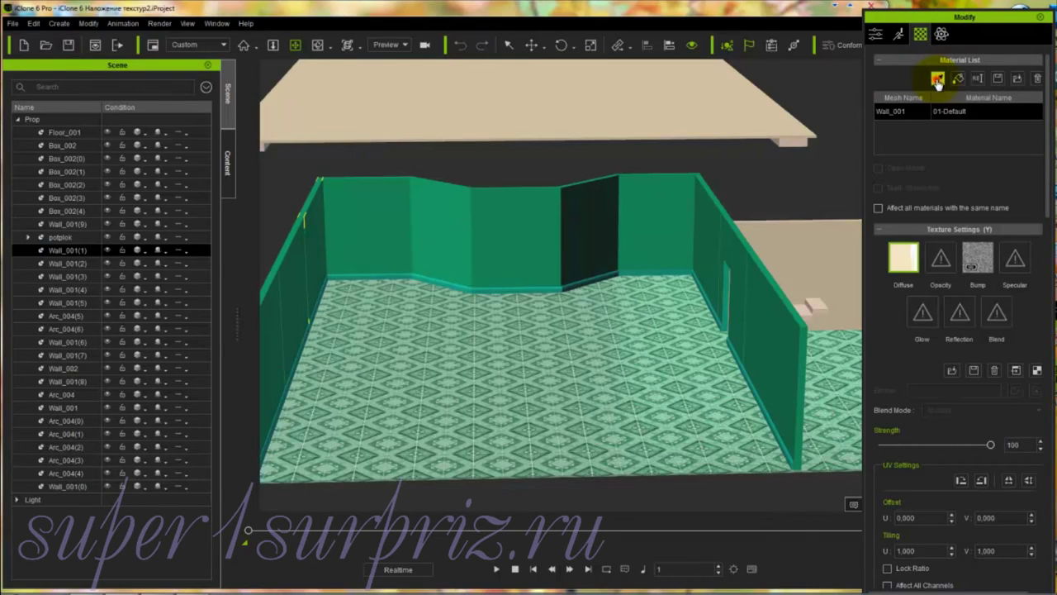
pyautogui.click(315, 237)
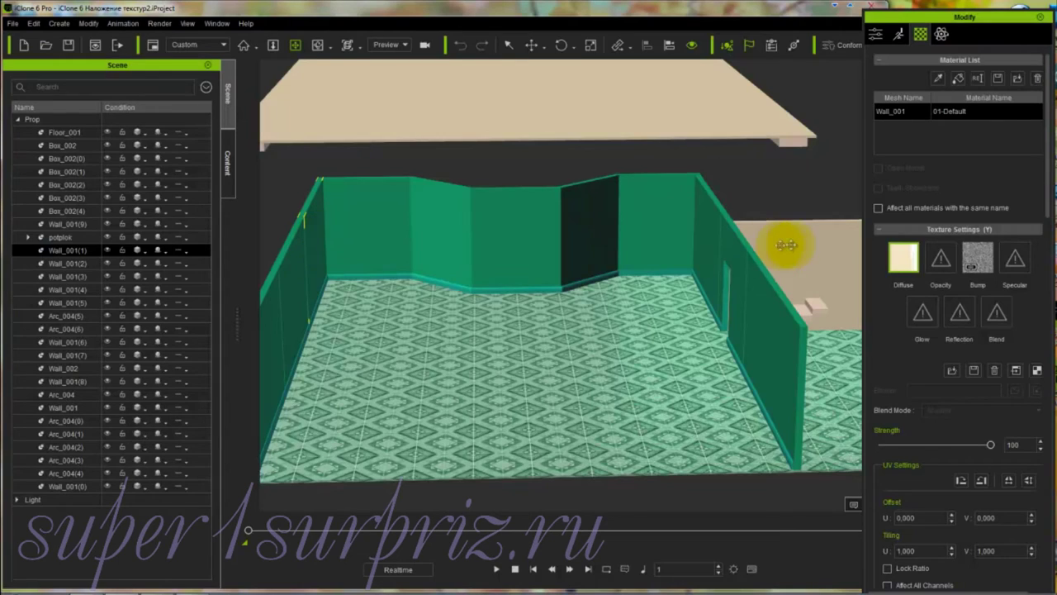
pyautogui.click(958, 81)
pyautogui.click(814, 256)
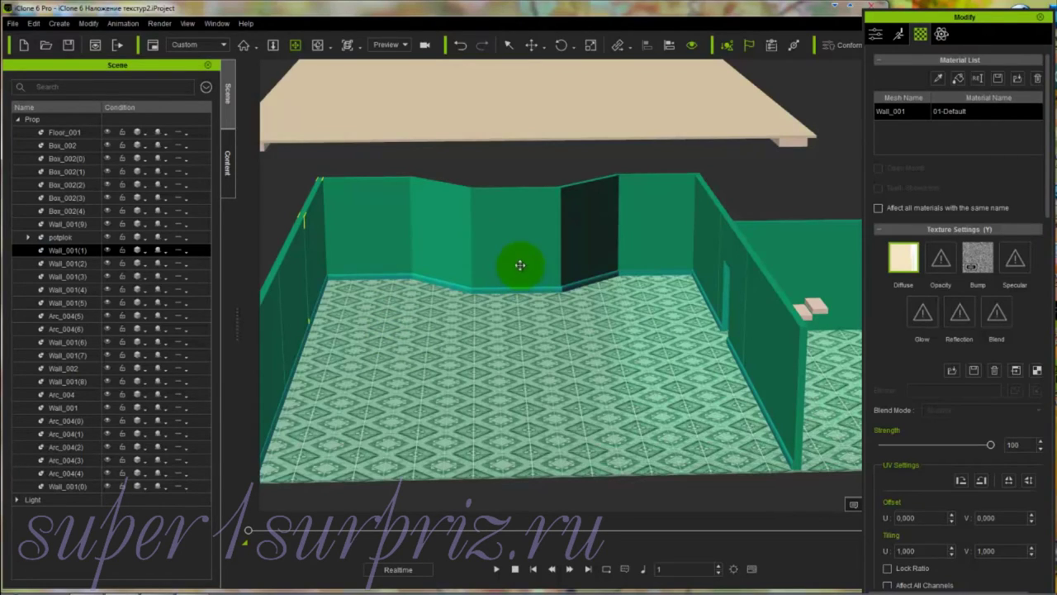
# Step: Attach Wall_001(1) to the tiled floor, Floor_001, as its parent
pyautogui.click(58, 251)
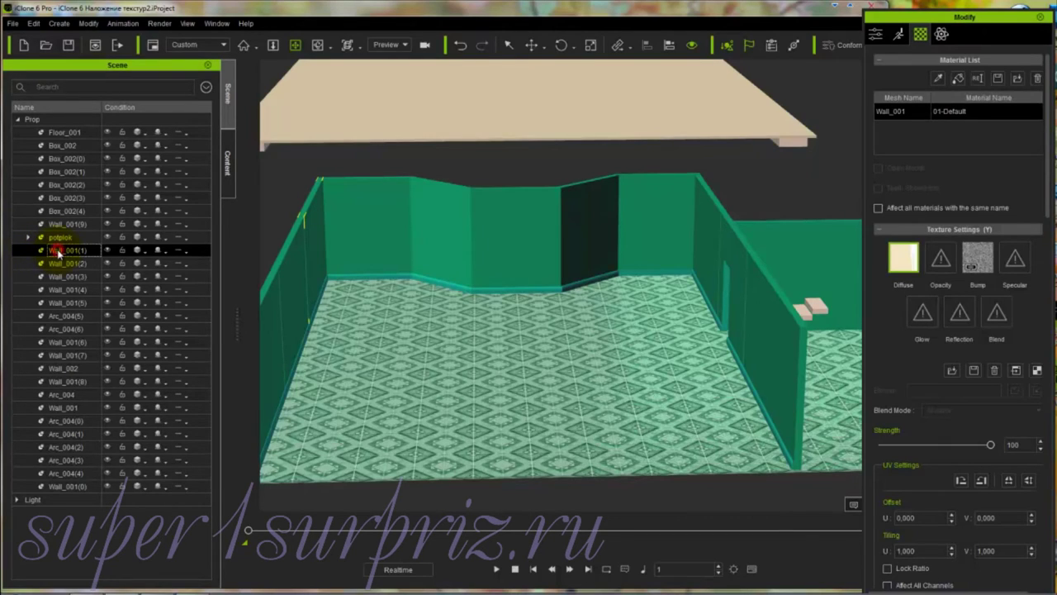
pyautogui.click(875, 35)
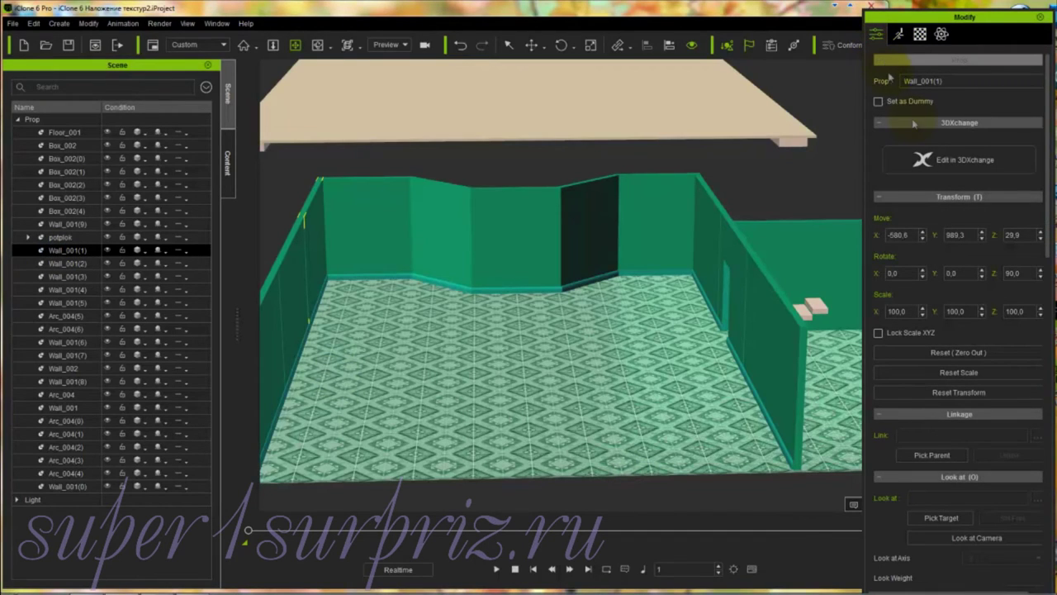
pyautogui.moveTo(1049, 166); pyautogui.dragTo(1040, 275)
pyautogui.scroll(-3, 1040, 282)
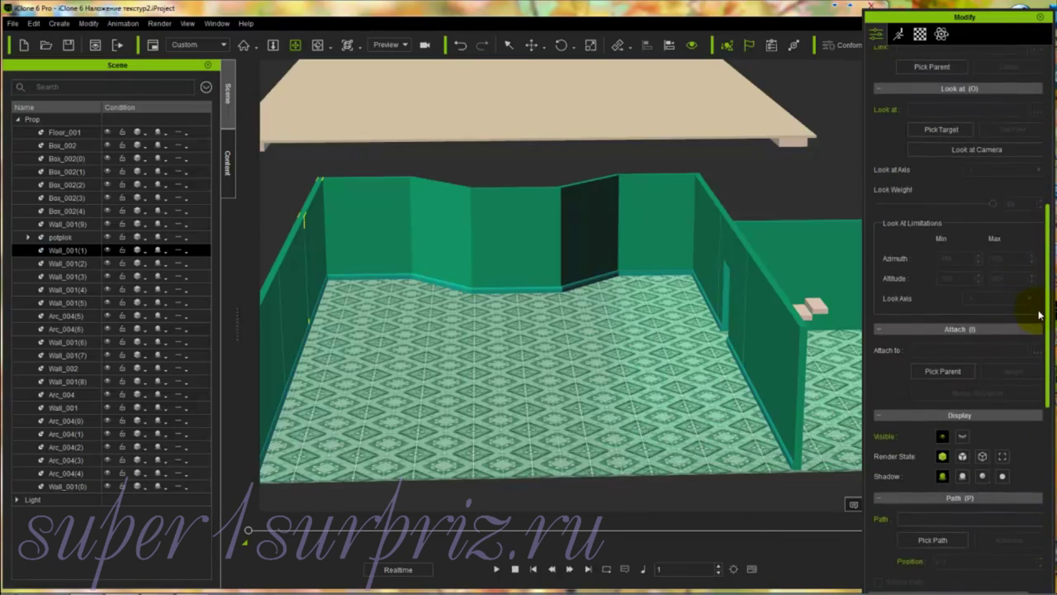
pyautogui.click(948, 375)
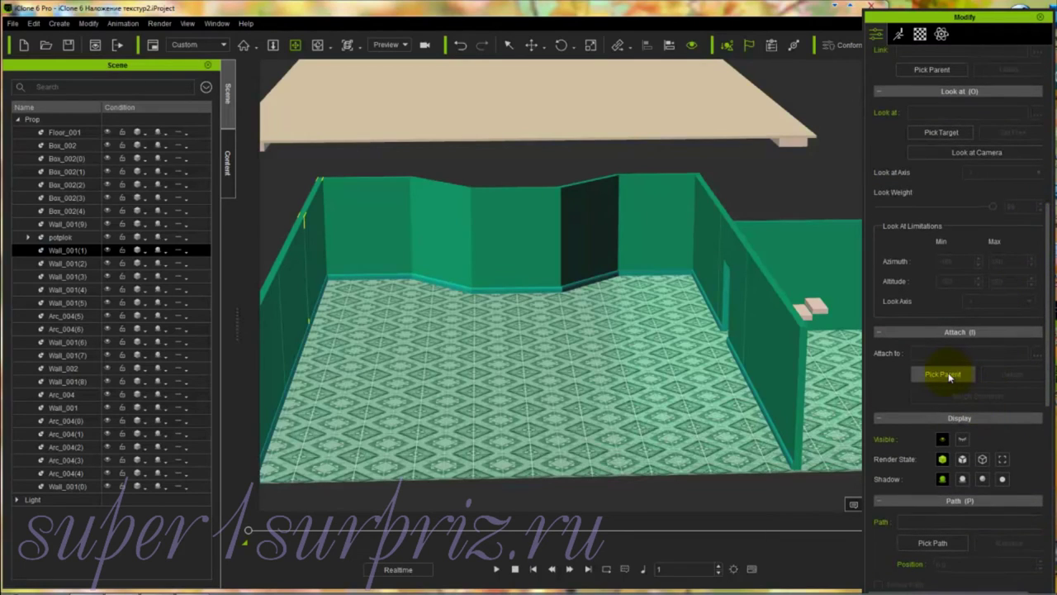
pyautogui.click(559, 428)
# Step: Attach Wall_001(2) and Wall_001(3) to the parent Floor_001
pyautogui.click(52, 263)
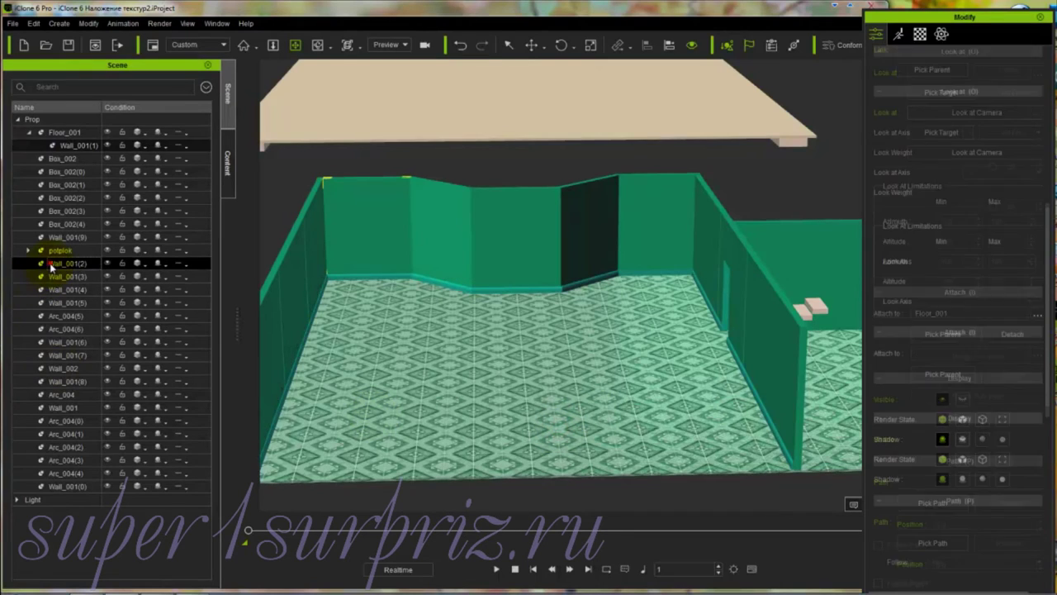
pyautogui.click(941, 373)
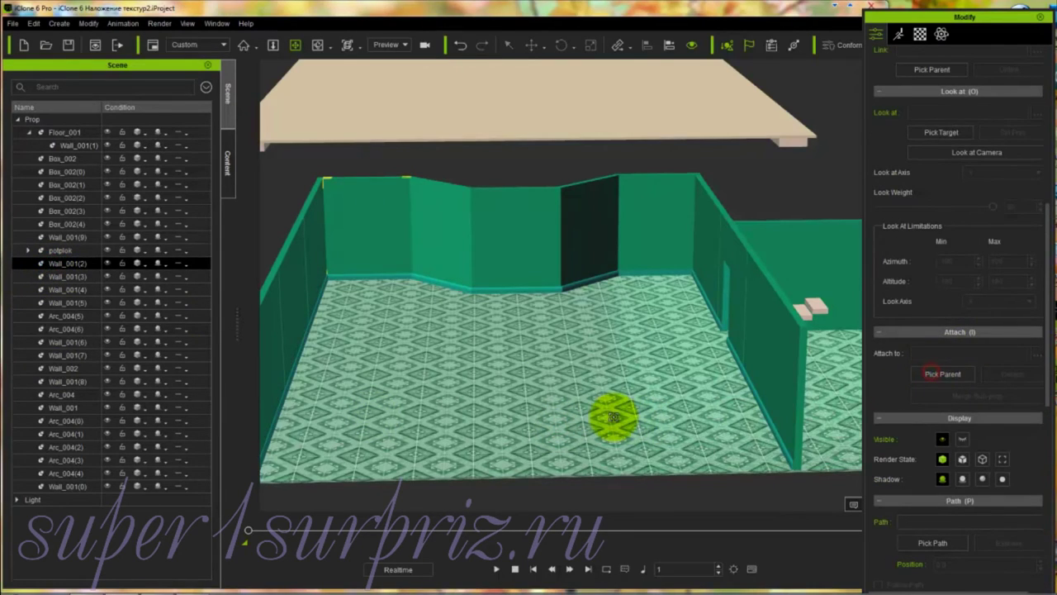
pyautogui.click(612, 417)
pyautogui.click(52, 277)
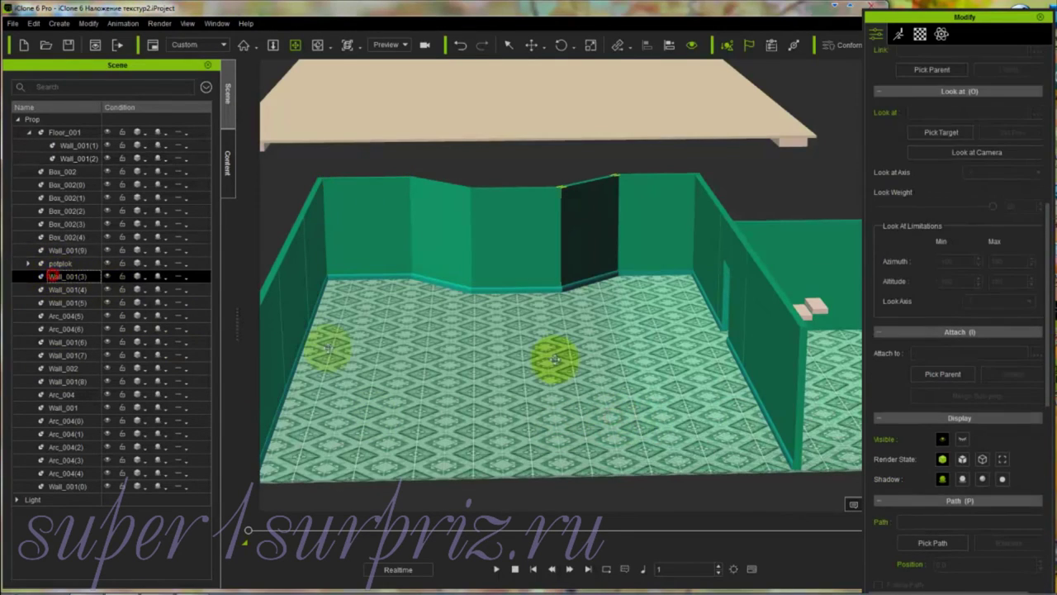
pyautogui.click(949, 374)
pyautogui.click(640, 373)
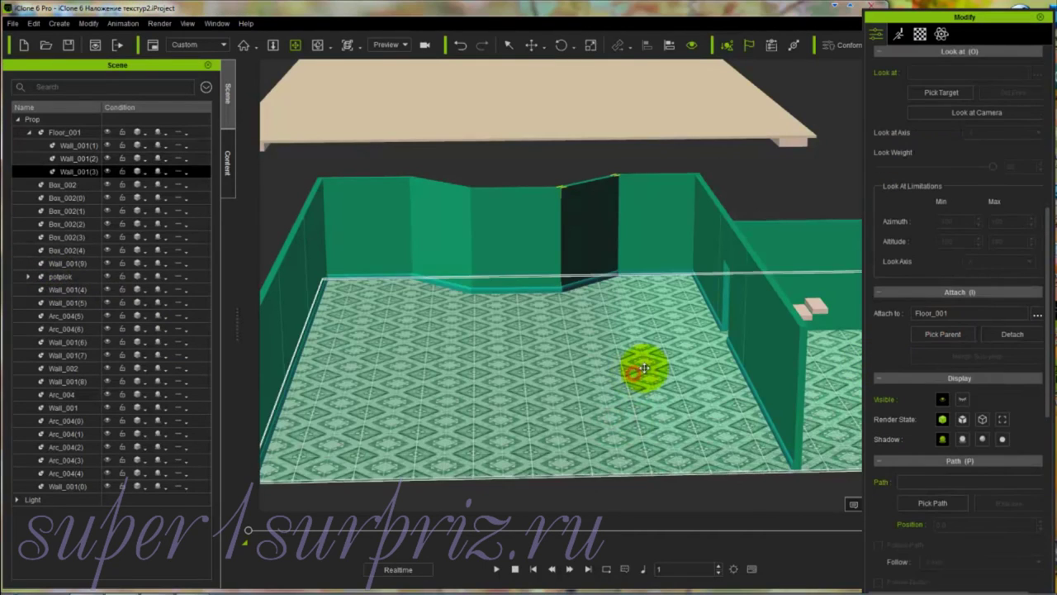
# Step: Attach Wall_001(4) and Wall_001(5) to the parent Floor_001
pyautogui.click(62, 290)
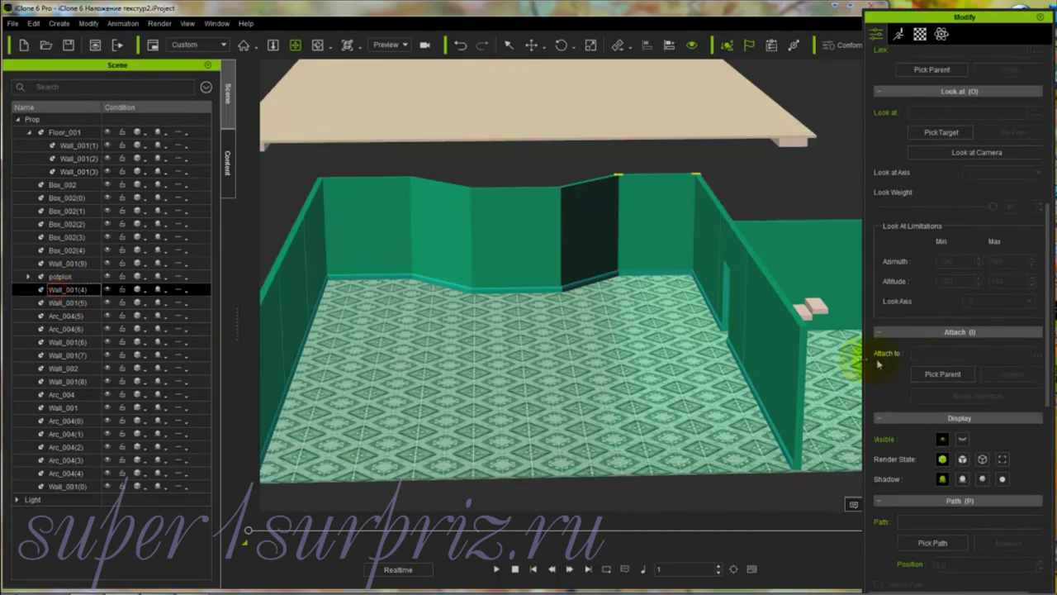
pyautogui.click(946, 376)
pyautogui.click(465, 378)
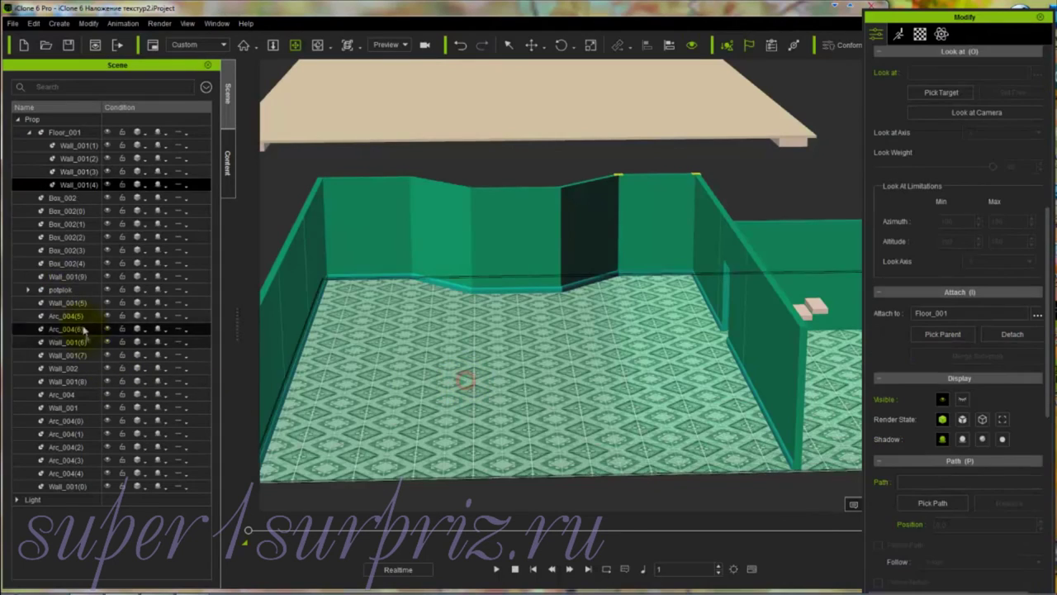
pyautogui.click(62, 303)
pyautogui.click(942, 374)
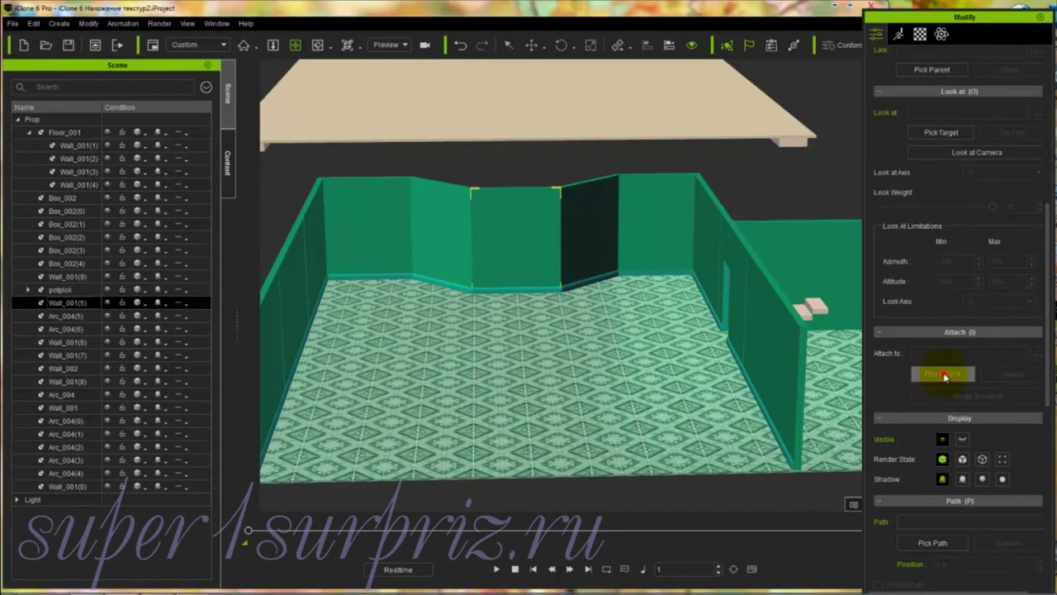
pyautogui.click(595, 382)
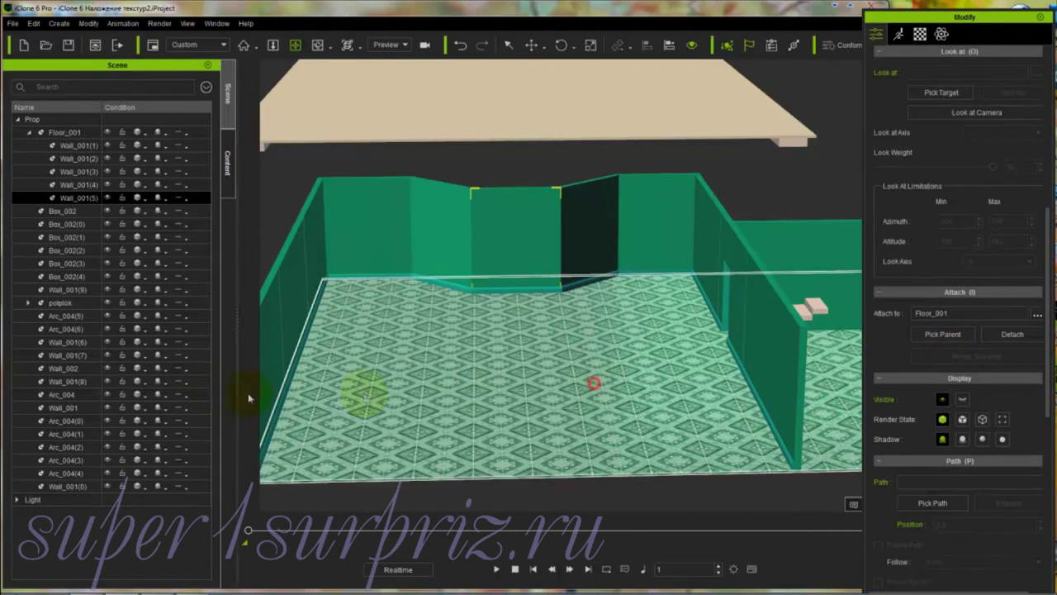
# Step: Attach the Arc_004(5) and Arc_004(6) props to the parent Floor_001
pyautogui.click(55, 316)
pyautogui.click(942, 374)
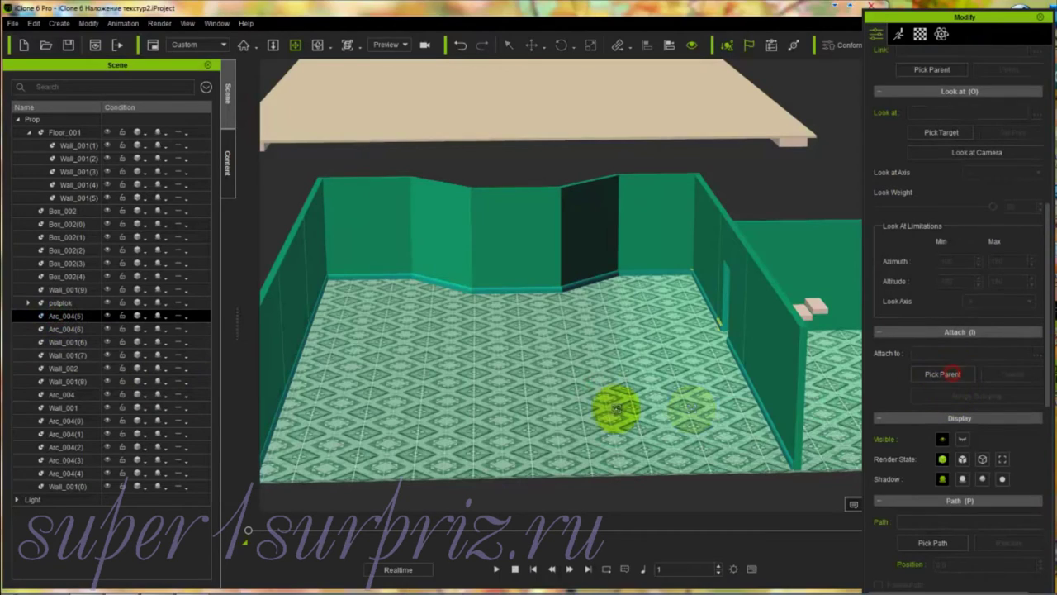
pyautogui.click(611, 408)
pyautogui.click(63, 328)
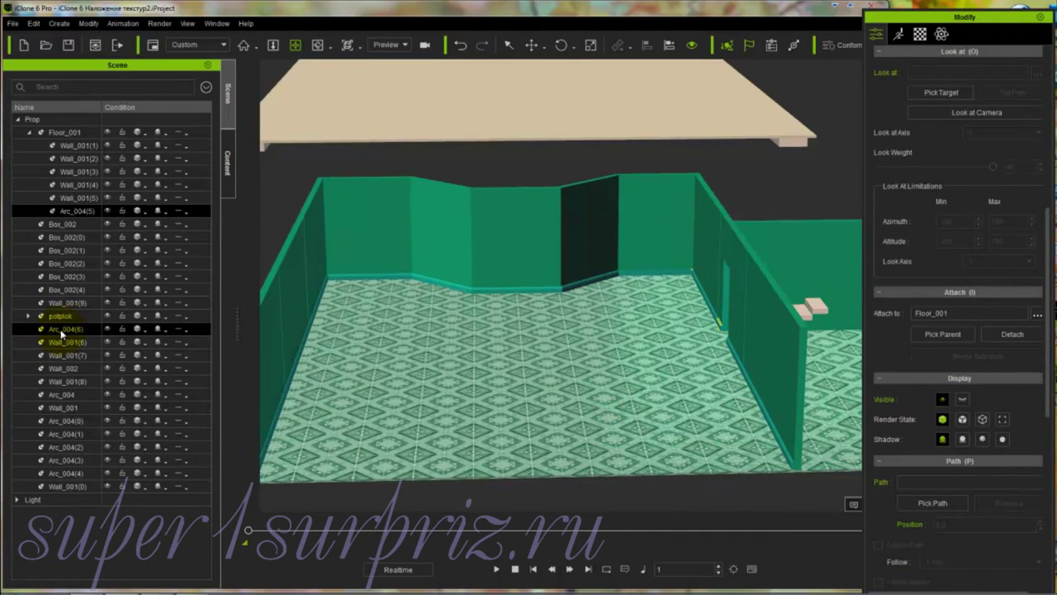
pyautogui.click(943, 374)
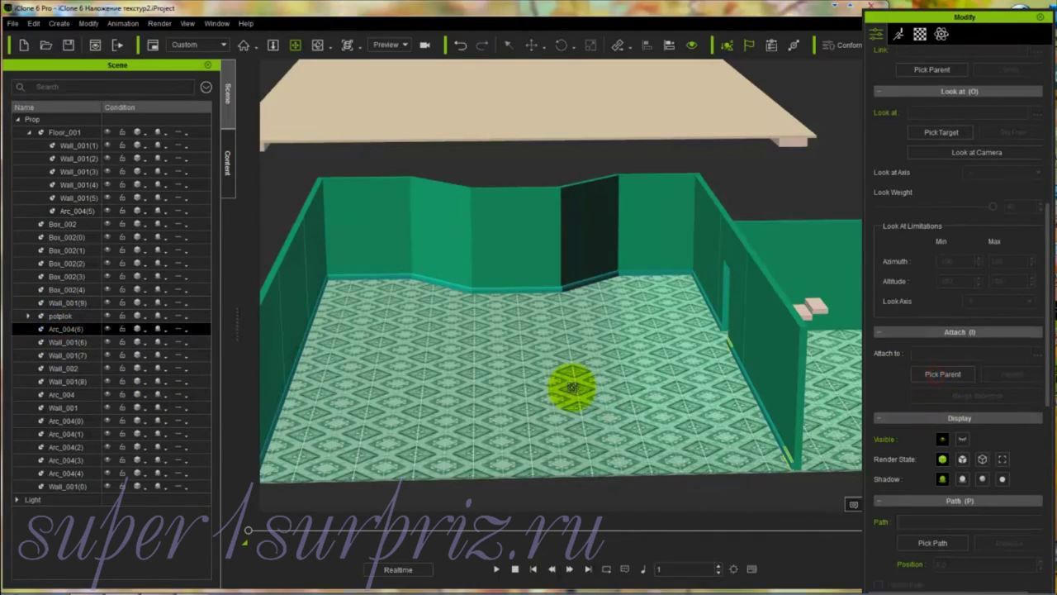
pyautogui.click(572, 386)
# Step: Attach Wall_001(6) and Wall_001(7) to the parent Floor_001
pyautogui.click(64, 341)
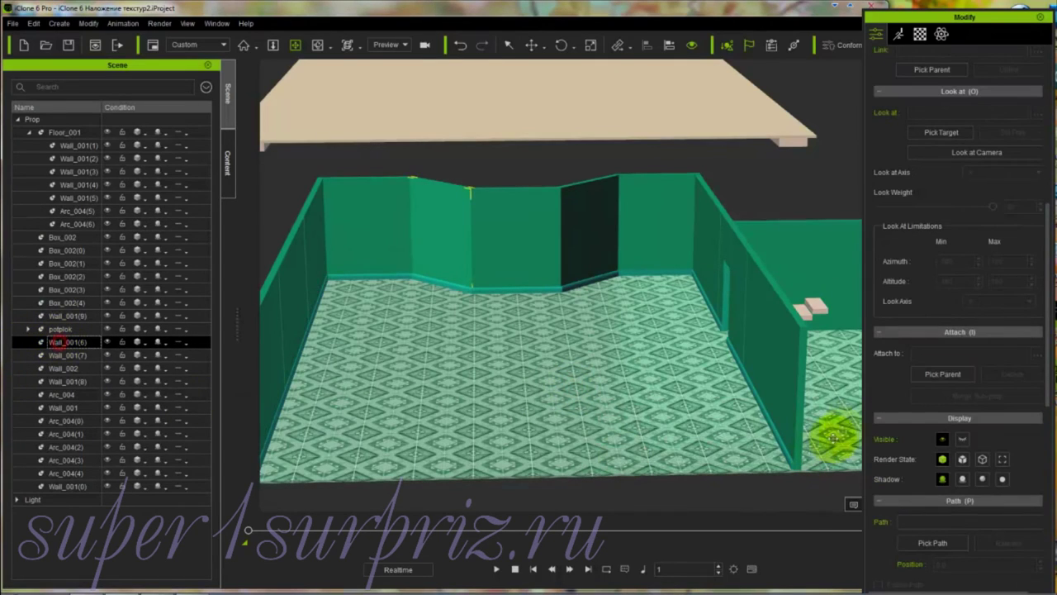
pyautogui.click(950, 373)
pyautogui.click(621, 387)
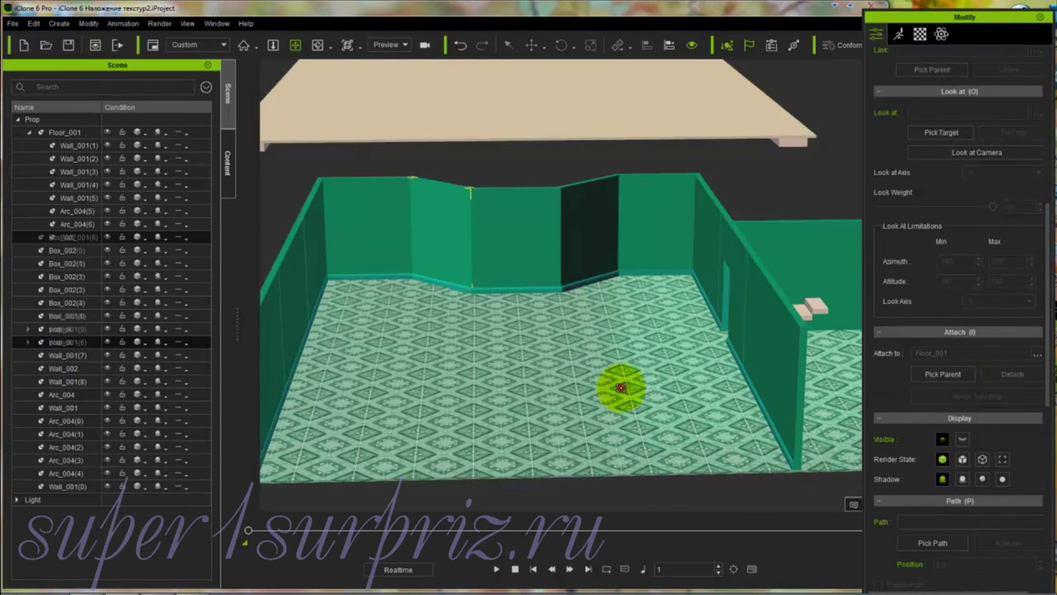
pyautogui.click(66, 355)
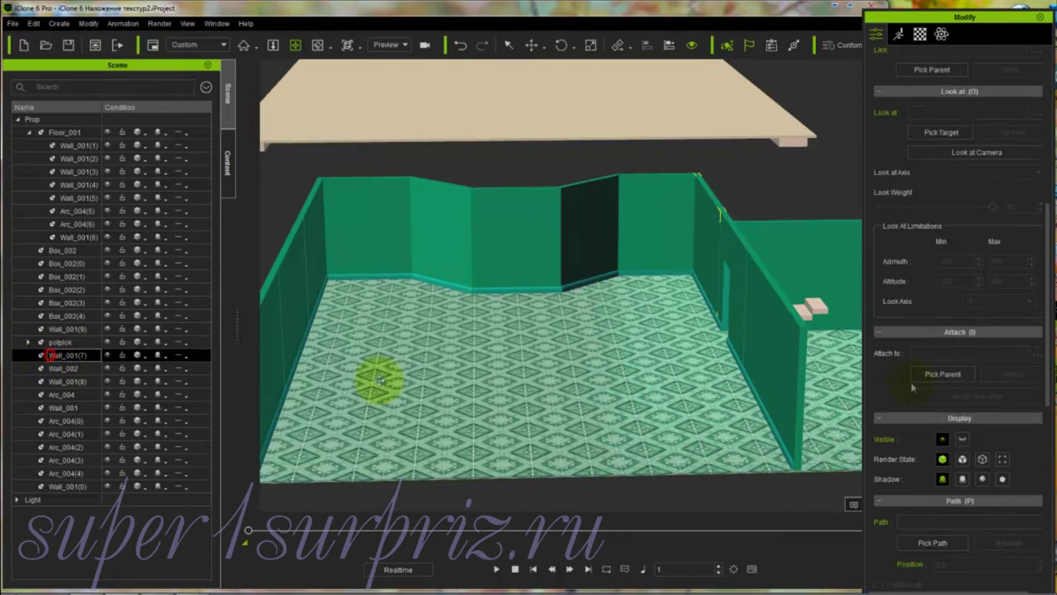
pyautogui.click(942, 374)
pyautogui.click(559, 419)
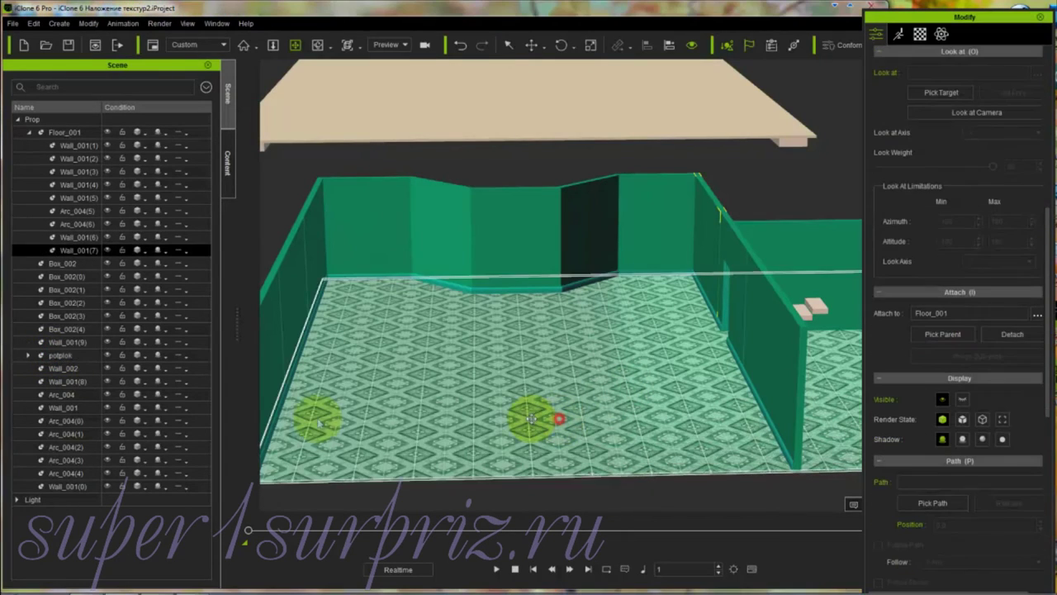
# Step: Attach the doorway wall Wall_002 and the adjoining Wall_001(8) to the parent Floor_001
pyautogui.click(58, 367)
pyautogui.click(940, 375)
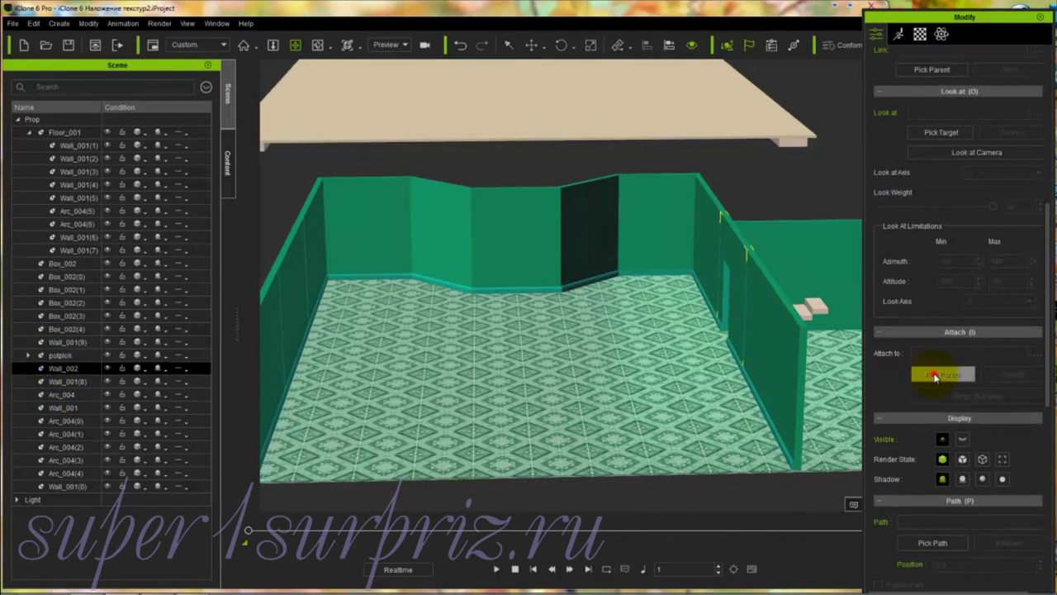
pyautogui.click(578, 404)
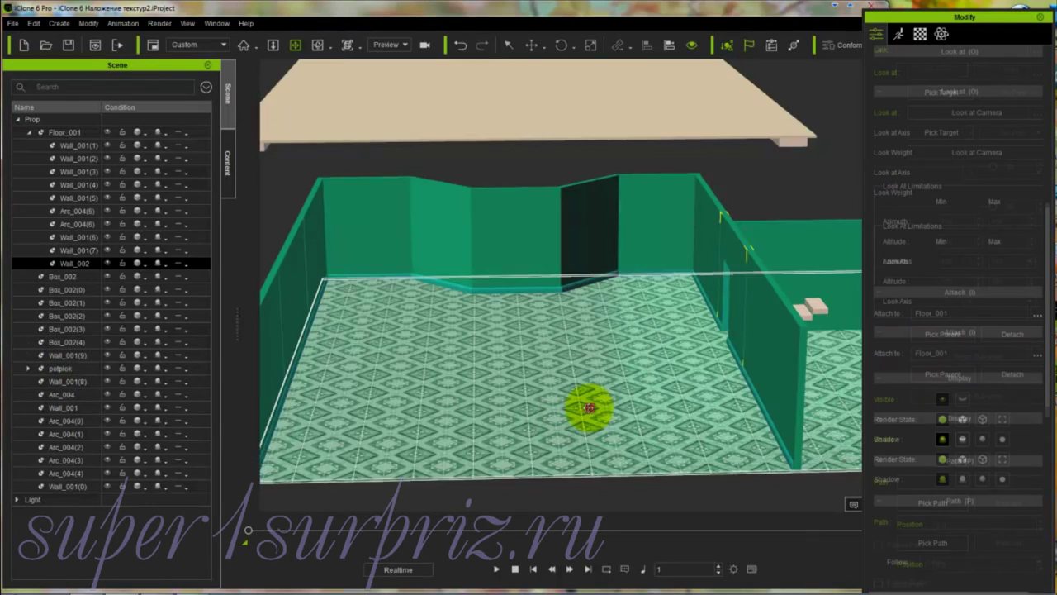
pyautogui.click(57, 382)
pyautogui.click(942, 374)
pyautogui.click(573, 389)
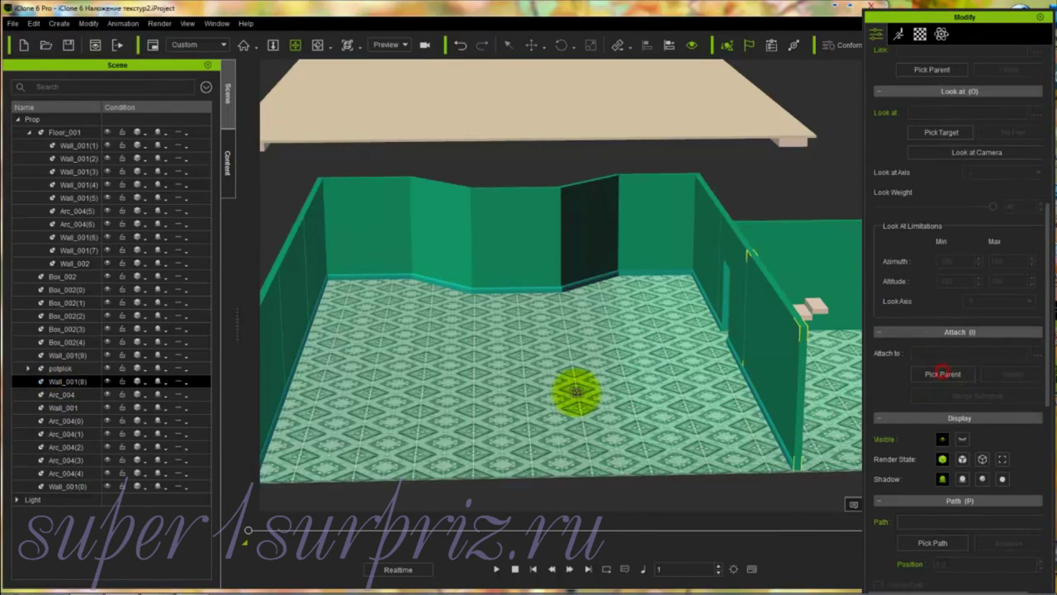
# Step: Attach Arc_004 and Wall_001 to the parent Floor_001
pyautogui.click(60, 395)
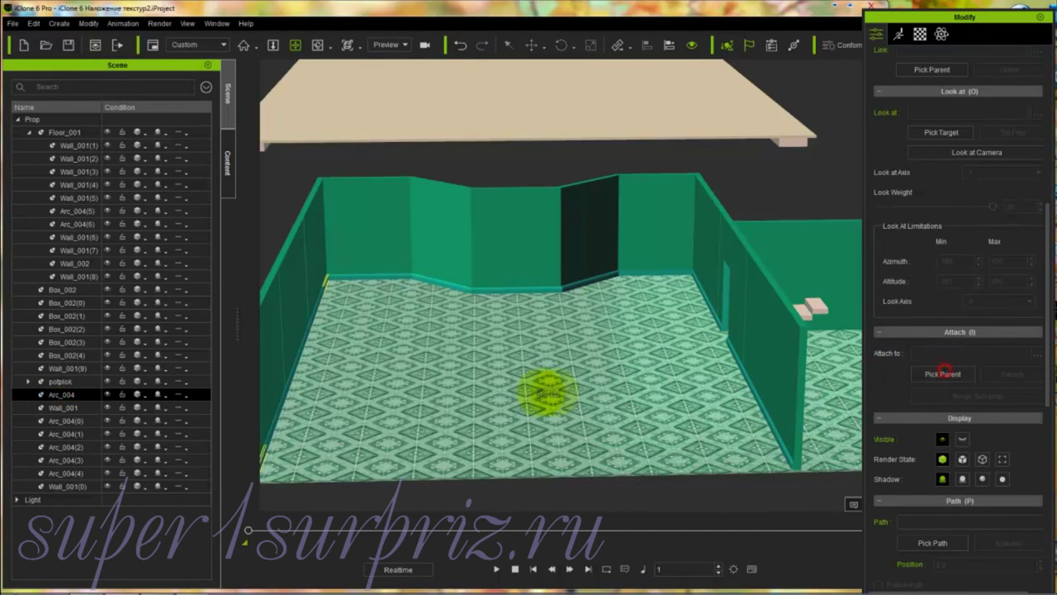
pyautogui.click(545, 388)
pyautogui.click(57, 408)
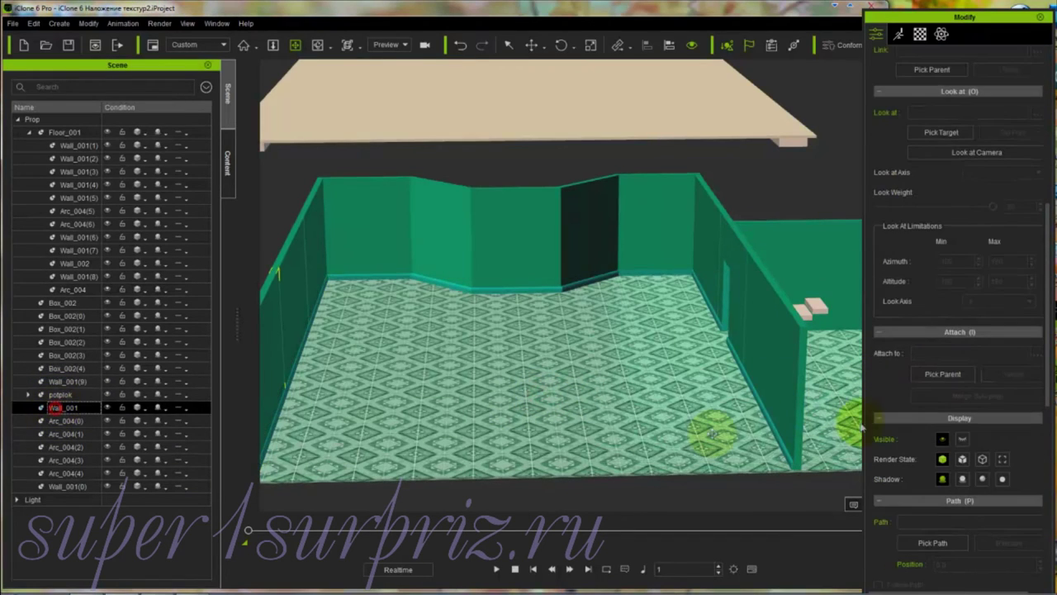
pyautogui.click(929, 373)
pyautogui.click(603, 408)
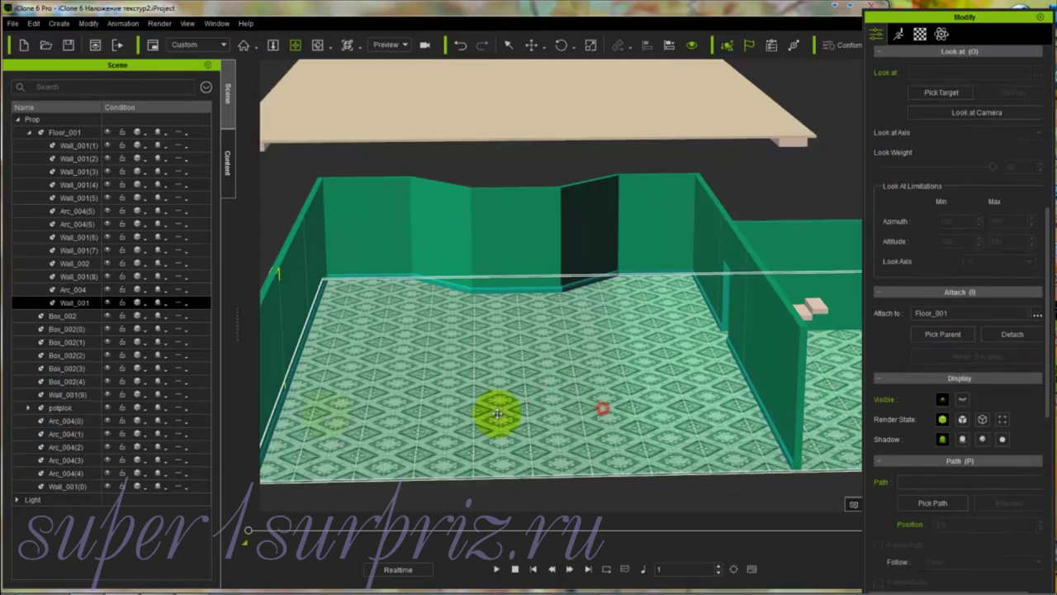
# Step: Attach the Arc_004(0) and Arc_004(1) props to the parent Floor_001
pyautogui.click(53, 420)
pyautogui.click(950, 375)
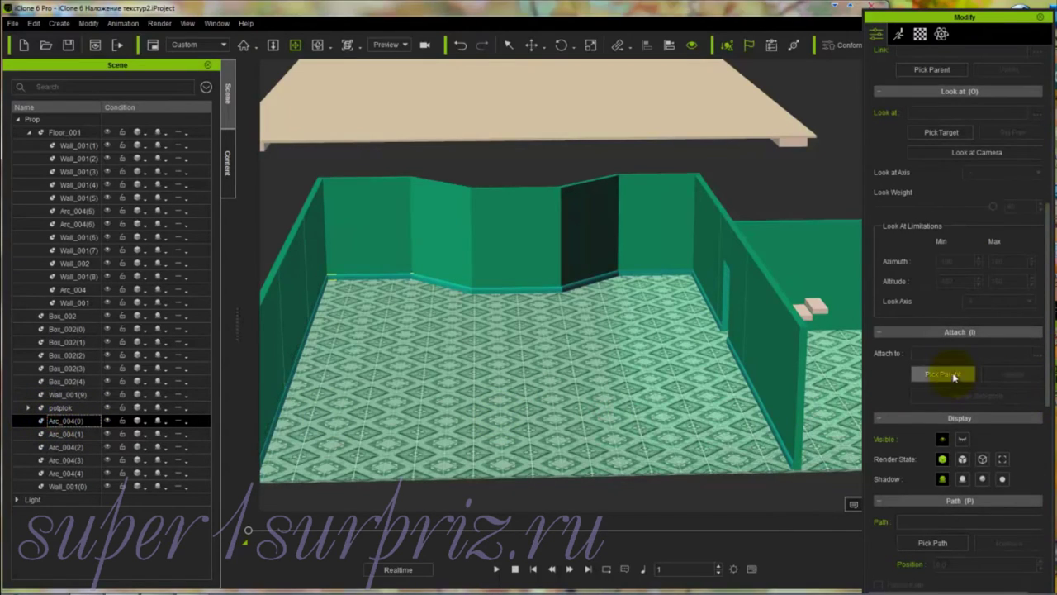
pyautogui.click(677, 400)
pyautogui.click(78, 435)
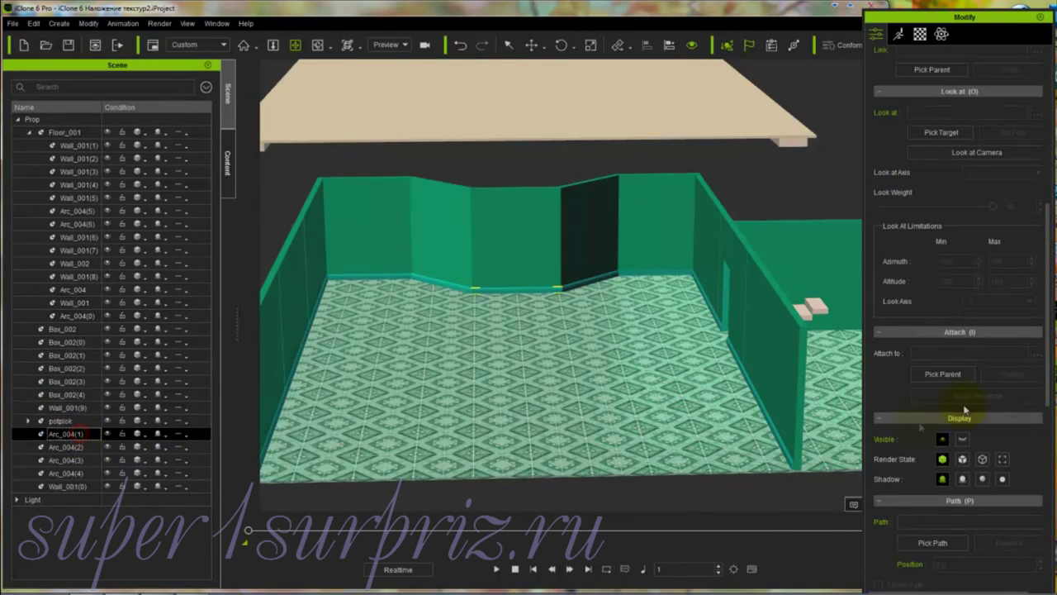
pyautogui.click(942, 374)
pyautogui.click(698, 385)
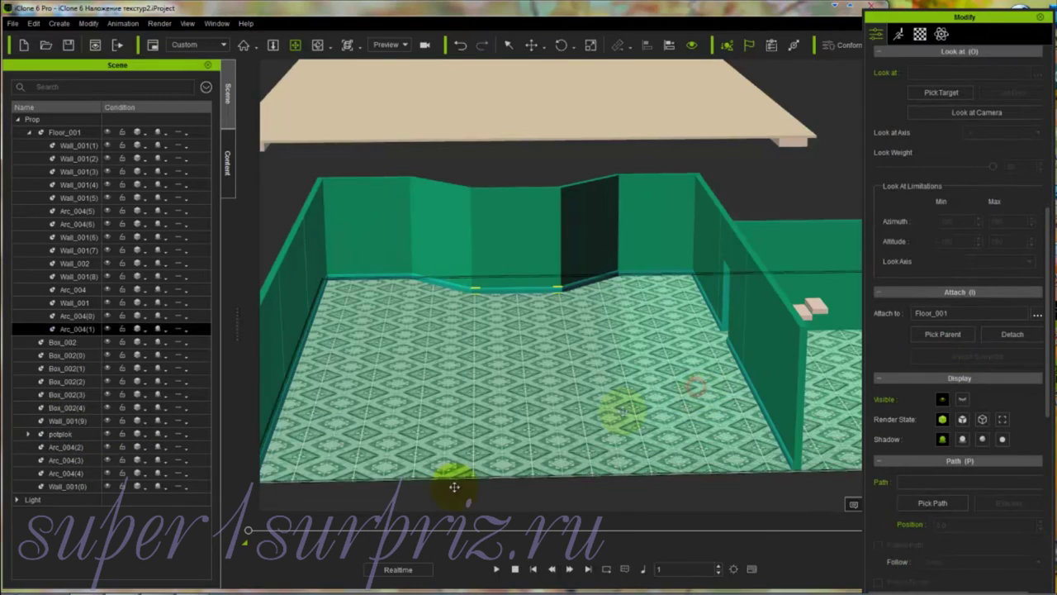
# Step: Attach Arc_004(2) and Arc_004(3) to the parent Floor_001
pyautogui.click(49, 447)
pyautogui.click(948, 374)
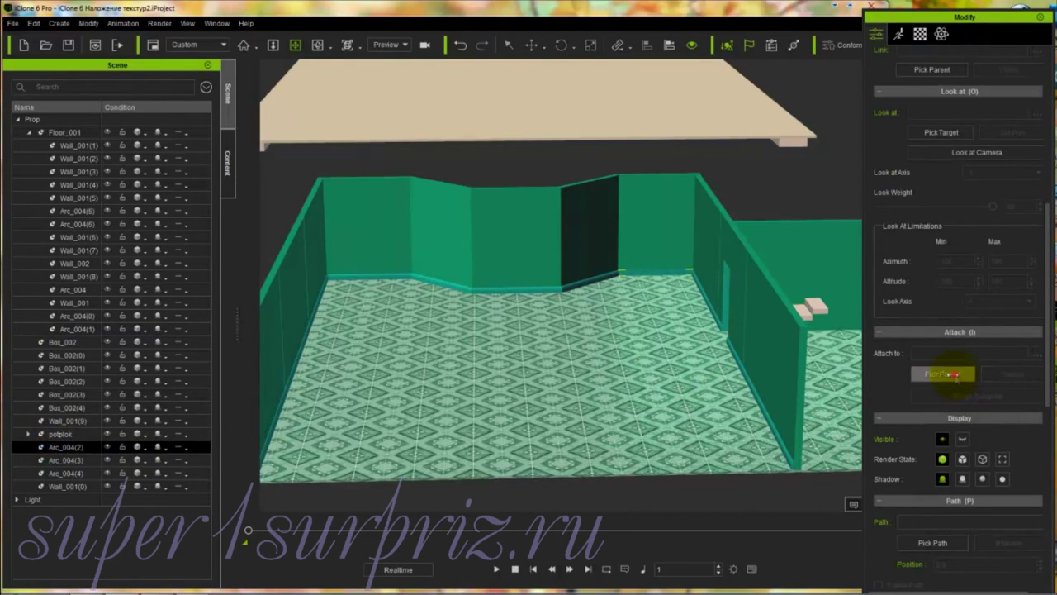
pyautogui.click(657, 398)
pyautogui.click(58, 460)
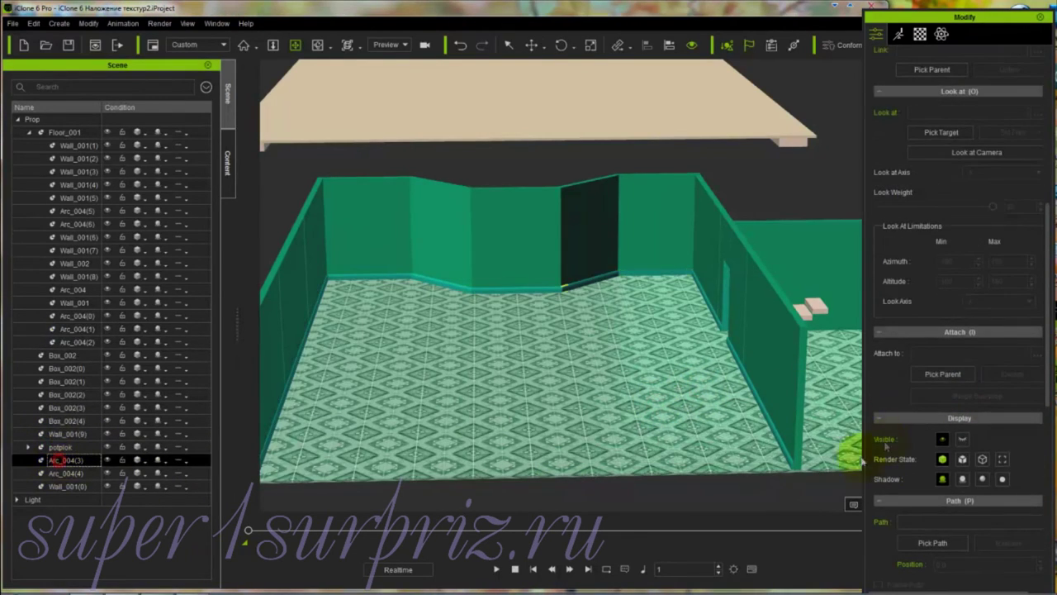
pyautogui.click(942, 373)
pyautogui.click(633, 413)
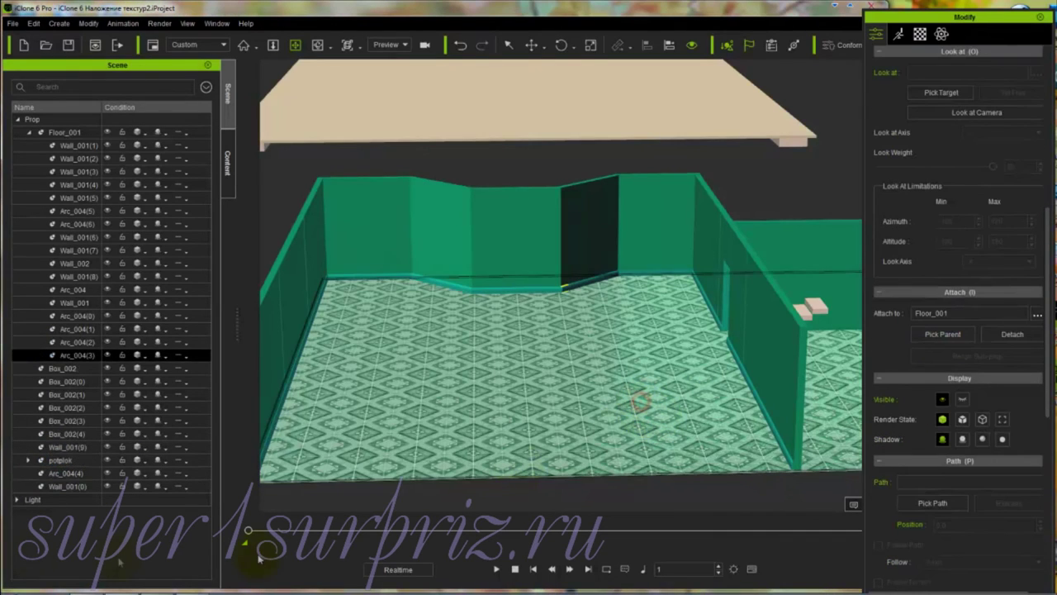
# Step: Attach Arc_004(4) and Wall_001(0) to the parent Floor_001
pyautogui.click(48, 473)
pyautogui.click(942, 373)
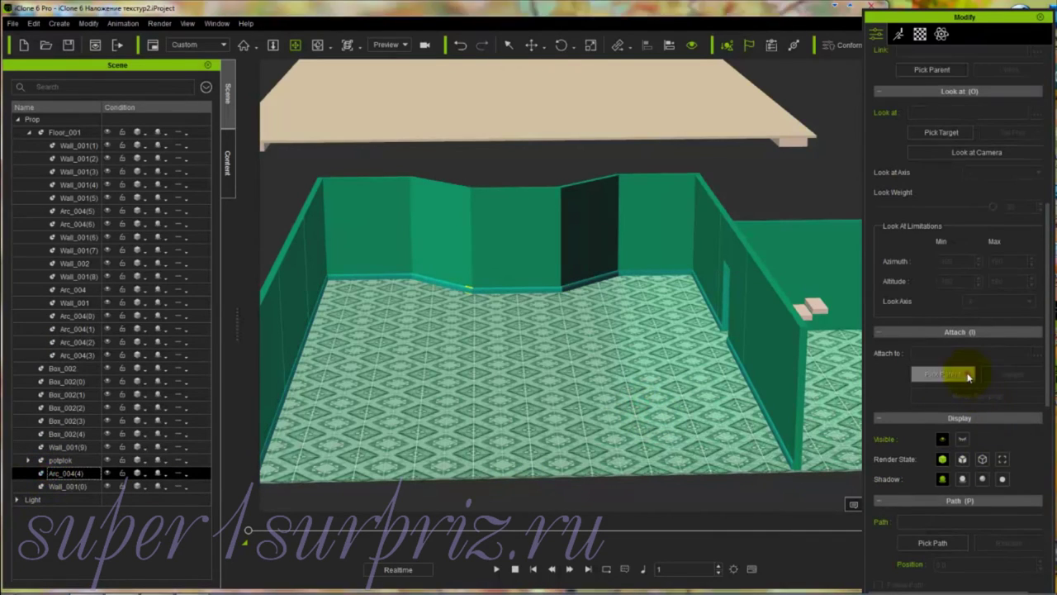
pyautogui.click(665, 402)
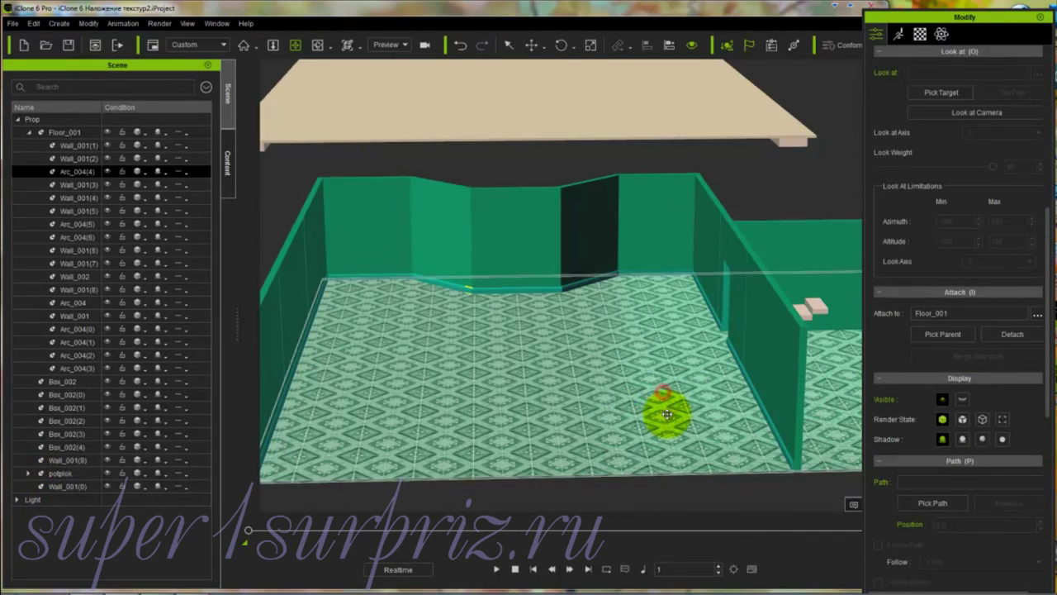
pyautogui.click(63, 487)
pyautogui.click(956, 376)
pyautogui.click(640, 426)
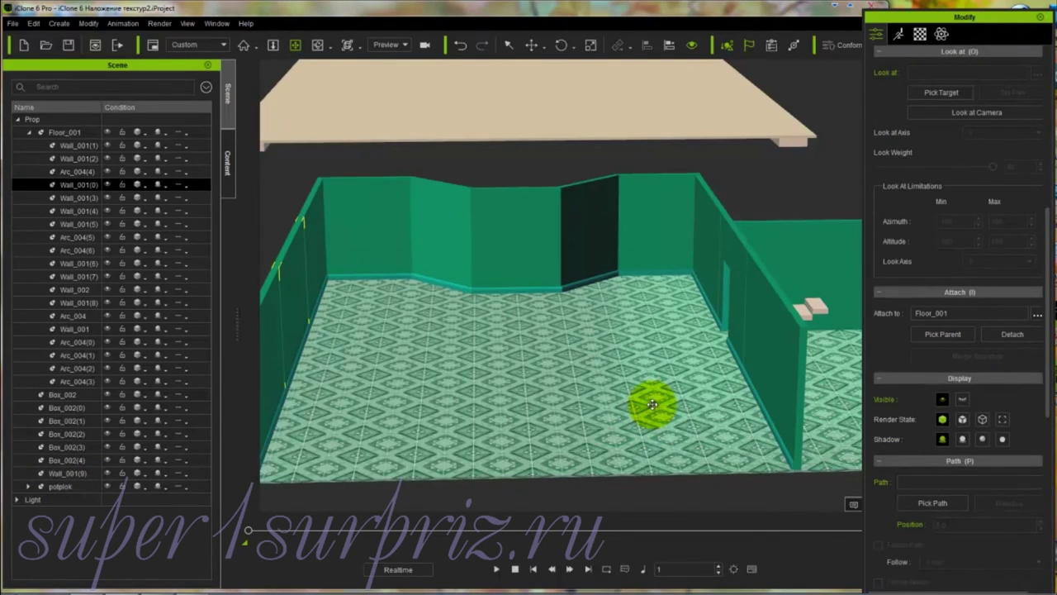
# Step: Attach the remaining wall, Wall_001(9), to the parent Floor_001
pyautogui.click(73, 473)
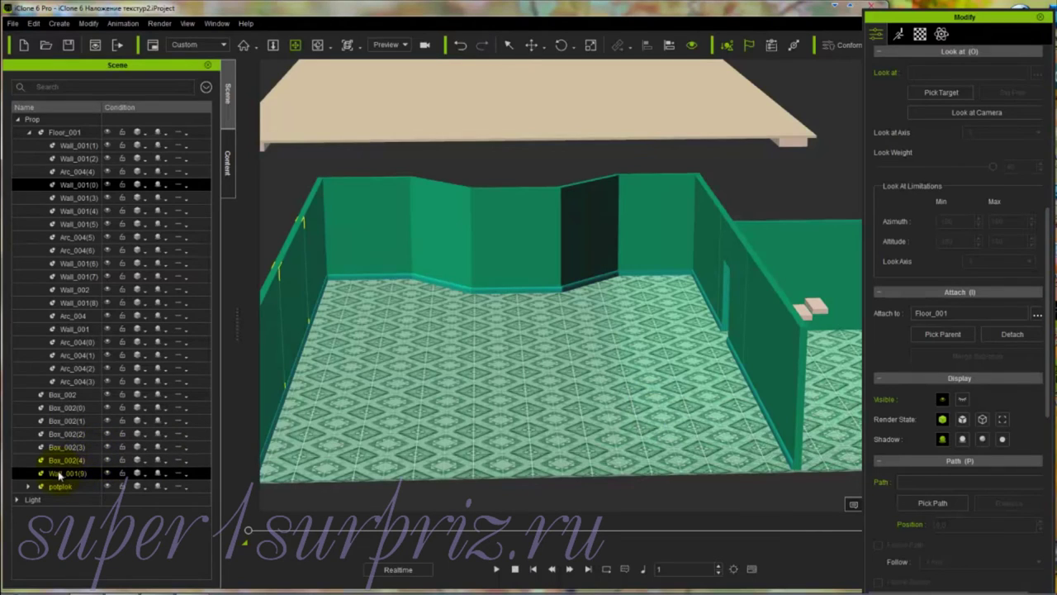
pyautogui.click(943, 374)
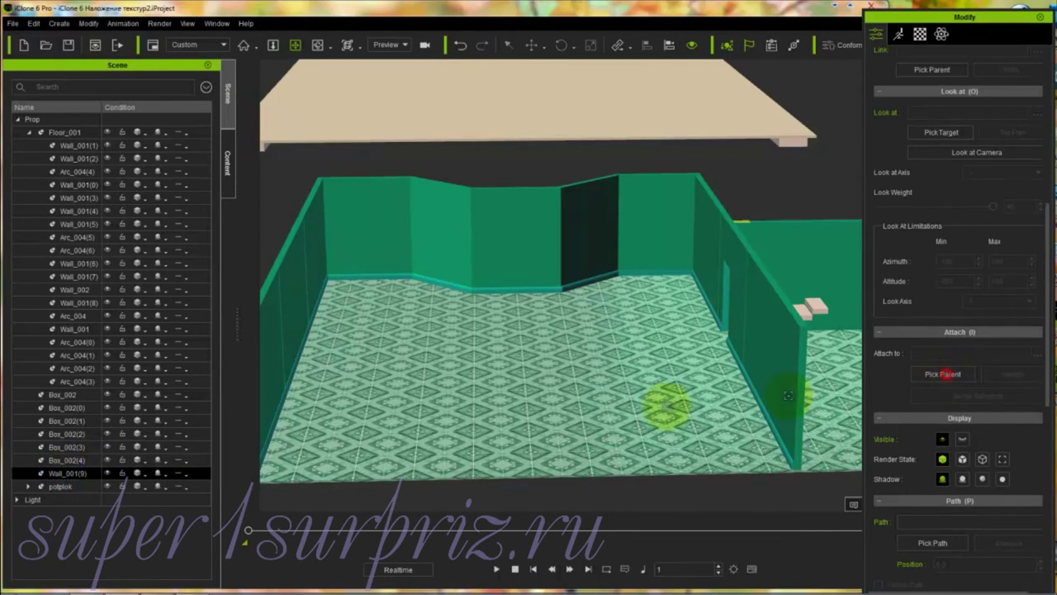
pyautogui.click(658, 407)
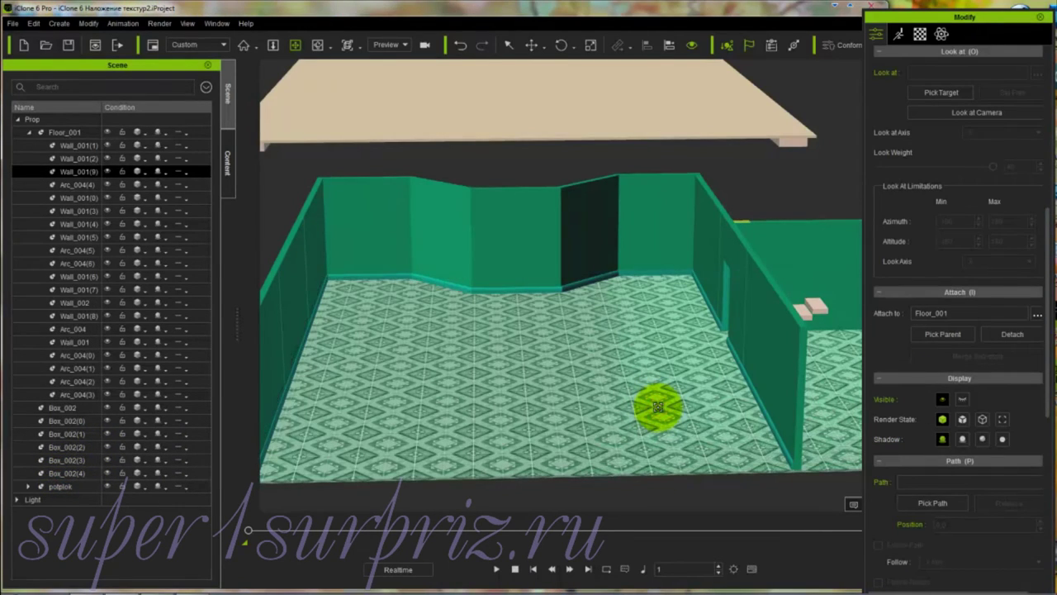
pyautogui.click(68, 132)
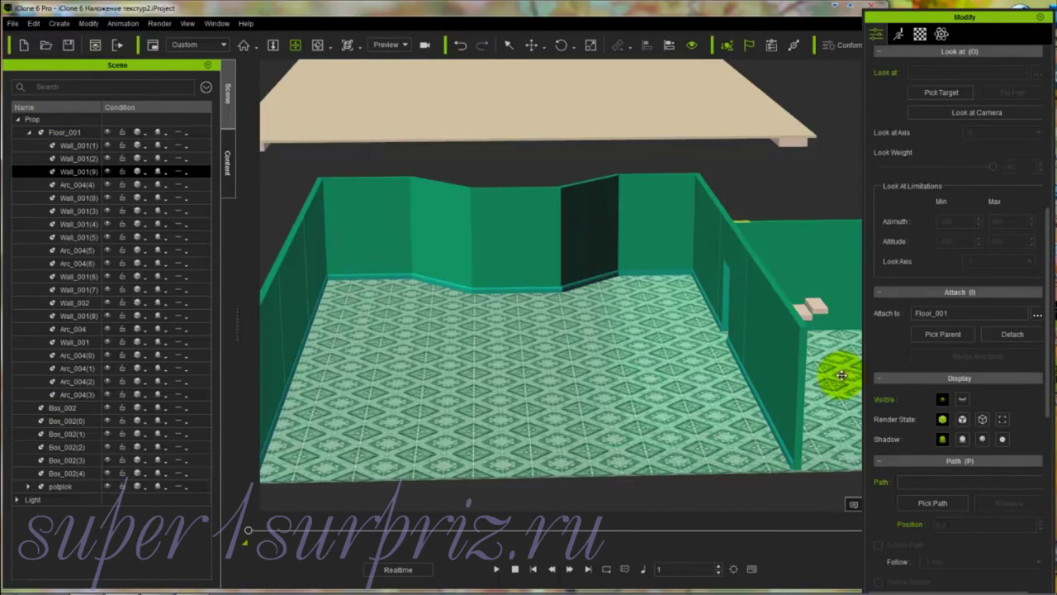
# Step: Load 439580656_0_Bump.jpg as the diffuse texture of the stair step Box_002
pyautogui.moveTo(840, 376); pyautogui.dragTo(652, 396, button='right')
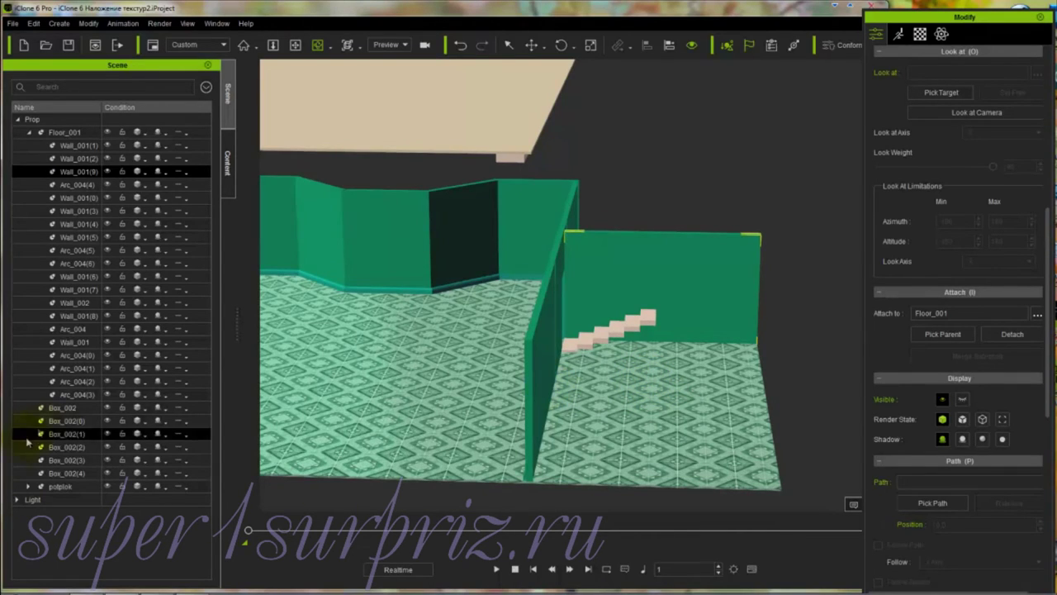
pyautogui.click(59, 408)
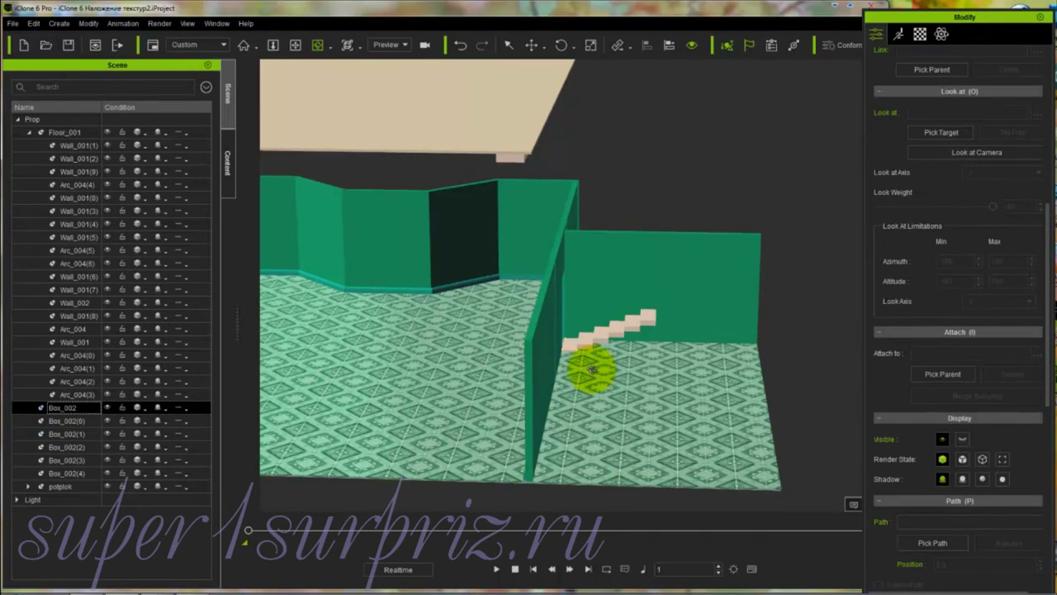
pyautogui.moveTo(594, 371); pyautogui.dragTo(647, 236, button='middle')
pyautogui.moveTo(647, 384); pyautogui.dragTo(625, 460, button='middle')
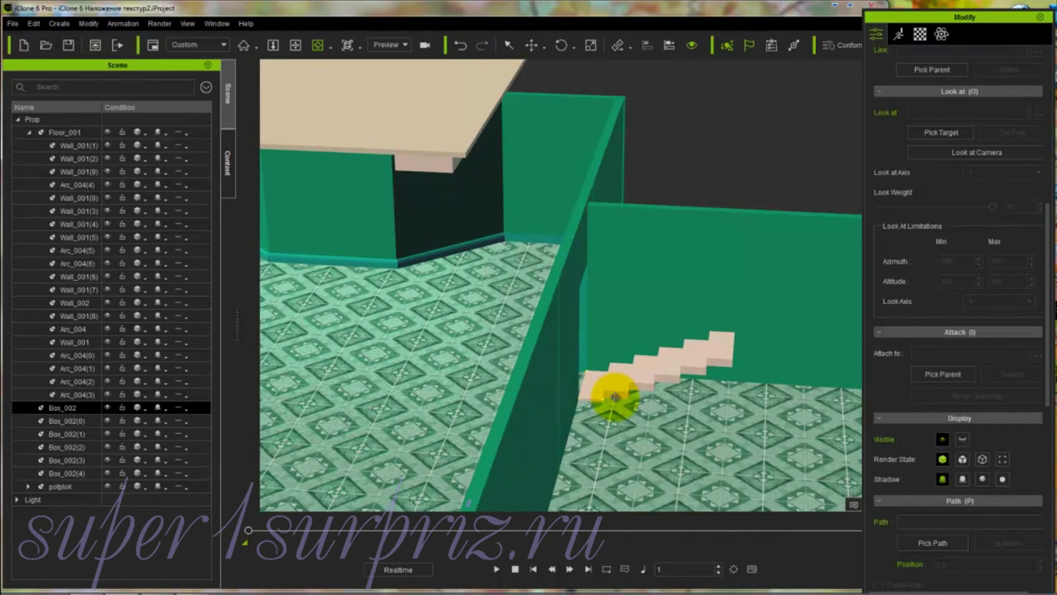
pyautogui.click(919, 35)
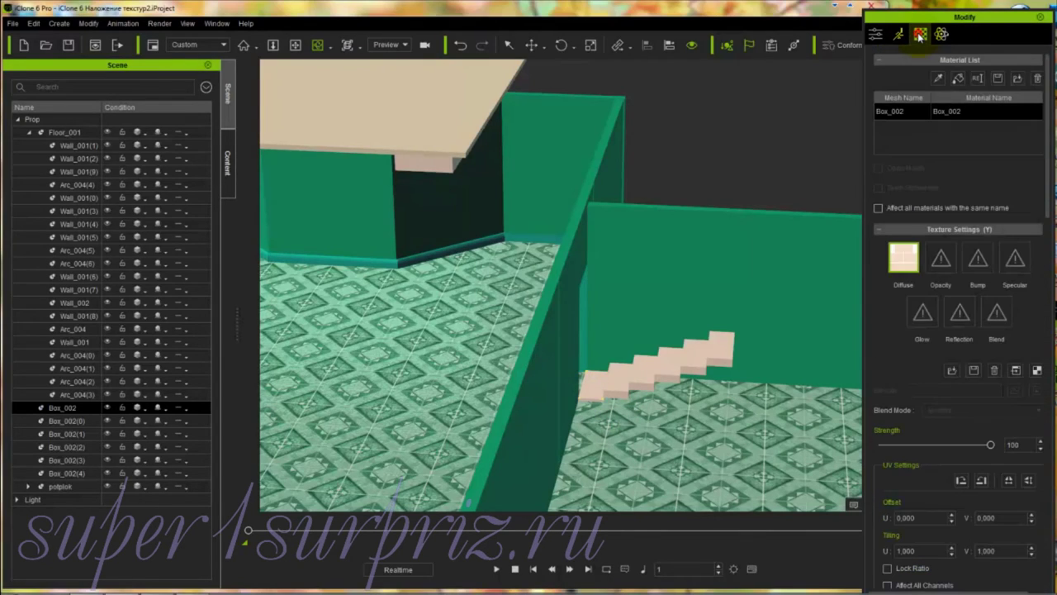
pyautogui.doubleClick(904, 261)
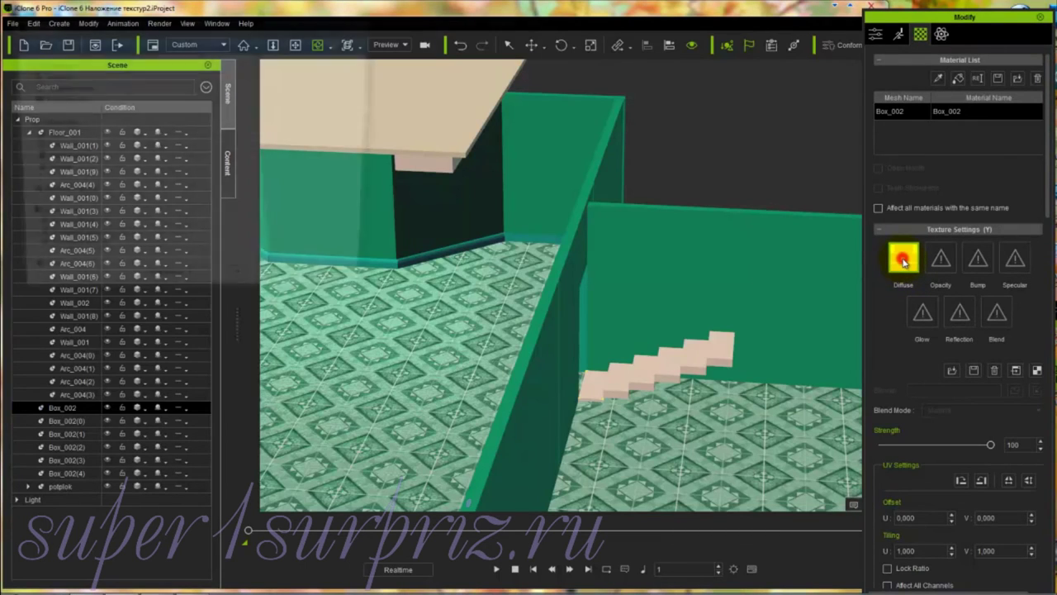
pyautogui.click(438, 191)
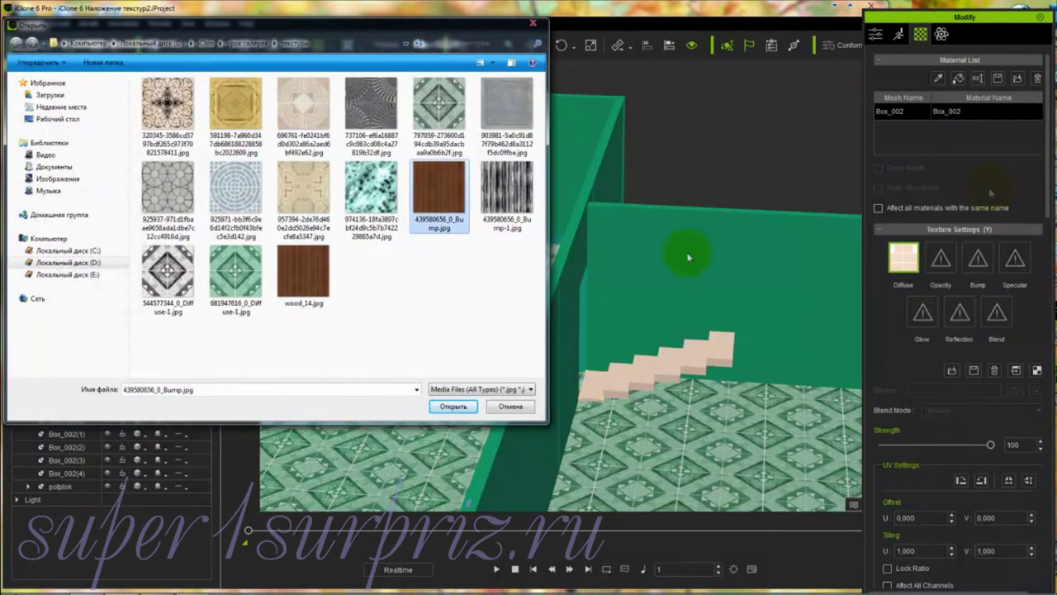
pyautogui.click(453, 405)
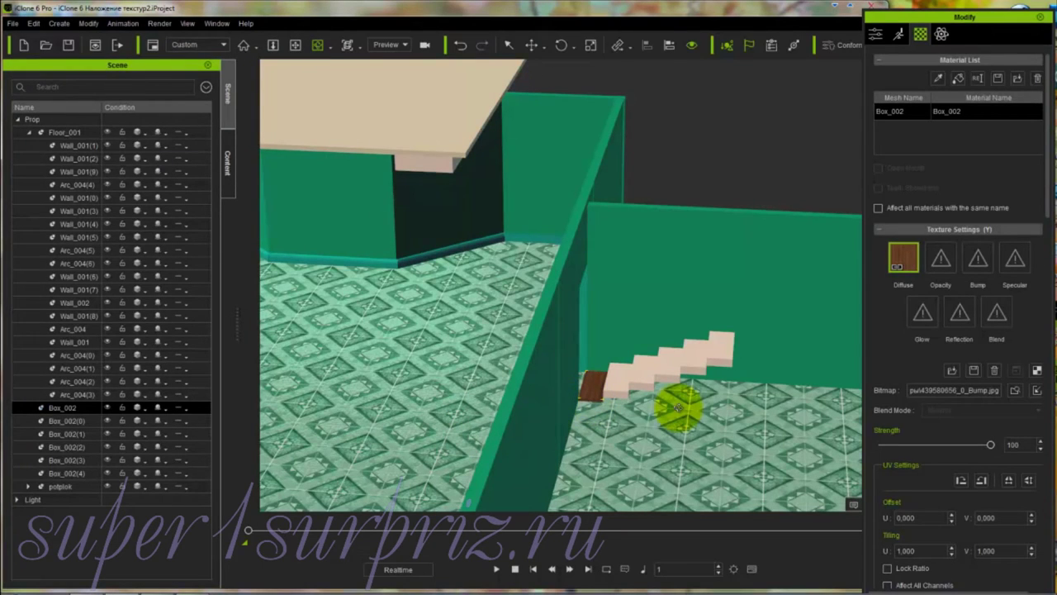
# Step: Add 439580656_0_Bump-1.jpg to Box_002 as a grayscale bump map
pyautogui.click(978, 260)
pyautogui.doubleClick(978, 259)
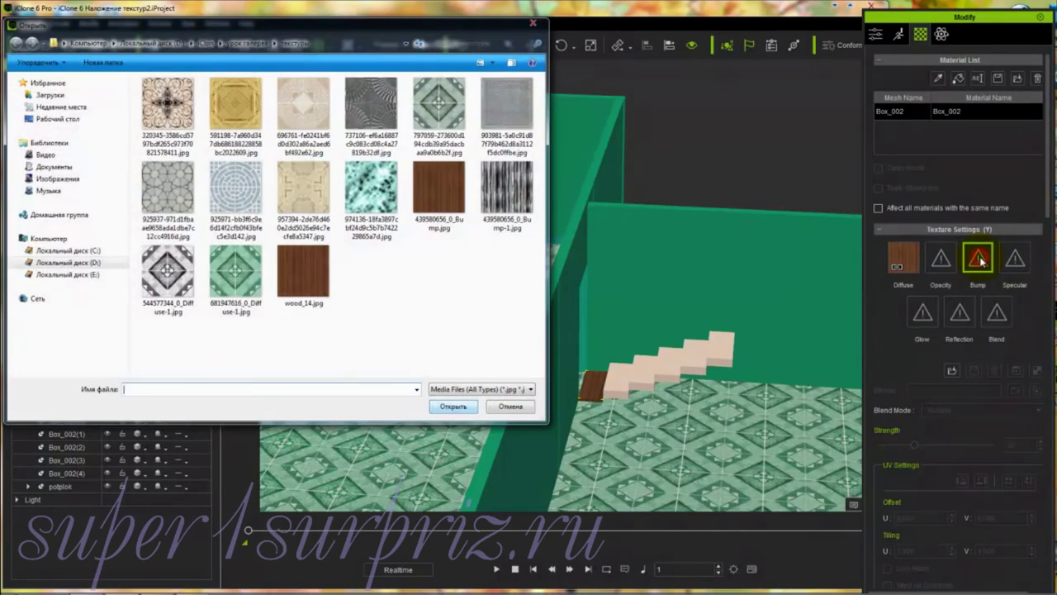
pyautogui.click(501, 191)
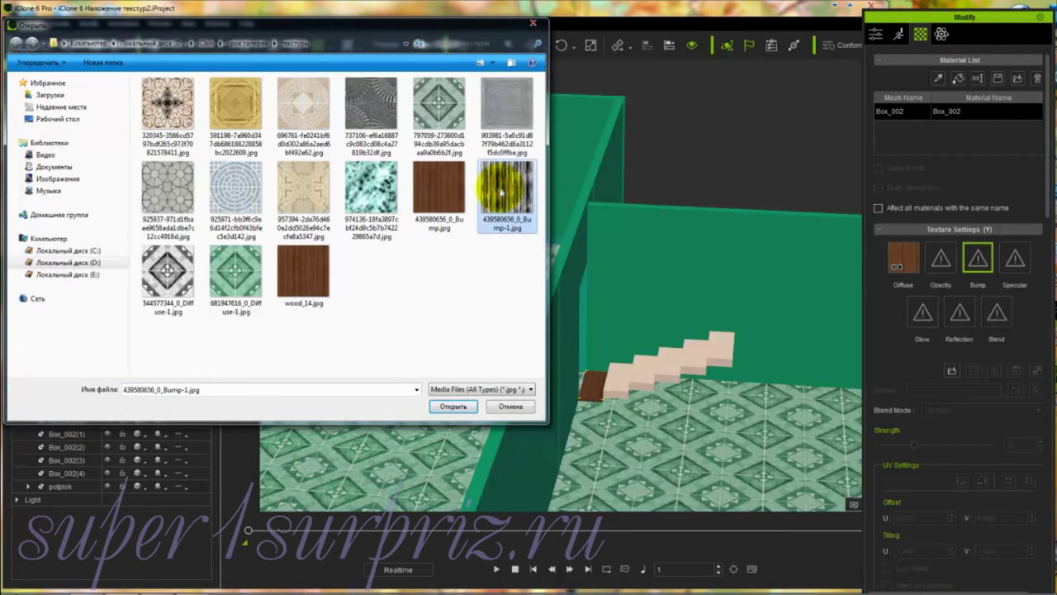
pyautogui.click(463, 405)
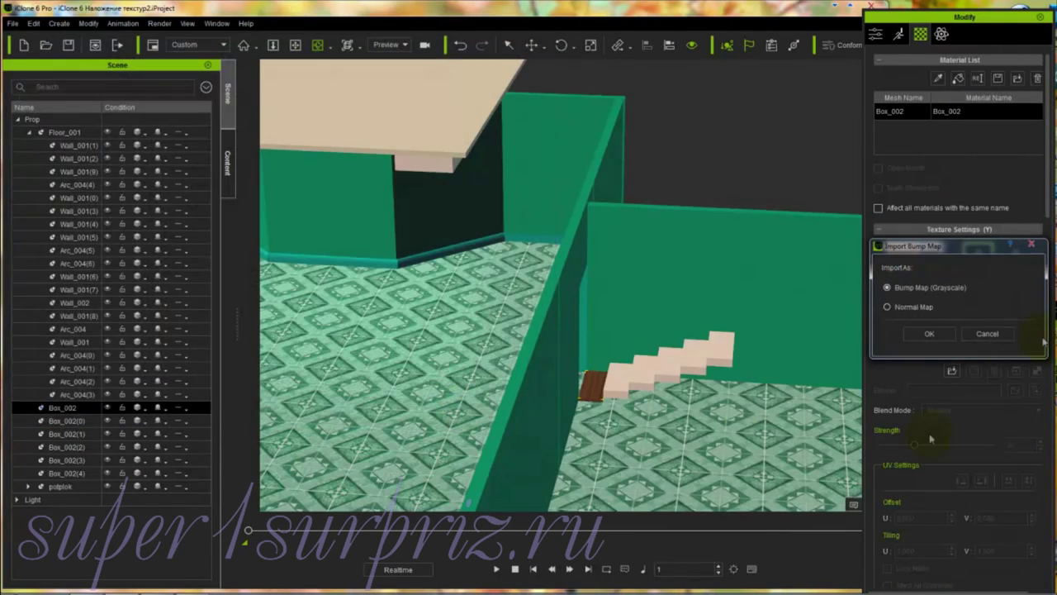
pyautogui.click(929, 333)
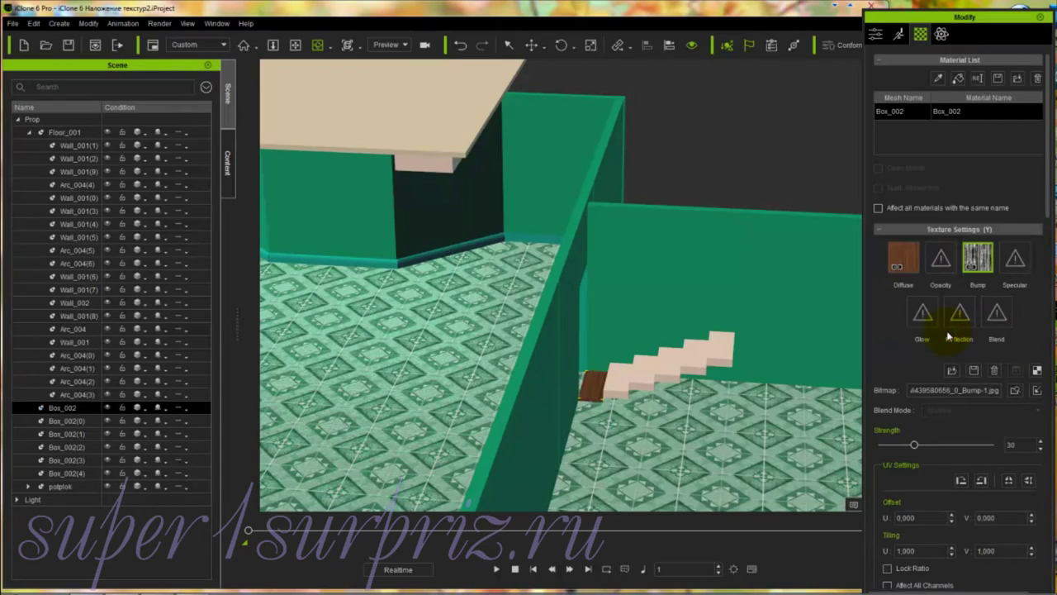
pyautogui.click(584, 388)
pyautogui.moveTo(1049, 216); pyautogui.dragTo(1028, 368)
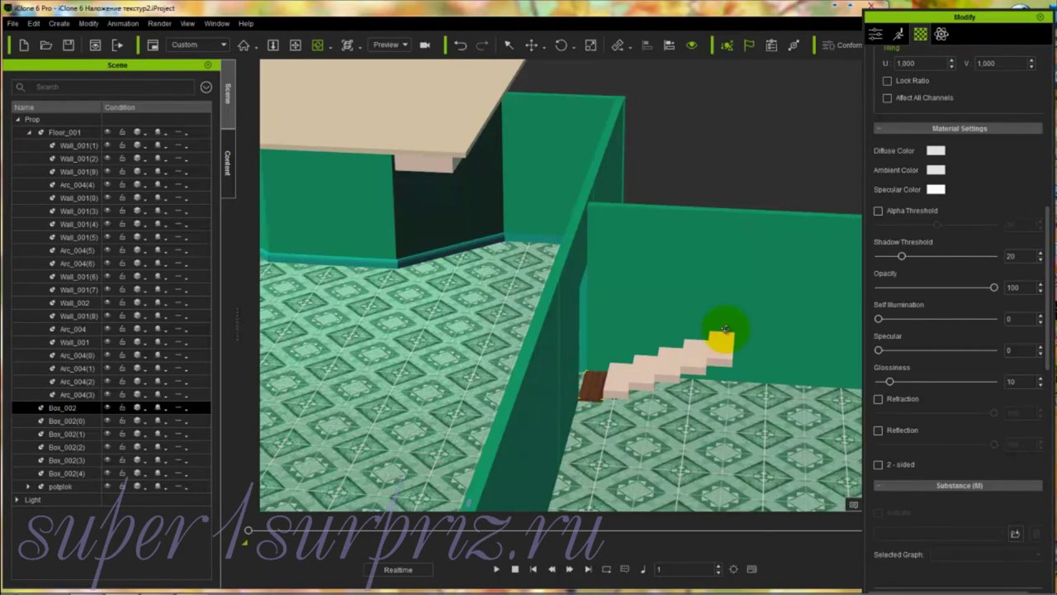
pyautogui.moveTo(1049, 312); pyautogui.dragTo(1051, 155)
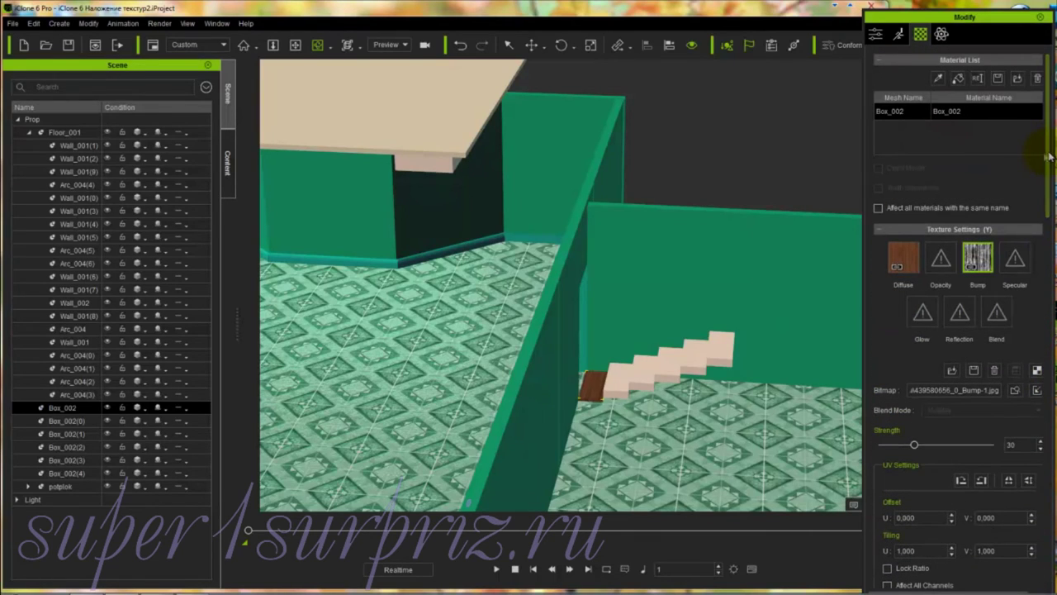
# Step: Pick up the wood material from Box_002 and apply it to the other five stair steps
pyautogui.click(937, 78)
pyautogui.click(584, 380)
pyautogui.click(591, 387)
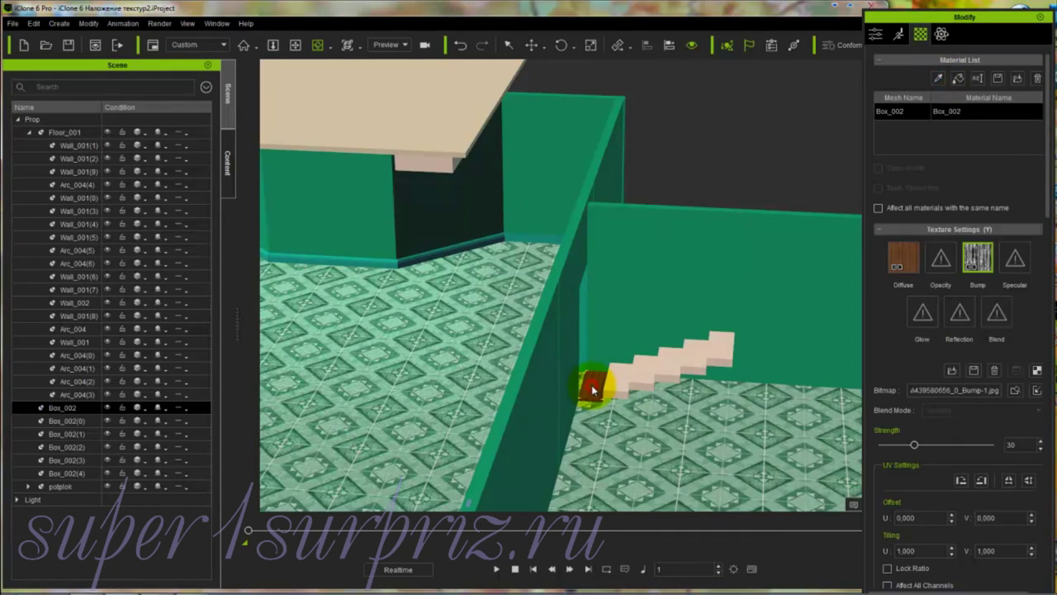
pyautogui.click(958, 78)
pyautogui.click(616, 385)
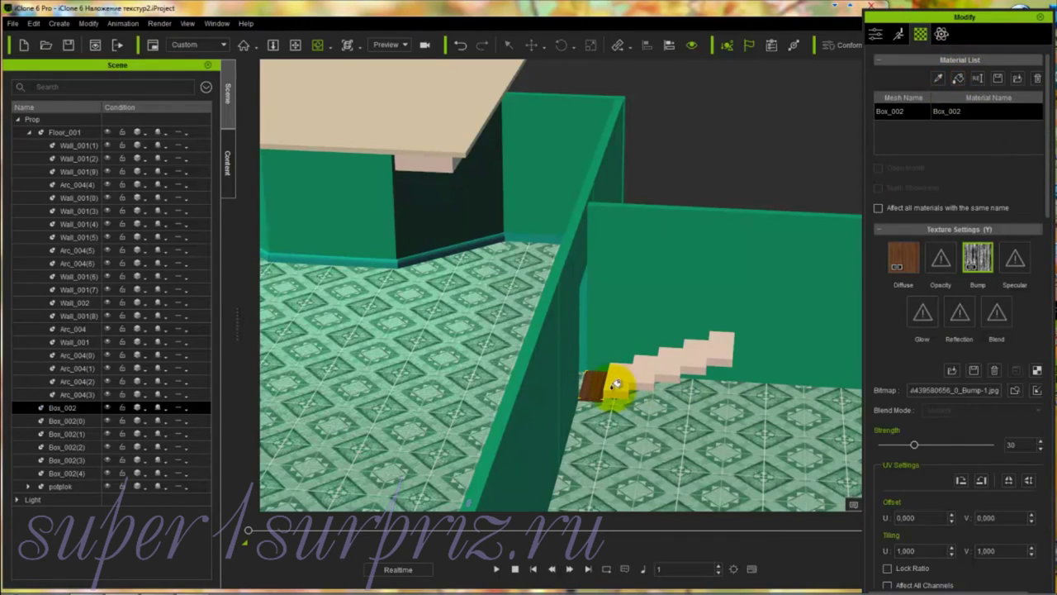
pyautogui.click(638, 370)
pyautogui.click(665, 365)
pyautogui.click(686, 357)
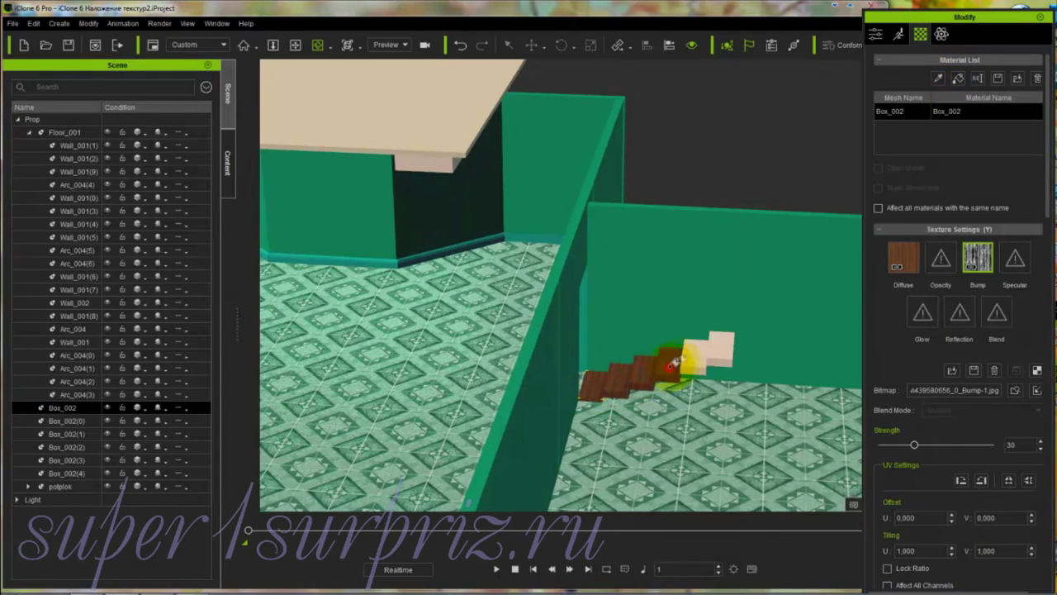
pyautogui.click(699, 351)
pyautogui.click(719, 346)
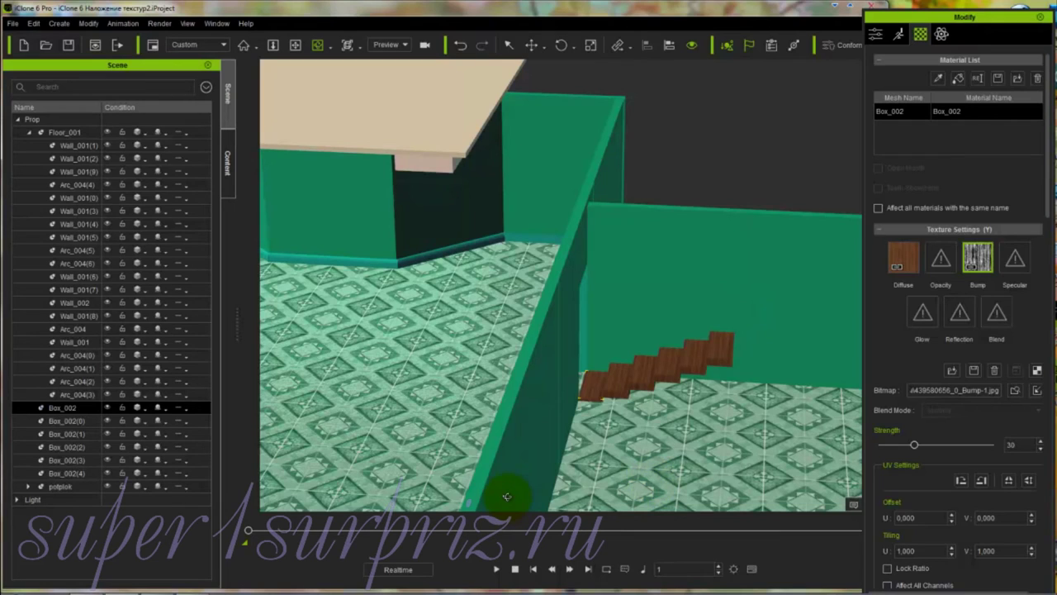
# Step: Examine the room from several angles, including from the bottom, and return to a view of all objects
pyautogui.moveTo(413, 460); pyautogui.dragTo(495, 405, button='right')
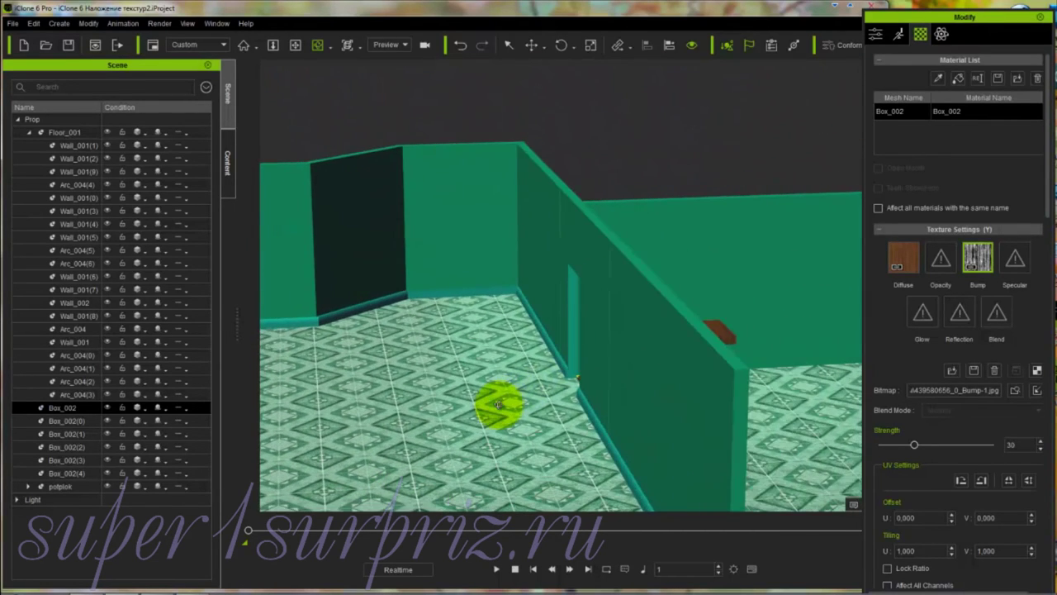
pyautogui.moveTo(378, 373); pyautogui.dragTo(385, 437, button='right')
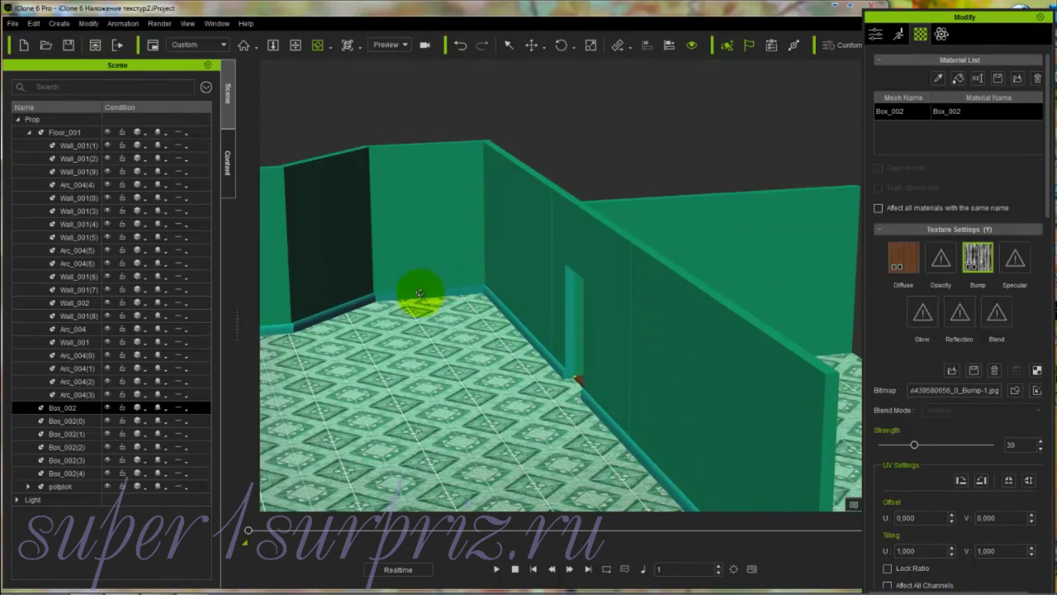
pyautogui.click(360, 49)
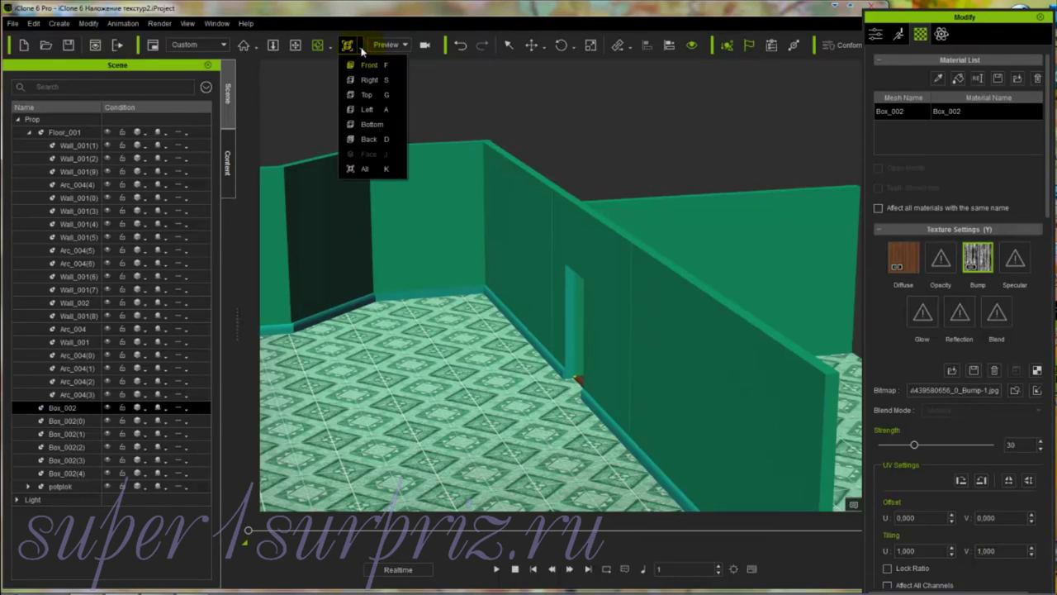
pyautogui.click(370, 125)
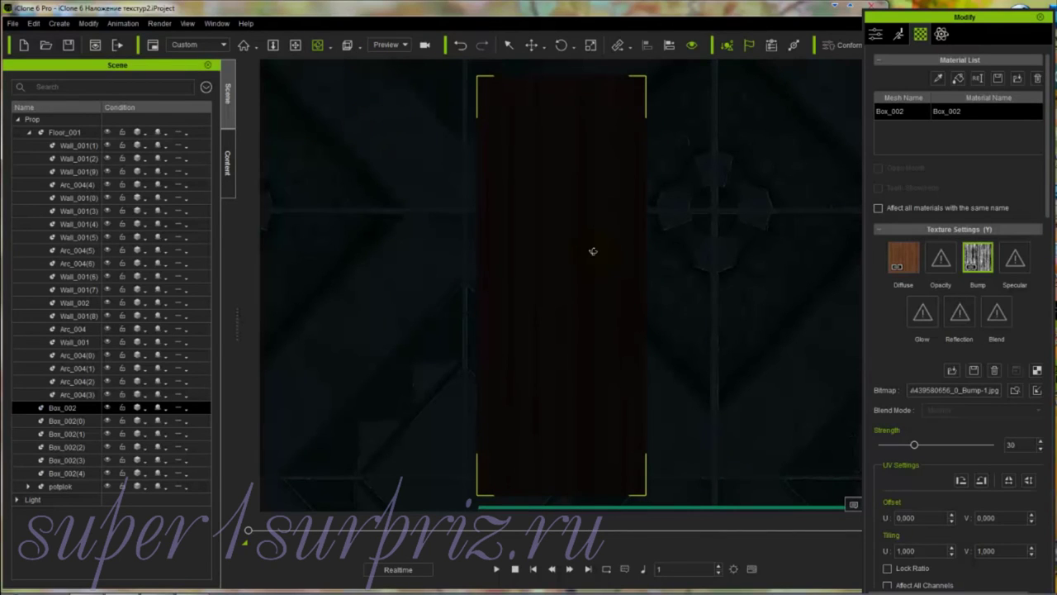
pyautogui.scroll(-5, 554, 203)
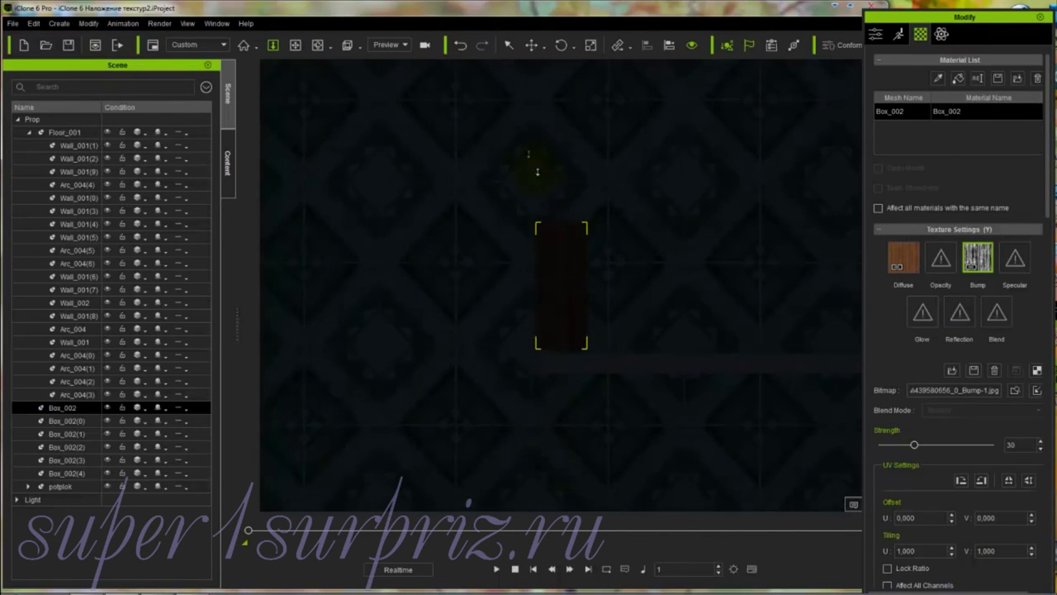
pyautogui.moveTo(528, 153); pyautogui.dragTo(526, 550)
pyautogui.moveTo(513, 110); pyautogui.dragTo(522, 438)
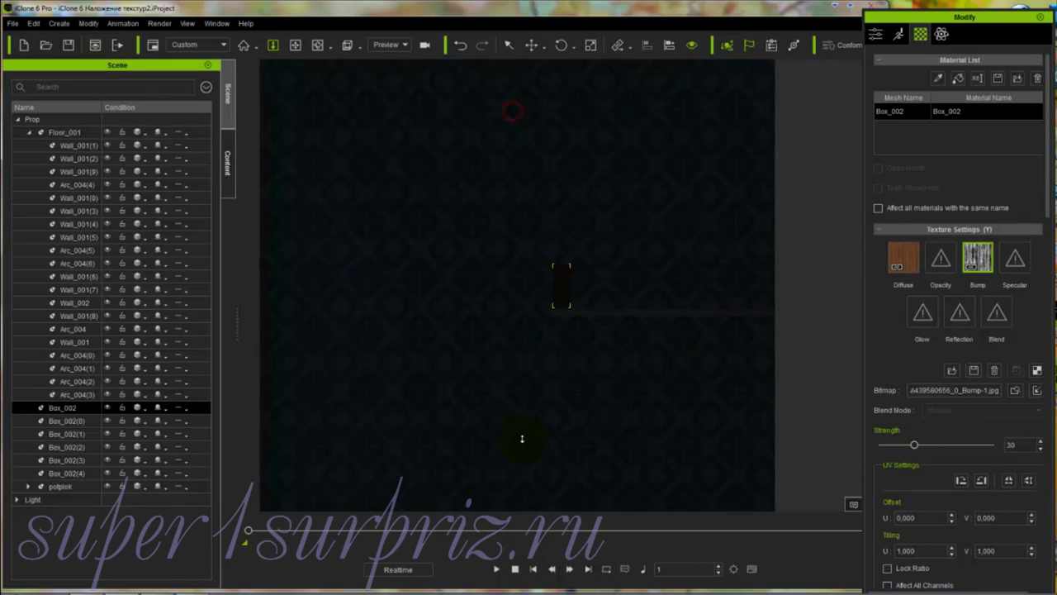
pyautogui.moveTo(465, 82); pyautogui.dragTo(468, 331)
pyautogui.moveTo(464, 314); pyautogui.dragTo(659, 310, button='middle')
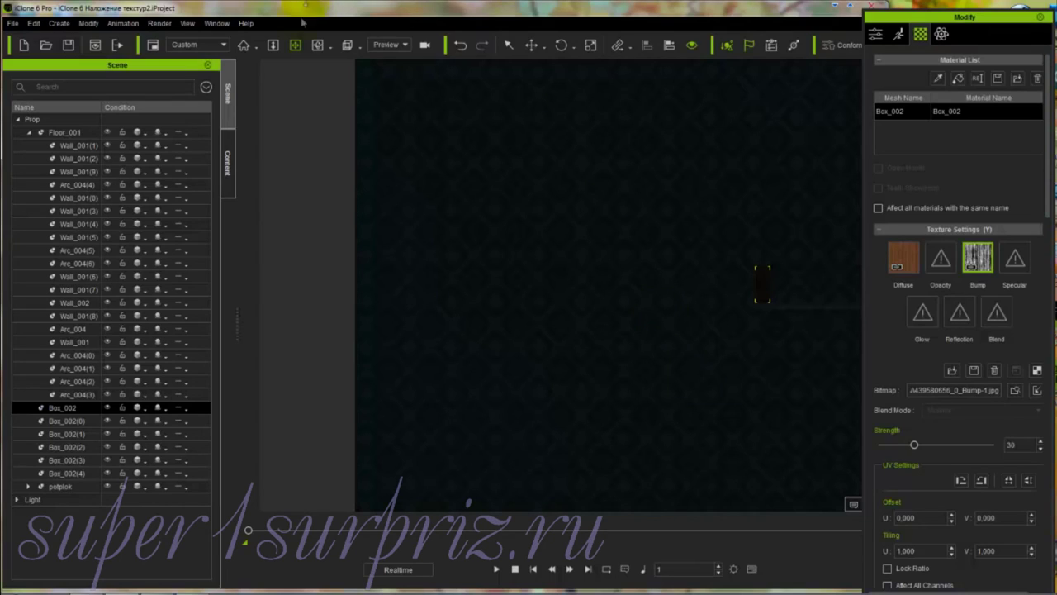
pyautogui.click(359, 48)
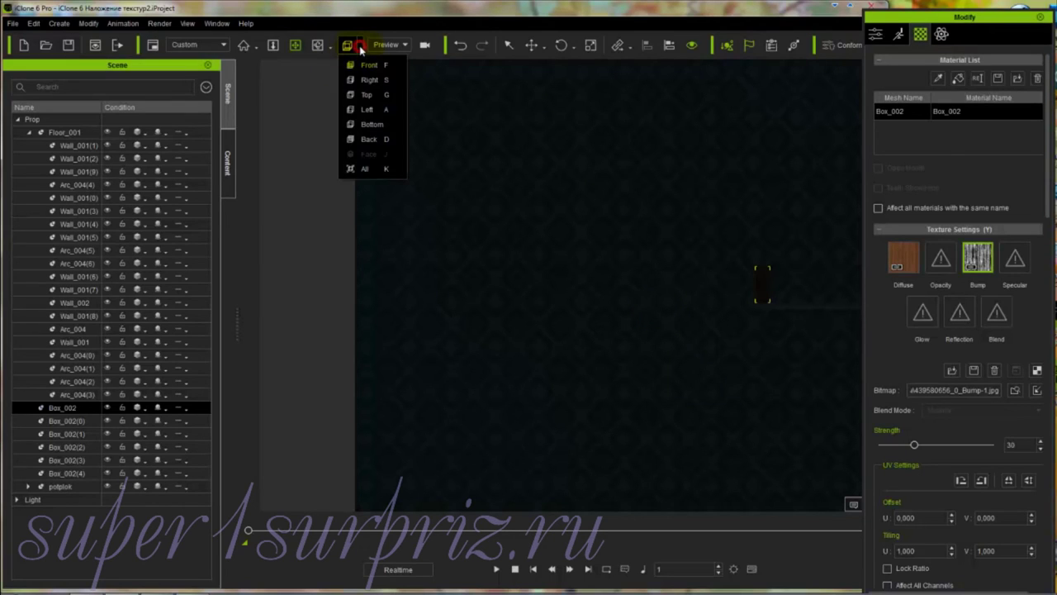
pyautogui.click(366, 169)
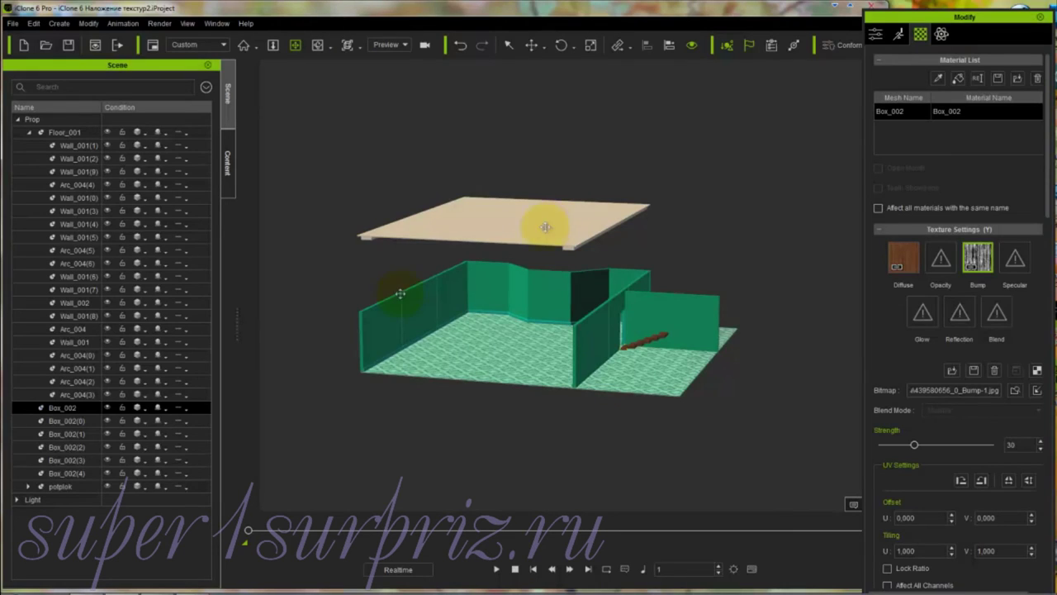
# Step: Move the ceiling group potplok along the X axis until it is well clear of the room
pyautogui.keyDown('ctrl'); pyautogui.click(54, 435); pyautogui.keyUp('ctrl')
pyautogui.click(57, 487)
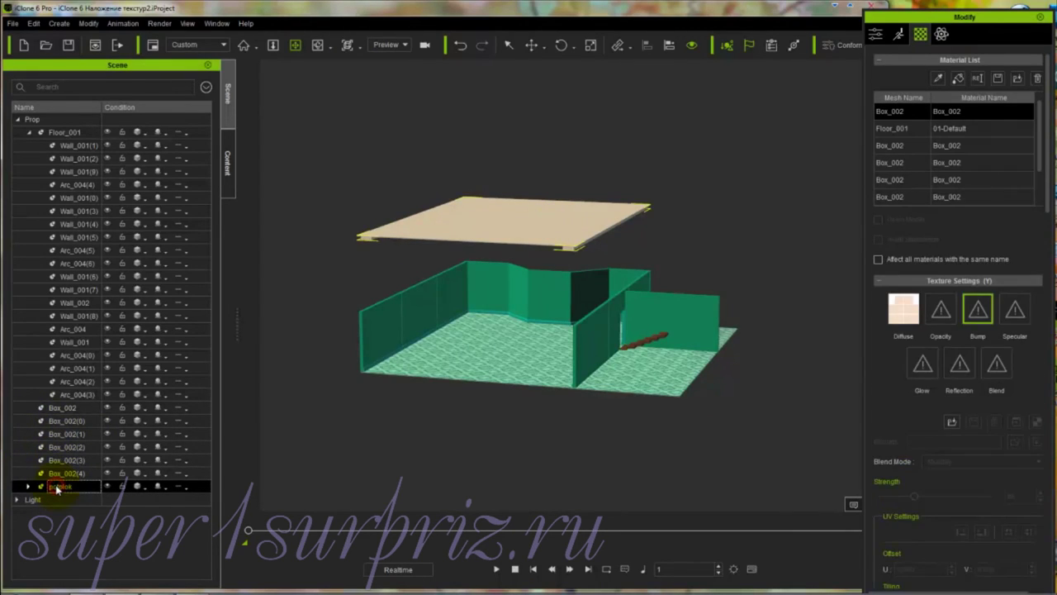
pyautogui.click(319, 361)
pyautogui.press('w')
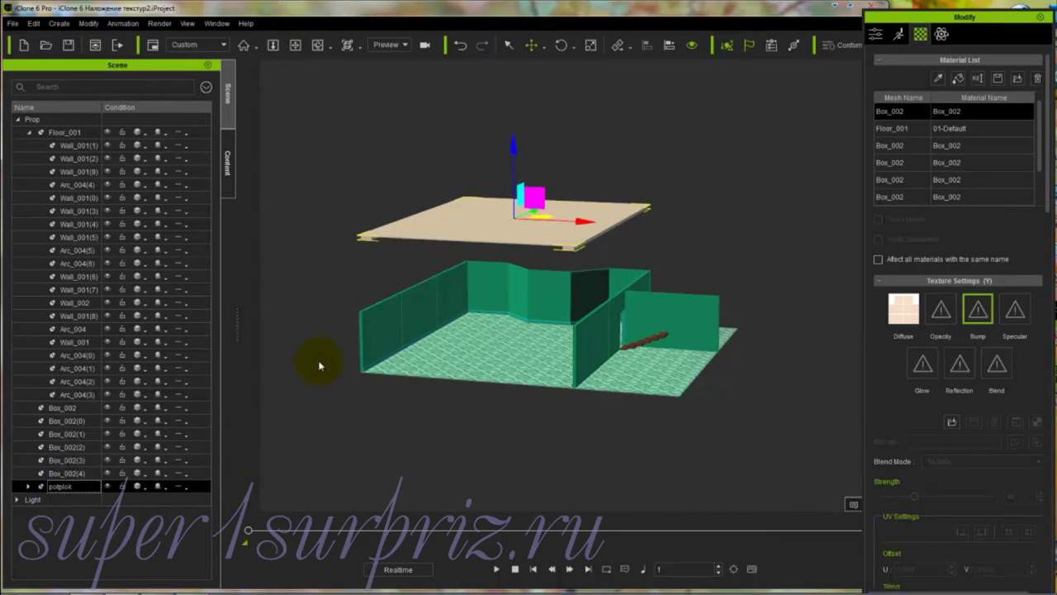
pyautogui.moveTo(584, 221); pyautogui.dragTo(362, 248)
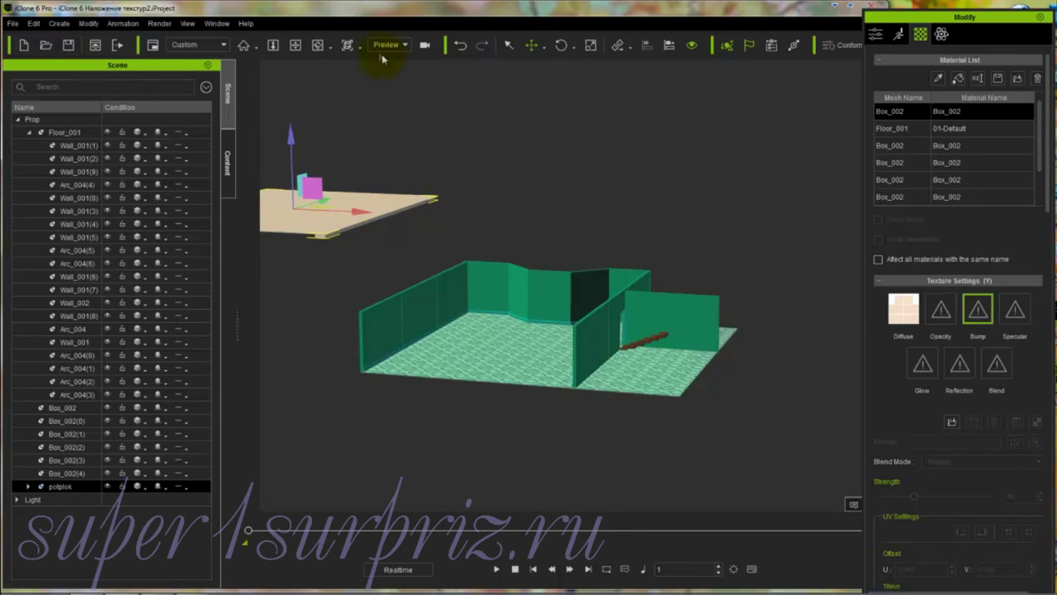
# Step: View the ceiling from the bottom and rotate the Key light to about X 114.5, Y 24.3, Z 343.9 to illuminate its underside
pyautogui.click(355, 47)
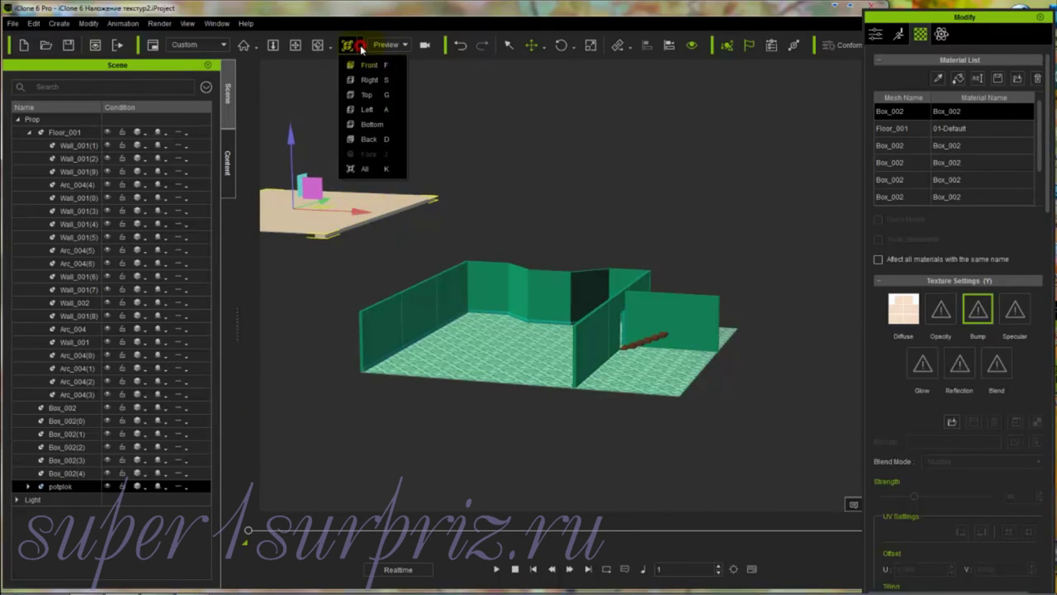
pyautogui.click(369, 124)
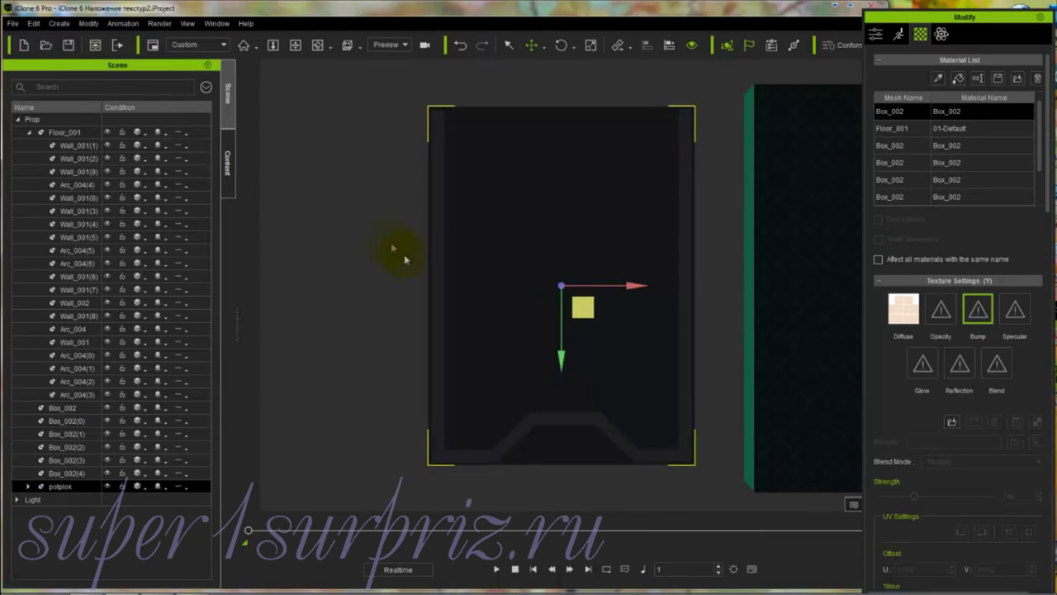
pyautogui.click(18, 499)
pyautogui.click(108, 514)
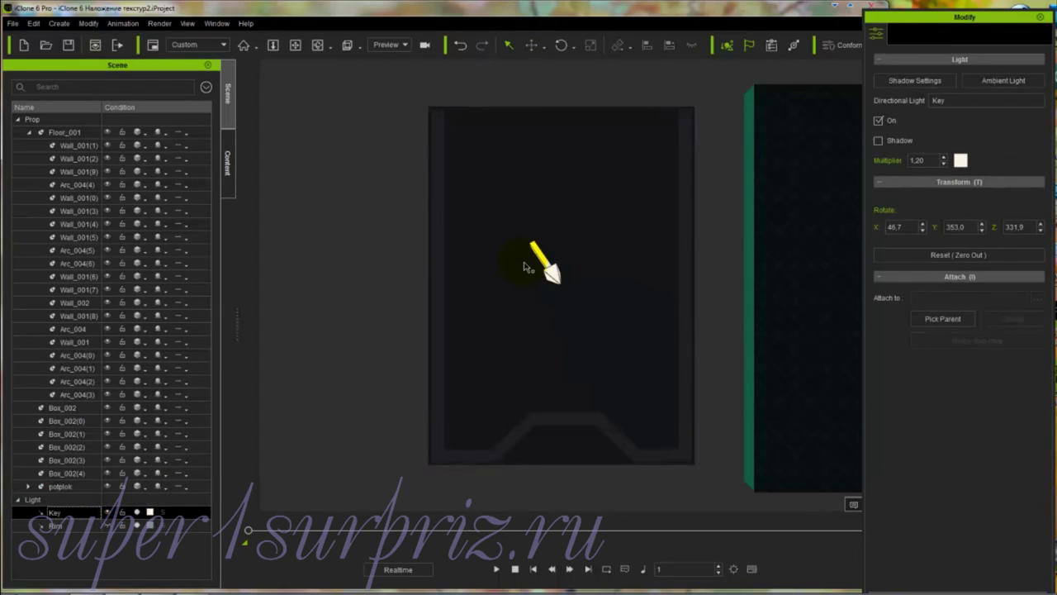
pyautogui.press('e')
pyautogui.moveTo(550, 266); pyautogui.dragTo(558, 288)
pyautogui.click(539, 322)
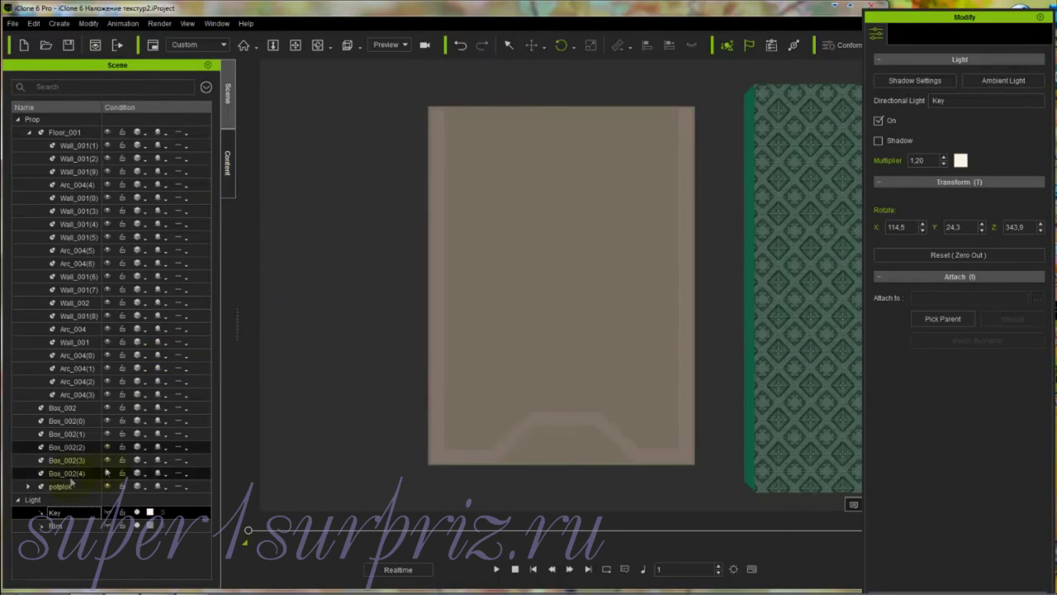
# Step: Load the green marble JPG whose name starts with 974136 as the diffuse texture of the ceiling border piece Box_002(6)
pyautogui.click(27, 488)
pyautogui.click(27, 488)
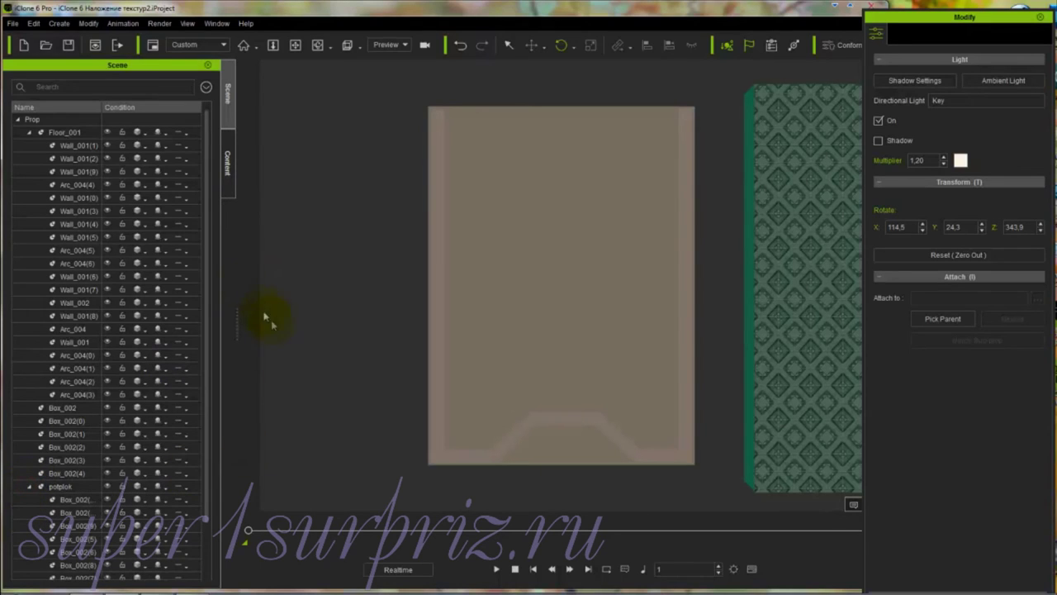
pyautogui.scroll(-2, 208, 275)
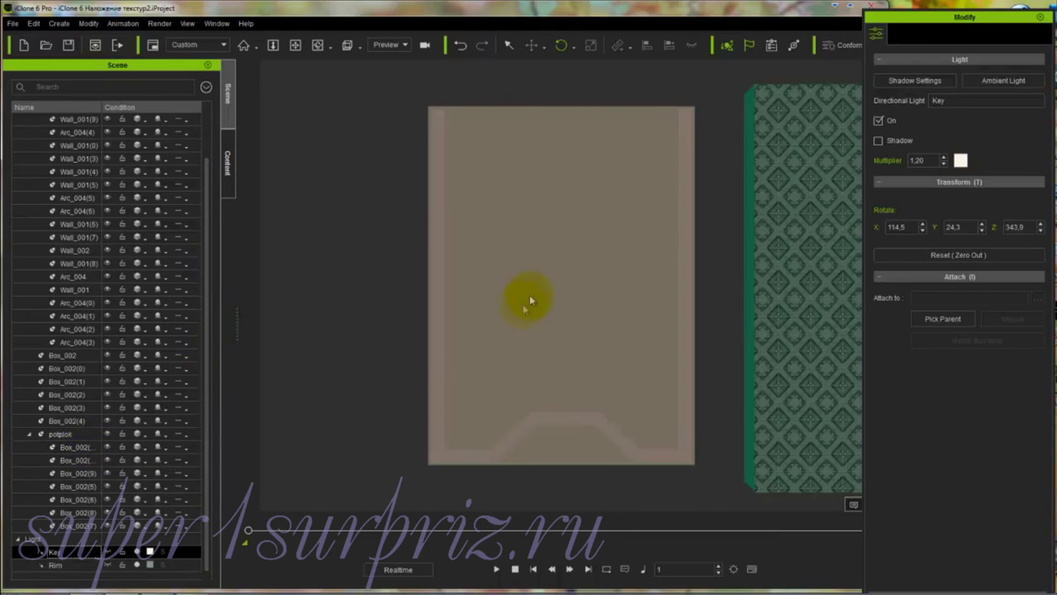
pyautogui.moveTo(74, 446); pyautogui.dragTo(66, 476)
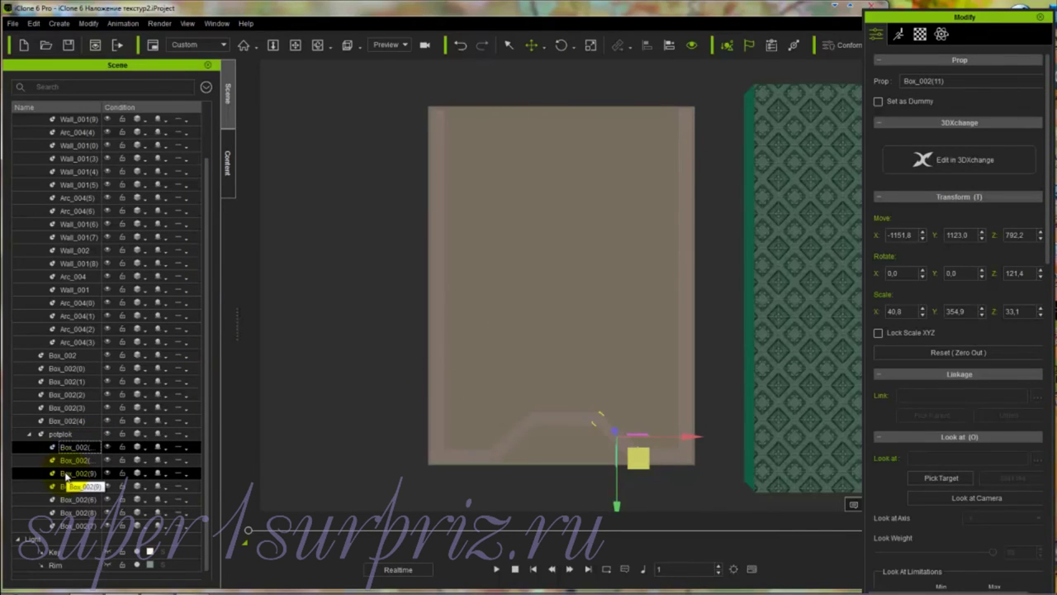
pyautogui.click(78, 499)
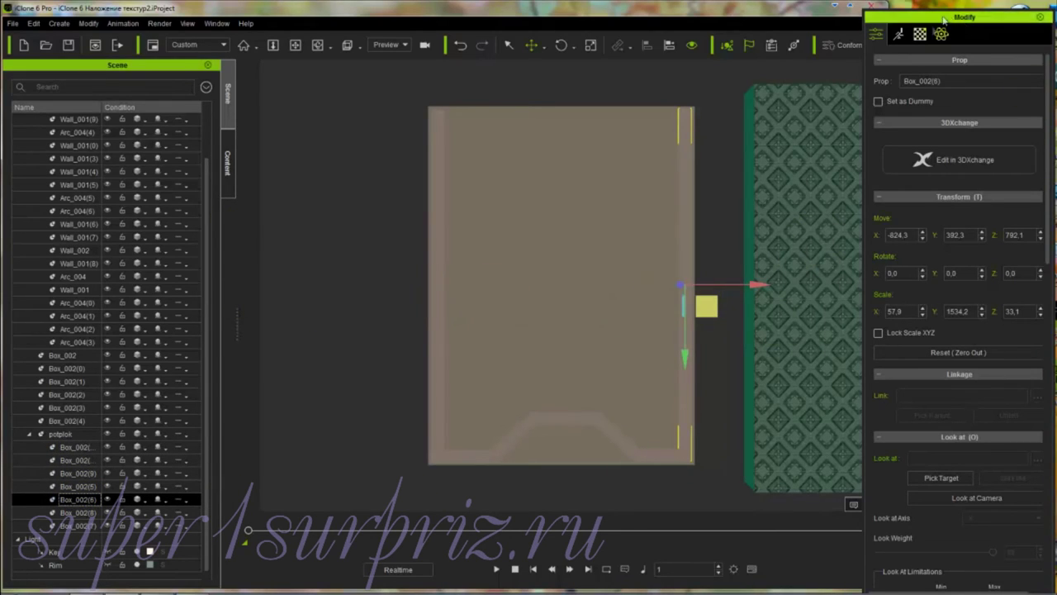
pyautogui.click(919, 34)
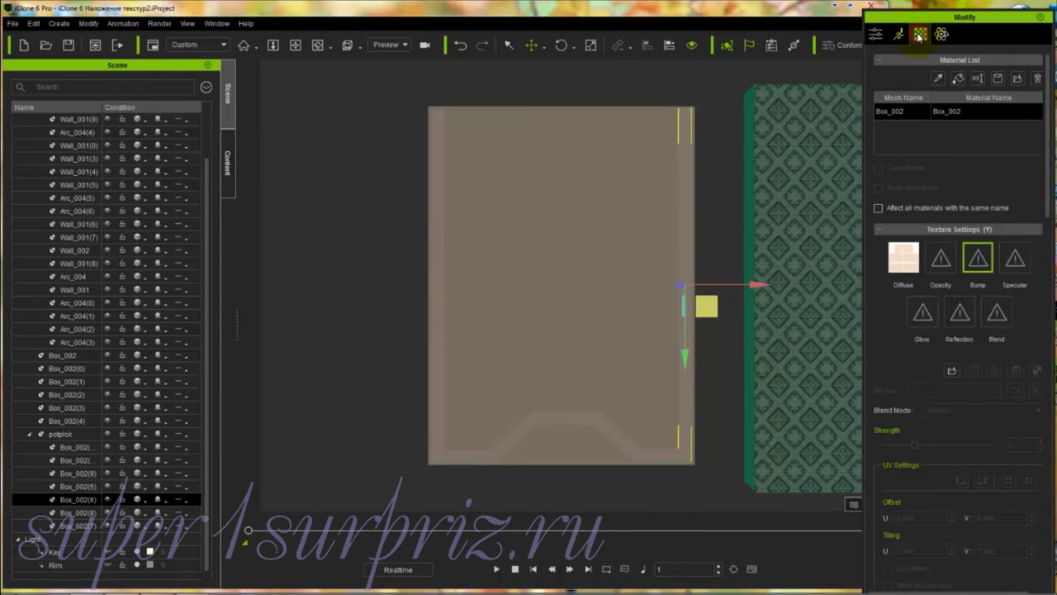
pyautogui.click(903, 257)
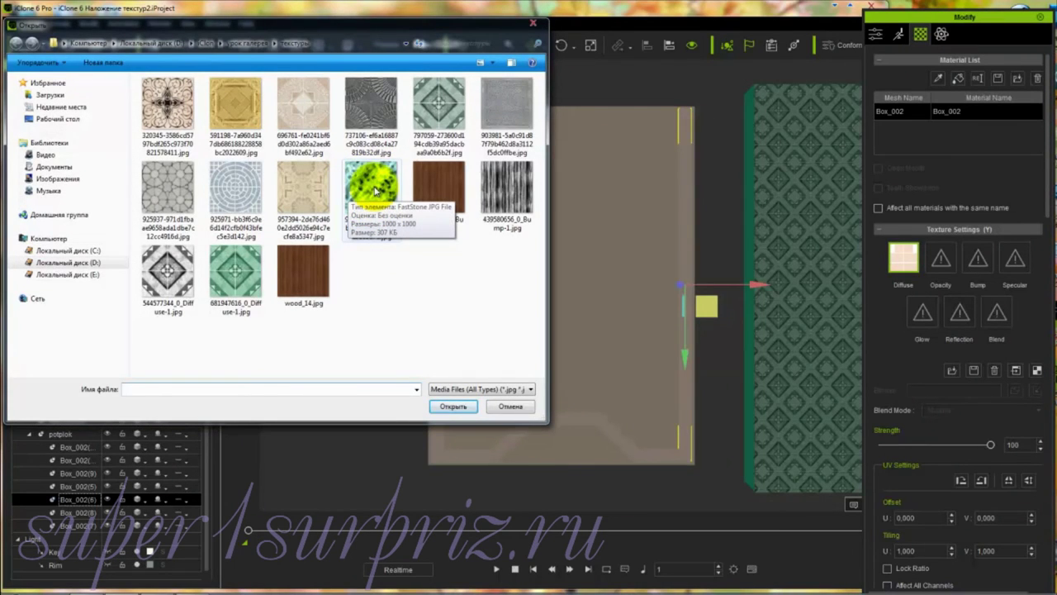
pyautogui.click(373, 186)
pyautogui.click(452, 405)
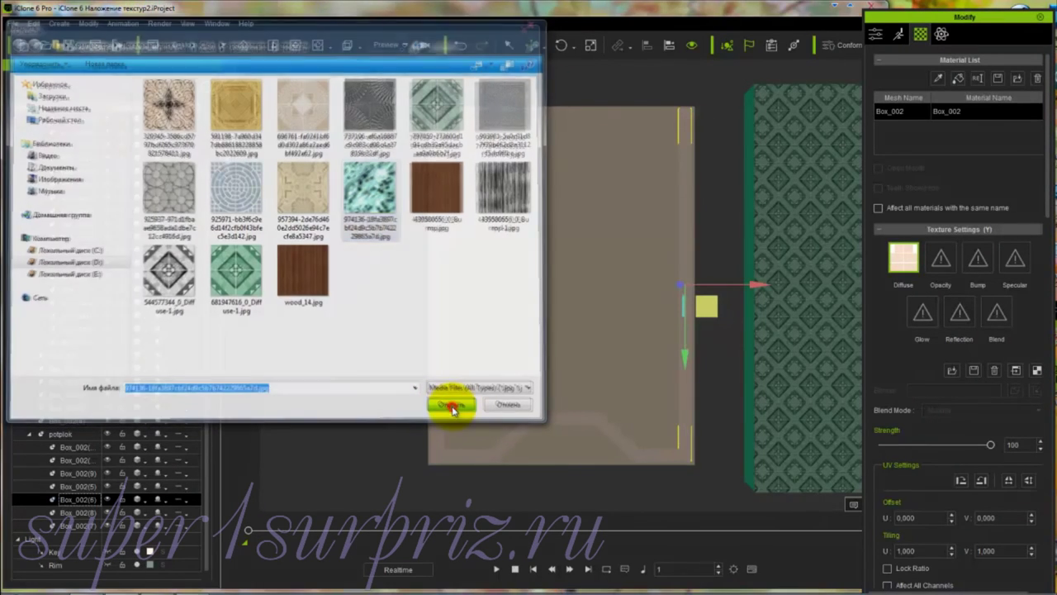
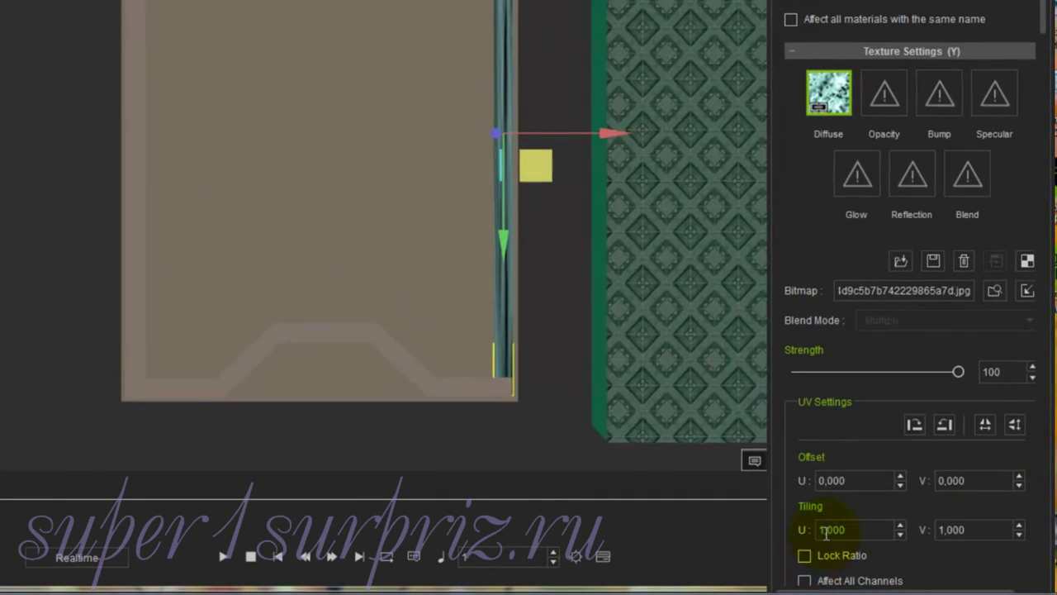
# Step: Set the V tiling of the marble texture on Box_002(6) to 50
pyautogui.click(939, 529)
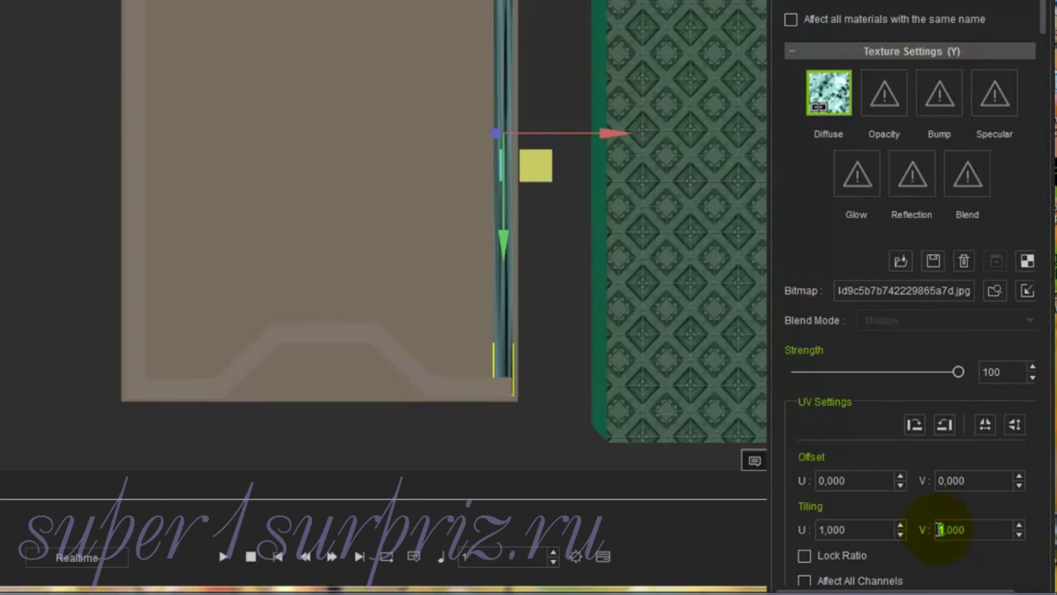
pyautogui.write('50')
pyautogui.click(872, 530)
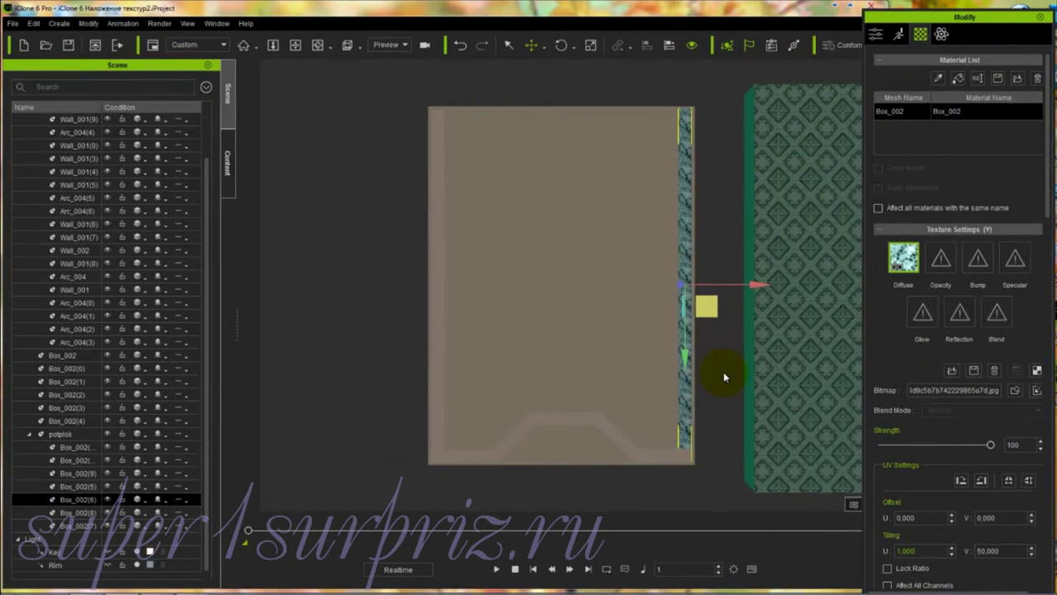
pyautogui.click(710, 377)
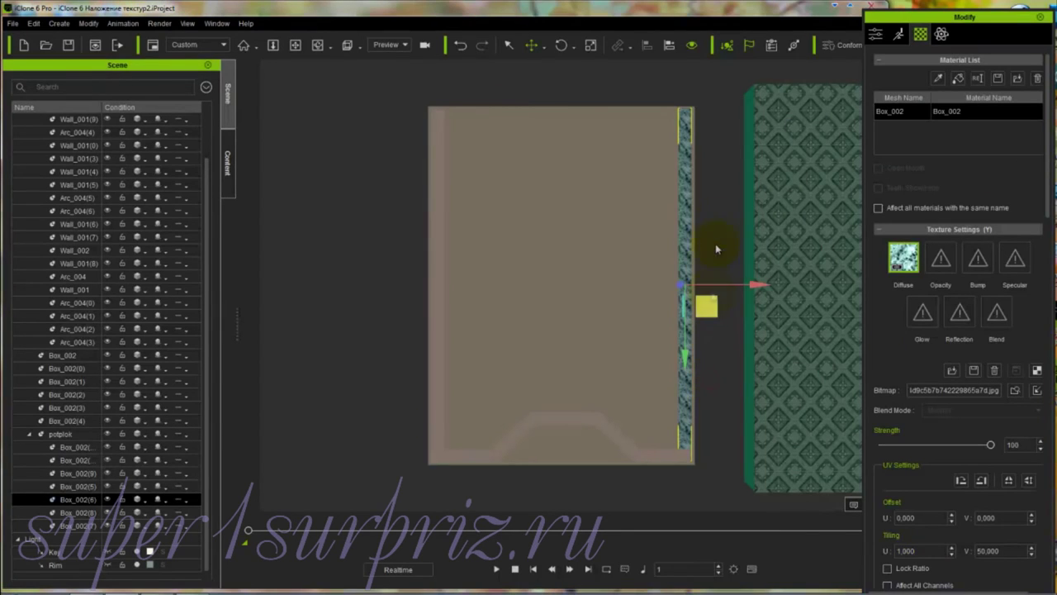
# Step: Set the marble border's self-illumination to 100 and its specular to 115
pyautogui.moveTo(685, 413); pyautogui.dragTo(737, 179)
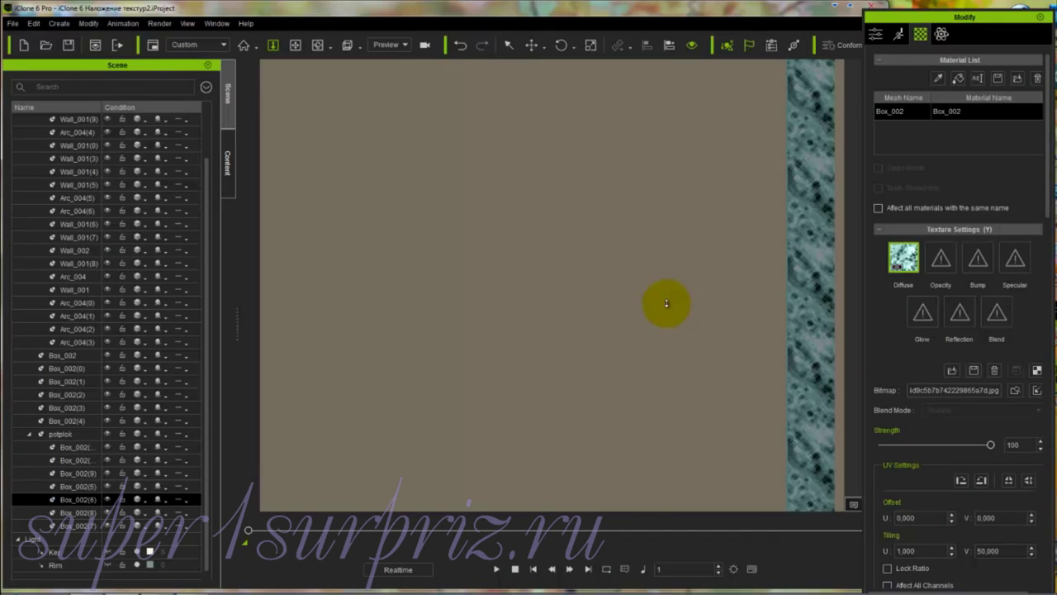
pyautogui.scroll(-6, 1024, 240)
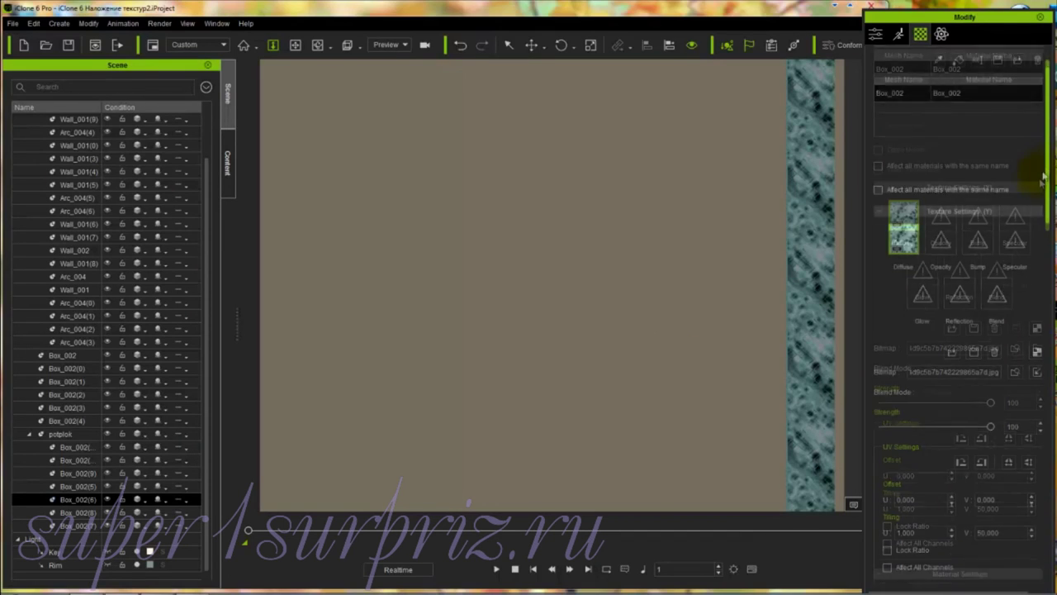
pyautogui.scroll(-3, 1023, 259)
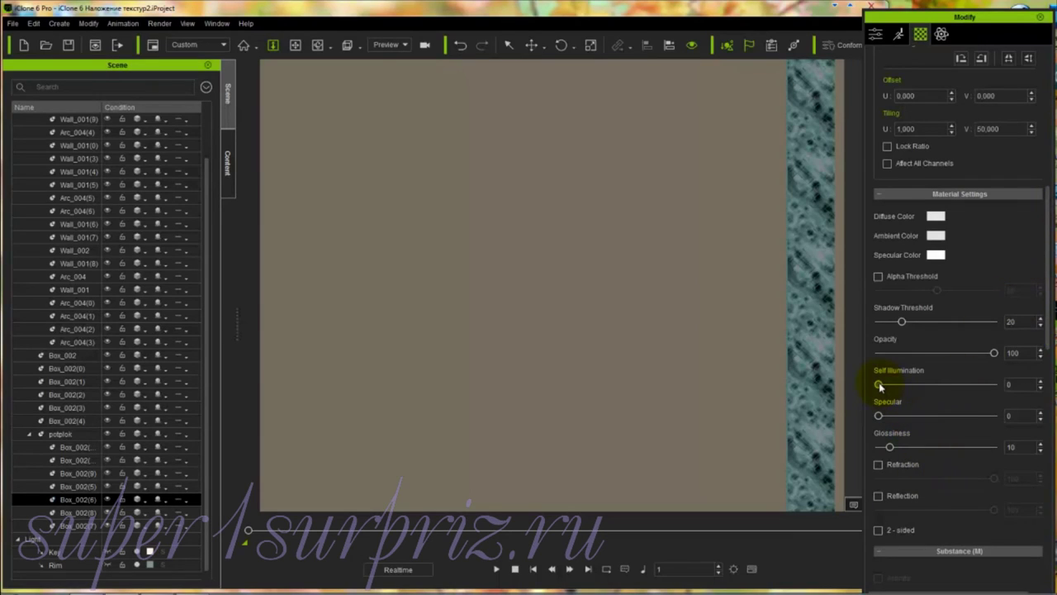
pyautogui.moveTo(879, 383); pyautogui.dragTo(1010, 381)
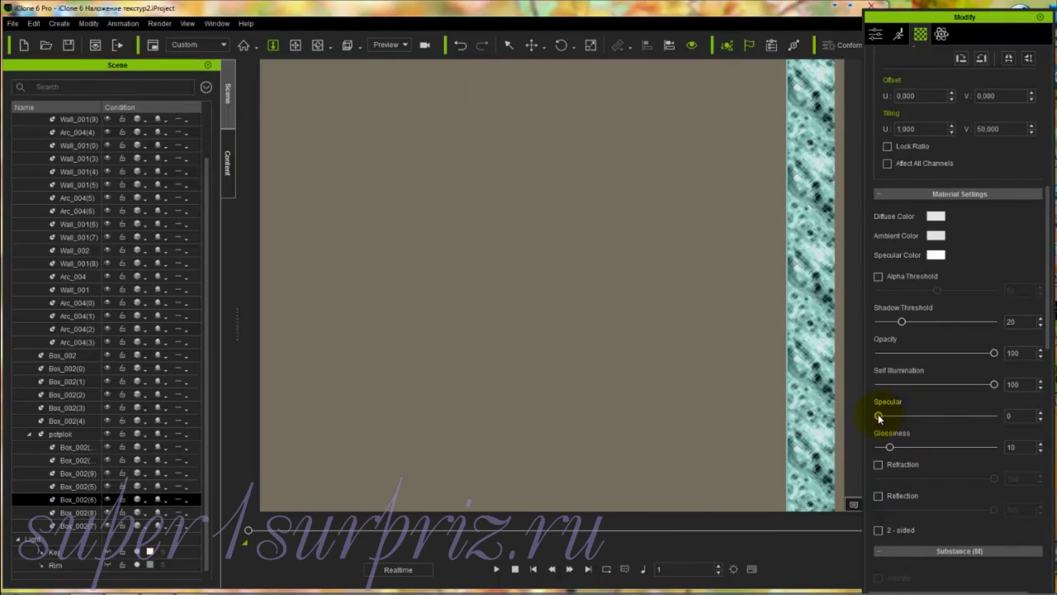
pyautogui.moveTo(878, 415)
pyautogui.mouseDown()
pyautogui.moveTo(964, 416)
pyautogui.moveTo(893, 424)
pyautogui.mouseUp()
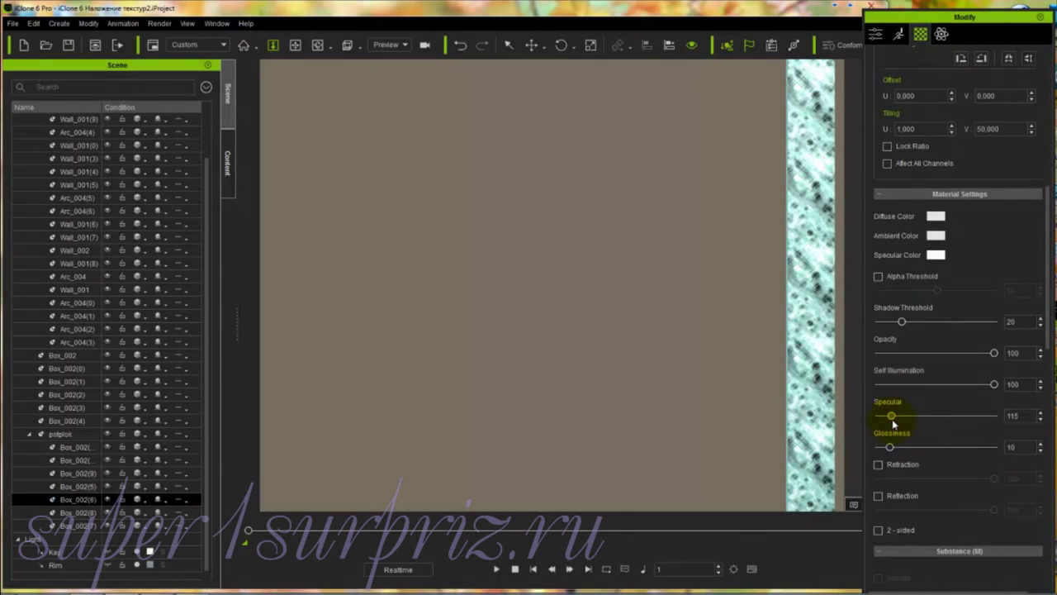
# Step: Enable refraction at 18 and reflection at 23 on the marble border Box_002(6), and set its glossiness to 12
pyautogui.click(878, 465)
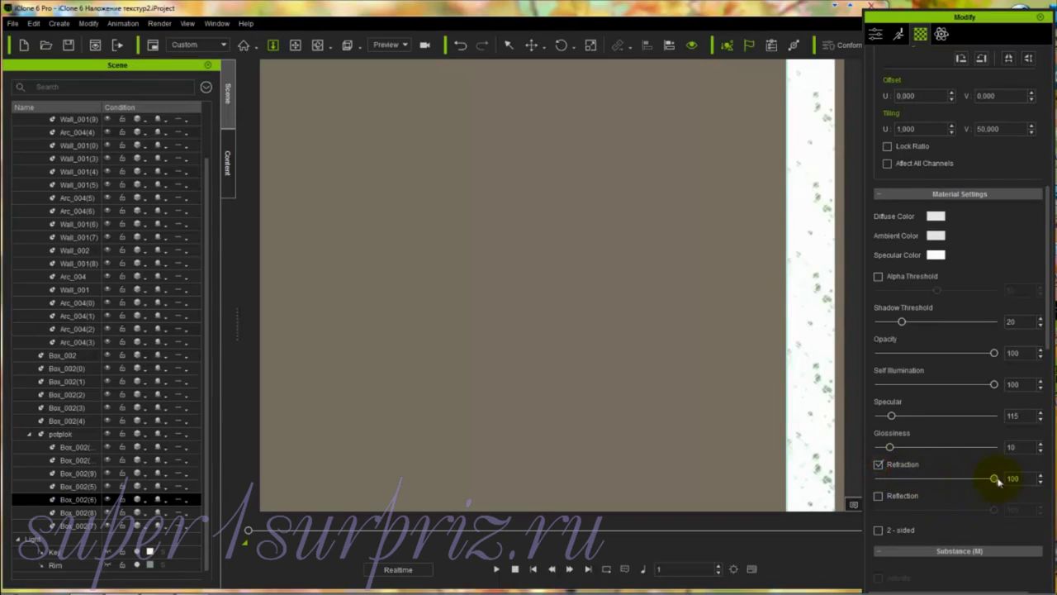
pyautogui.moveTo(992, 478); pyautogui.dragTo(899, 479)
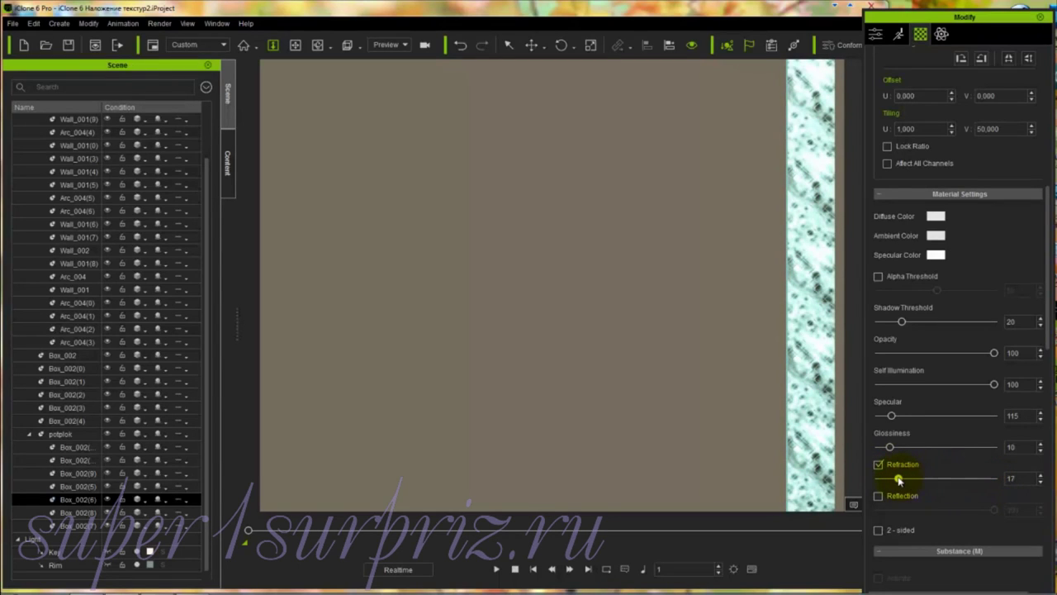
pyautogui.click(879, 497)
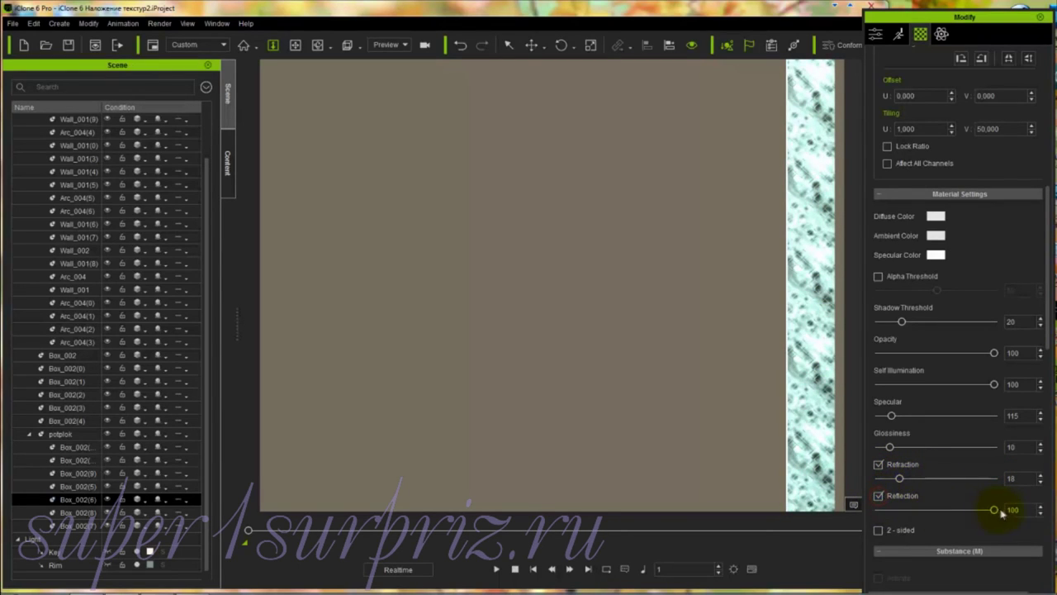
pyautogui.moveTo(995, 511); pyautogui.dragTo(906, 509)
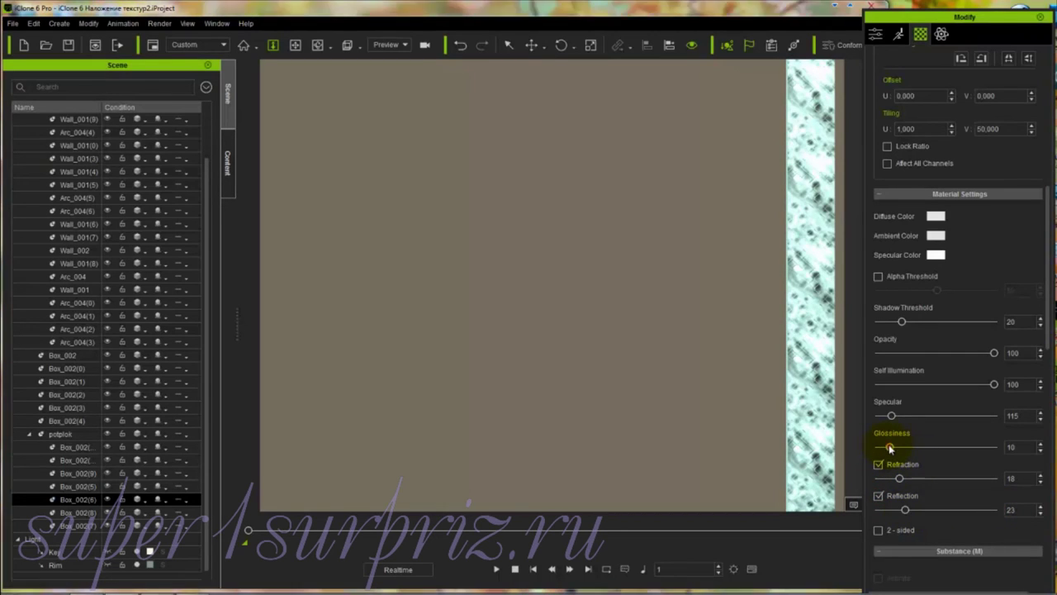
pyautogui.moveTo(889, 447)
pyautogui.mouseDown()
pyautogui.moveTo(920, 447)
pyautogui.moveTo(892, 447)
pyautogui.mouseUp()
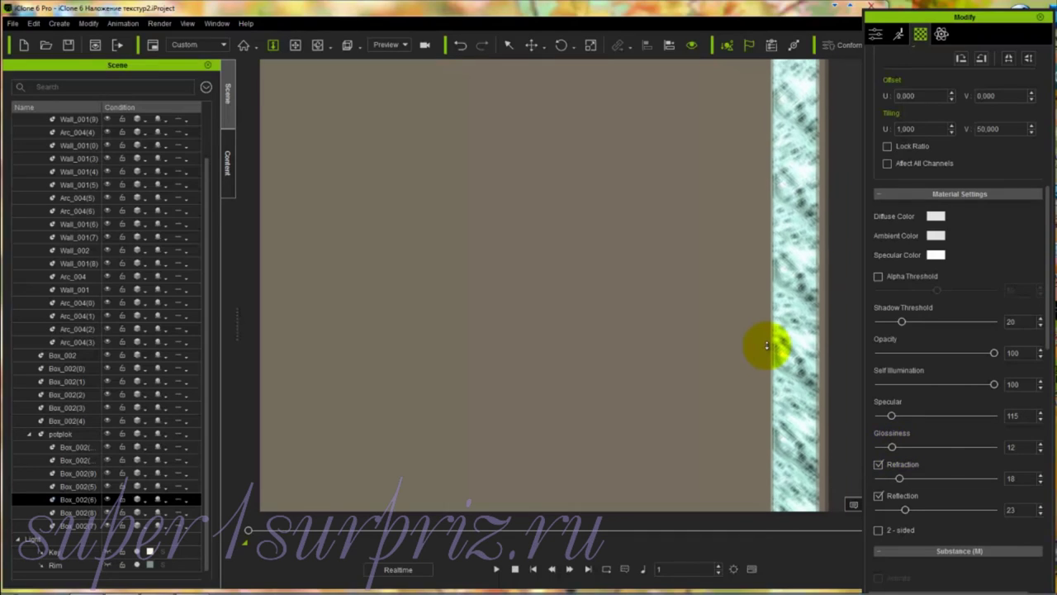
# Step: Copy the marble material from Box_002(6) onto the long border piece along the opposite side of the ceiling
pyautogui.scroll(-3, 766, 345)
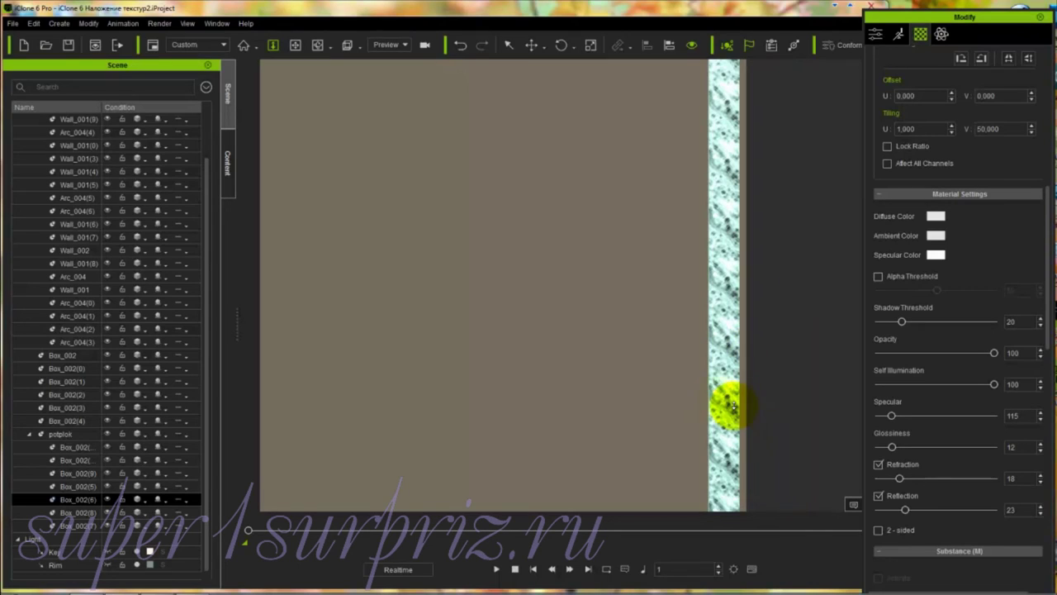
pyautogui.click(652, 385)
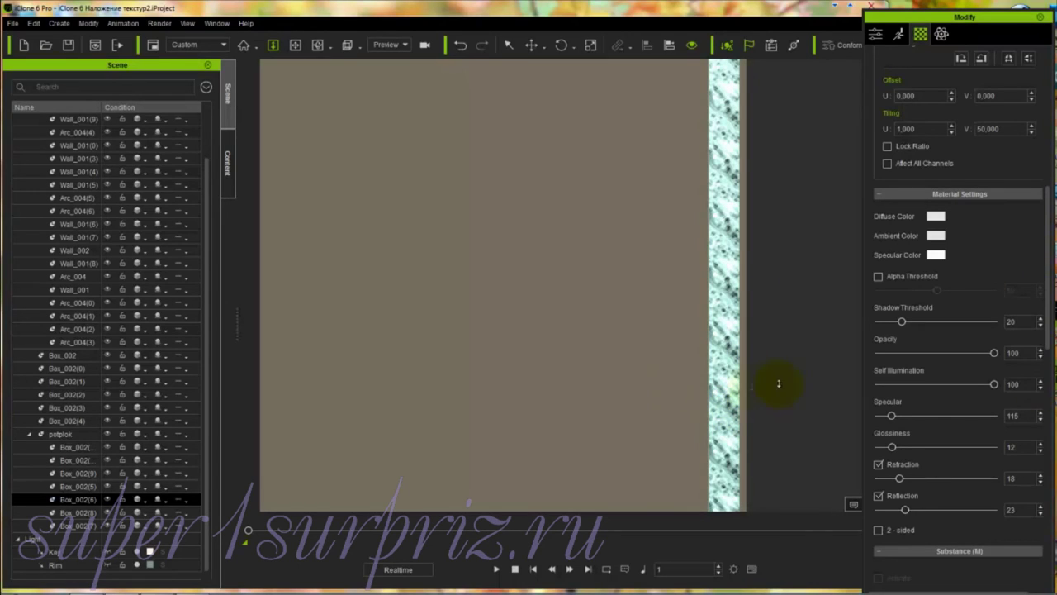
pyautogui.moveTo(652, 296); pyautogui.dragTo(640, 479)
pyautogui.moveTo(618, 238); pyautogui.dragTo(609, 479)
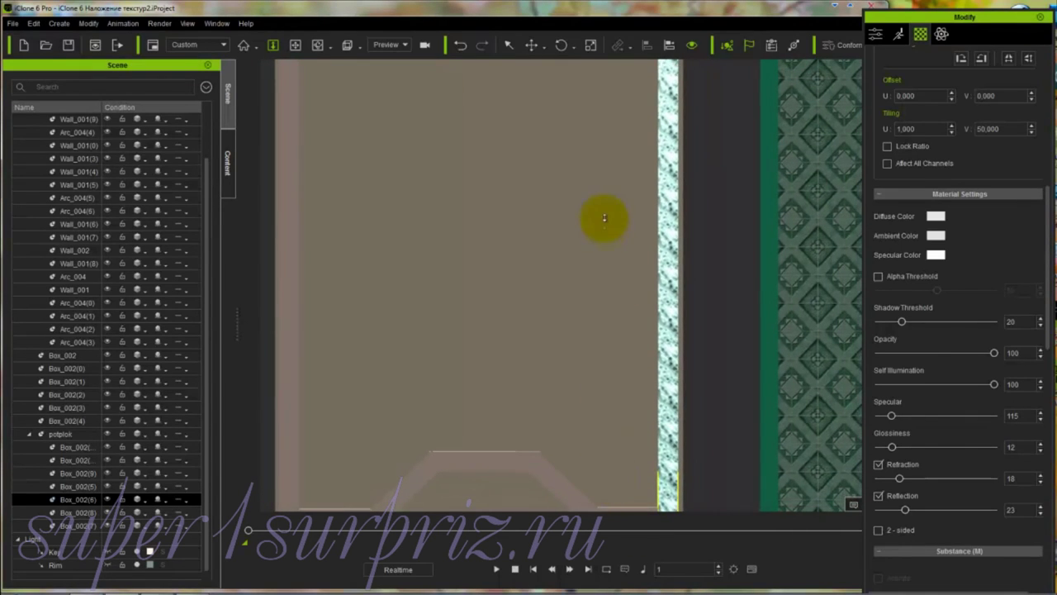
pyautogui.moveTo(604, 218); pyautogui.dragTo(589, 413)
pyautogui.moveTo(602, 236); pyautogui.dragTo(602, 346)
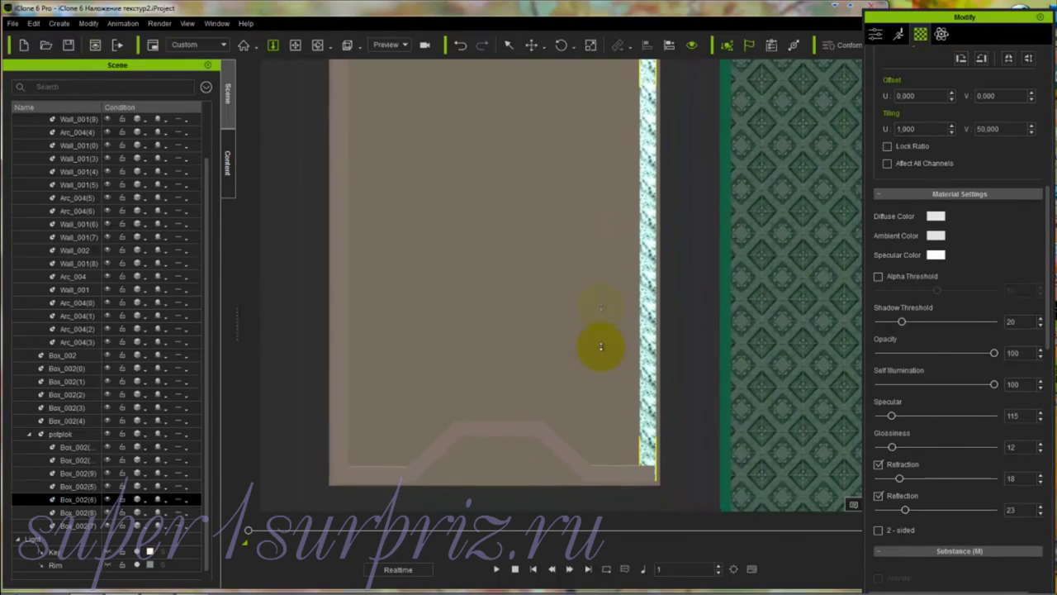
pyautogui.moveTo(595, 94); pyautogui.dragTo(599, 408)
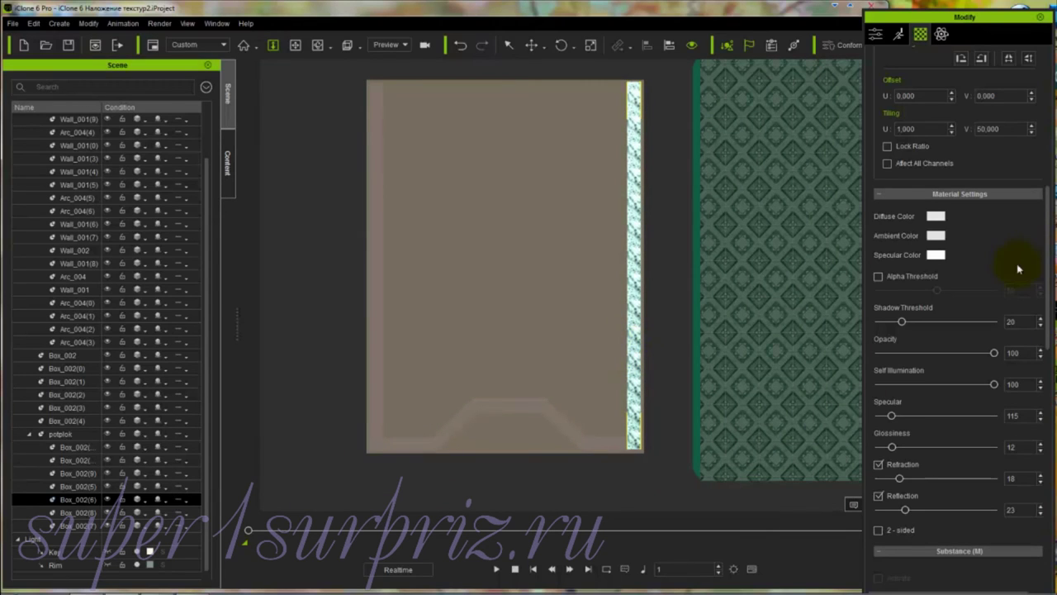
pyautogui.moveTo(1050, 267); pyautogui.dragTo(1050, 171)
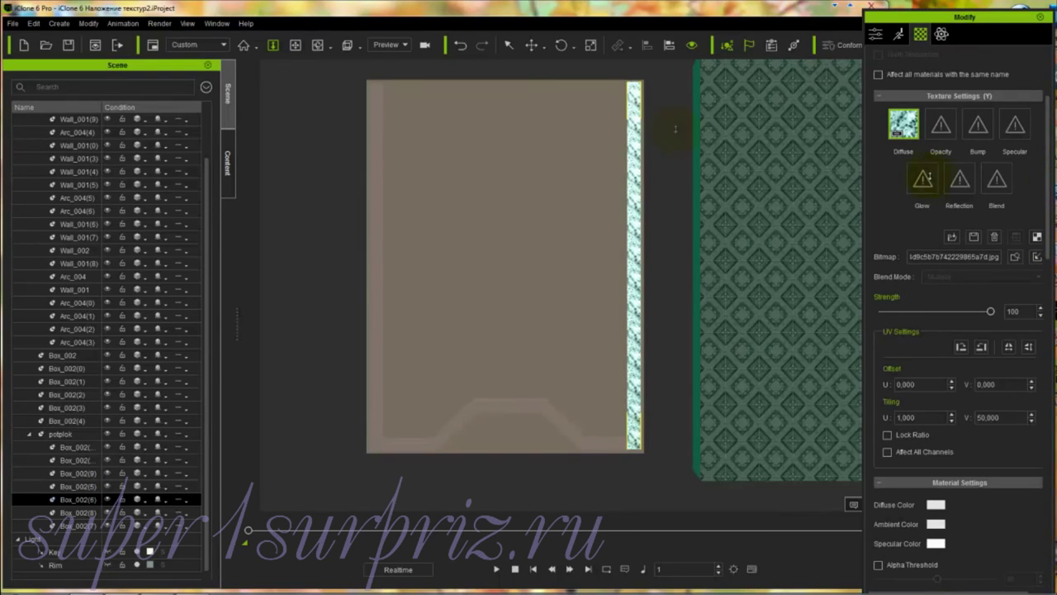
pyautogui.click(370, 263)
pyautogui.scroll(3, 1049, 220)
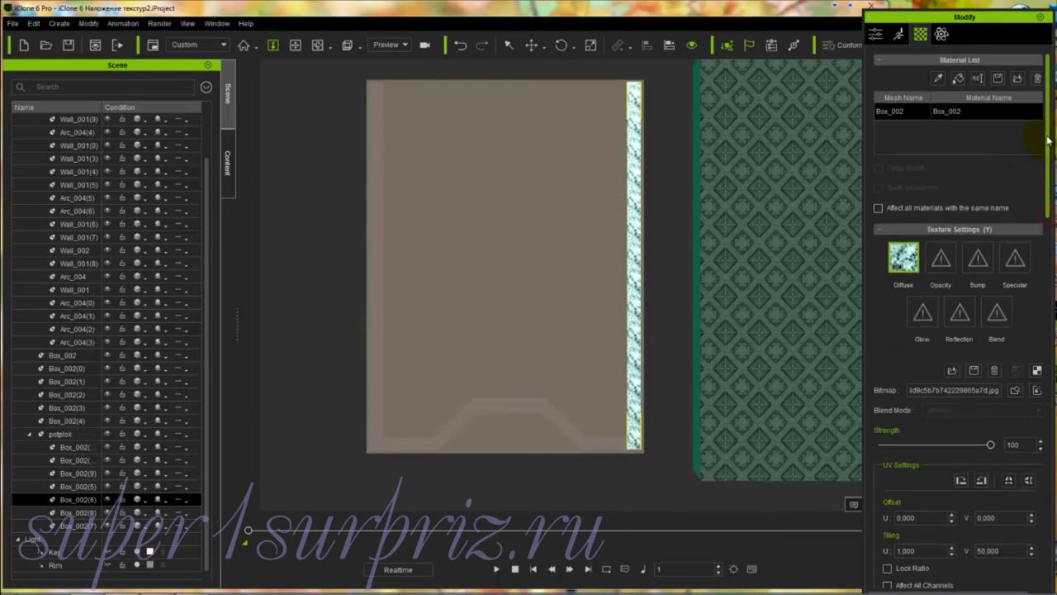
pyautogui.click(939, 78)
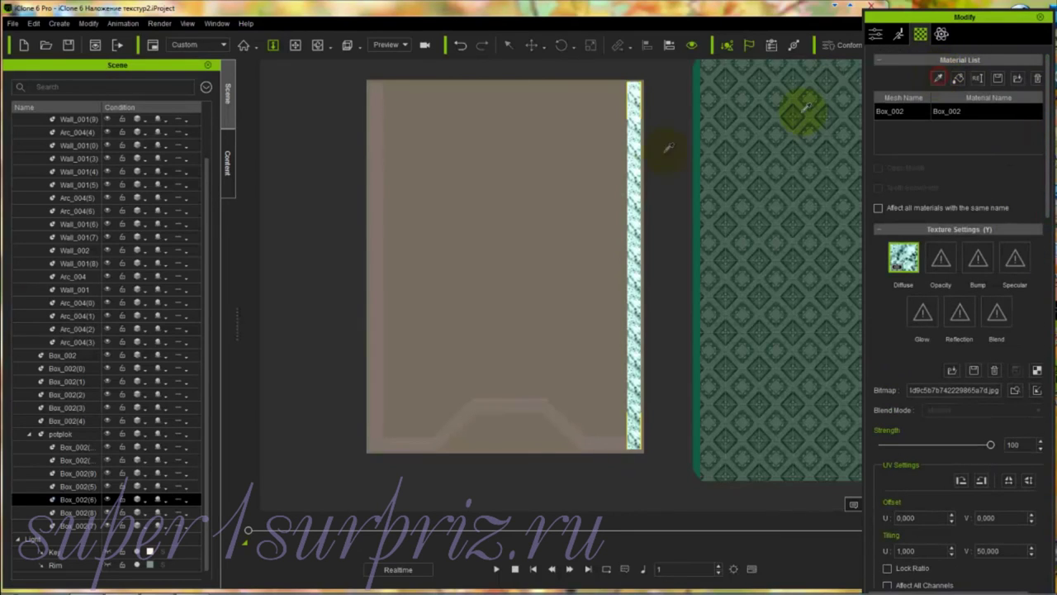
pyautogui.click(637, 250)
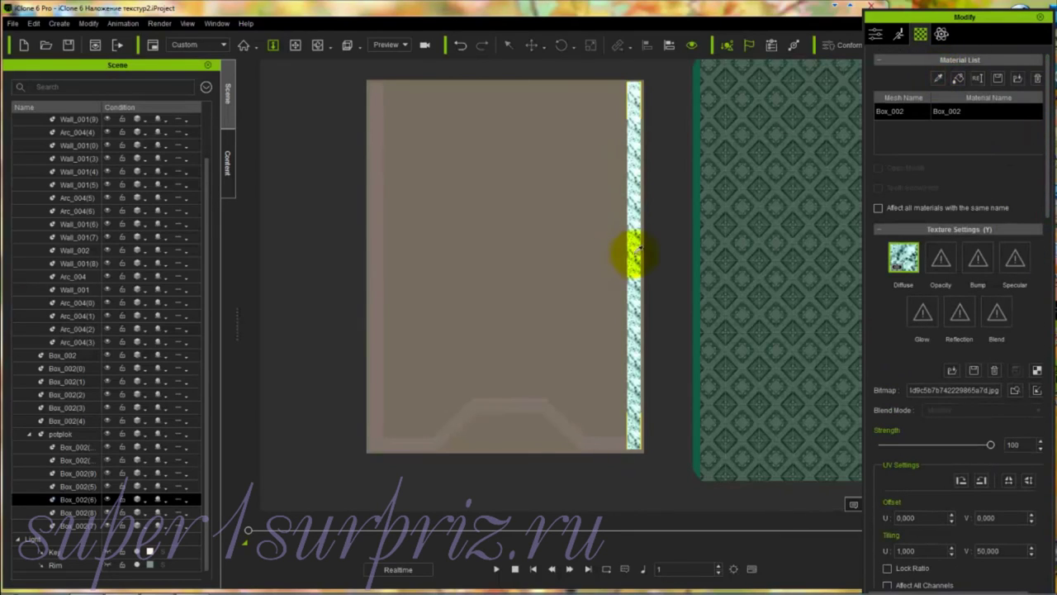
pyautogui.click(960, 78)
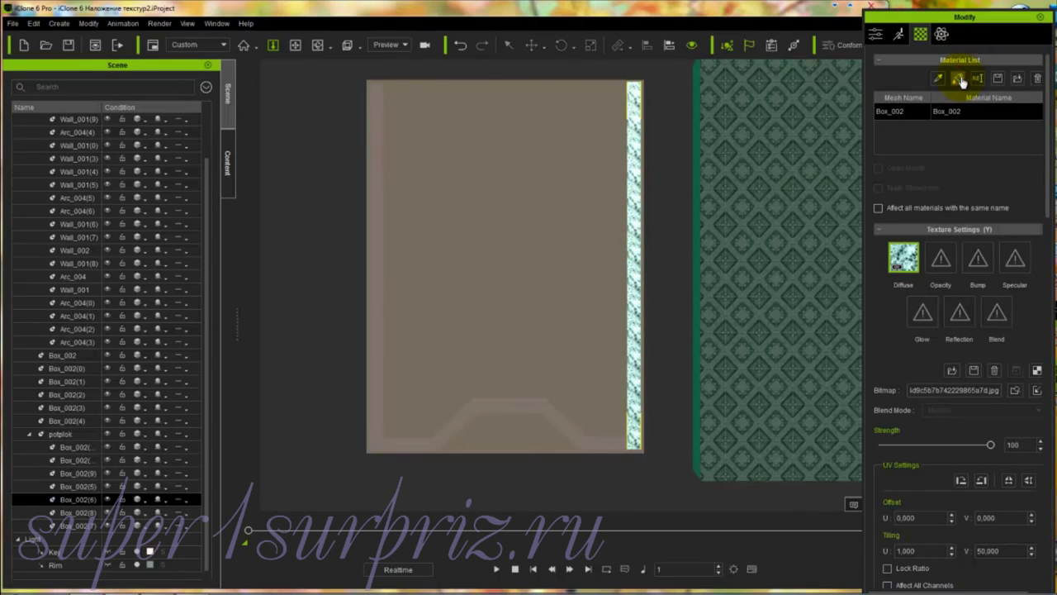
pyautogui.click(376, 244)
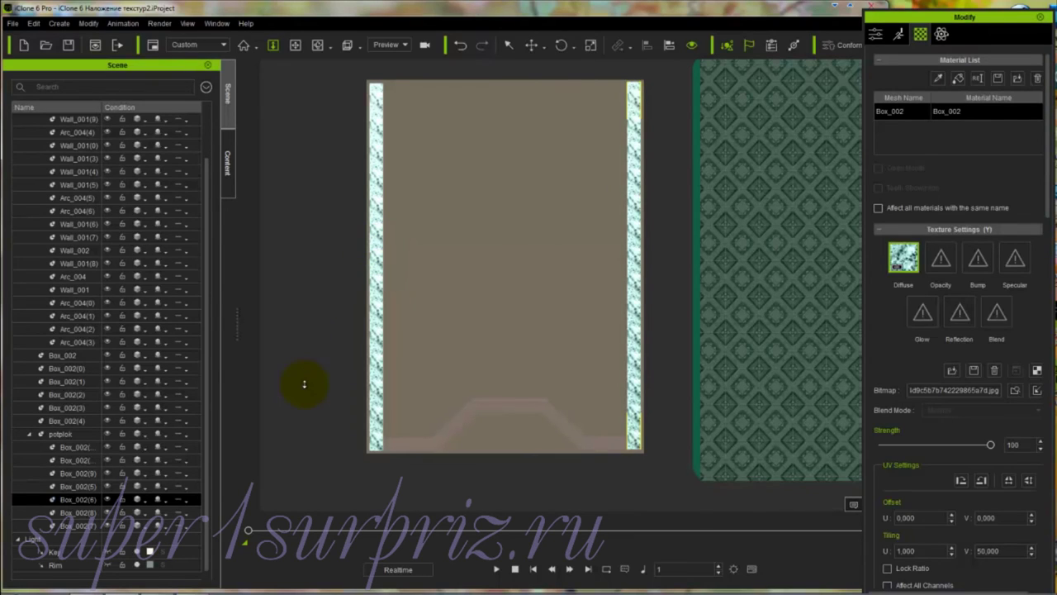
# Step: Select Box_002(5) under potplok and examine the material settings it received from the copied marble
pyautogui.click(505, 535)
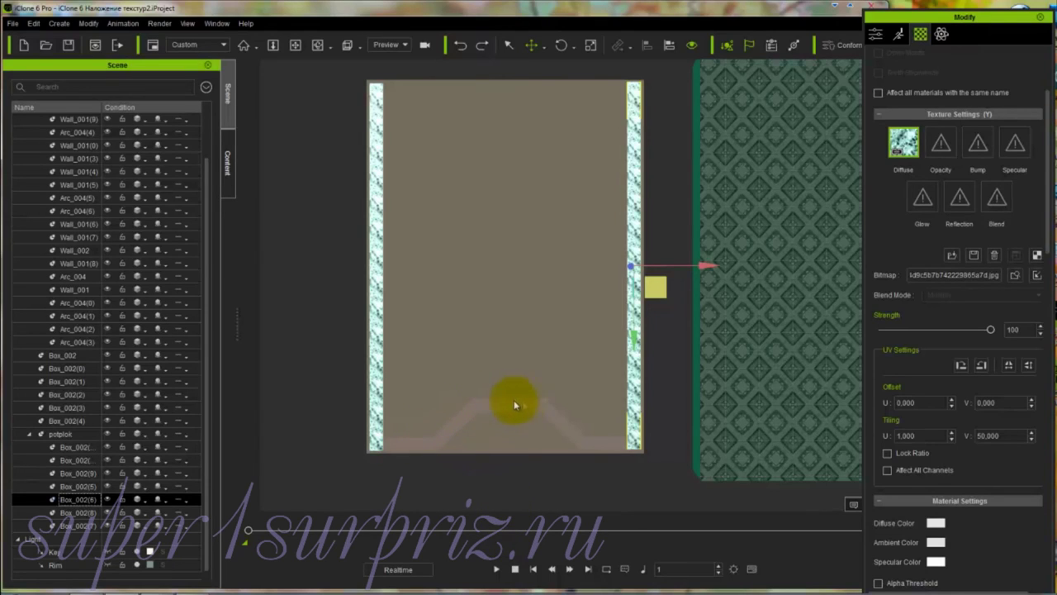
pyautogui.click(615, 444)
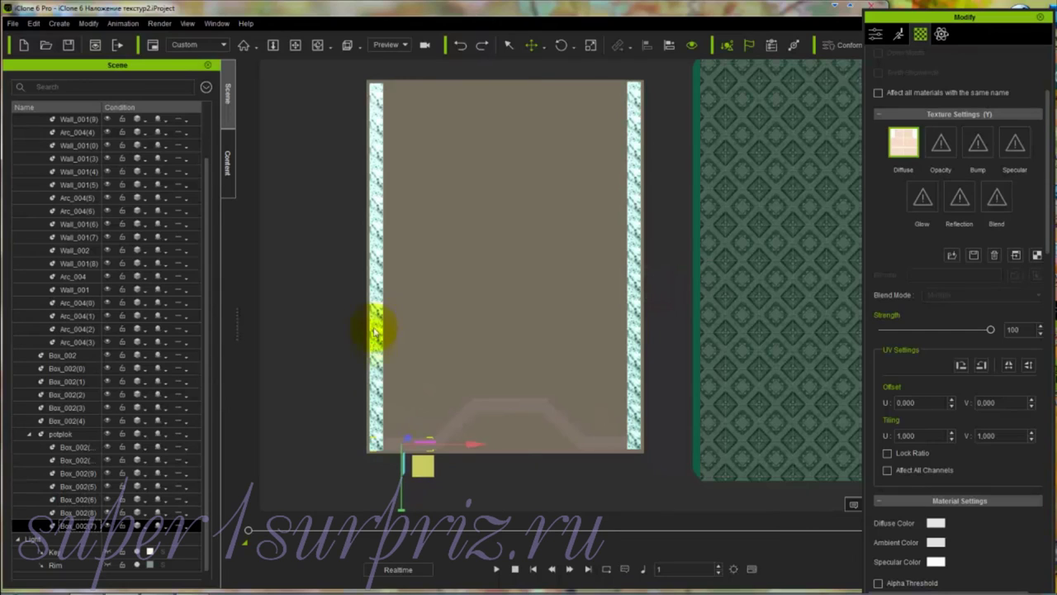
pyautogui.click(376, 393)
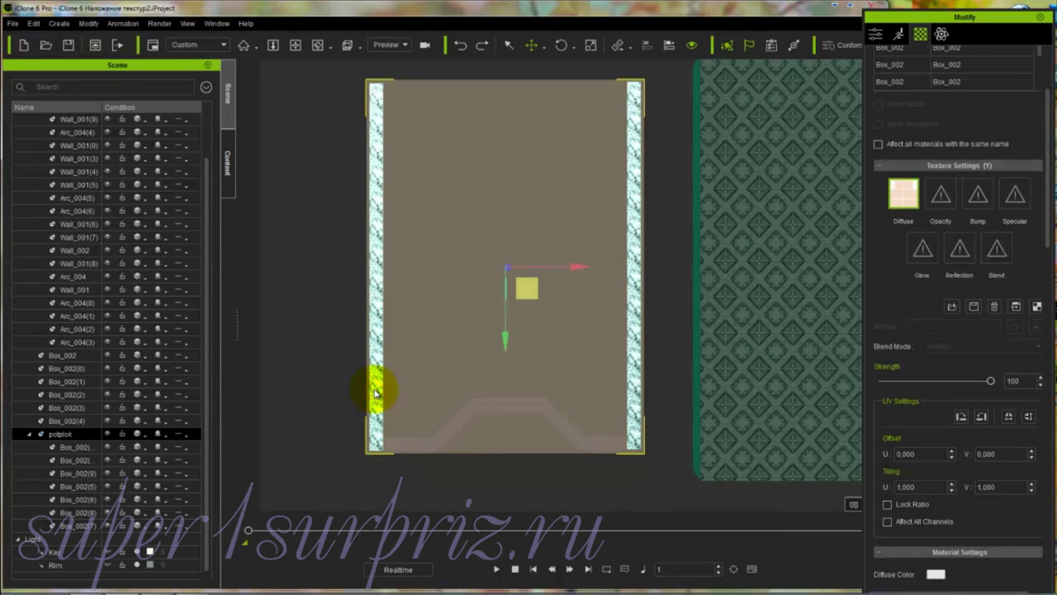
pyautogui.click(85, 473)
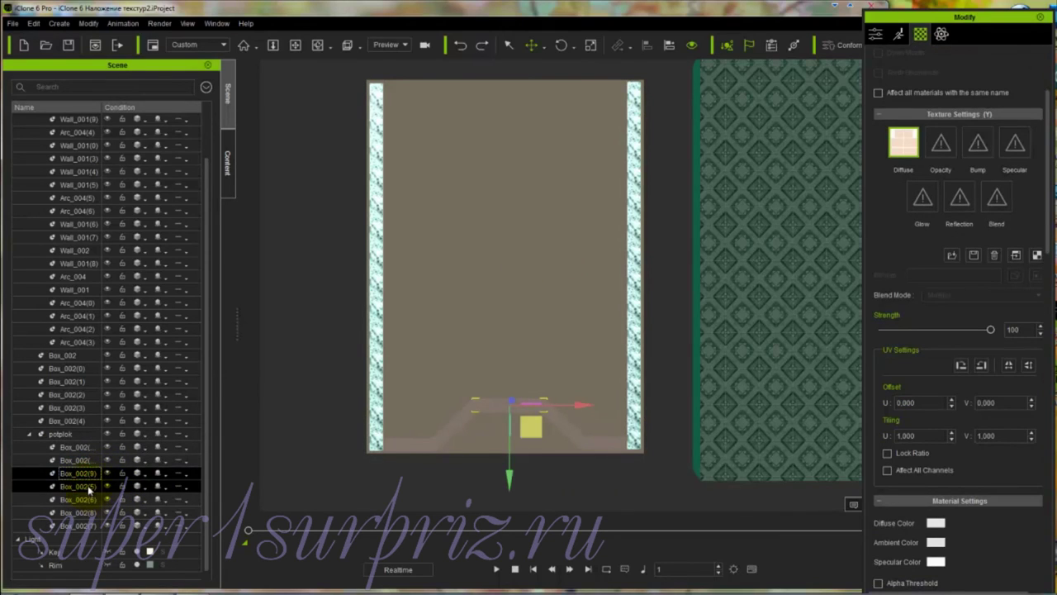
pyautogui.click(89, 486)
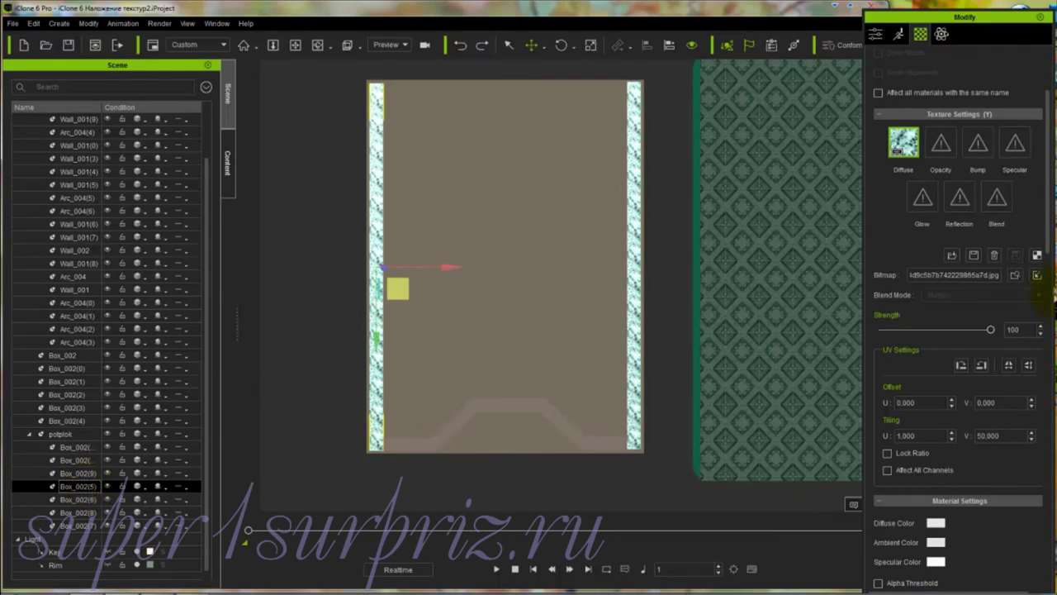
pyautogui.scroll(-5, 1048, 256)
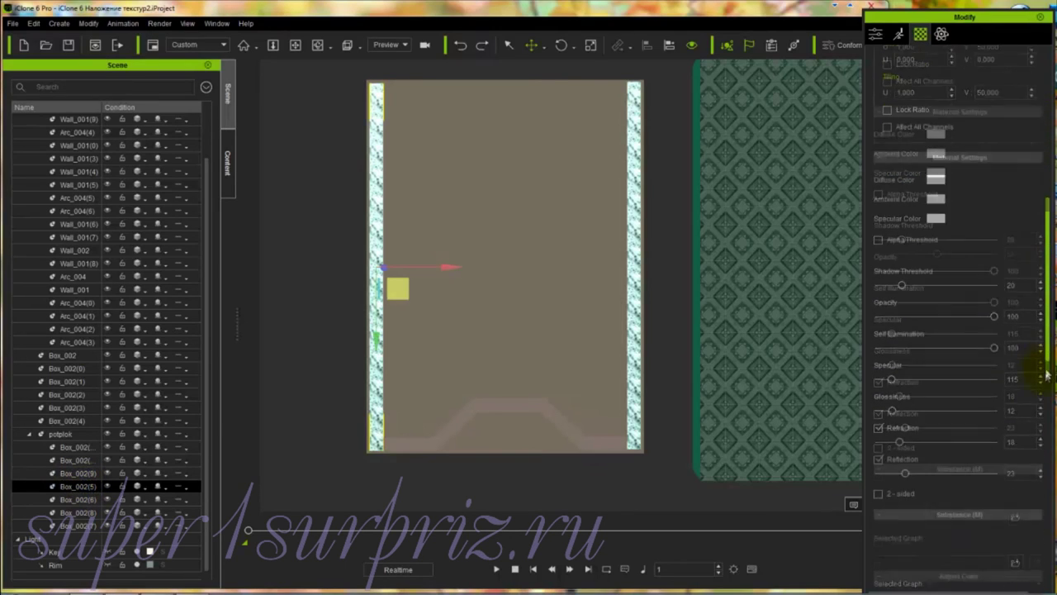
pyautogui.scroll(-2, 1047, 376)
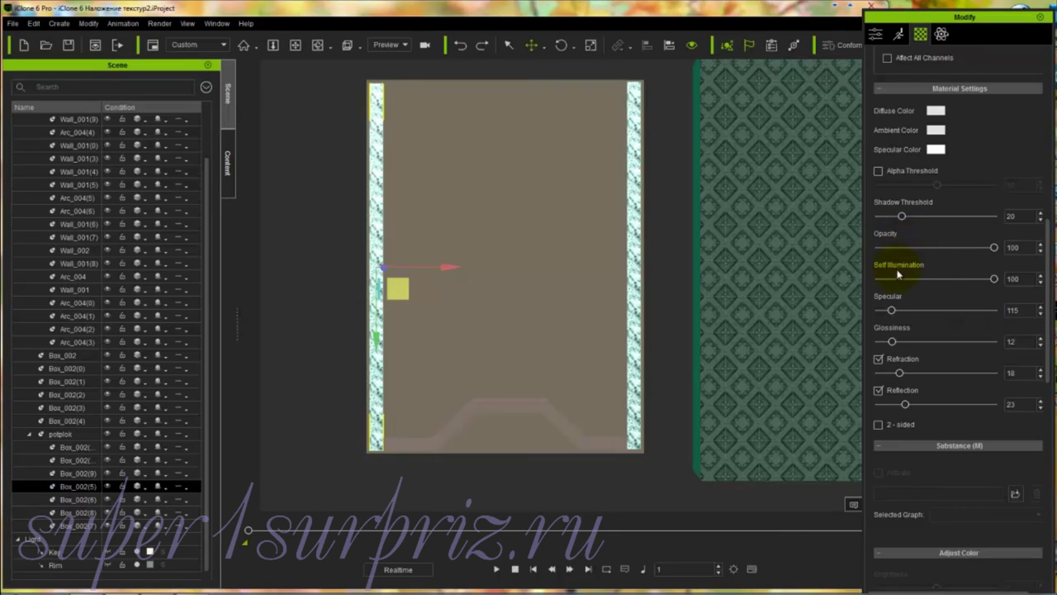
pyautogui.moveTo(1008, 278); pyautogui.dragTo(1018, 281)
# Step: Load the green marble JPG whose name starts with 974136 as Box_002(7)'s diffuse texture and set its V tiling to 5
pyautogui.click(510, 405)
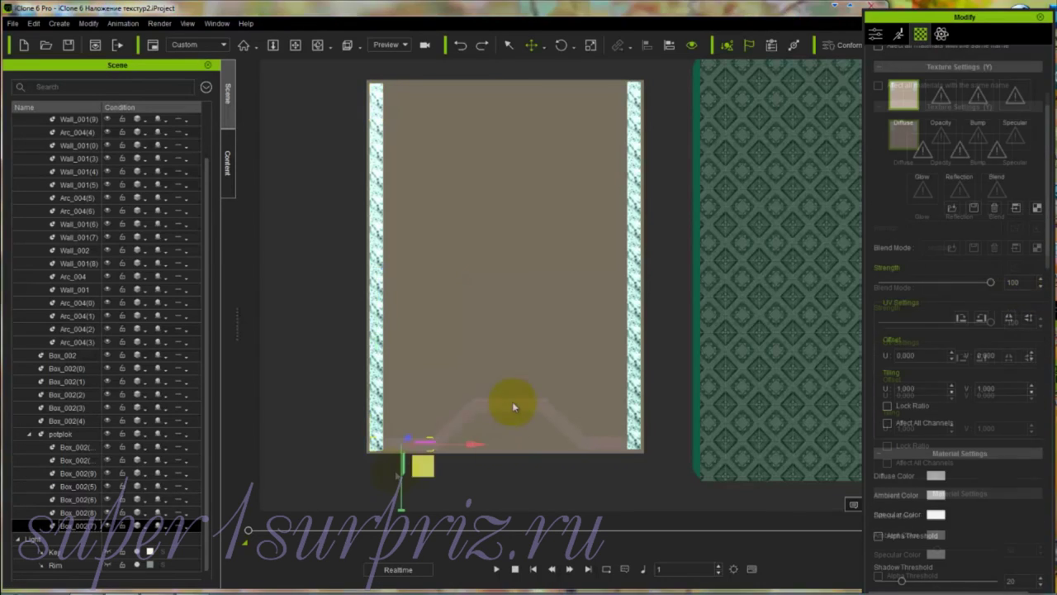
pyautogui.click(395, 448)
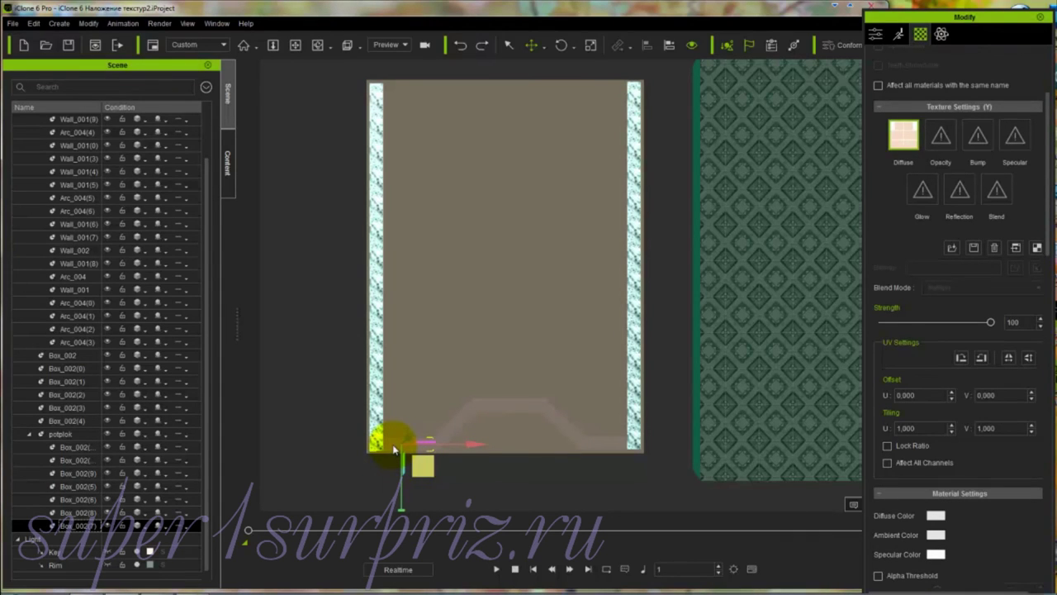
pyautogui.doubleClick(904, 134)
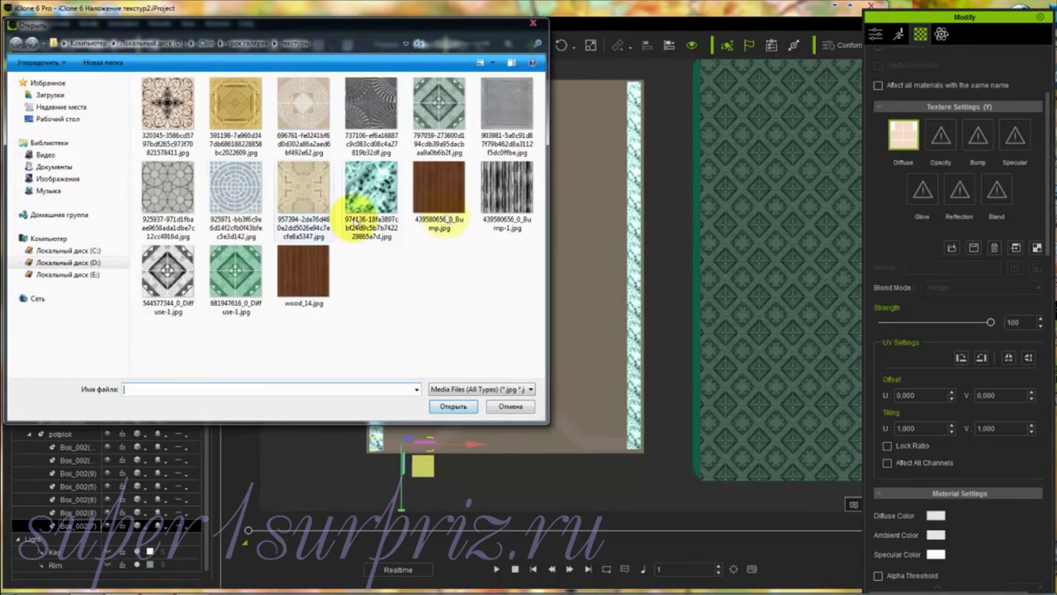
pyautogui.click(365, 188)
pyautogui.click(456, 406)
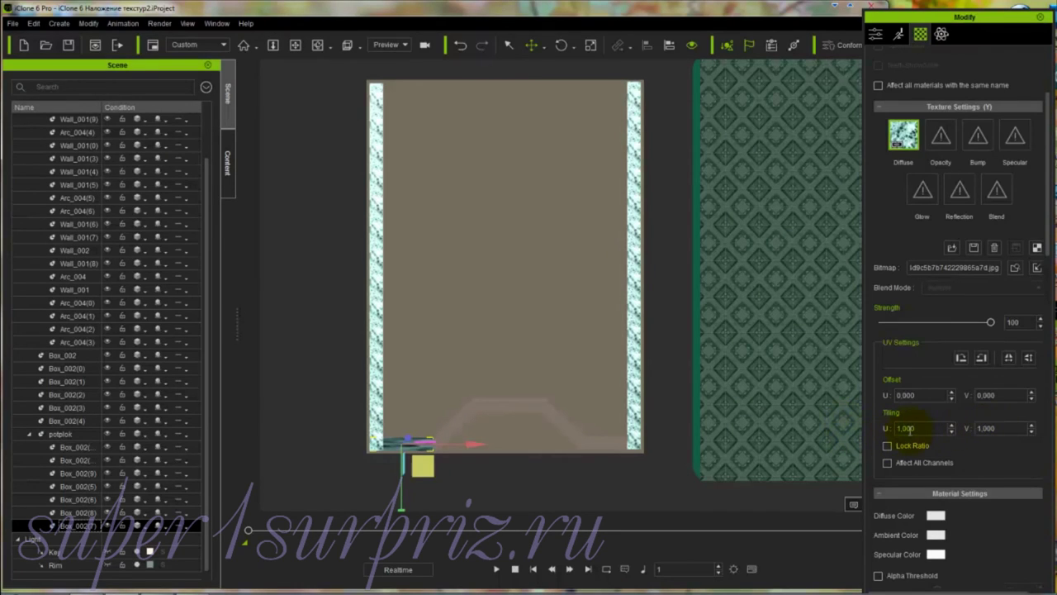
pyautogui.click(981, 428)
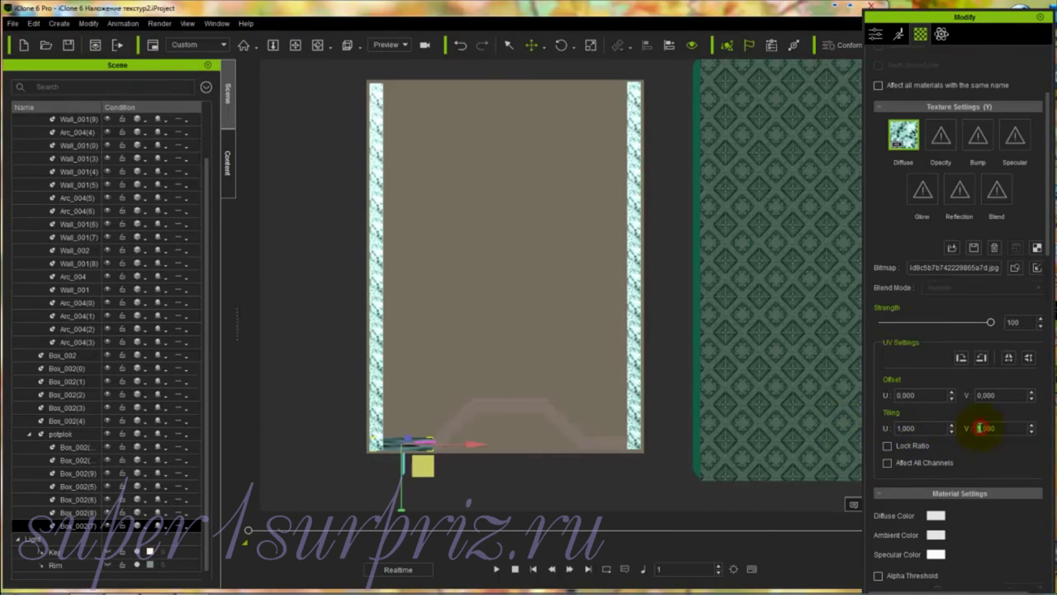
pyautogui.click(924, 428)
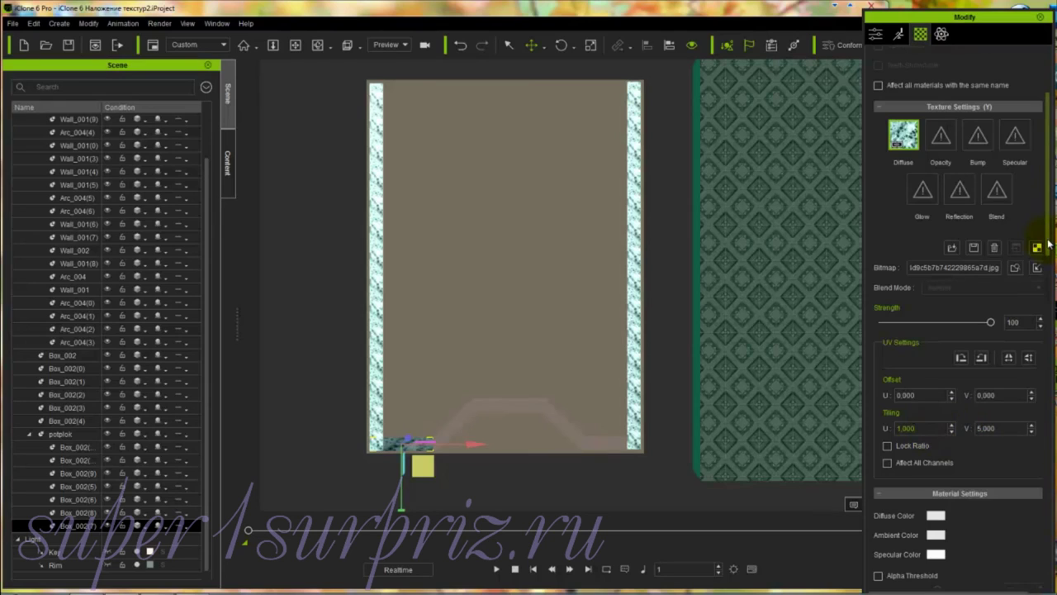
# Step: Set the self-illumination and glossiness of Box_002(7)'s marble material to 100
pyautogui.moveTo(1047, 246); pyautogui.dragTo(1040, 340)
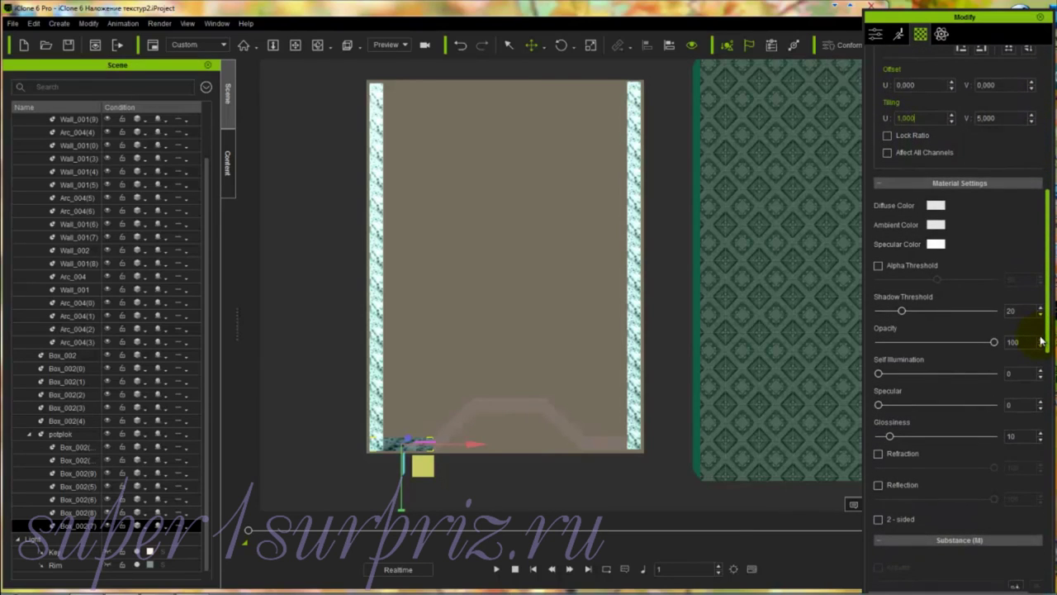
pyautogui.moveTo(1040, 340); pyautogui.dragTo(1041, 345)
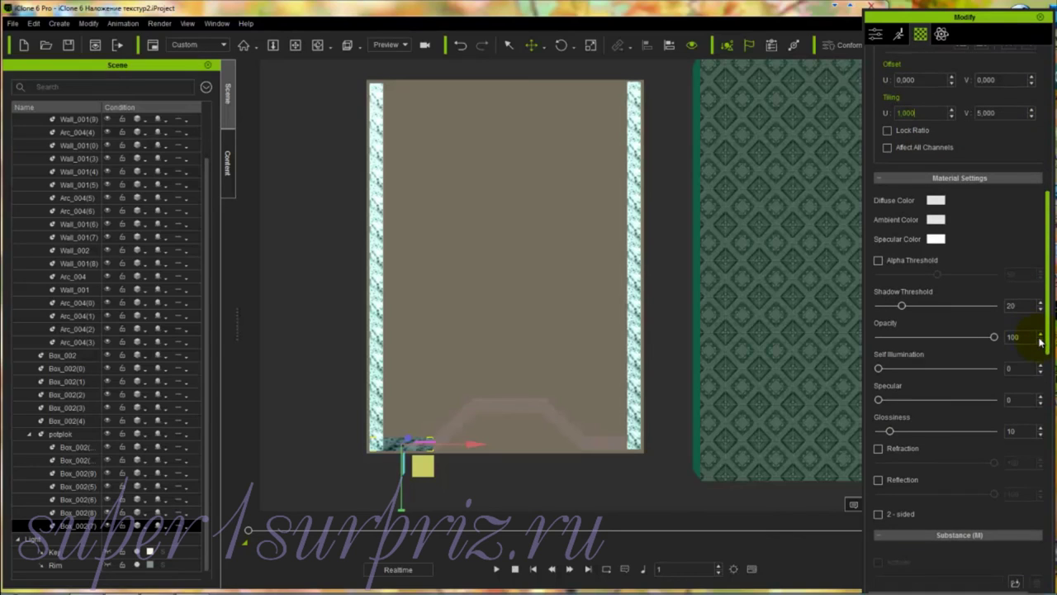
pyautogui.moveTo(878, 370); pyautogui.dragTo(1006, 371)
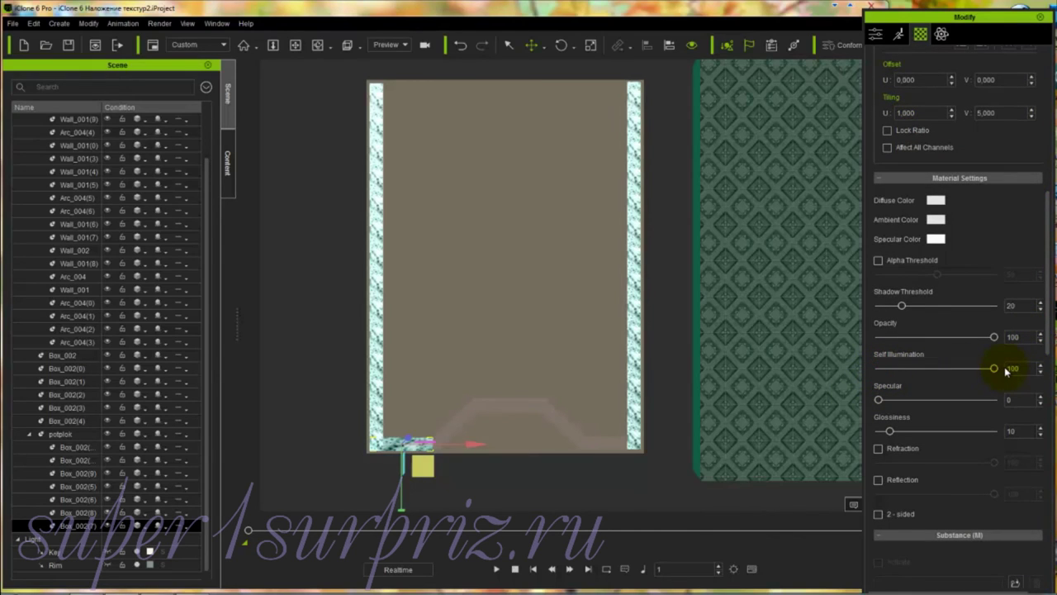
pyautogui.moveTo(889, 433); pyautogui.dragTo(993, 431)
# Step: Enable refraction at 18 and reflection at 23 for Box_002(7)'s marble material
pyautogui.click(878, 449)
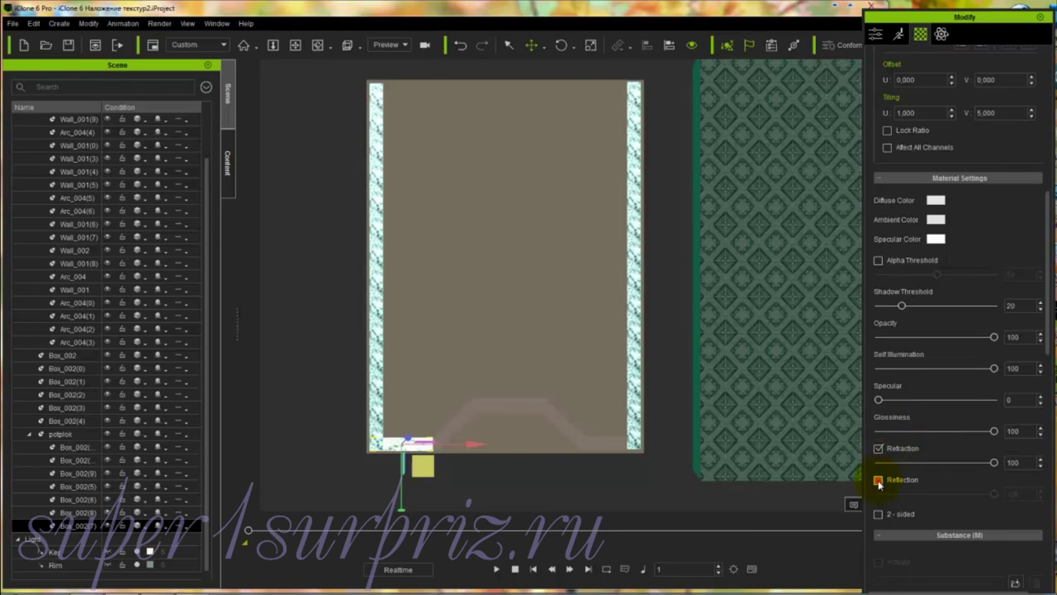
pyautogui.click(879, 481)
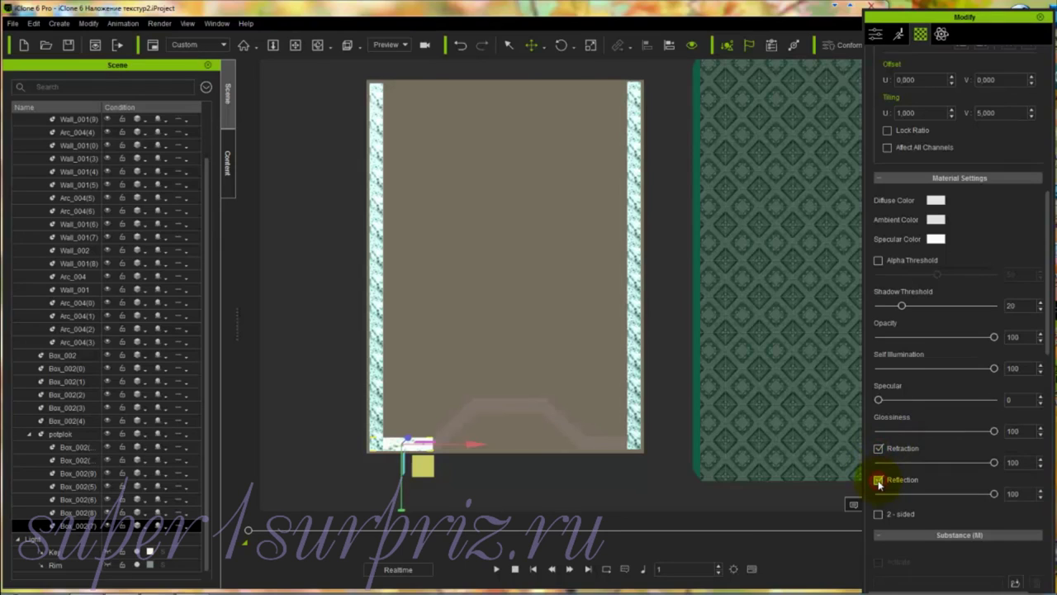
pyautogui.doubleClick(1014, 463)
pyautogui.write('18')
pyautogui.doubleClick(1012, 494)
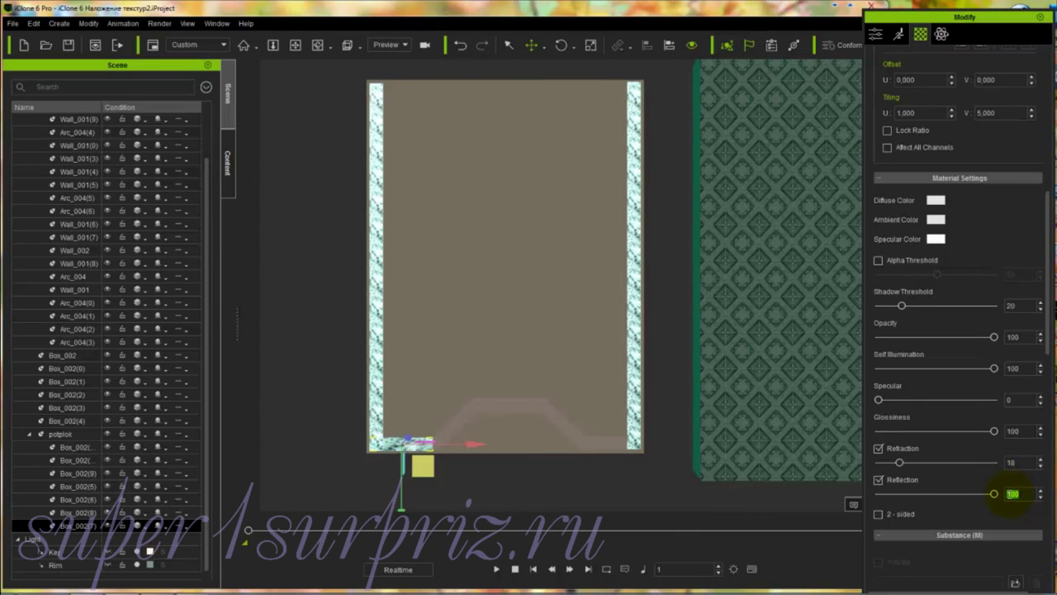
pyautogui.write('33')
# Step: Copy Box_002(7)'s marble material onto the two slanted pieces, the middle piece and the opposite short piece of the ceiling border
pyautogui.click(374, 398)
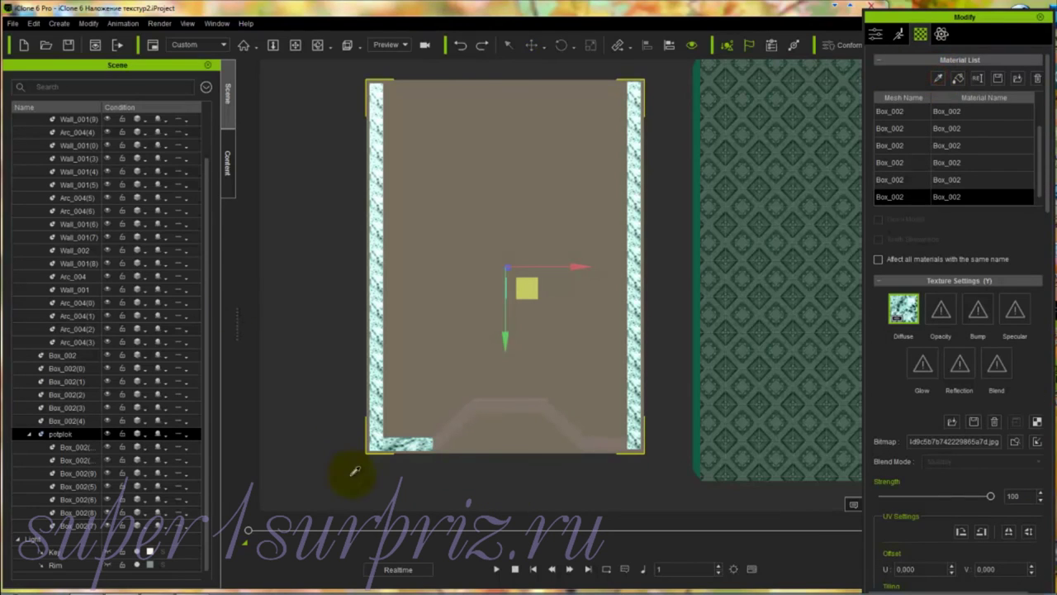
pyautogui.click(409, 442)
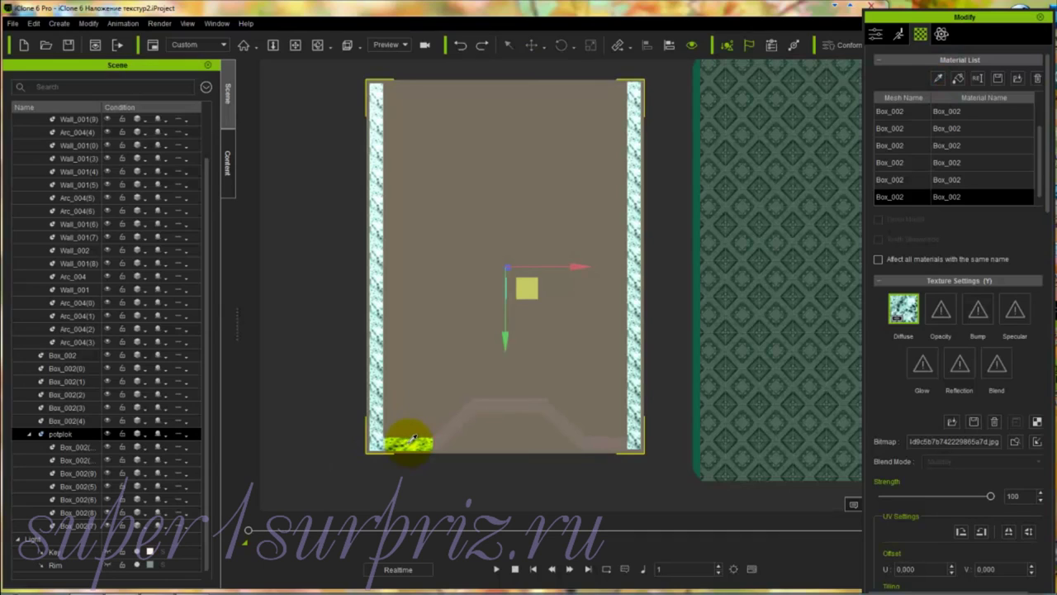
pyautogui.press('w')
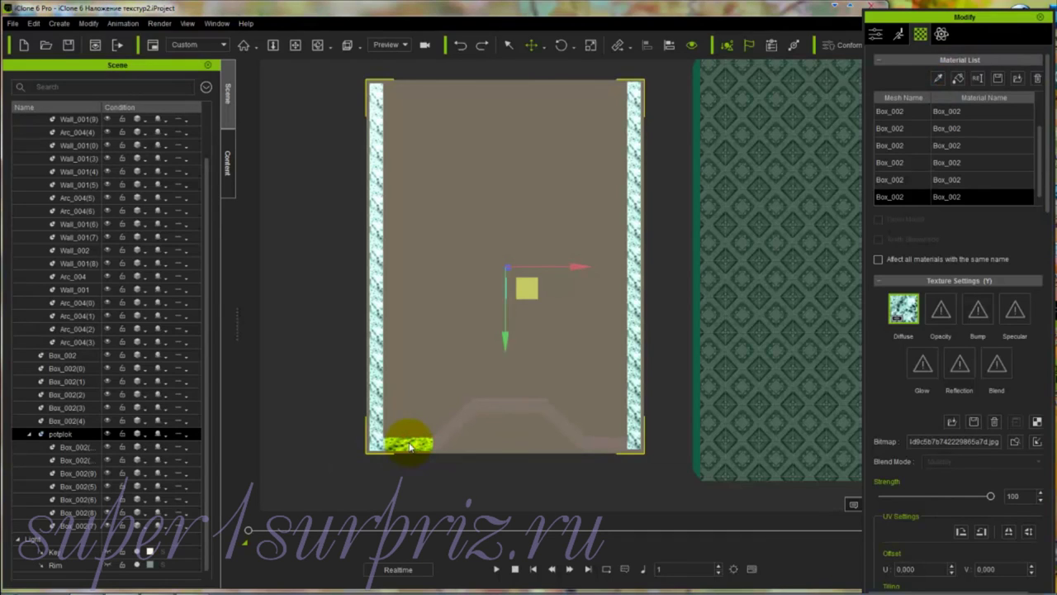
pyautogui.click(958, 79)
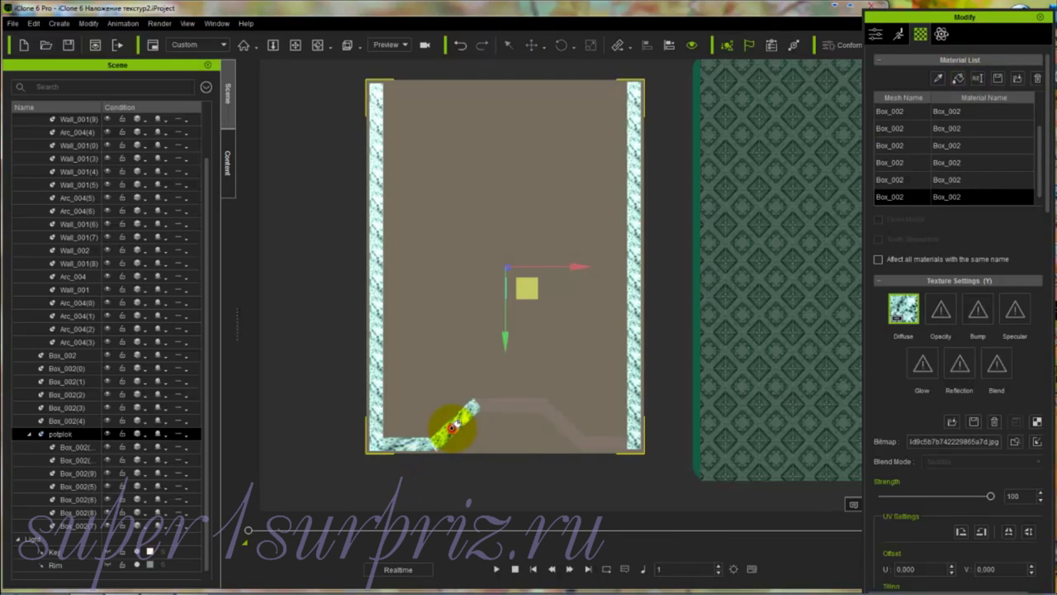
pyautogui.click(453, 427)
pyautogui.click(502, 405)
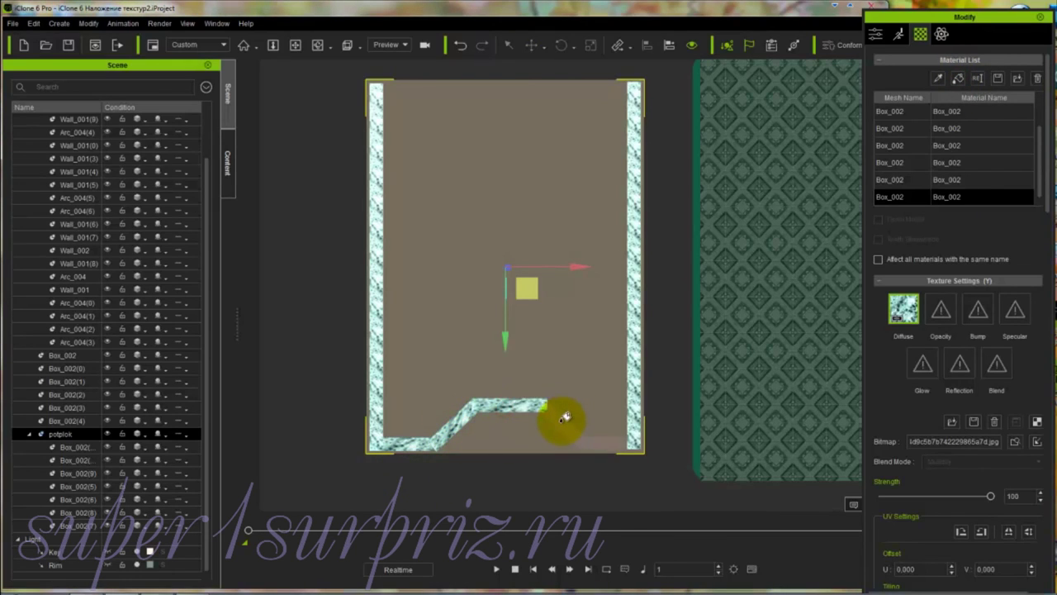
pyautogui.click(576, 432)
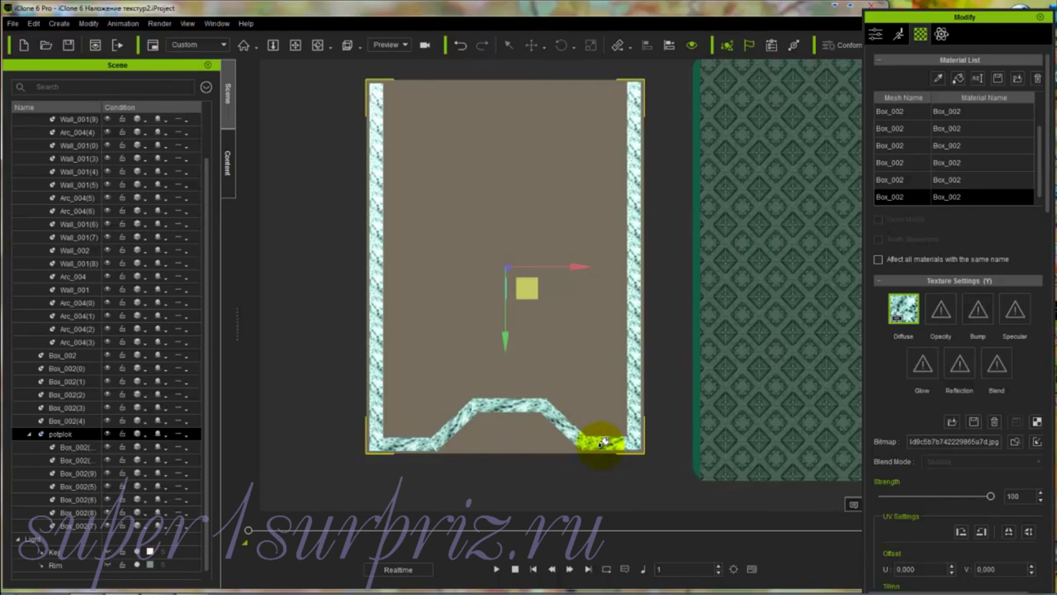
pyautogui.click(598, 441)
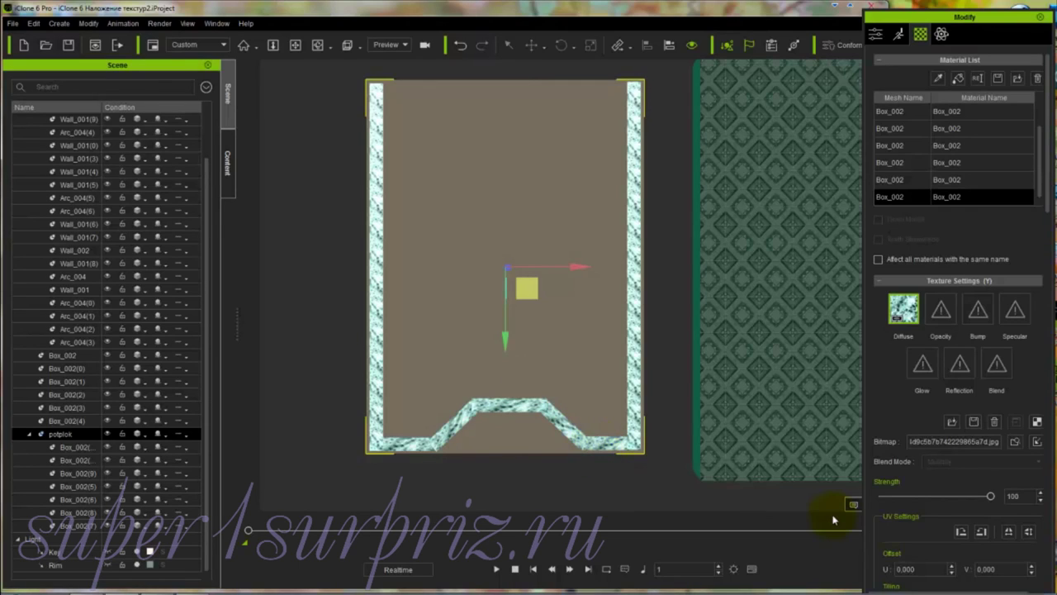
# Step: Detach the border pieces Box_002(11), Box_002(10) and Box_002(9) from potplok
pyautogui.click(56, 435)
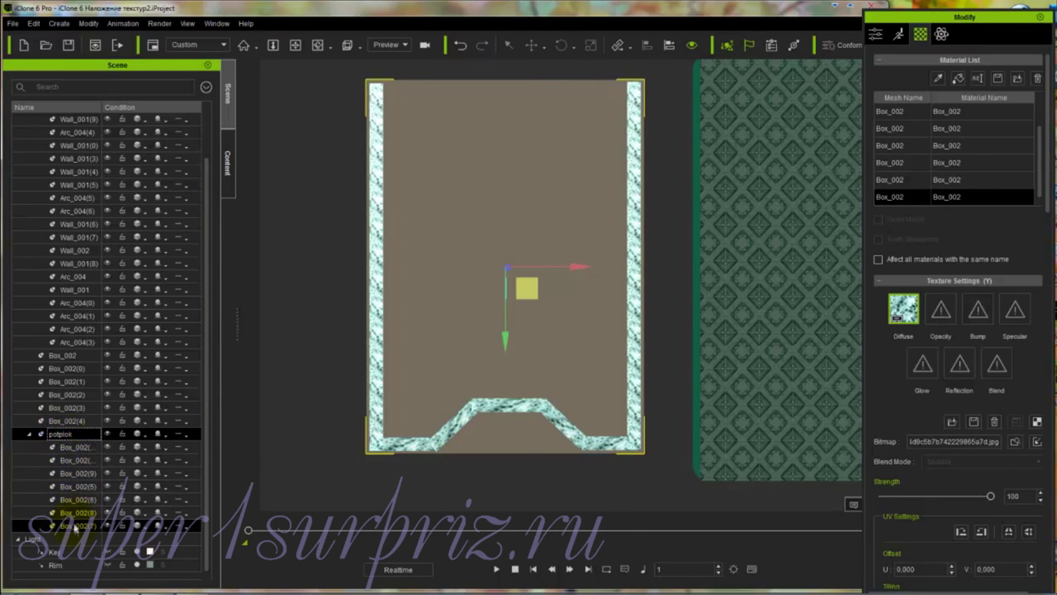
pyautogui.click(74, 447)
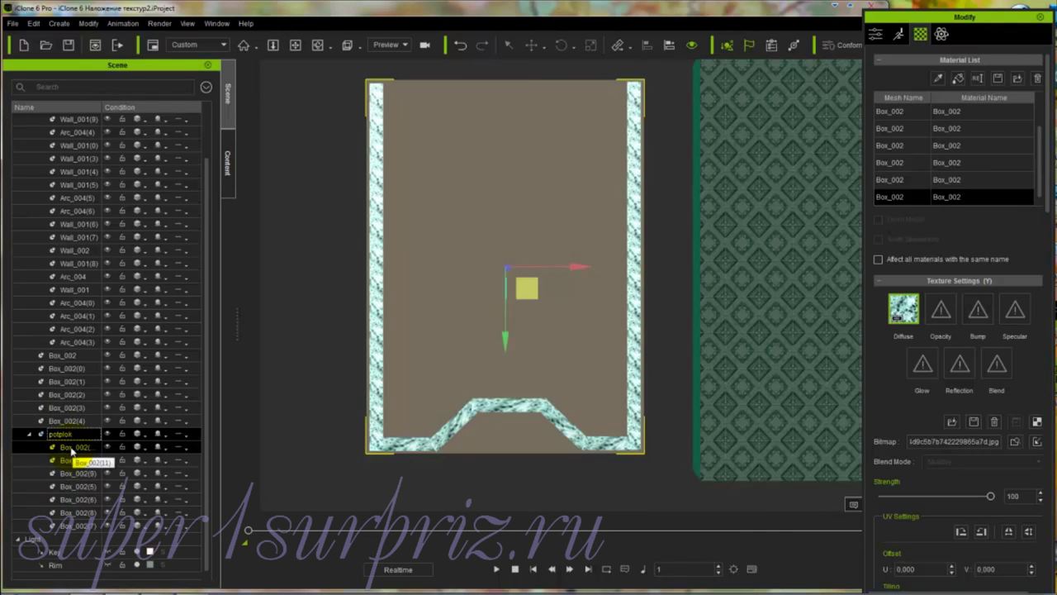
pyautogui.click(876, 35)
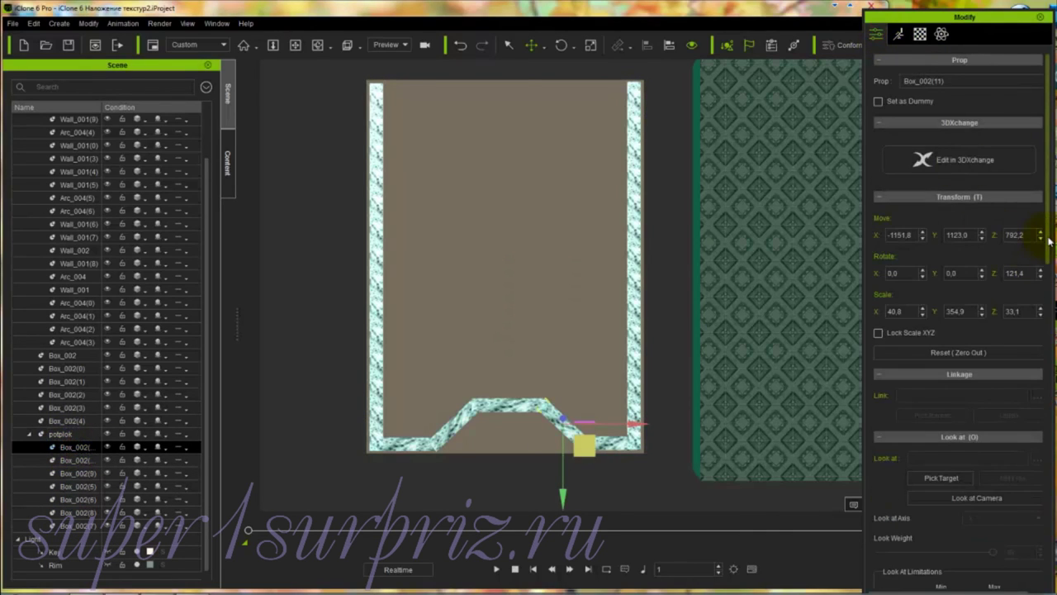
pyautogui.moveTo(1048, 241); pyautogui.dragTo(1031, 354)
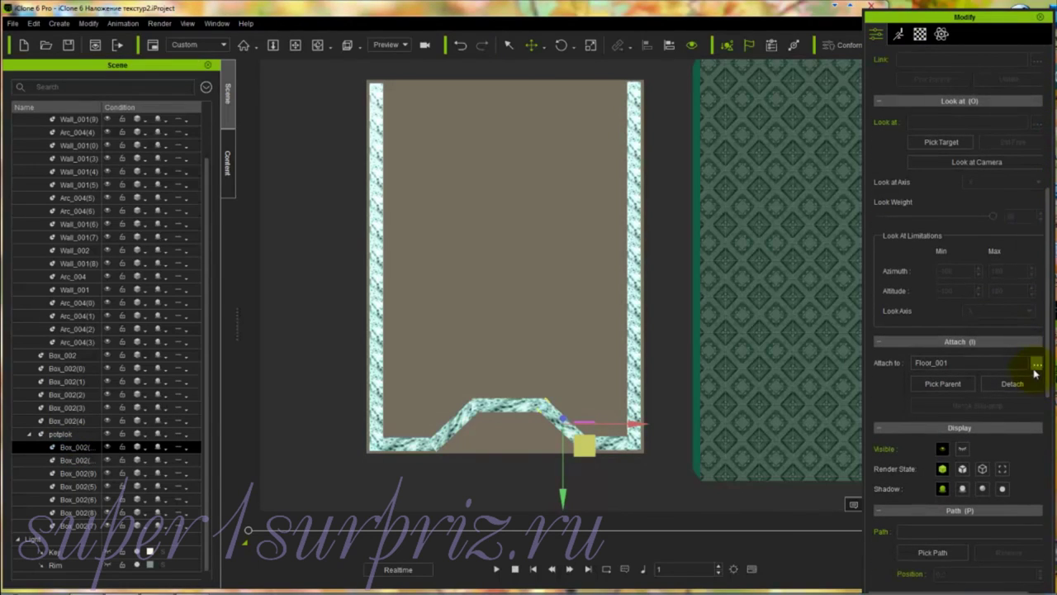
pyautogui.click(1014, 385)
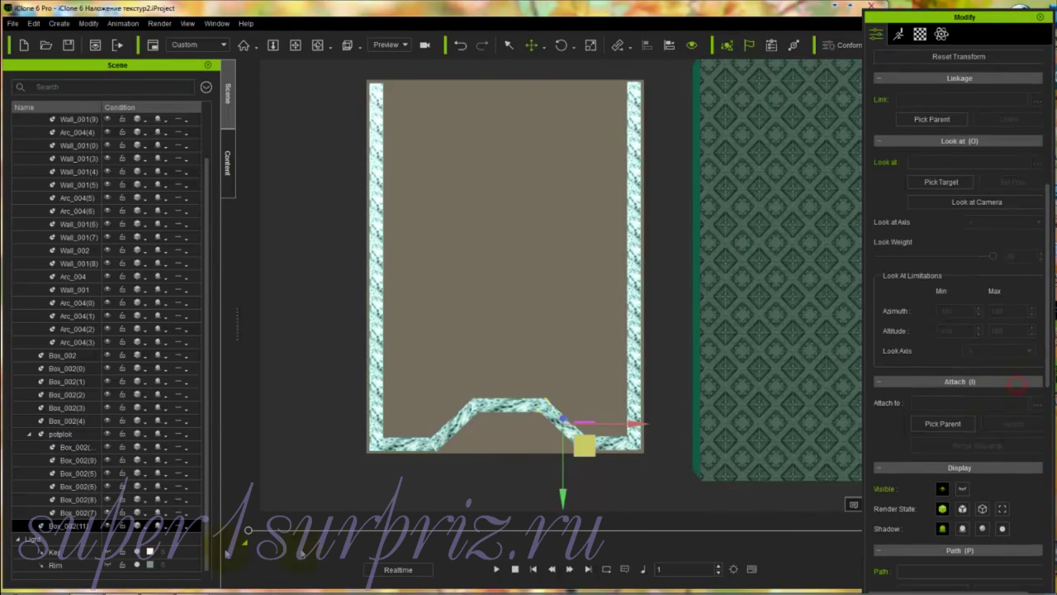
pyautogui.click(76, 450)
pyautogui.click(1009, 385)
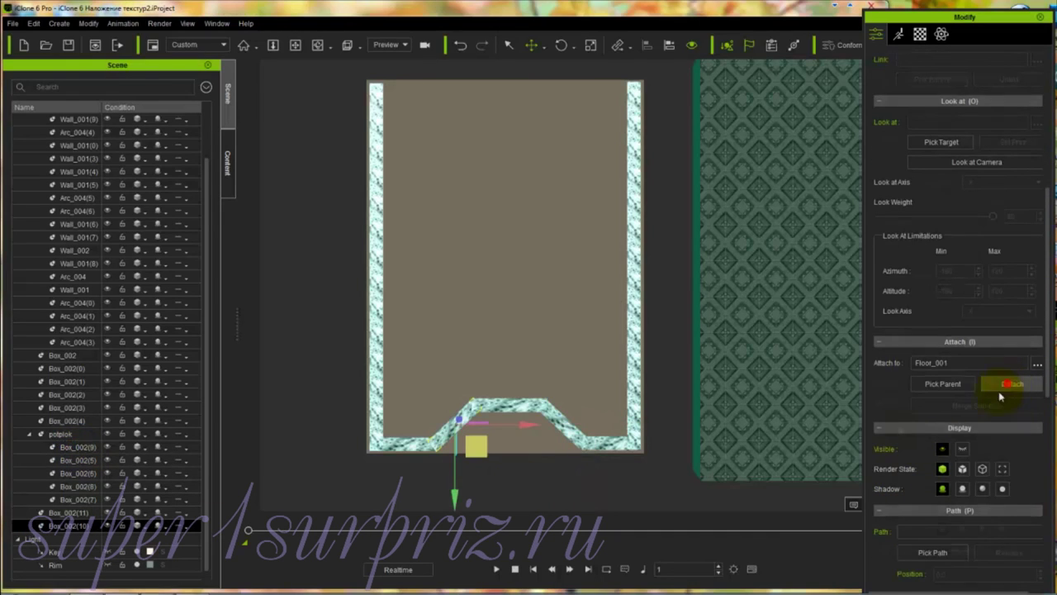
pyautogui.click(74, 447)
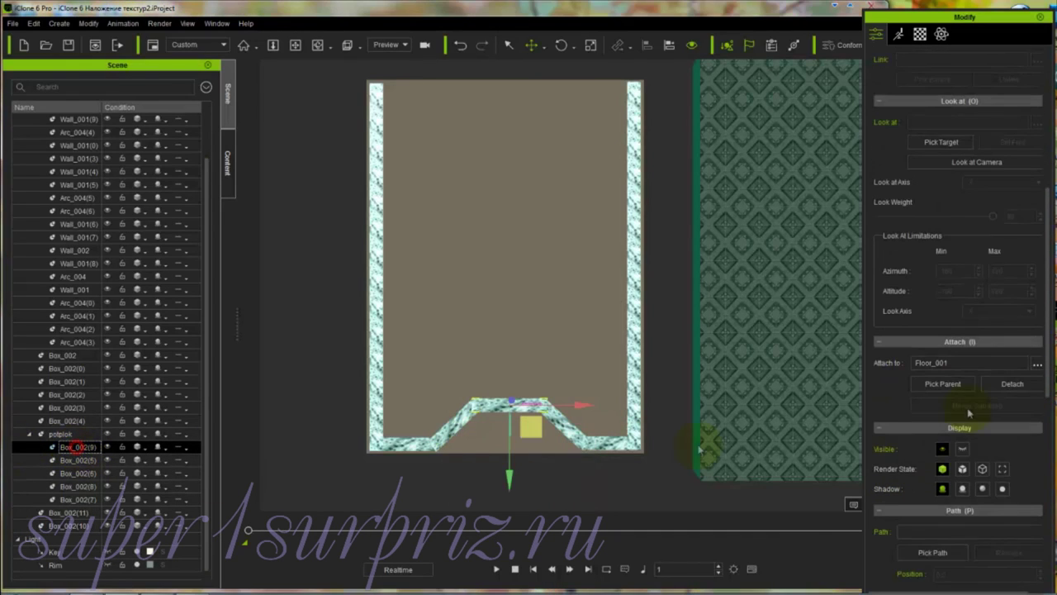
pyautogui.click(1015, 384)
# Step: Detach the remaining border pieces Box_002(5), Box_002(6), Box_002(8) and Box_002(7) from potplok
pyautogui.click(76, 447)
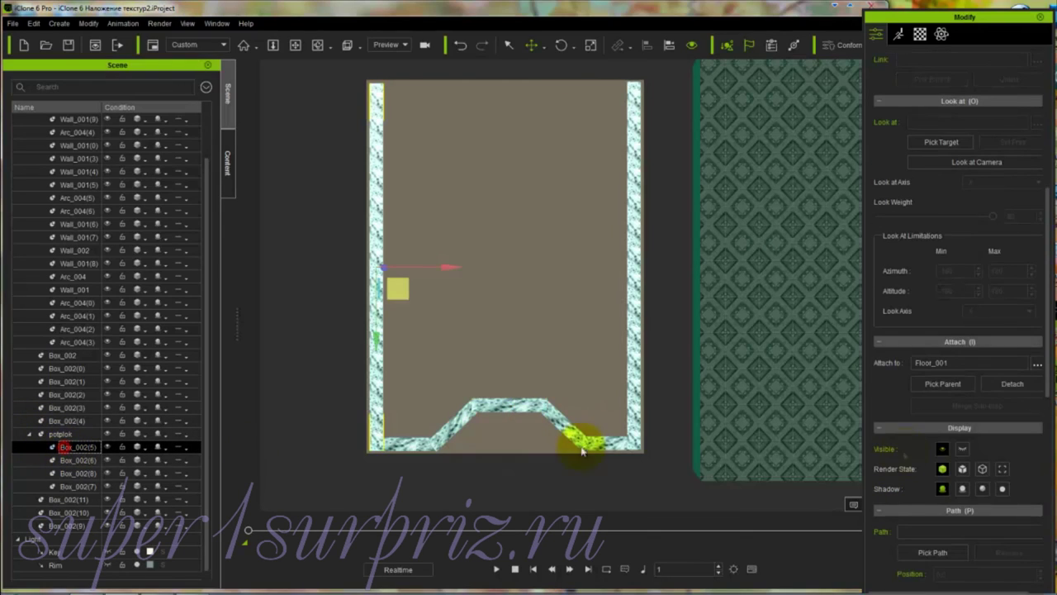
pyautogui.click(1032, 387)
pyautogui.click(76, 446)
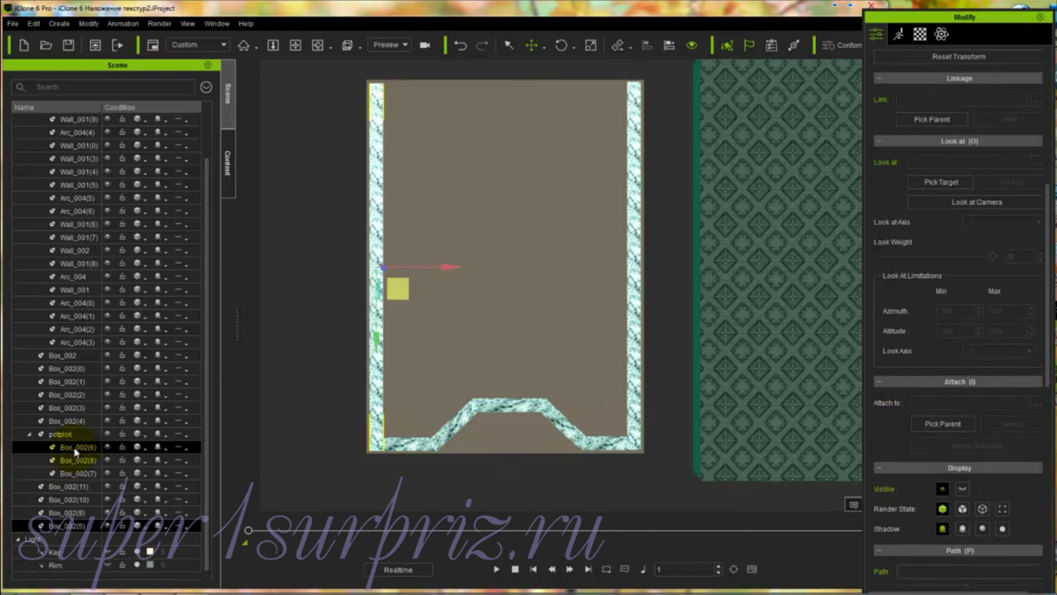
pyautogui.click(1012, 384)
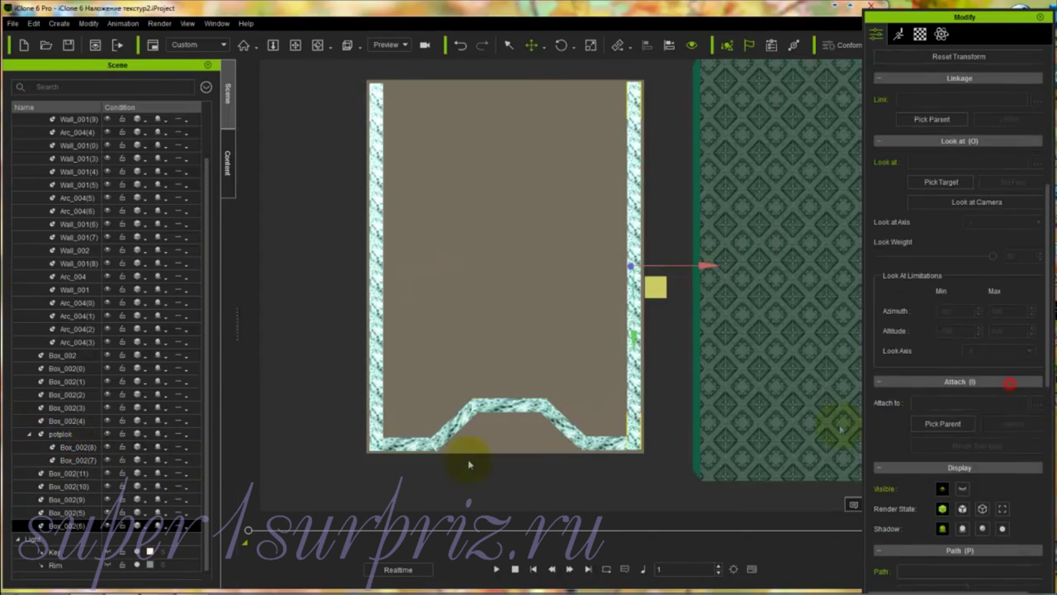
pyautogui.click(76, 447)
pyautogui.click(1028, 385)
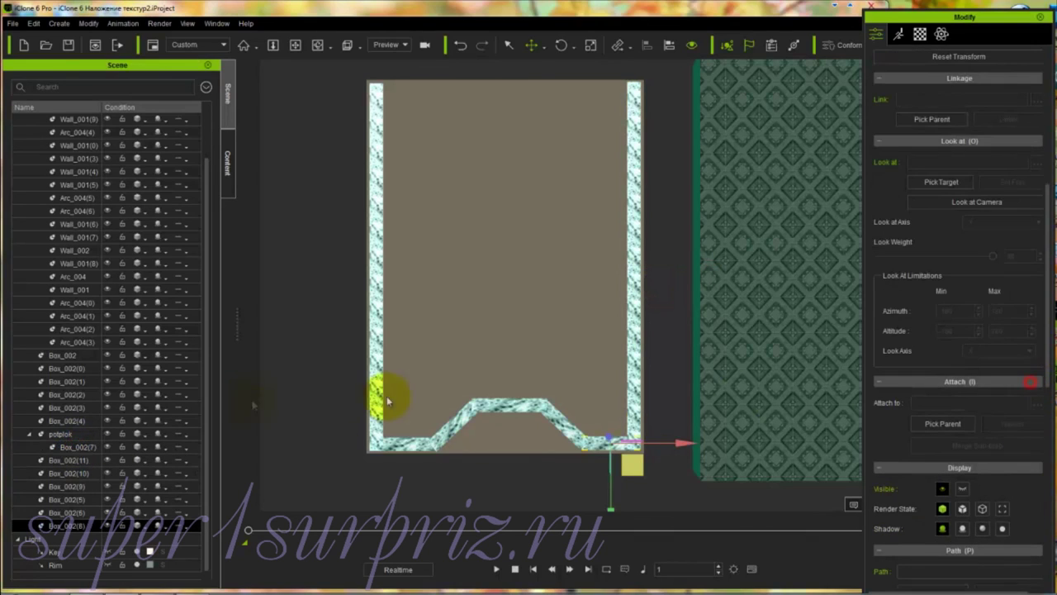
pyautogui.click(79, 446)
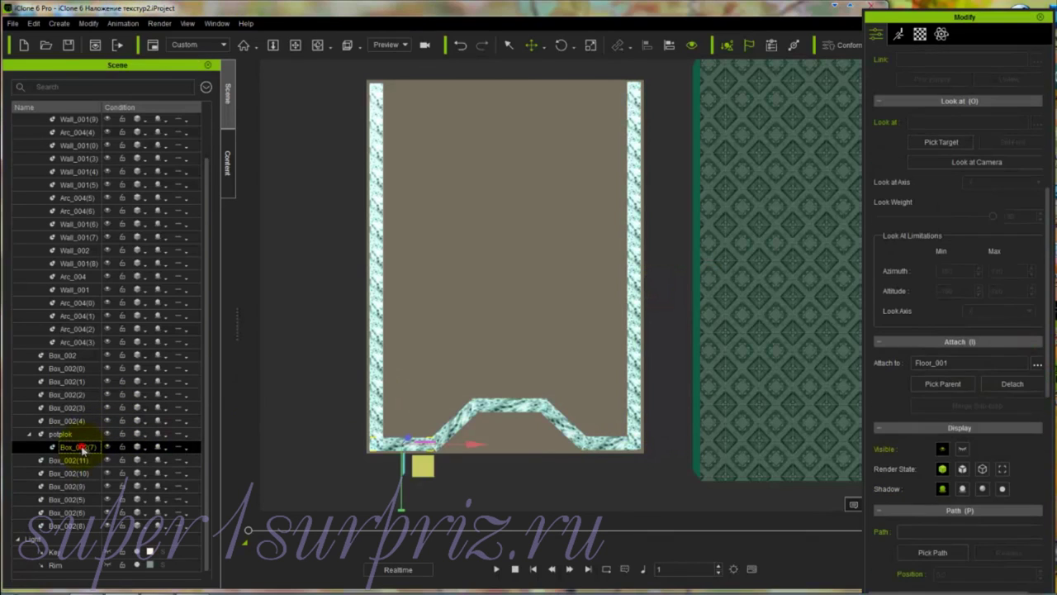
pyautogui.click(1010, 381)
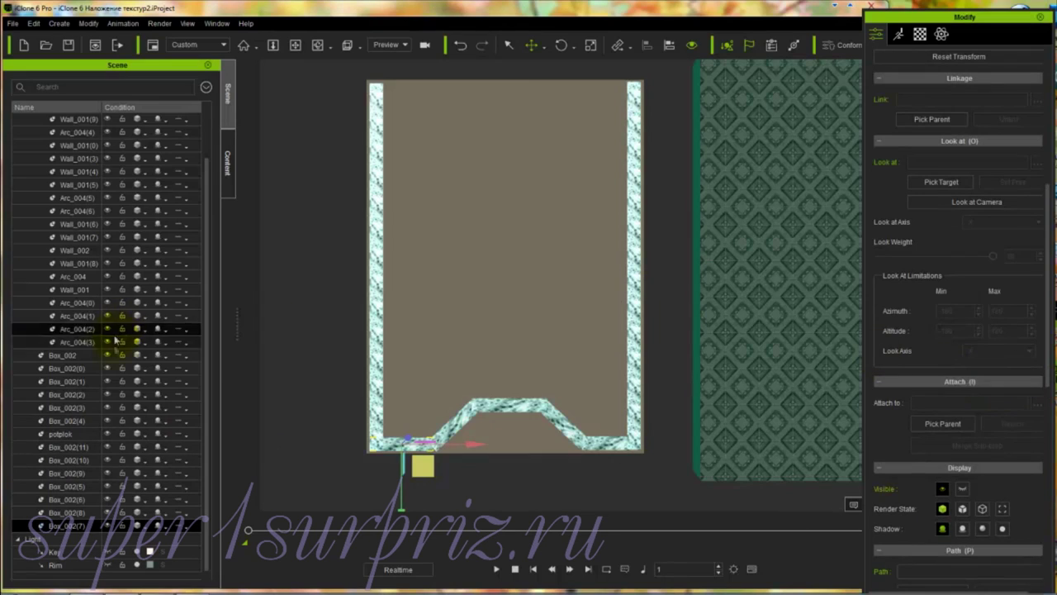
# Step: Set the diffuse color of potplok's material to the light cyan #aaffff
pyautogui.click(57, 434)
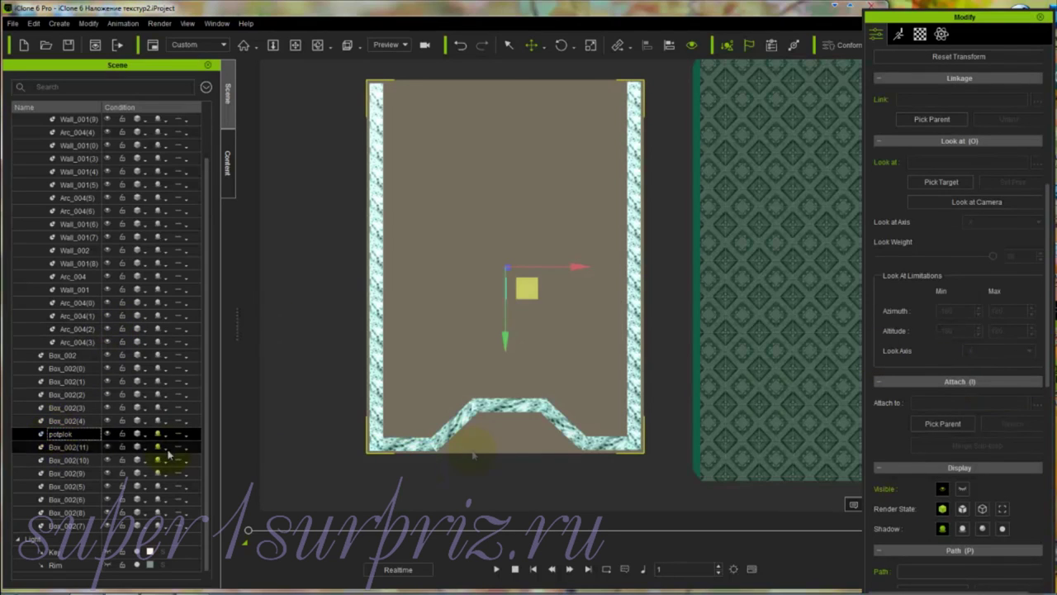
pyautogui.click(920, 34)
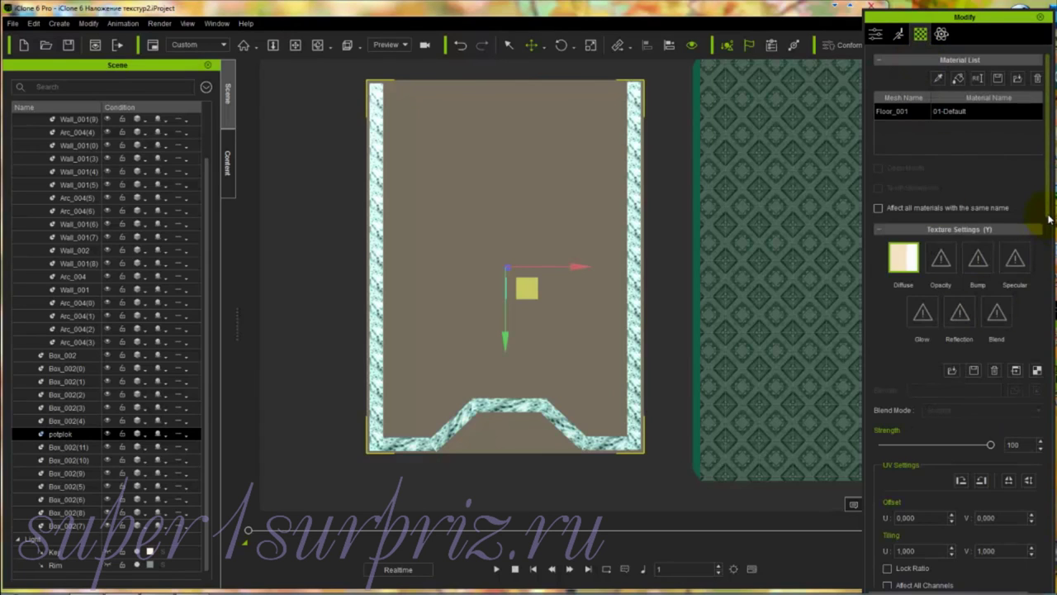
pyautogui.moveTo(1049, 221); pyautogui.dragTo(1050, 307)
pyautogui.click(934, 353)
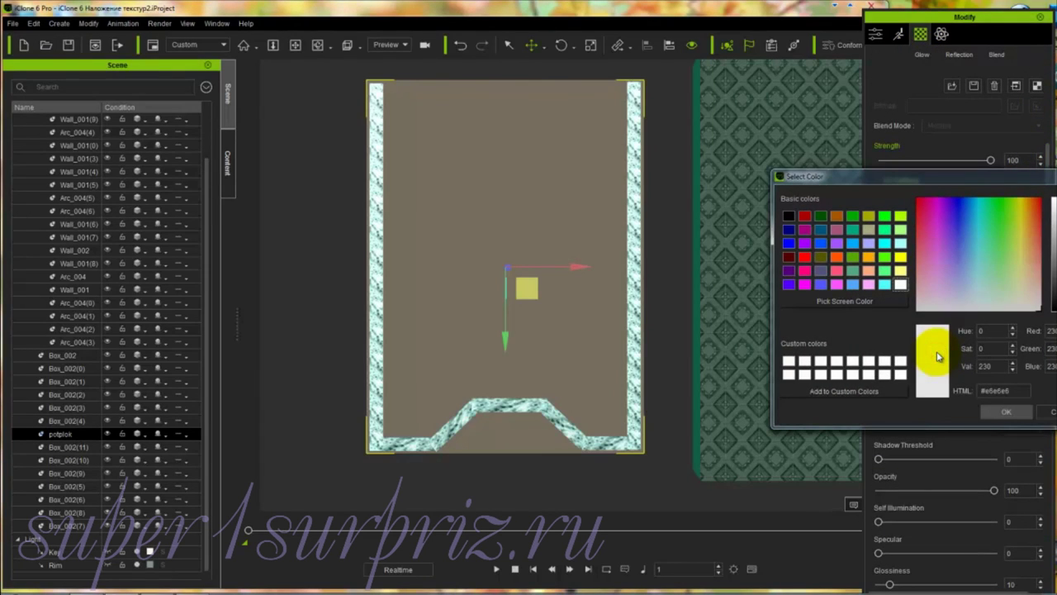
pyautogui.click(900, 244)
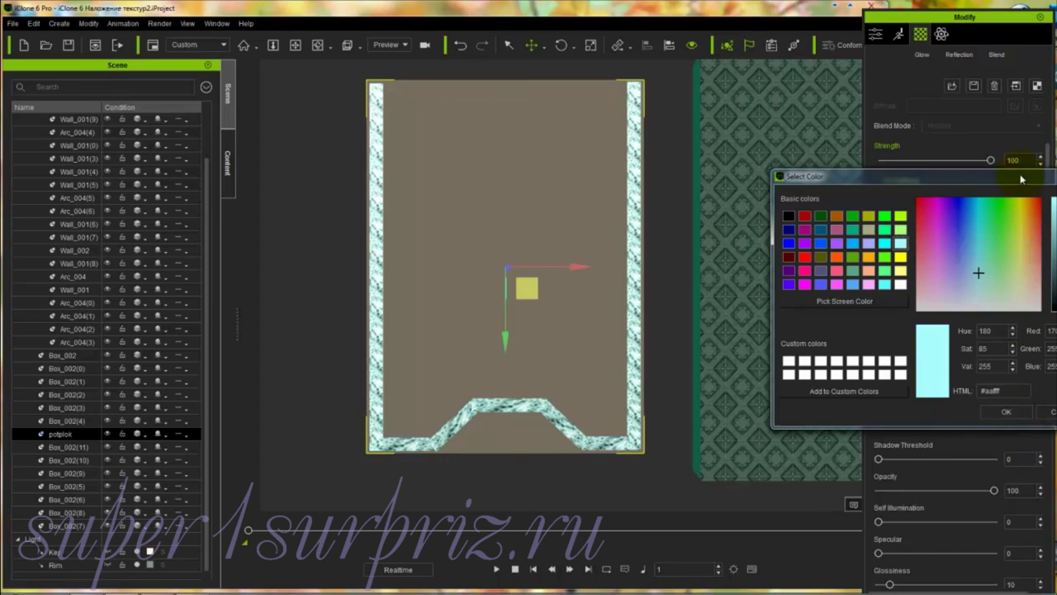
pyautogui.moveTo(1021, 180); pyautogui.dragTo(910, 182)
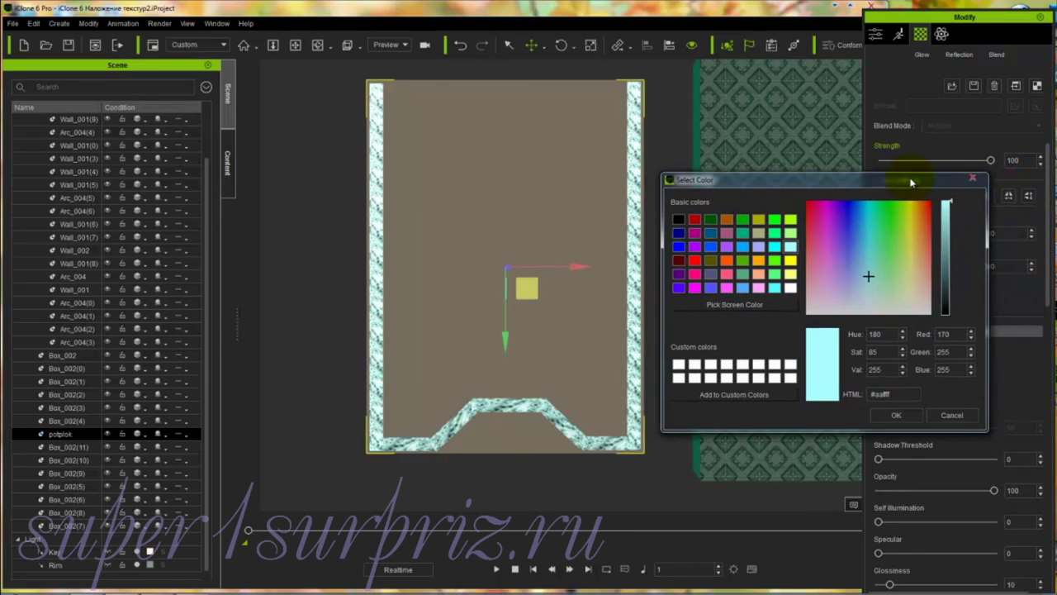
pyautogui.click(905, 415)
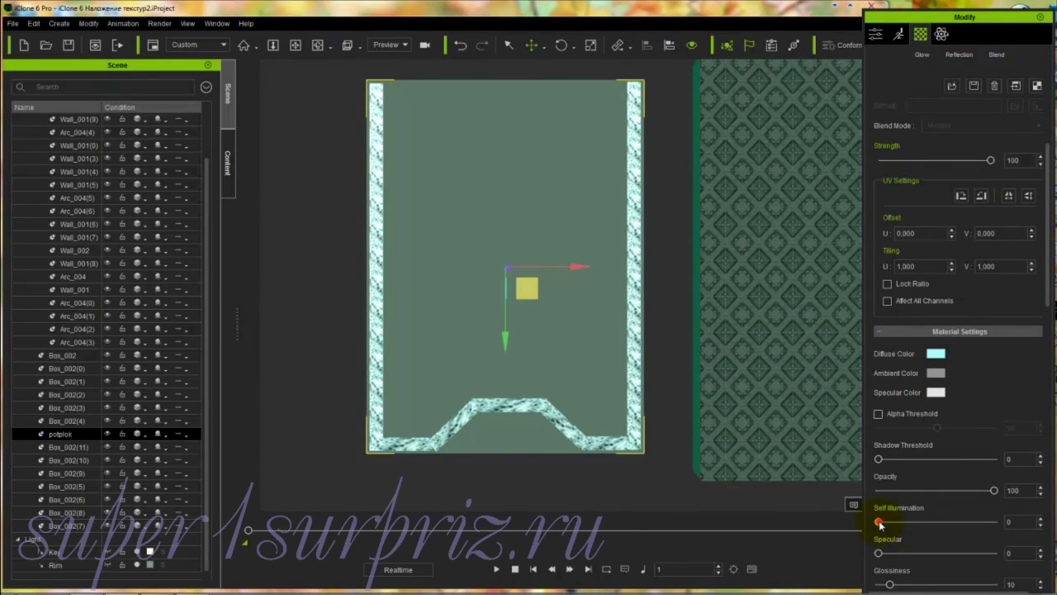
# Step: Set potplok's self-illumination to 19 and specular to 70, and enable reflection at 61
pyautogui.moveTo(879, 523); pyautogui.dragTo(903, 525)
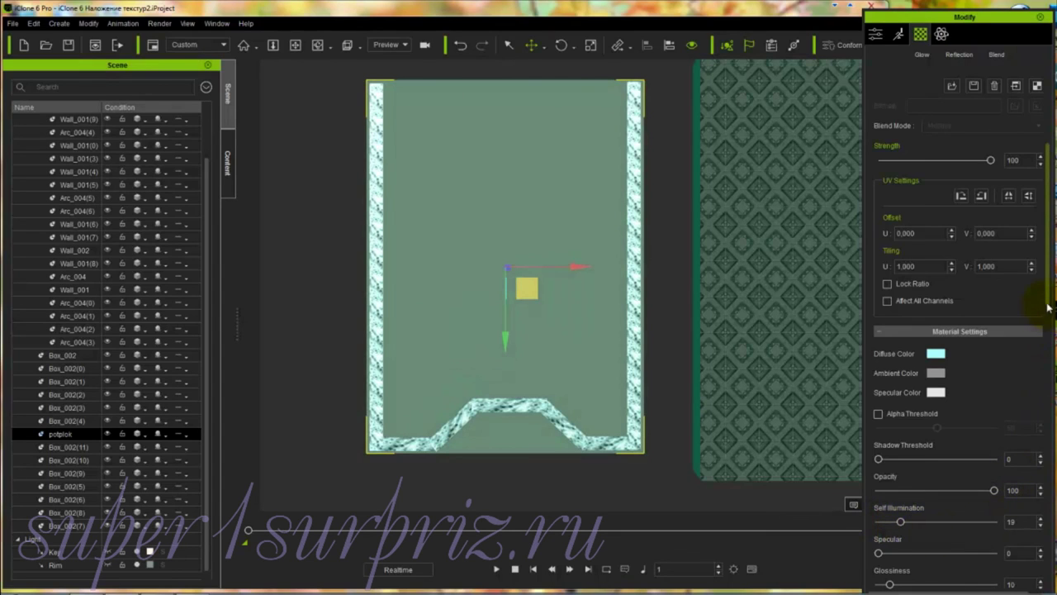
pyautogui.moveTo(1049, 314); pyautogui.dragTo(1047, 353)
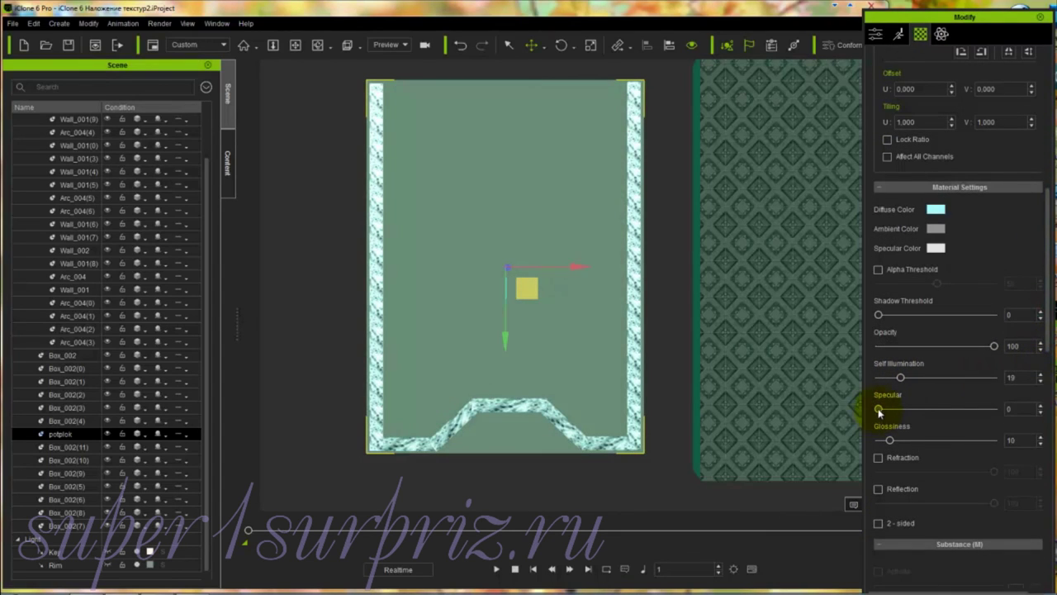
pyautogui.moveTo(879, 409)
pyautogui.mouseDown()
pyautogui.moveTo(897, 411)
pyautogui.moveTo(887, 411)
pyautogui.mouseUp()
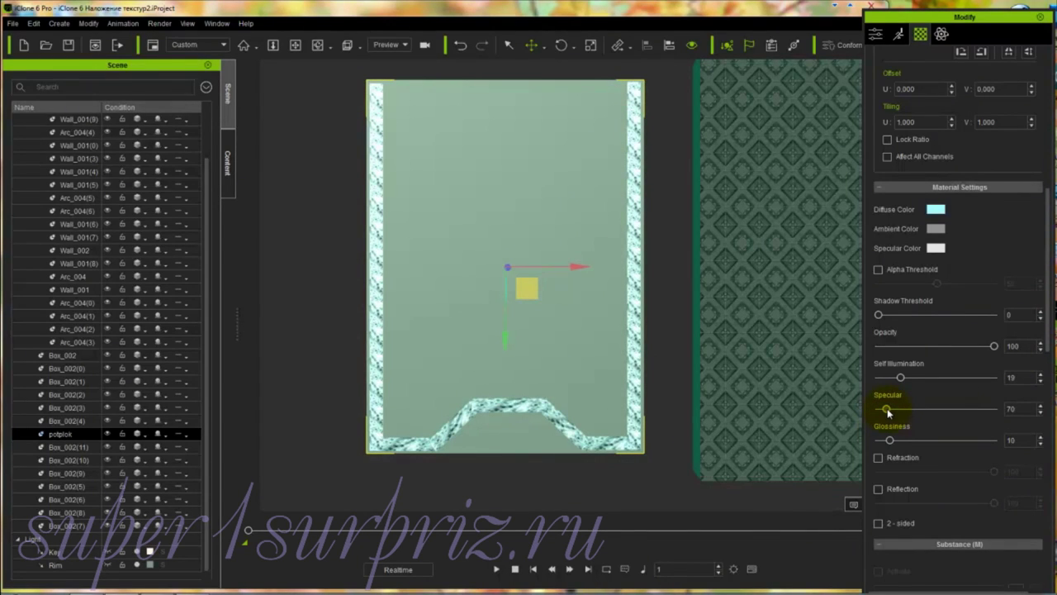
pyautogui.click(878, 490)
pyautogui.moveTo(994, 505); pyautogui.dragTo(949, 506)
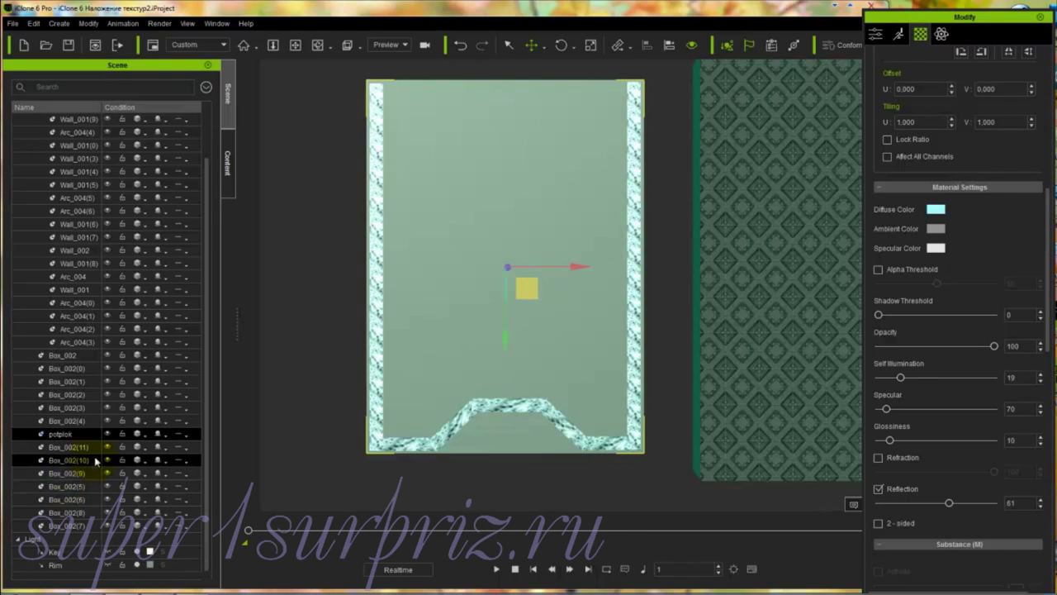
# Step: Attach the border pieces Box_002(11), Box_002(10) and Box_002(9) to the potplok ceiling panel
pyautogui.click(68, 447)
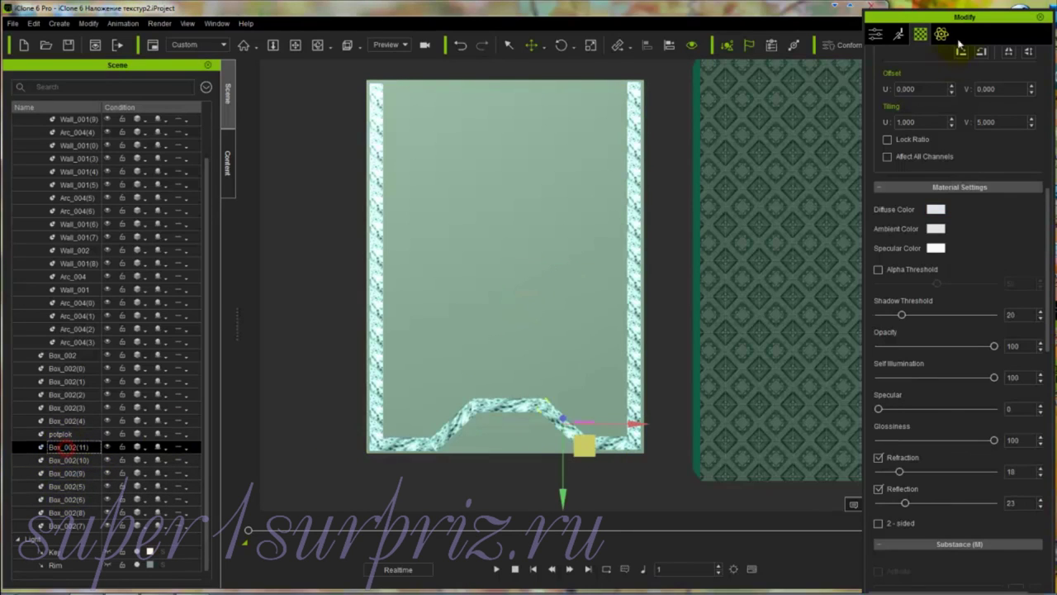
pyautogui.click(876, 35)
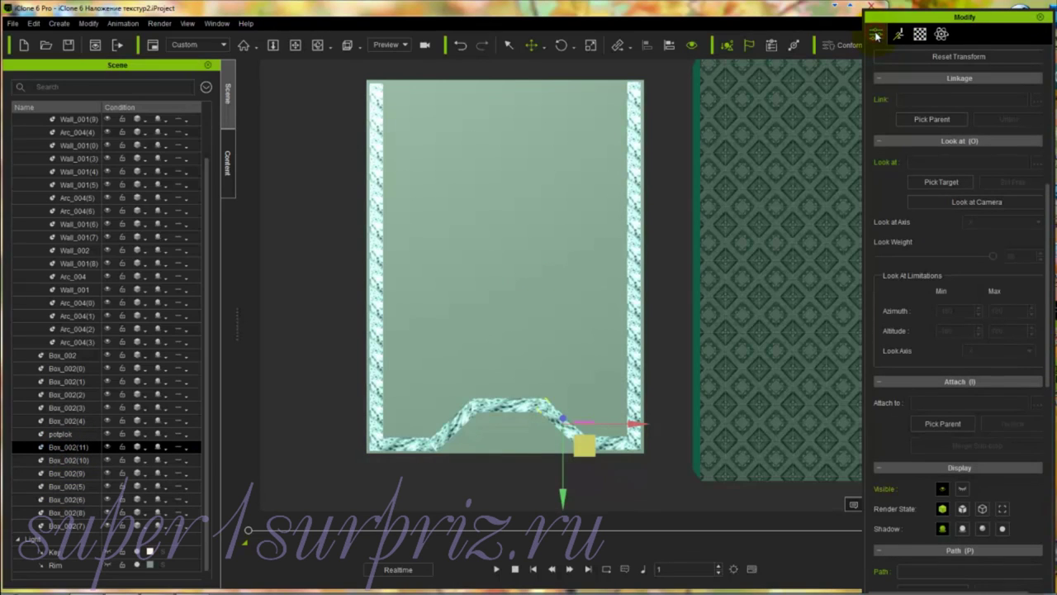
pyautogui.click(970, 424)
pyautogui.click(53, 434)
pyautogui.click(484, 367)
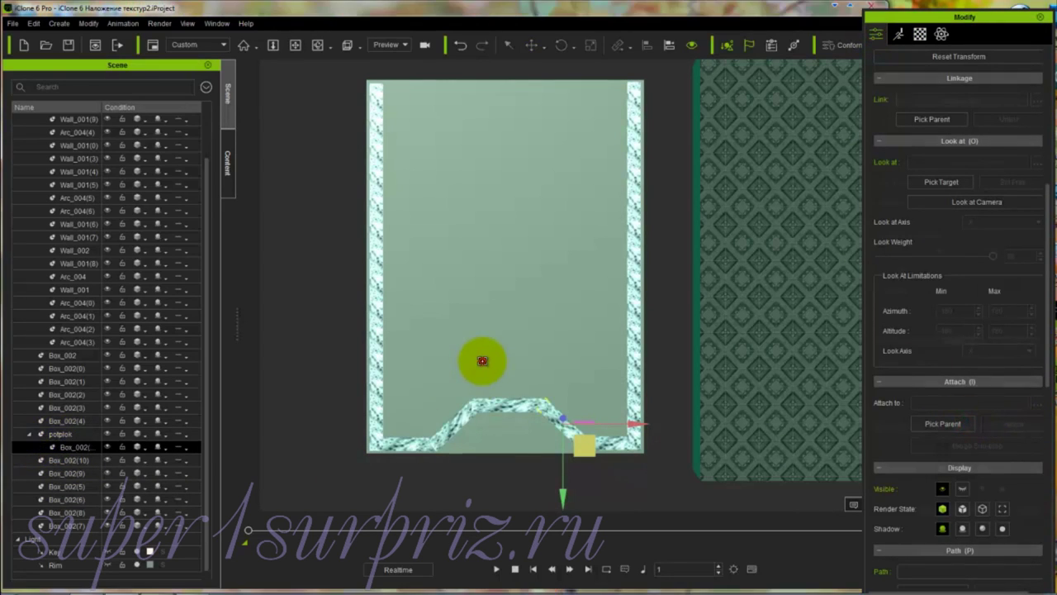
pyautogui.click(75, 460)
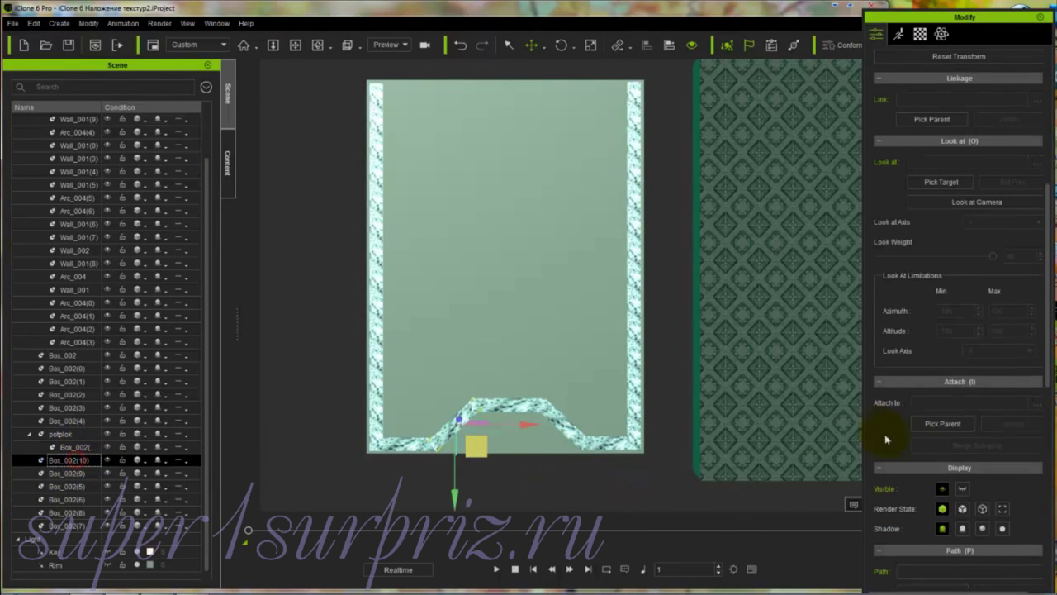
pyautogui.click(942, 423)
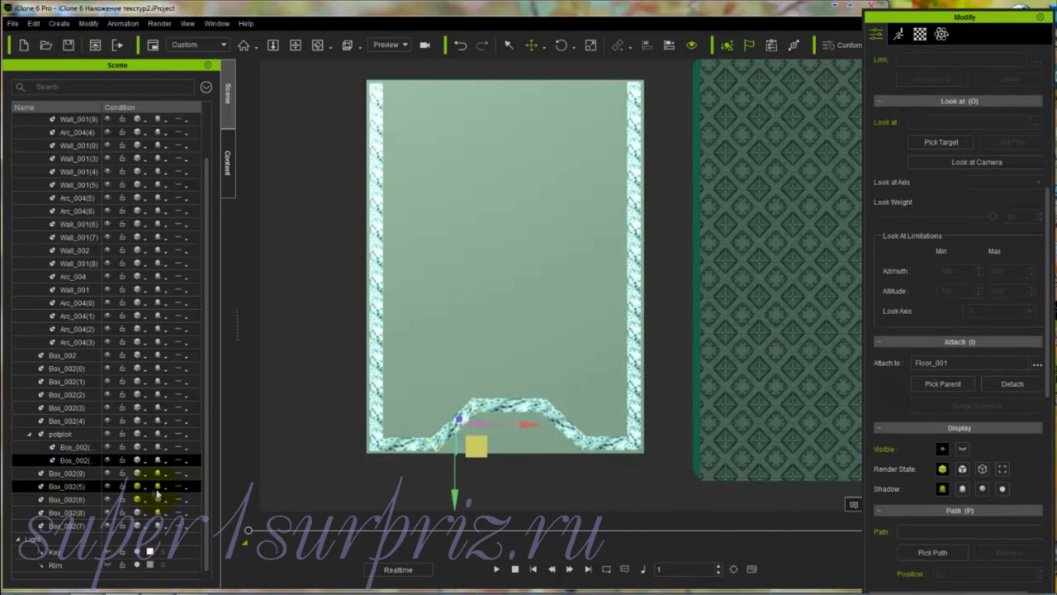
pyautogui.click(66, 474)
pyautogui.click(942, 423)
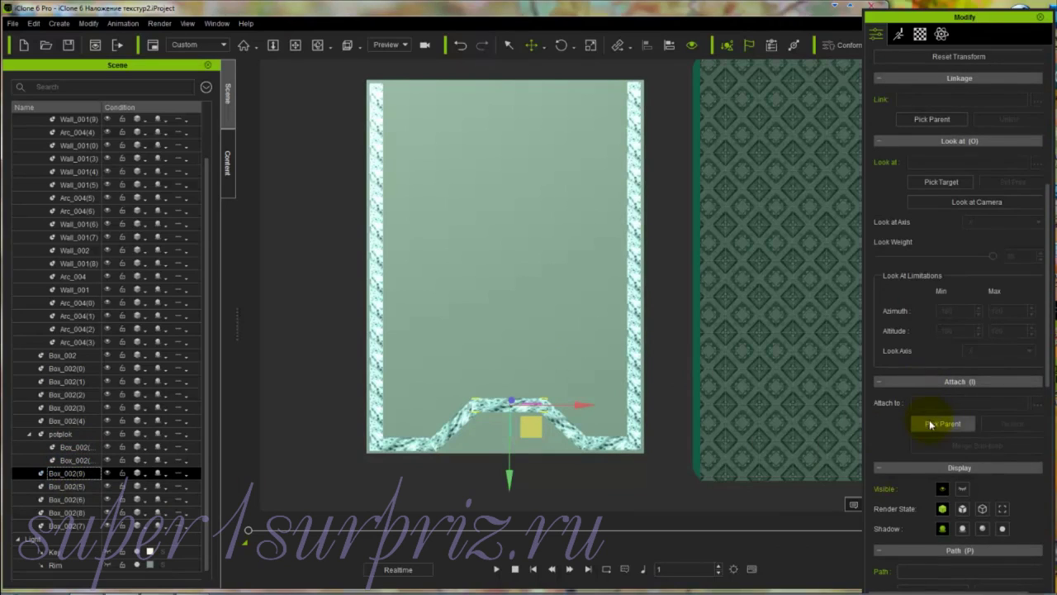
pyautogui.click(578, 353)
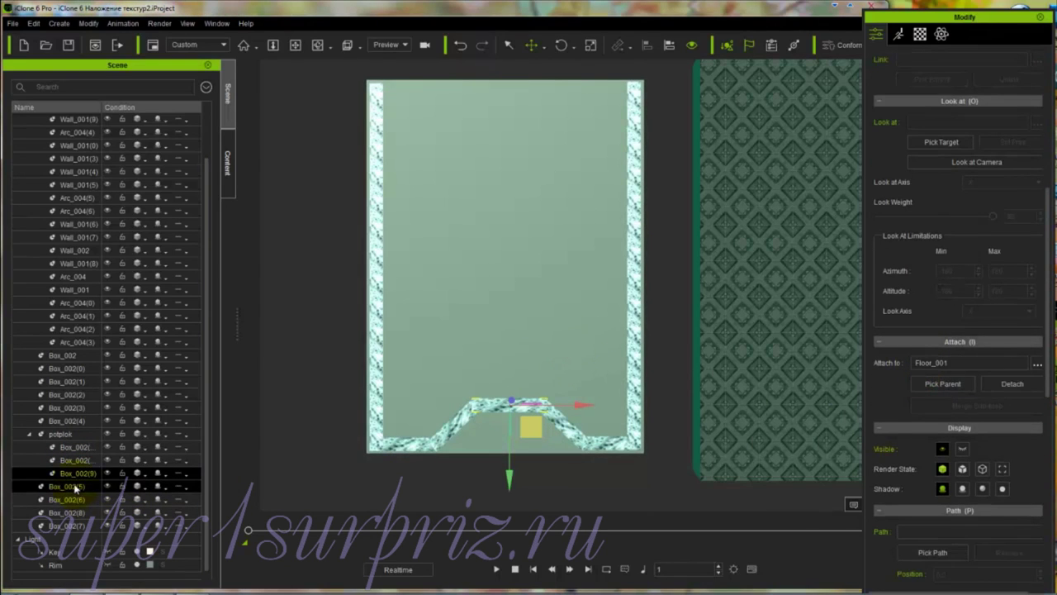
# Step: Attach the remaining border pieces Box_002(5), Box_002(6), Box_002(8) and Box_002(7) to potplok
pyautogui.click(66, 486)
pyautogui.click(948, 427)
pyautogui.click(542, 361)
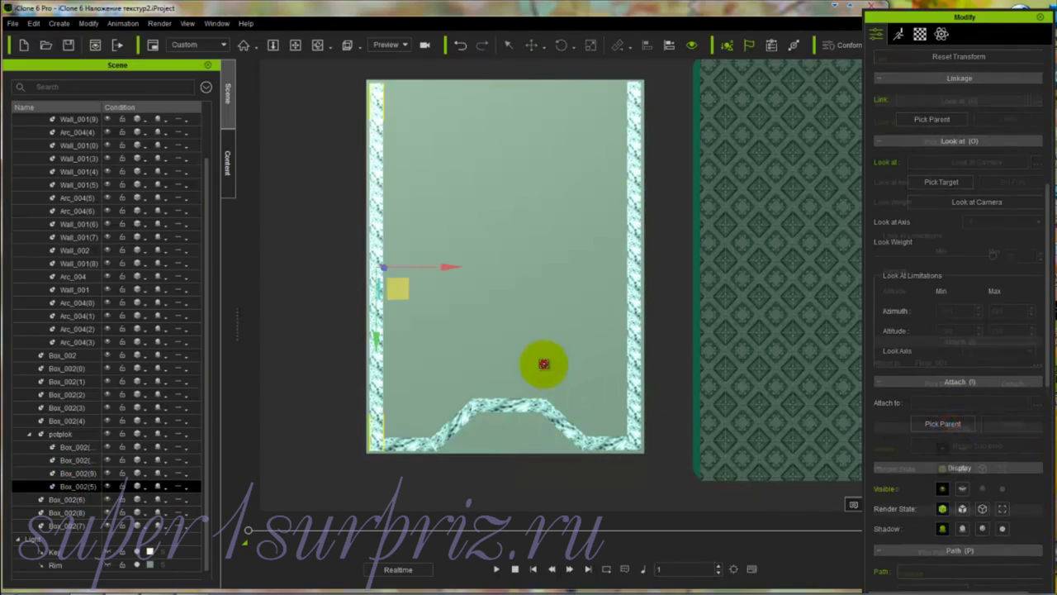
pyautogui.click(19, 502)
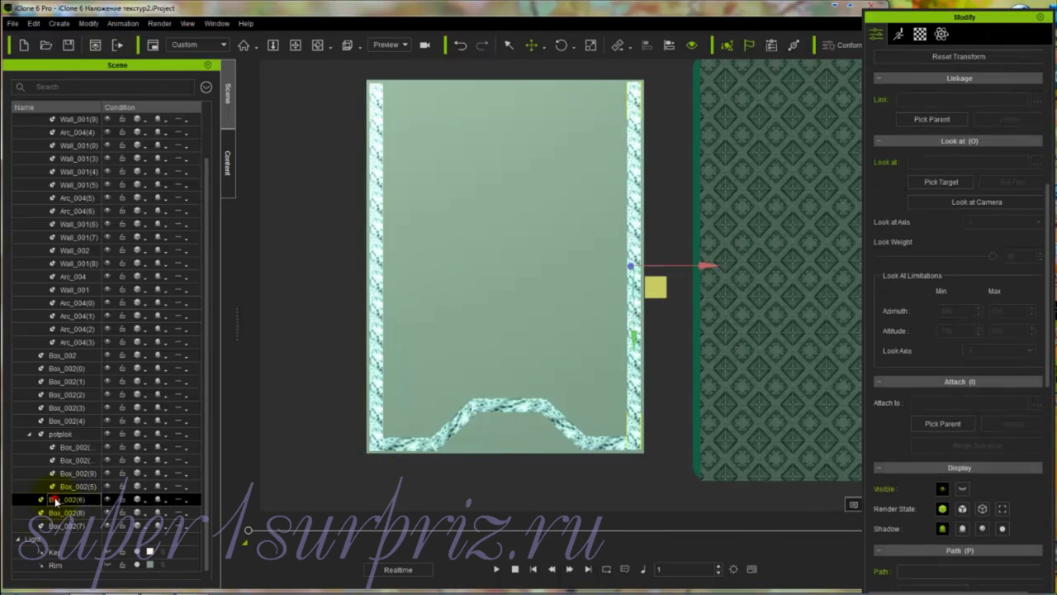
pyautogui.click(918, 424)
pyautogui.click(586, 341)
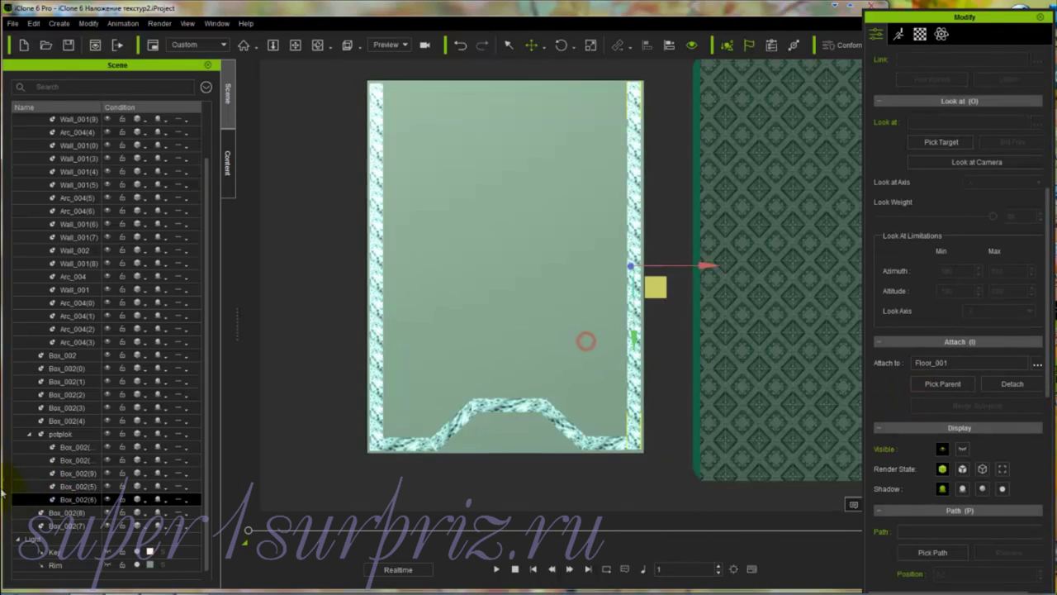
pyautogui.click(79, 512)
pyautogui.click(955, 427)
pyautogui.click(541, 370)
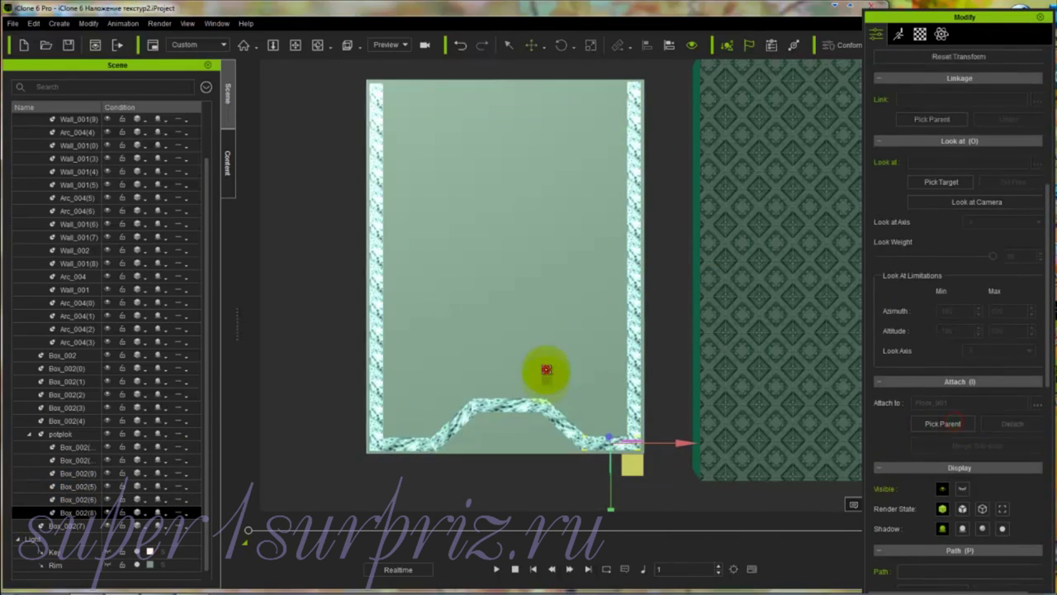
pyautogui.click(80, 526)
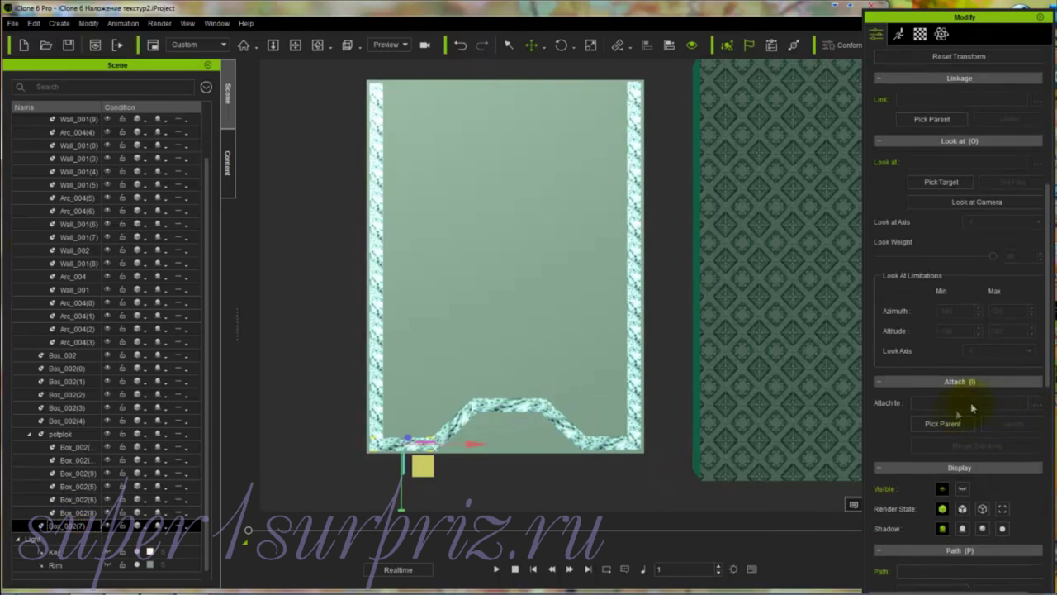
pyautogui.click(943, 422)
pyautogui.click(567, 371)
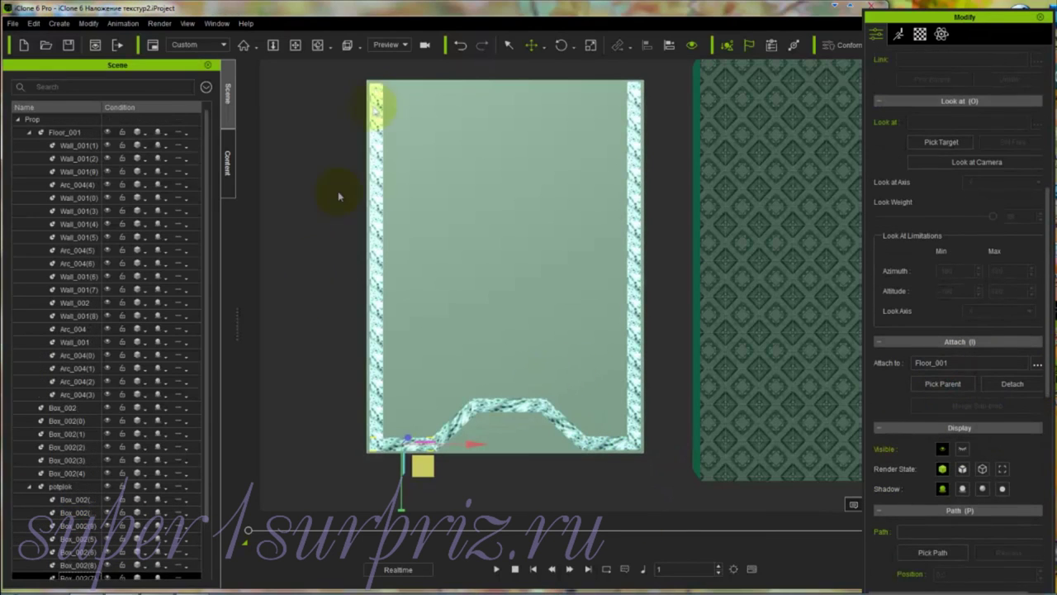
# Step: Show the whole scene and move potplok over the room walls, to about X 35 and Z 408
pyautogui.click(359, 47)
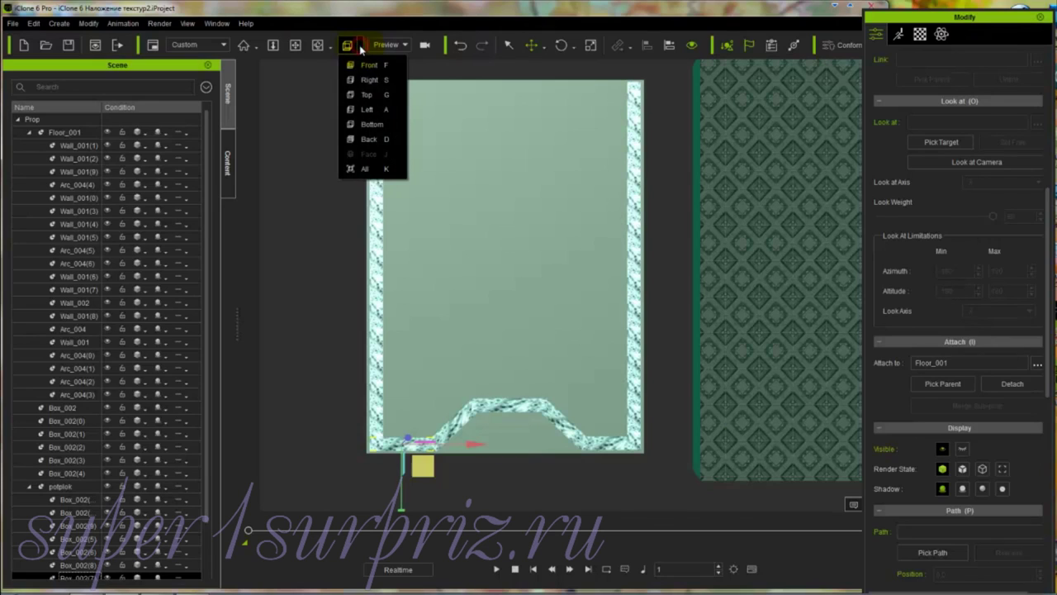
pyautogui.click(363, 167)
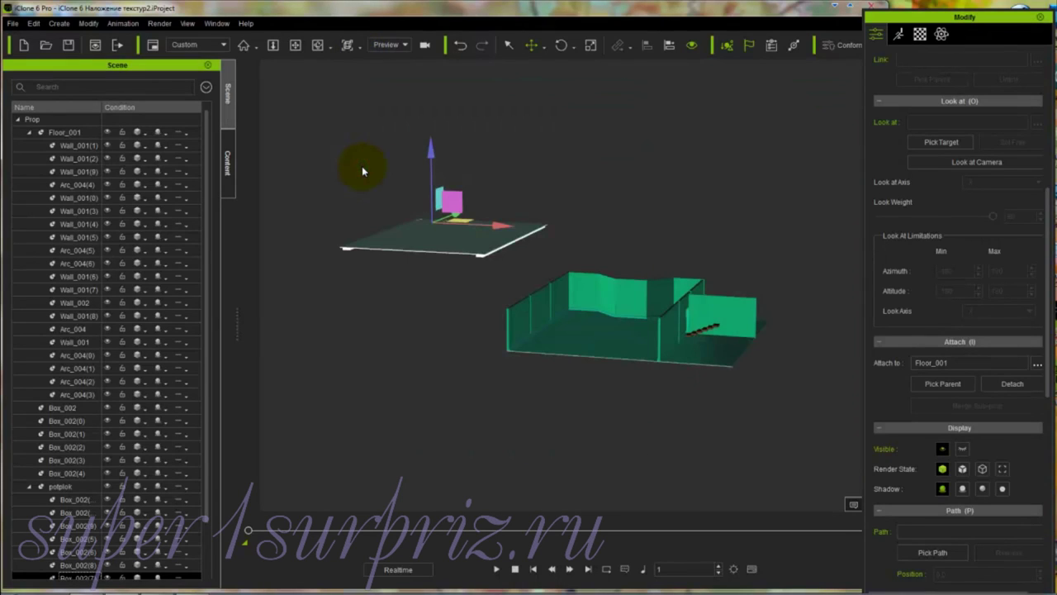
pyautogui.click(507, 238)
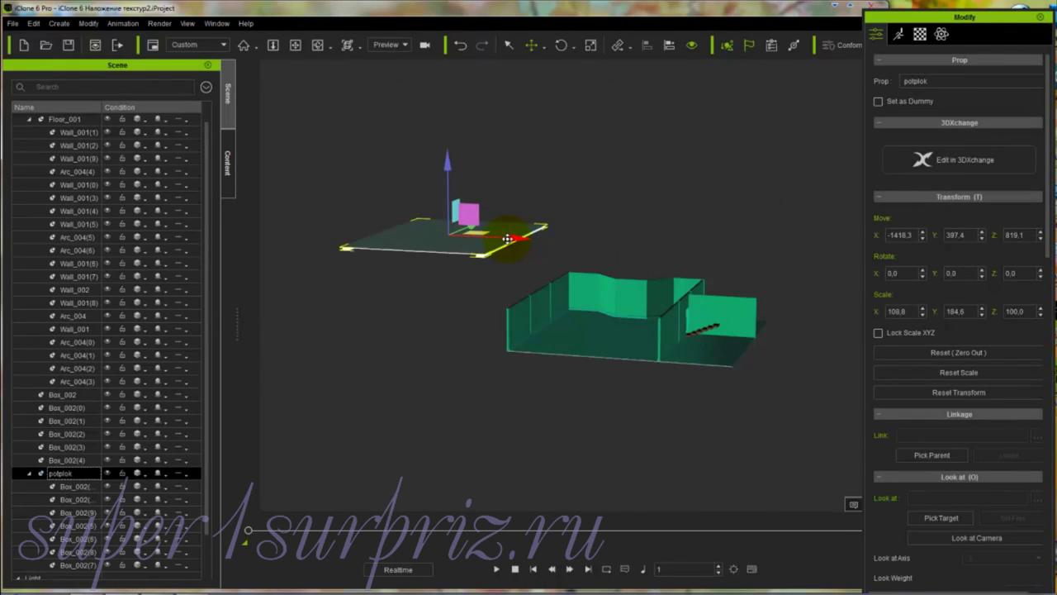
pyautogui.moveTo(507, 238); pyautogui.dragTo(684, 264)
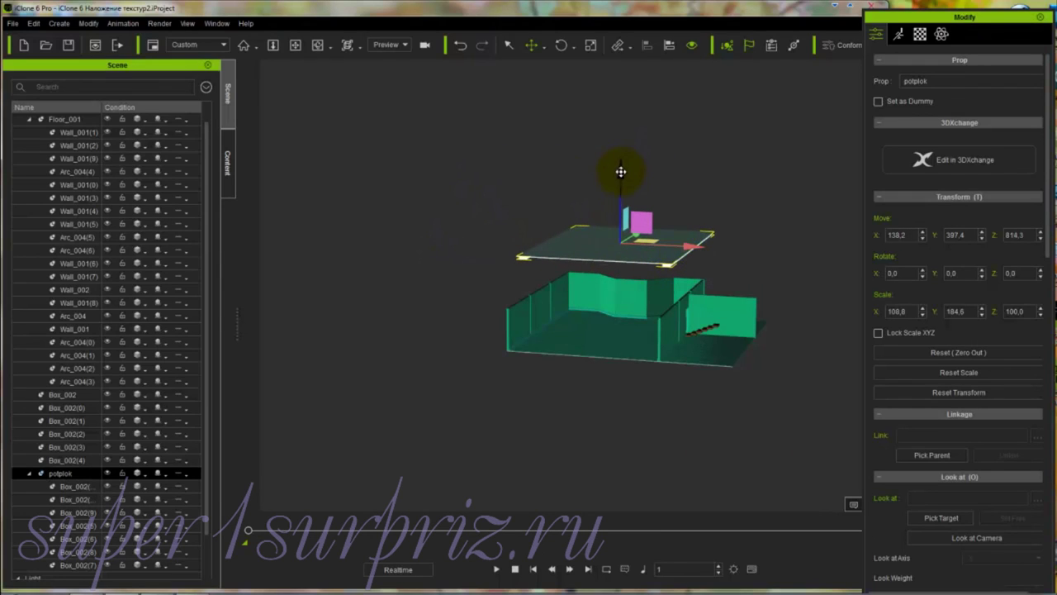
pyautogui.moveTo(620, 172); pyautogui.dragTo(597, 224)
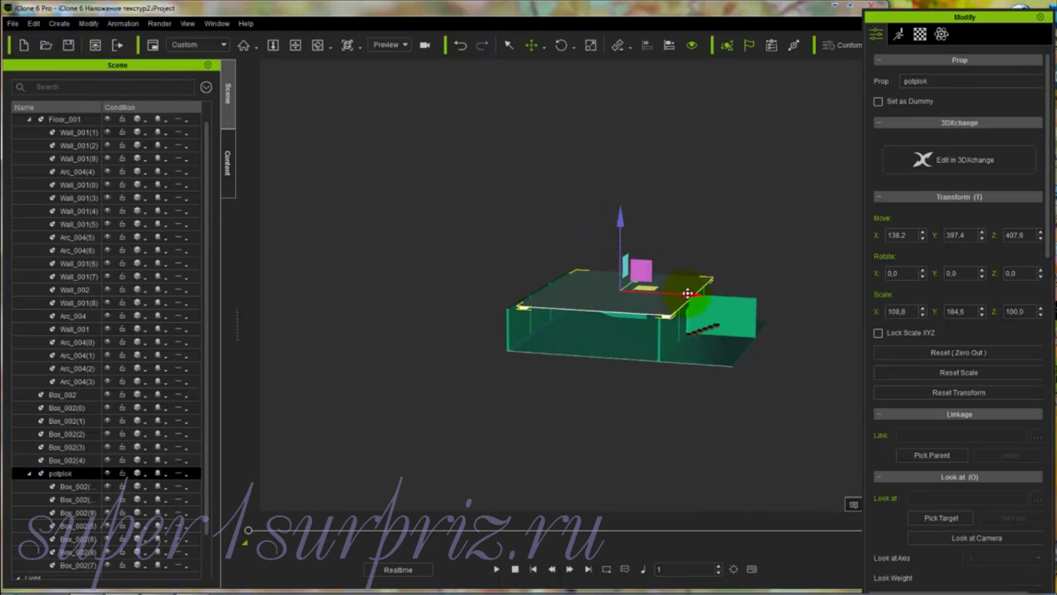
pyautogui.moveTo(687, 293); pyautogui.dragTo(676, 293)
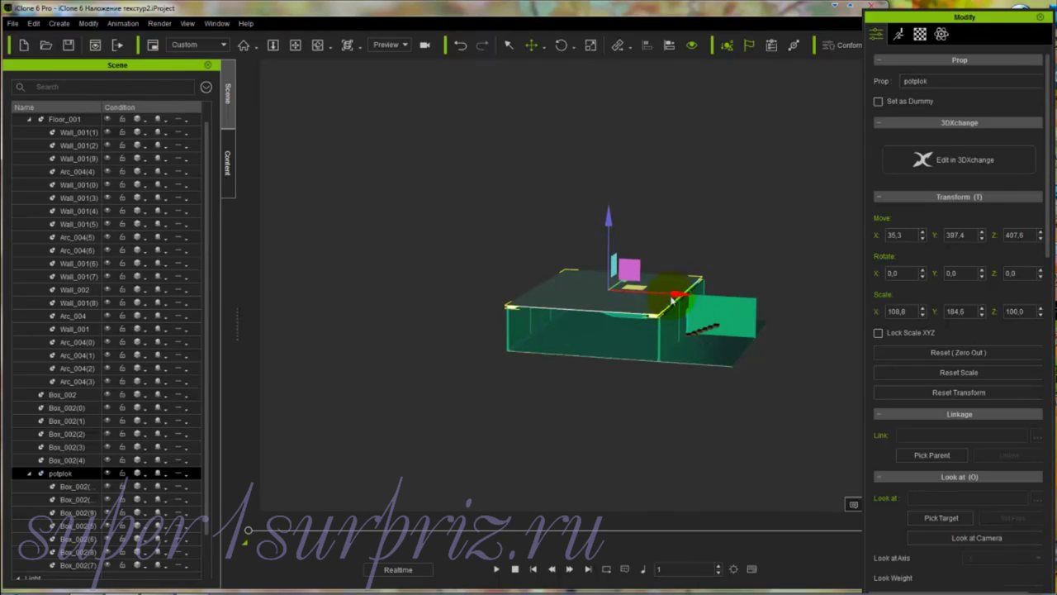
# Step: Fine-tune potplok's position on top of the walls to about X 52.3 and Z 385.4
pyautogui.moveTo(673, 300); pyautogui.dragTo(682, 277, button='right')
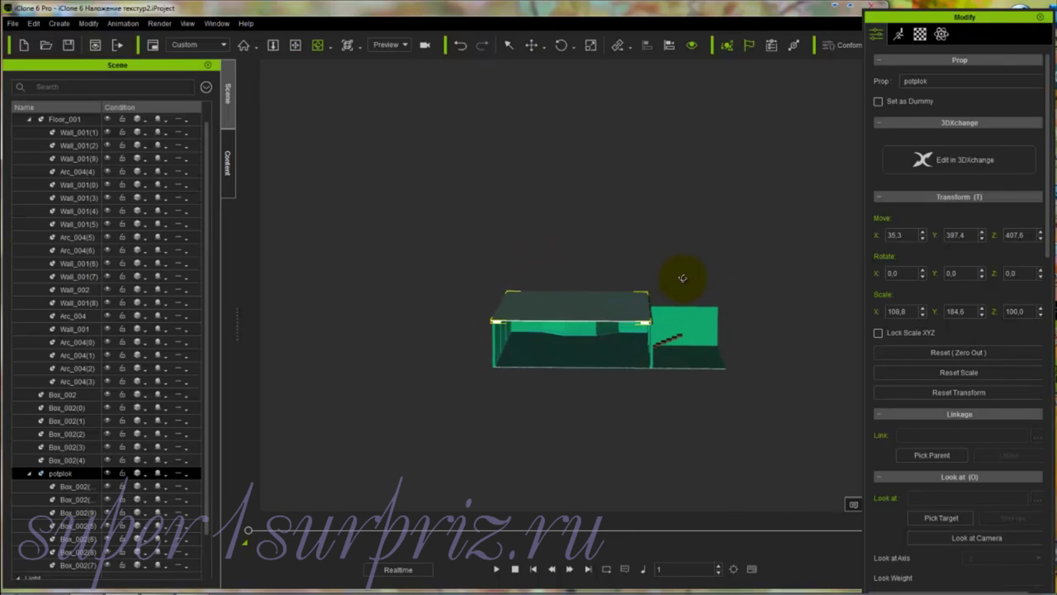
pyautogui.moveTo(617, 340); pyautogui.dragTo(620, 173, button='right')
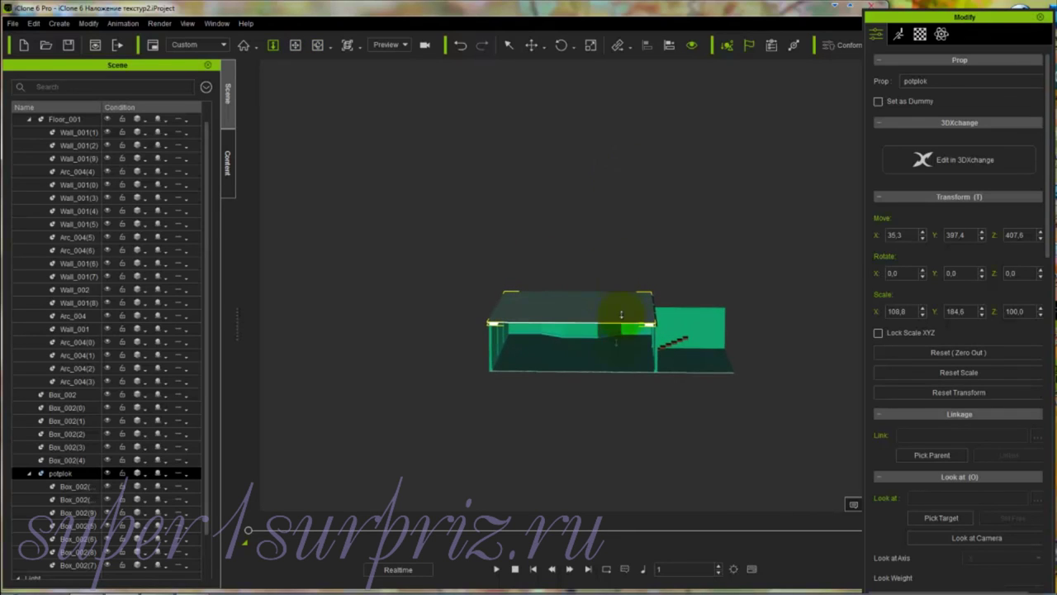
pyautogui.moveTo(570, 392); pyautogui.dragTo(590, 149, button='right')
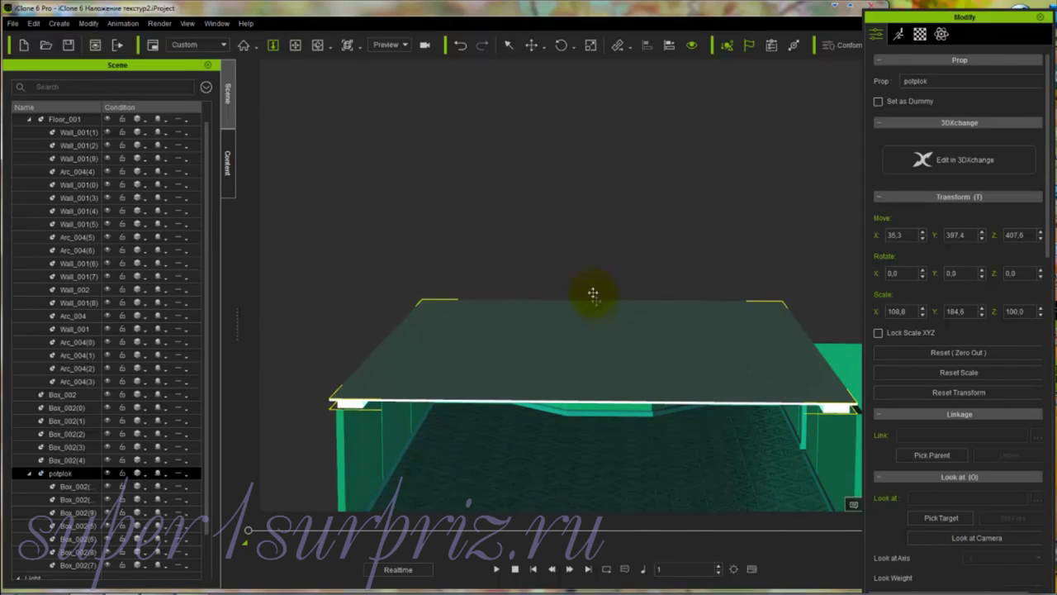
pyautogui.moveTo(604, 347); pyautogui.dragTo(584, 301, button='right')
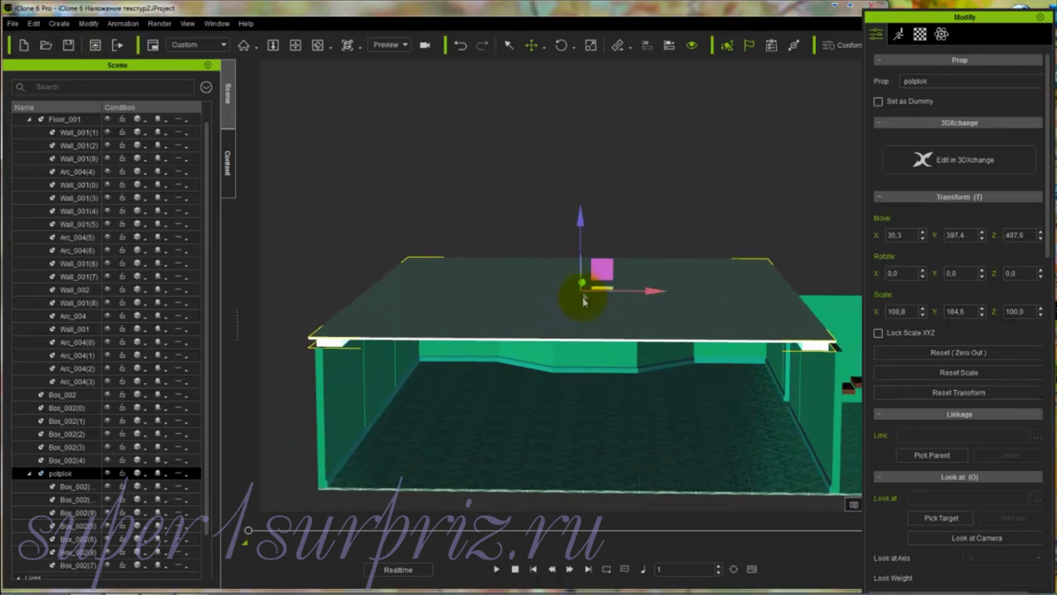
pyautogui.moveTo(650, 291); pyautogui.dragTo(658, 292)
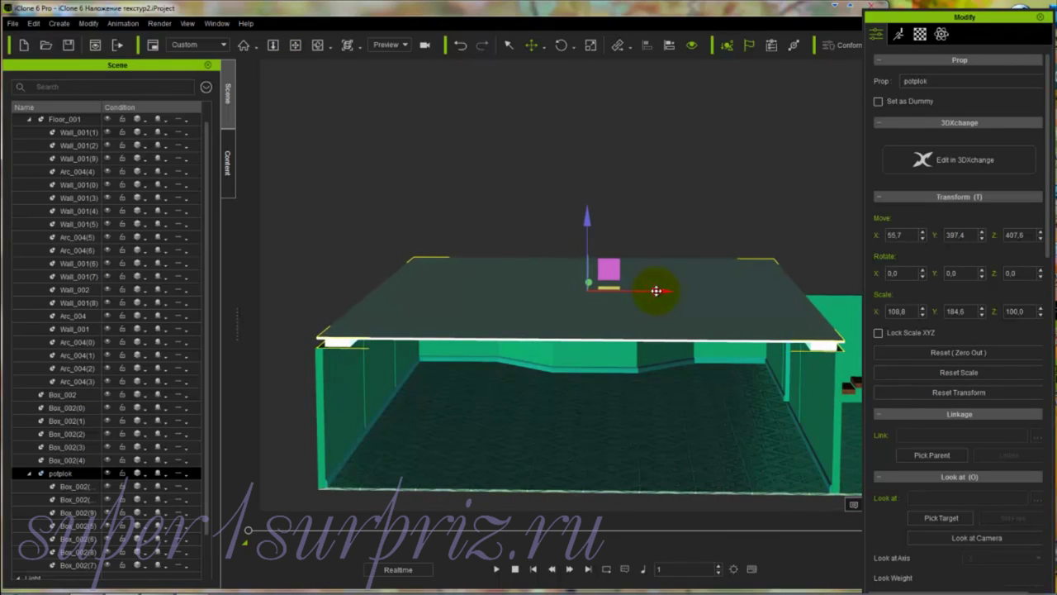
pyautogui.moveTo(586, 223); pyautogui.dragTo(585, 228)
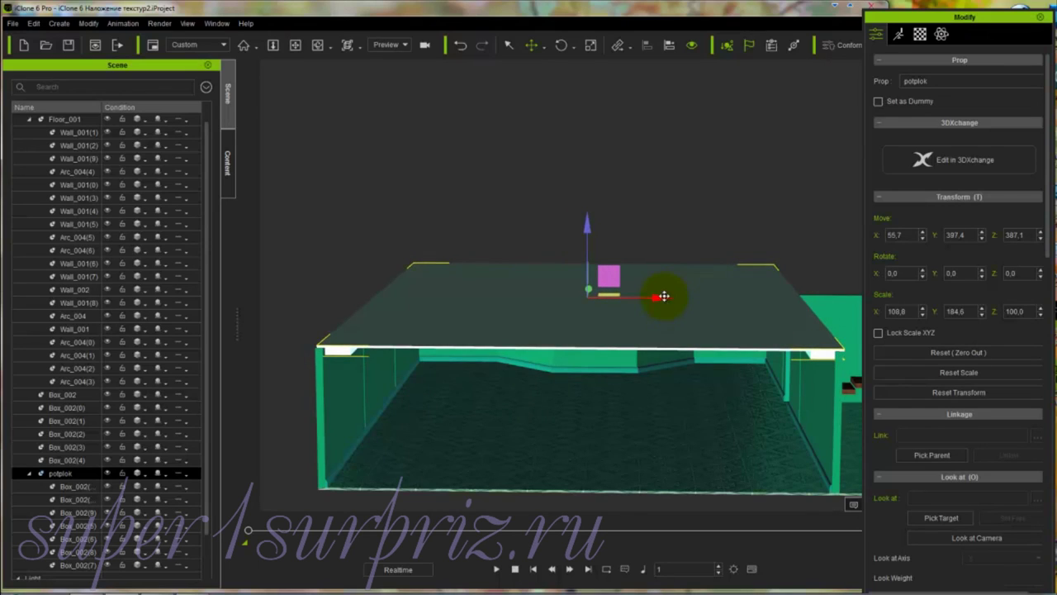
pyautogui.moveTo(664, 297); pyautogui.dragTo(662, 297)
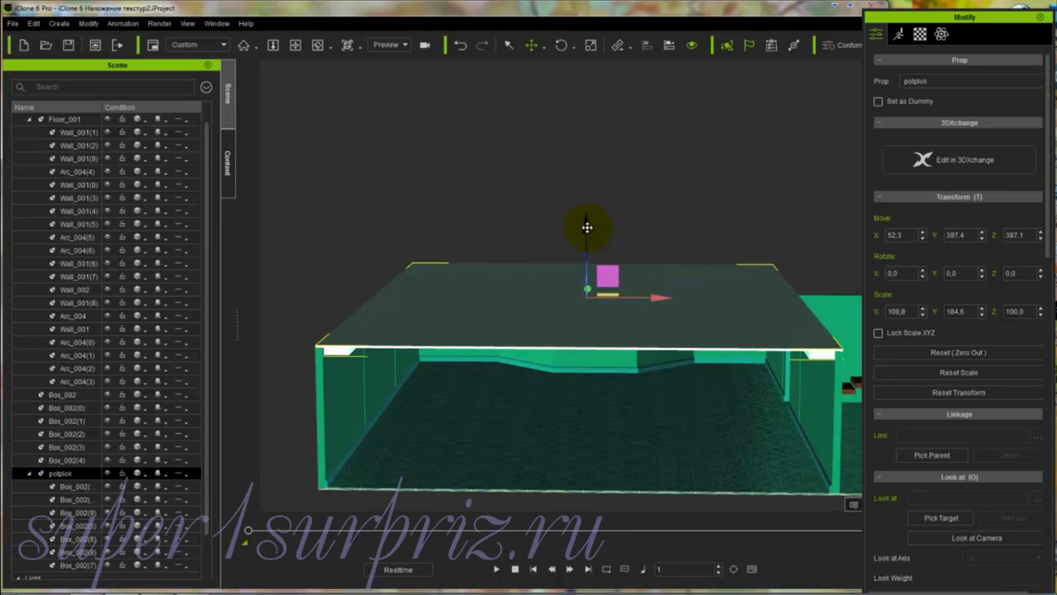
pyautogui.moveTo(587, 228); pyautogui.dragTo(587, 227)
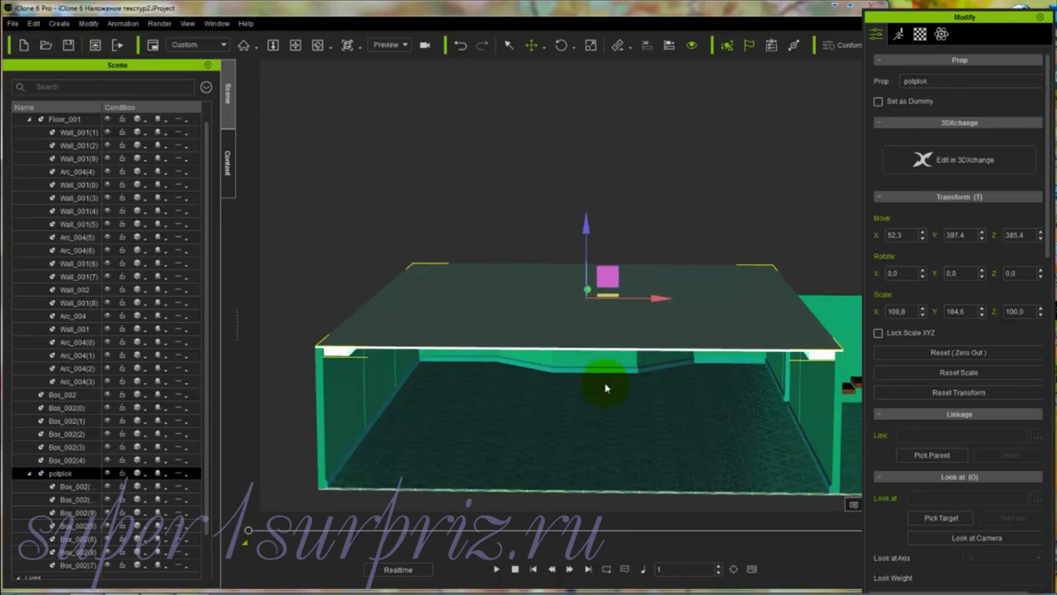
pyautogui.moveTo(611, 434); pyautogui.dragTo(616, 386, button='middle')
pyautogui.moveTo(616, 386); pyautogui.dragTo(600, 365, button='right')
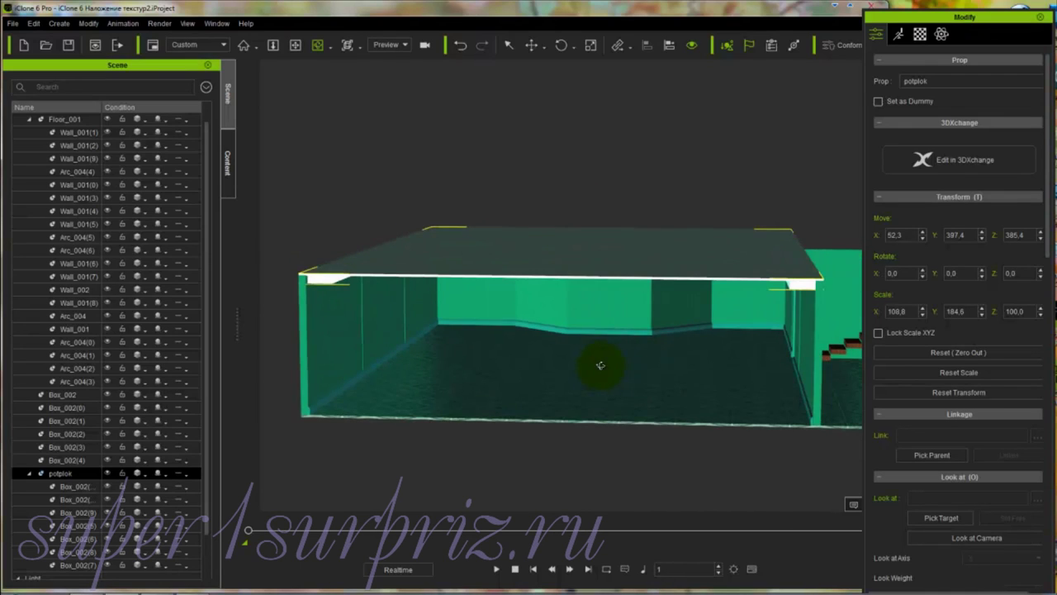